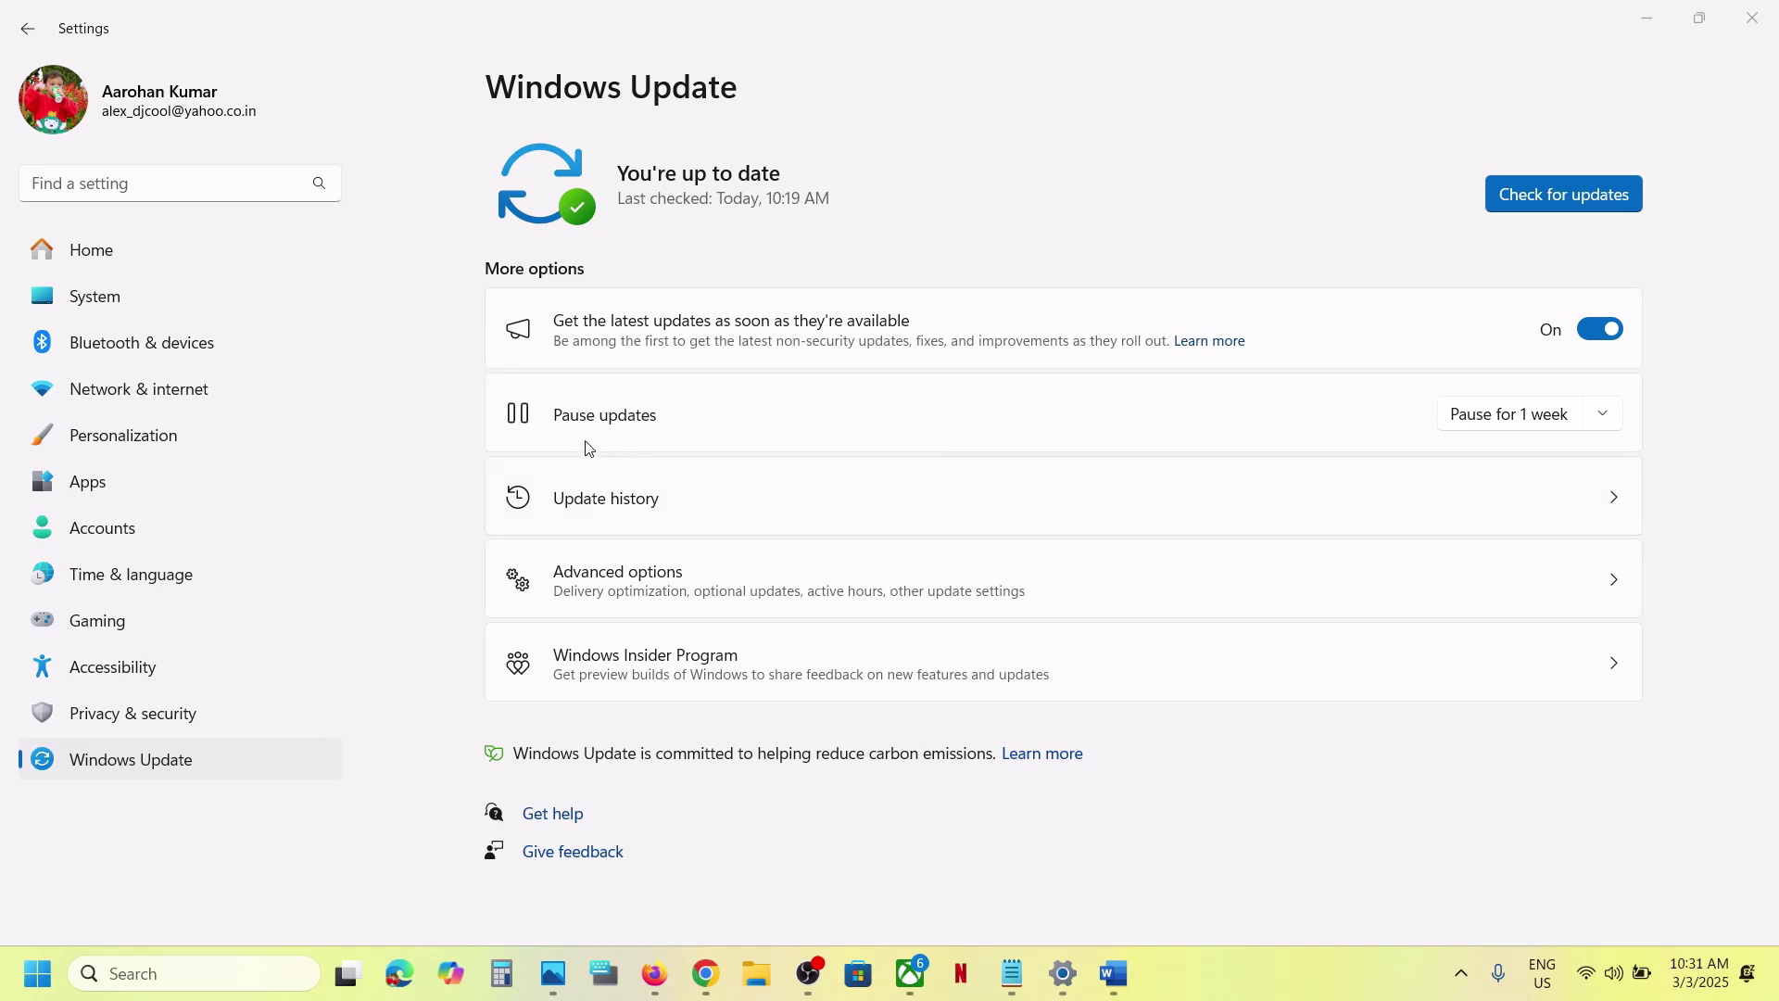
Pause Windows updates for 1 week and resume them to start a new update check.
left_click(1519, 415)
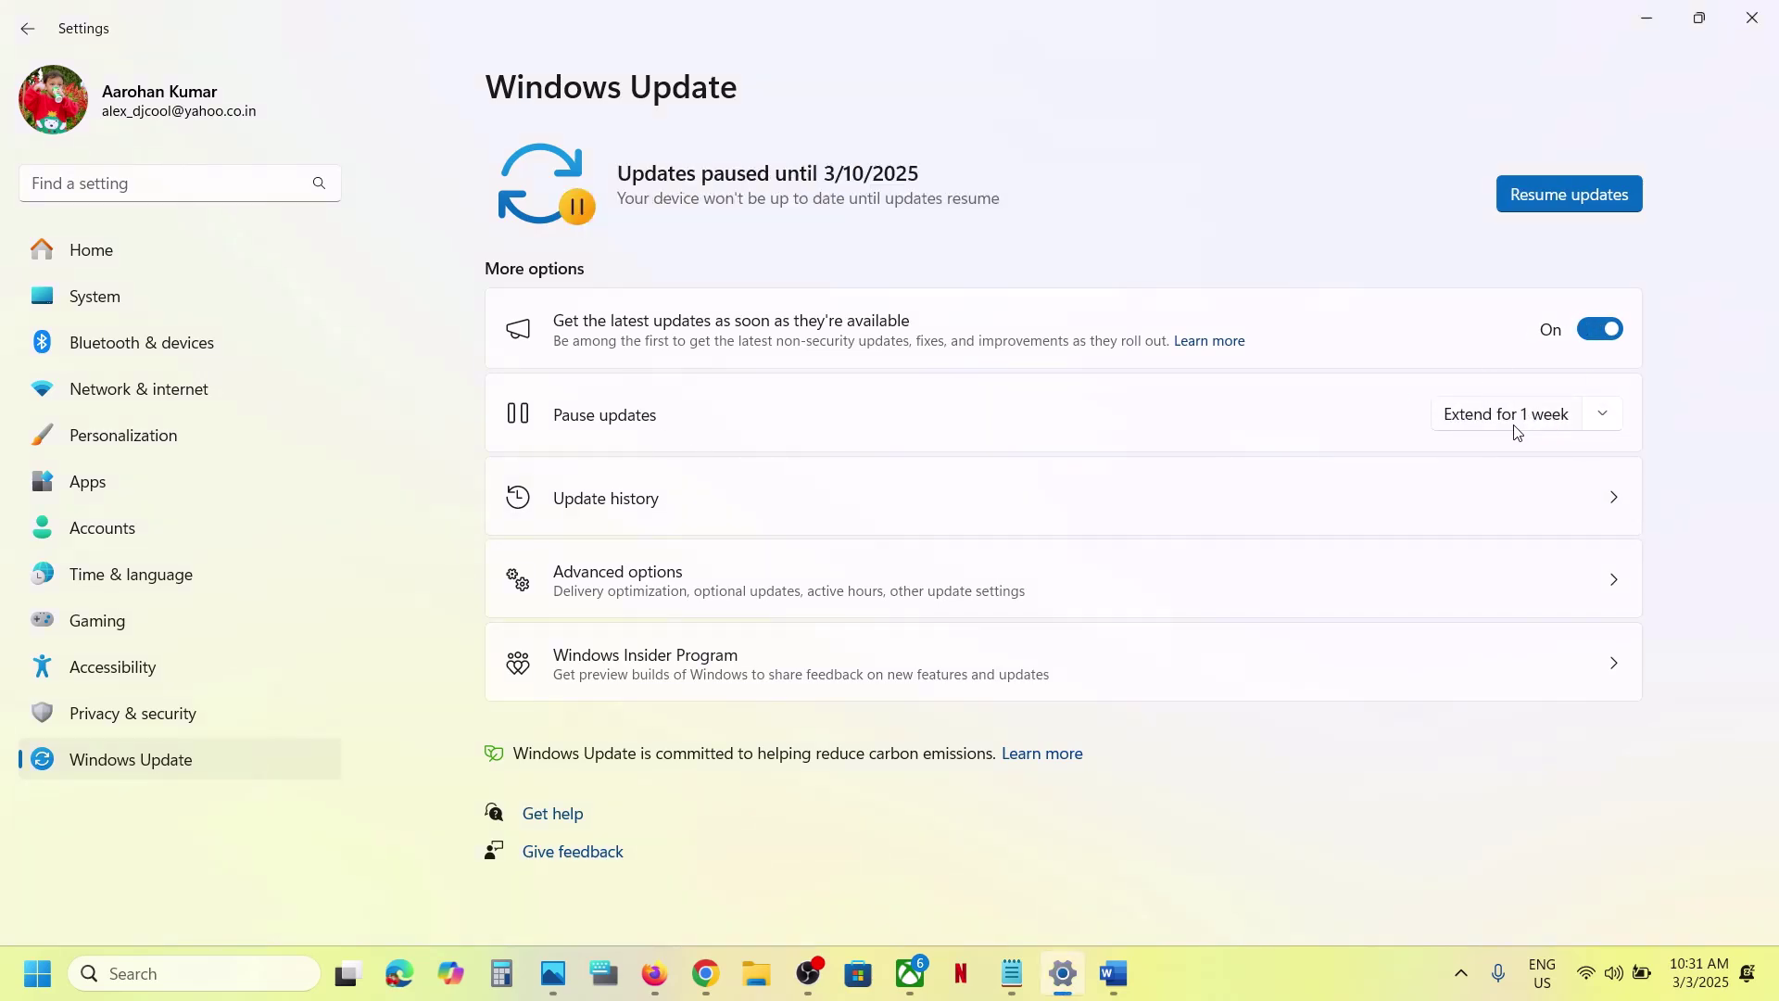
left_click(1551, 199)
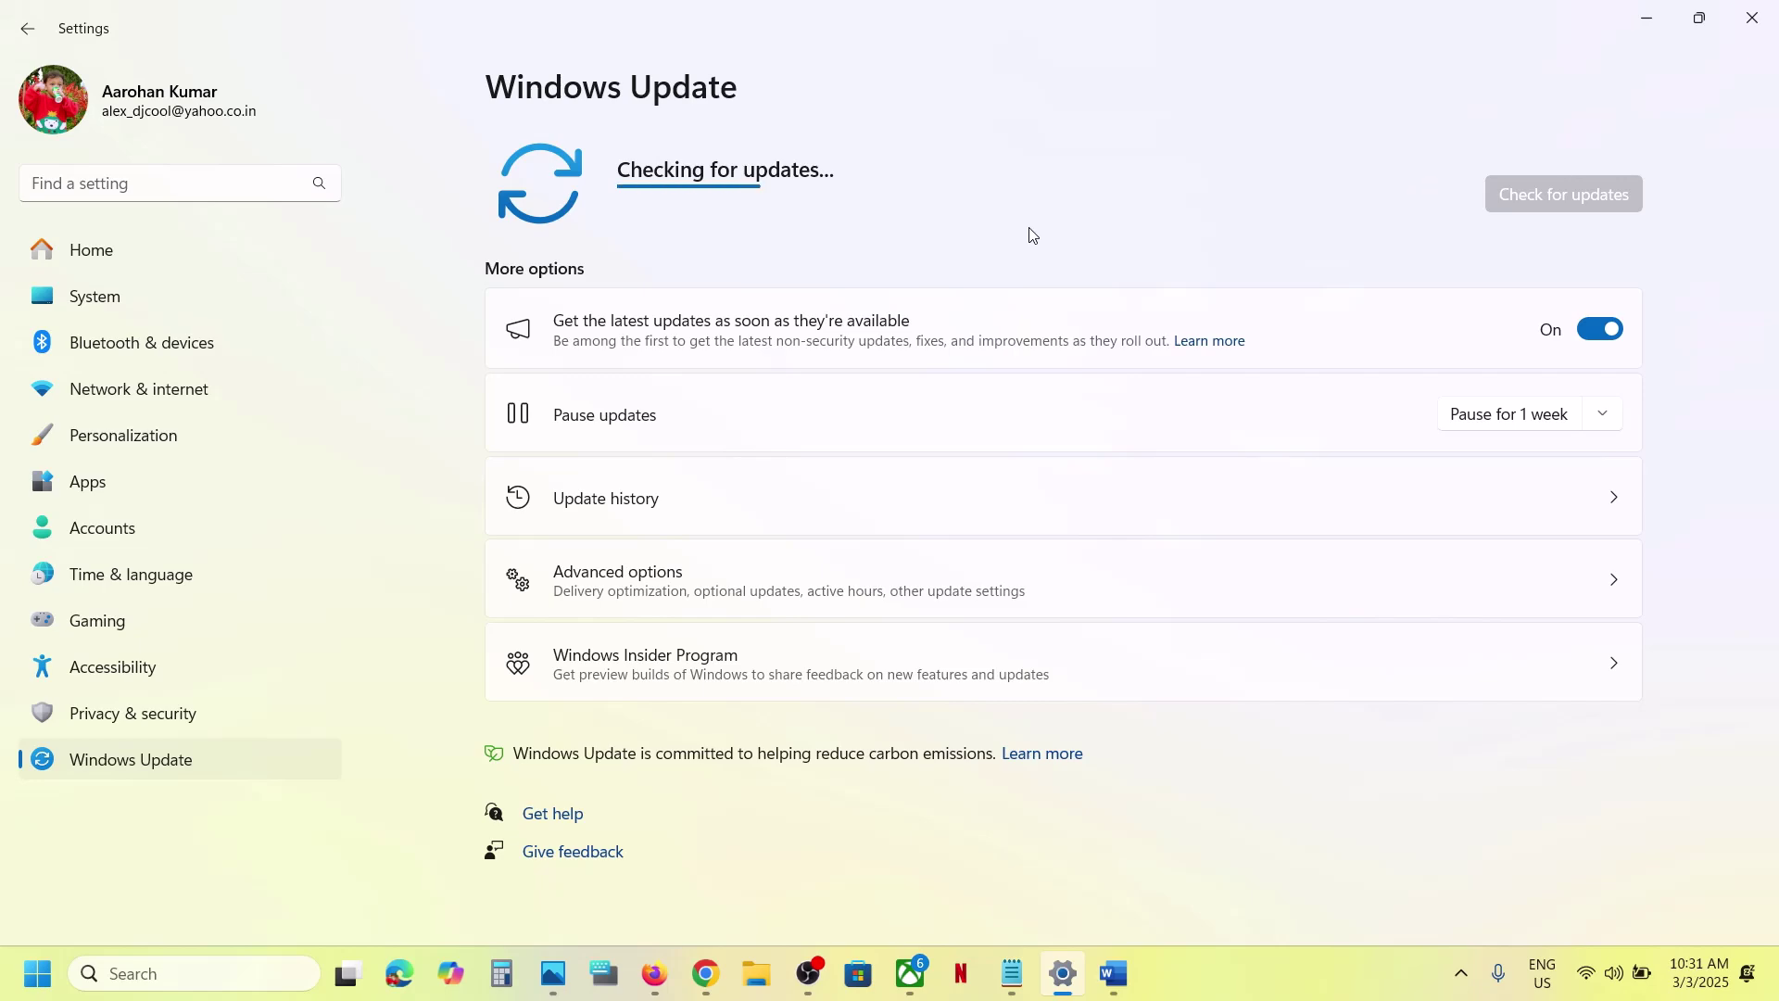
left_click(1277, 958)
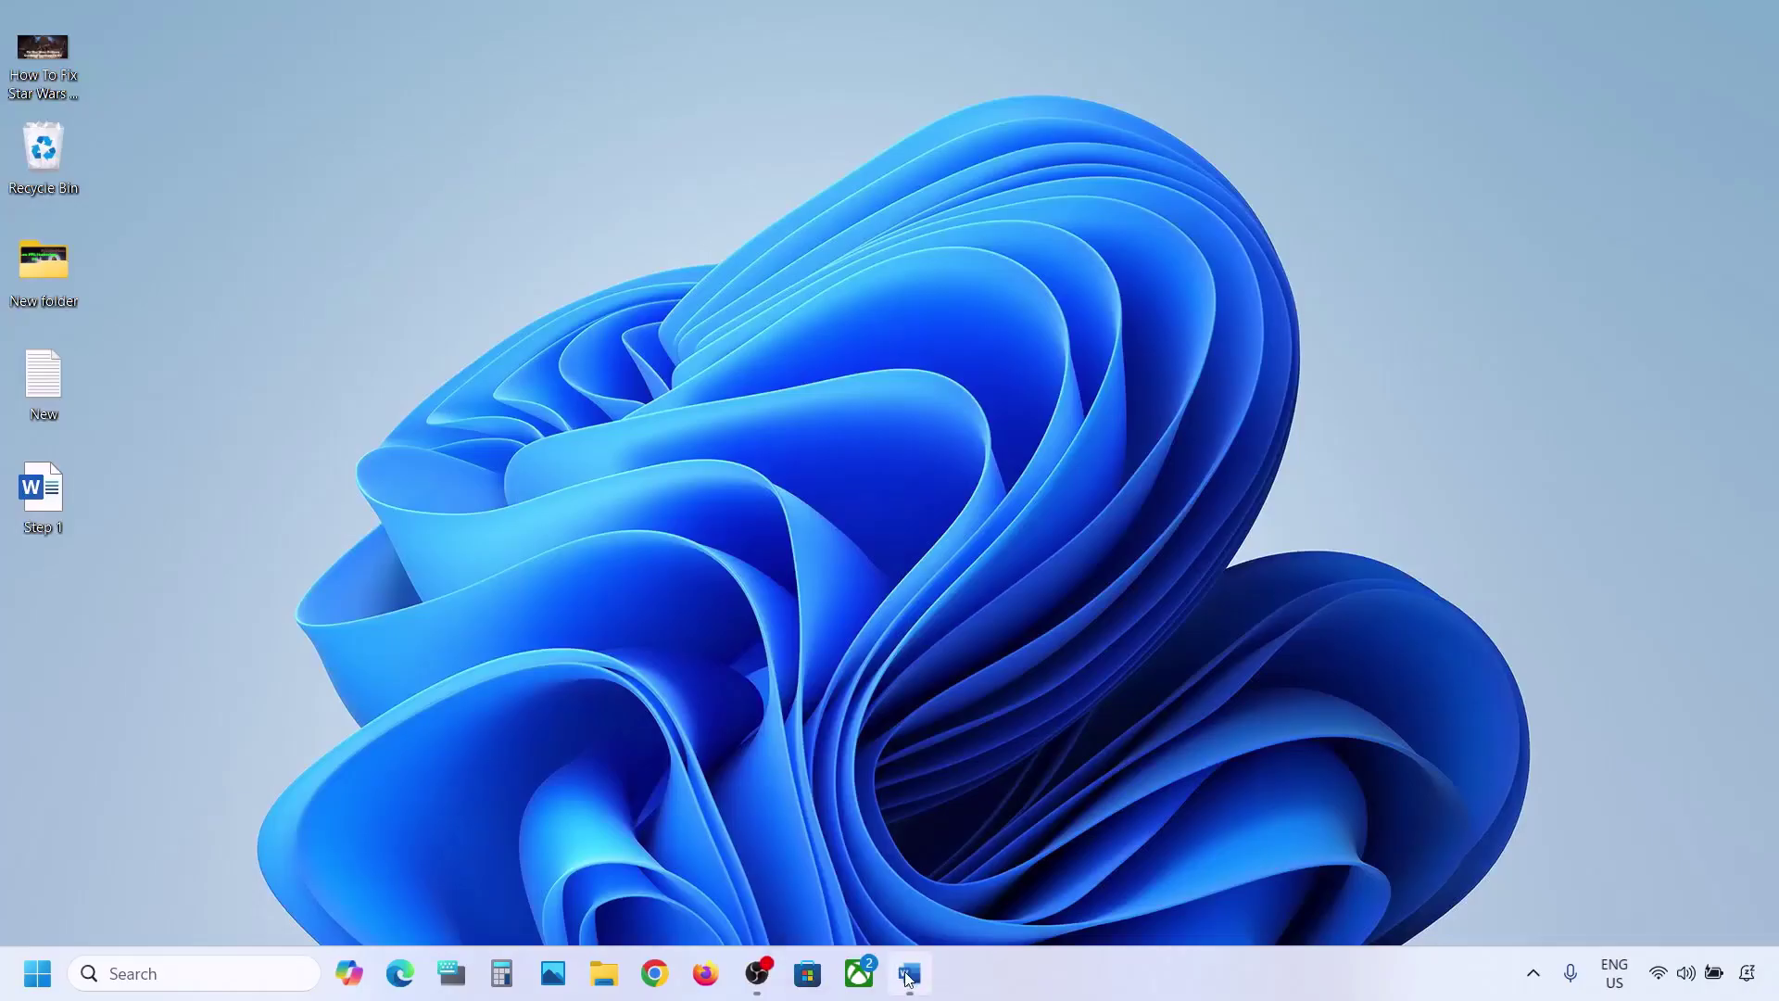
Review the Step 1 note about the App Readiness service in the Word document and open the Services console.
left_click(908, 975)
left_click_drag(325, 378, 1070, 382)
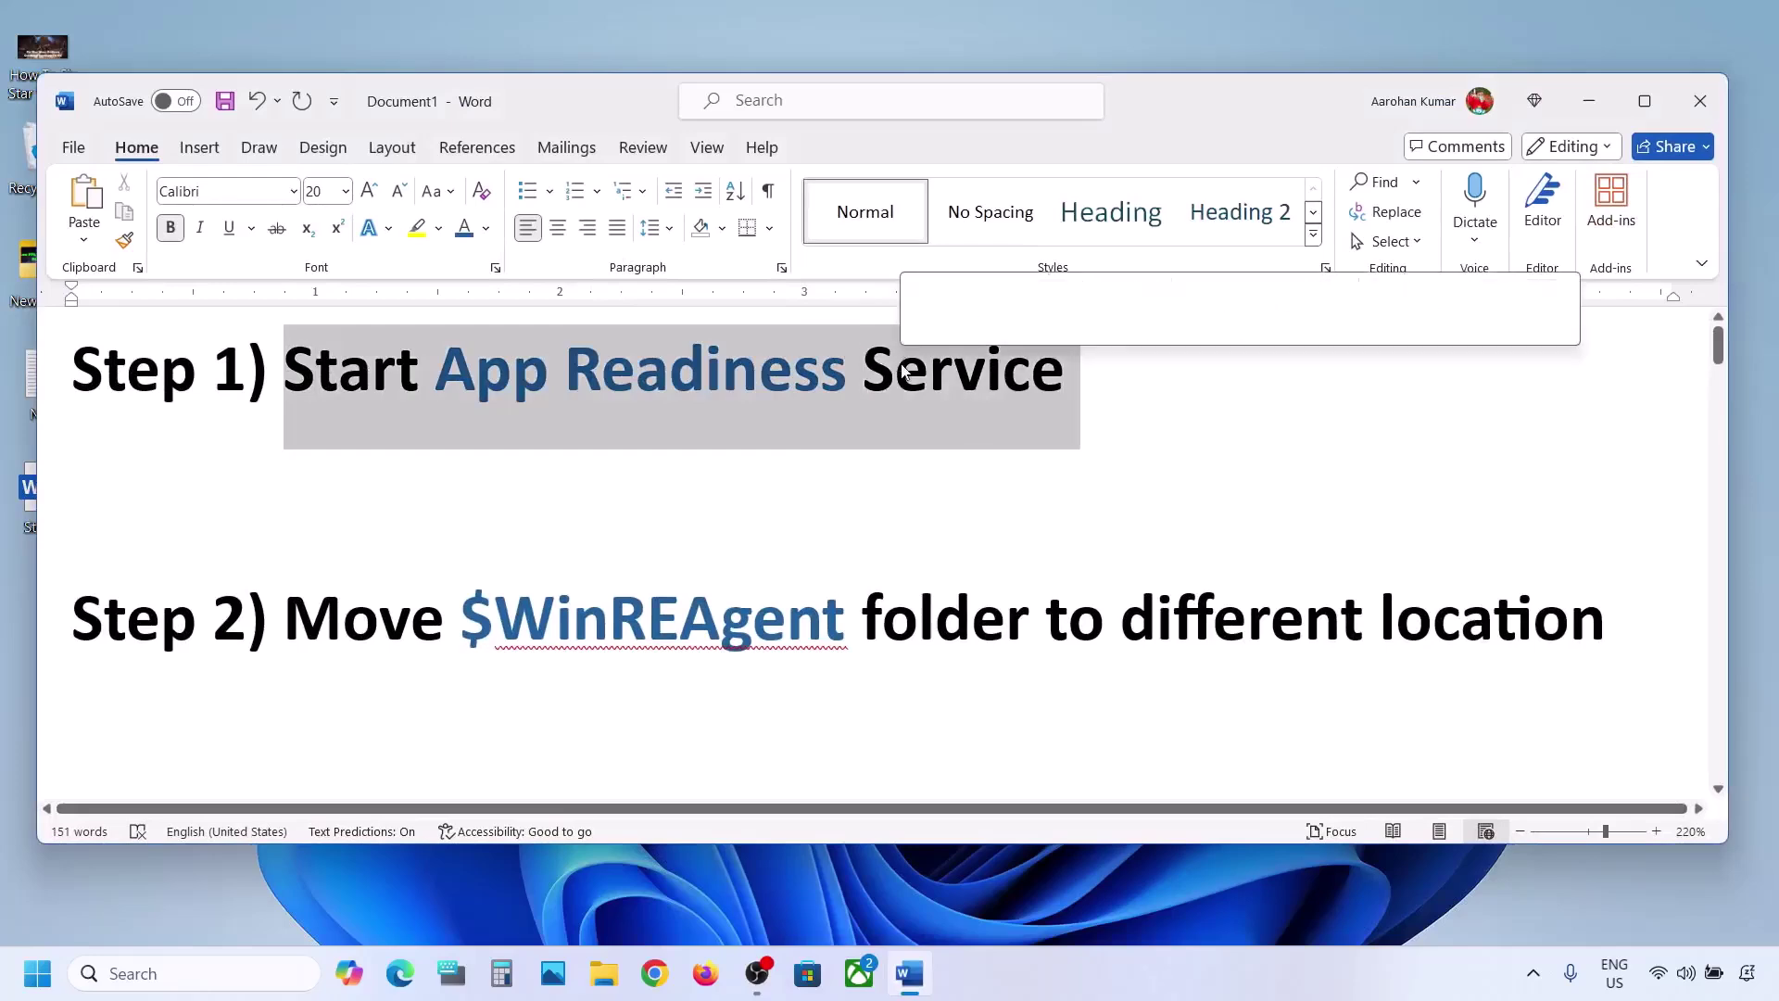
left_click(139, 971)
type("s")
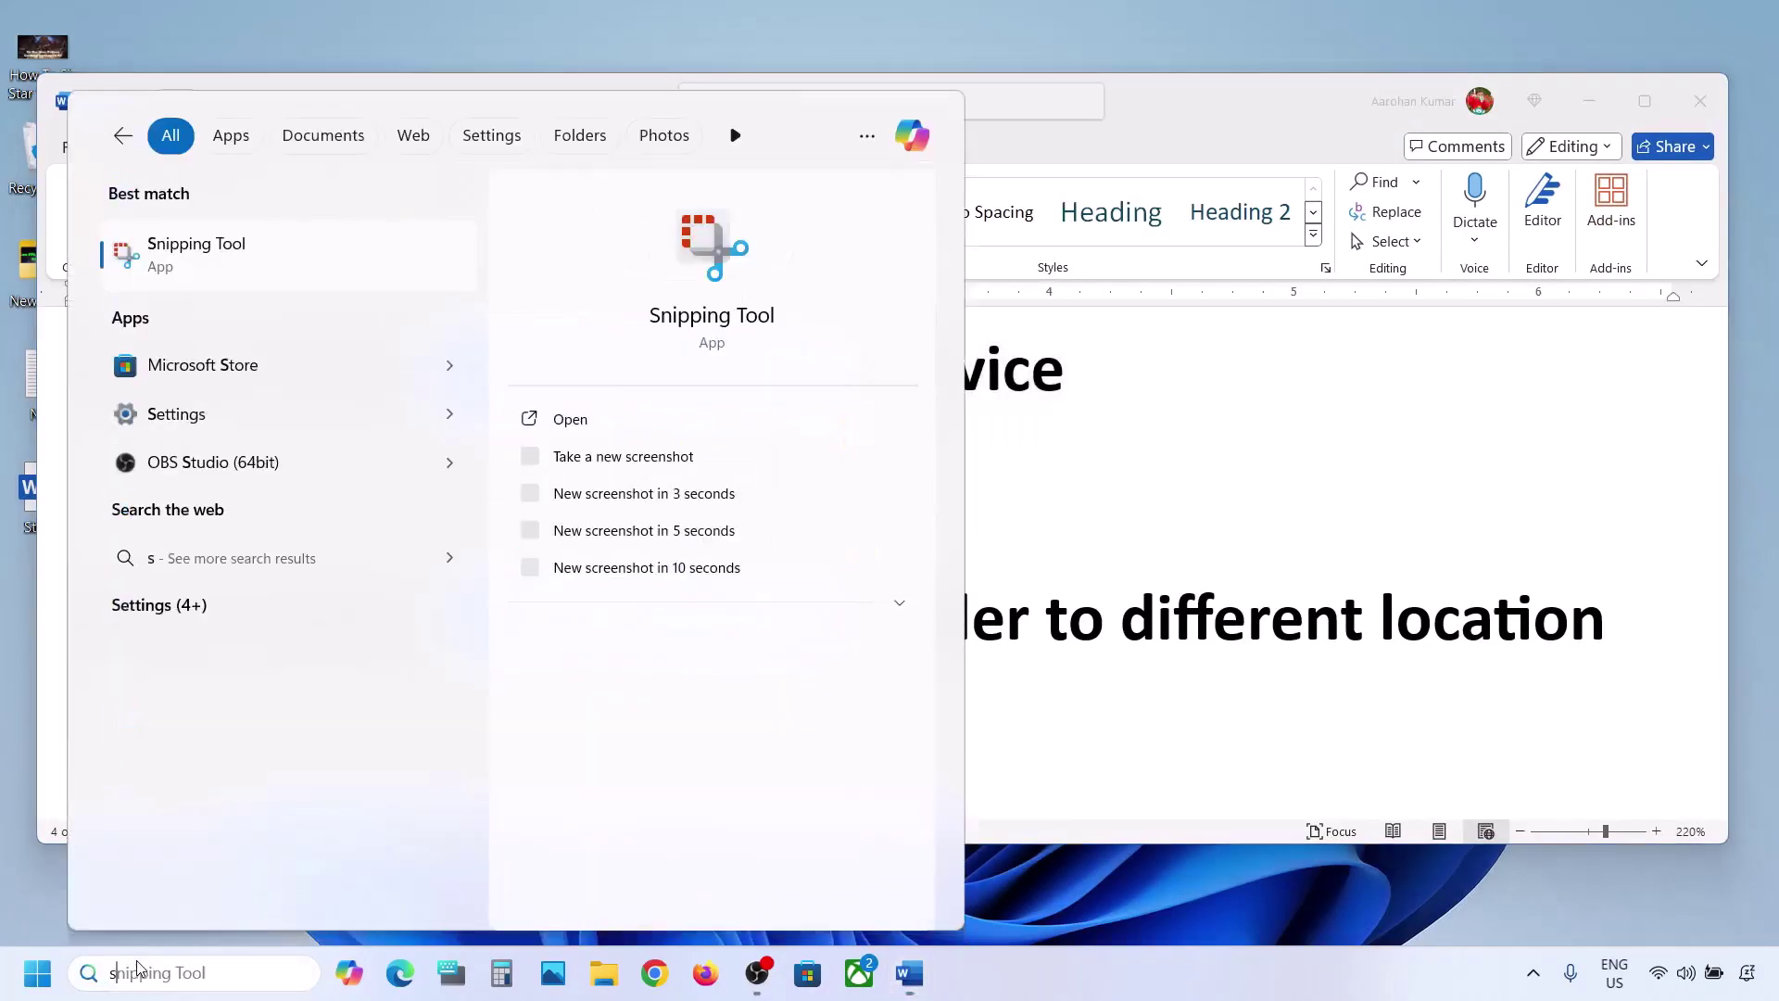
type("ervices")
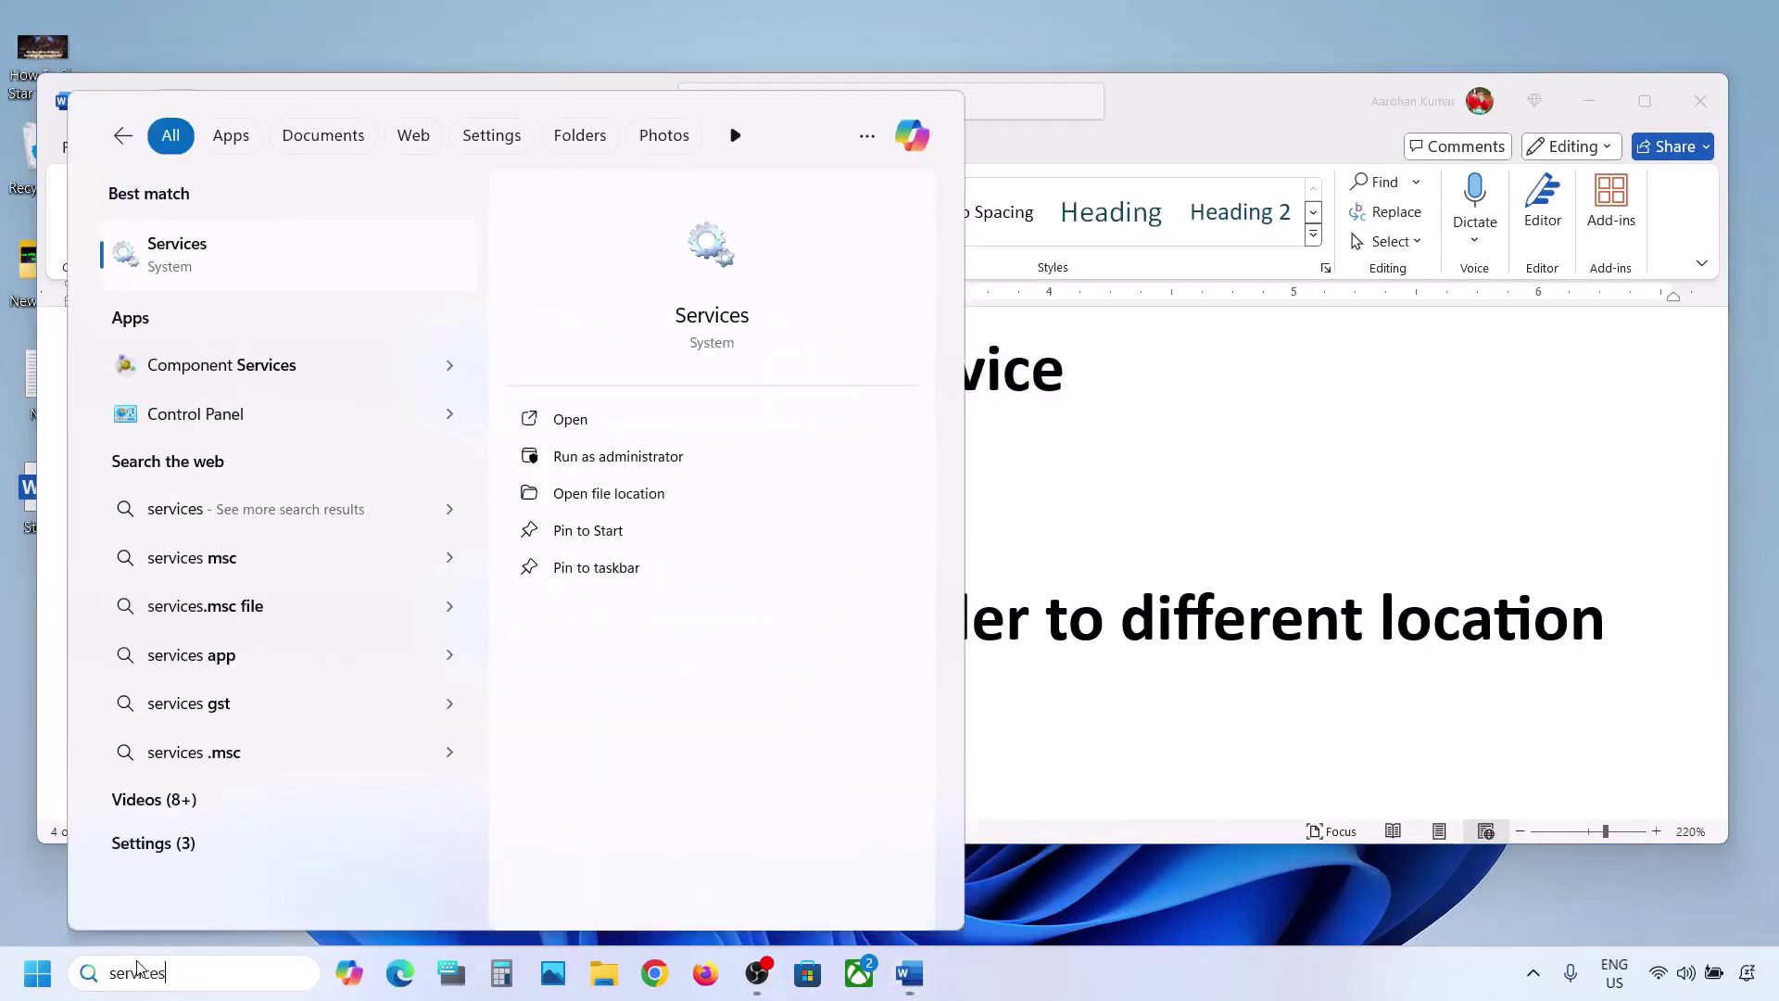
left_click(223, 269)
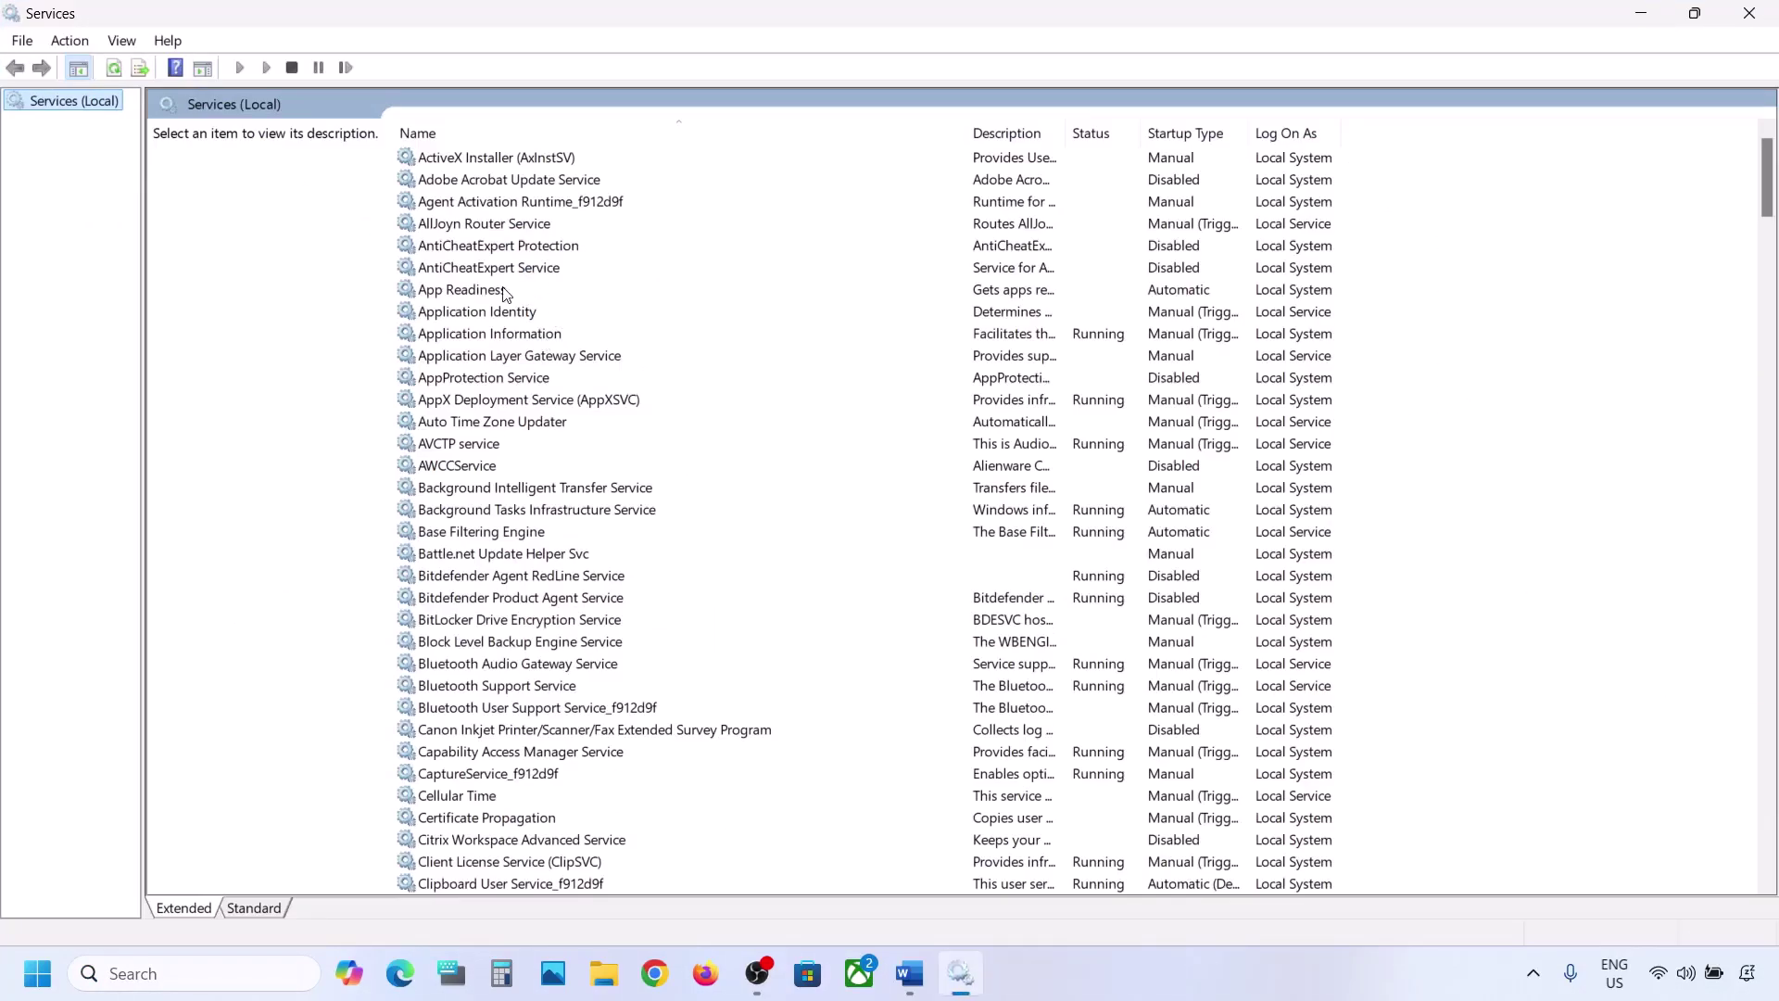
Set the App Readiness service's startup type to Automatic and start the service.
left_click(505, 293)
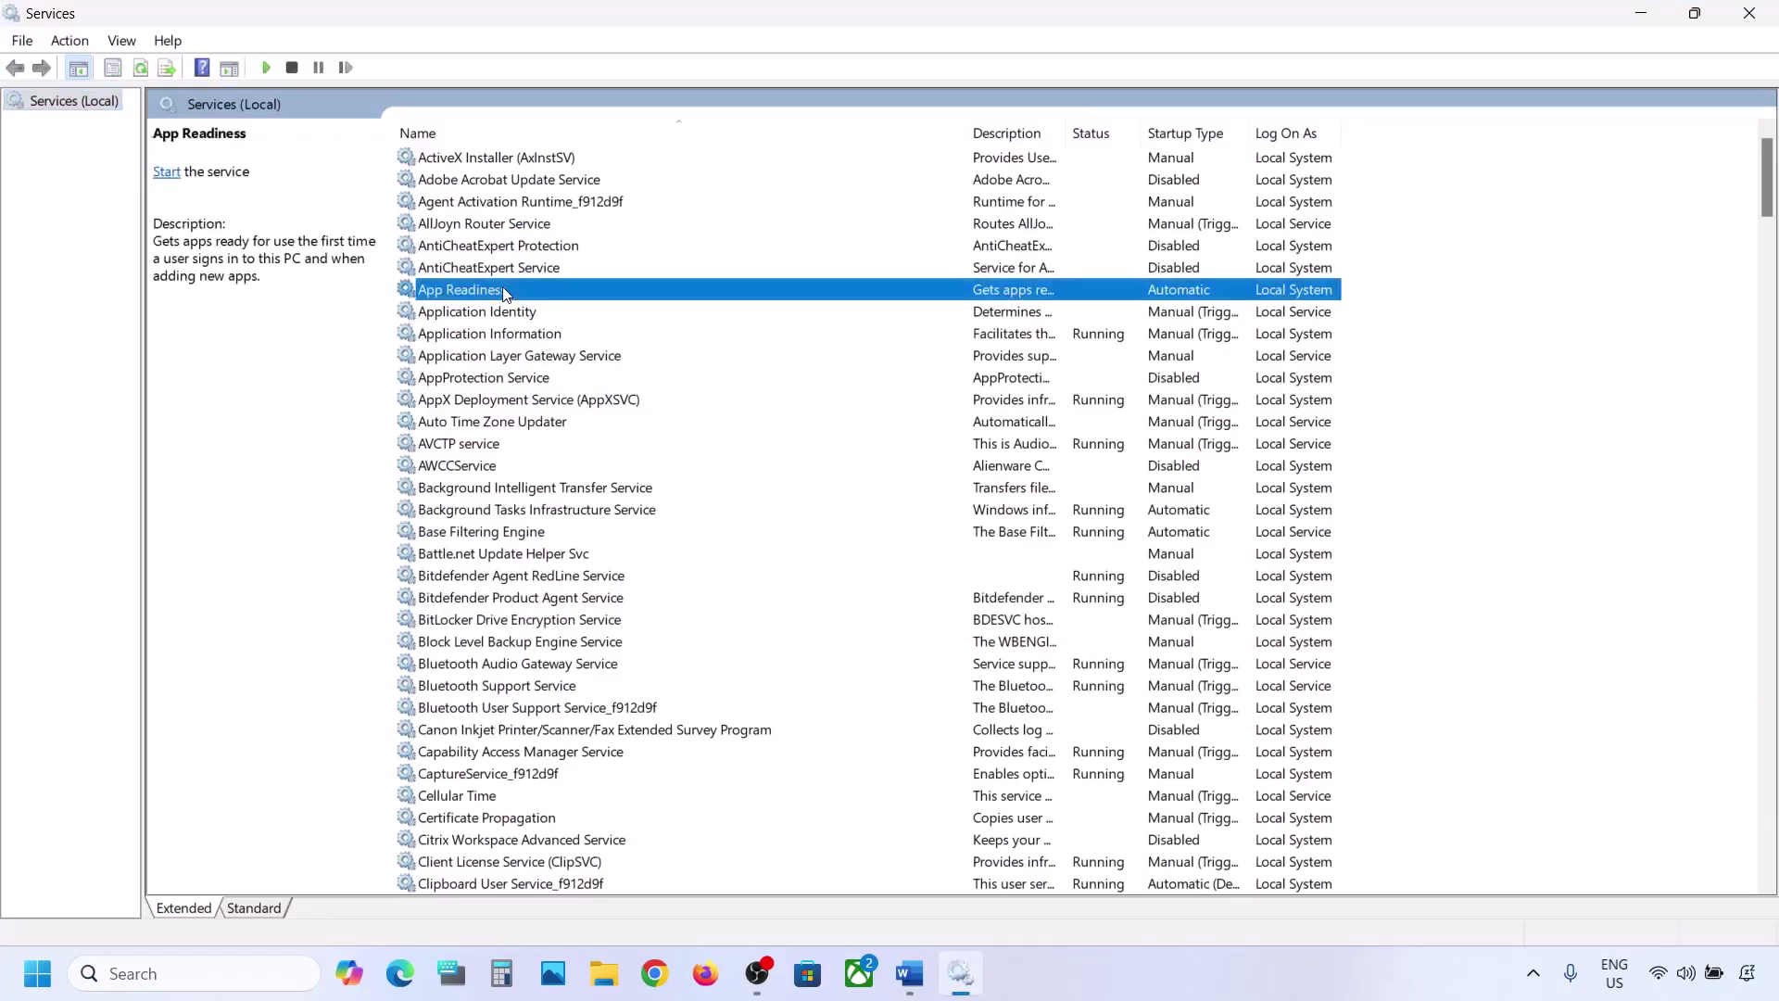
double_click(551, 295)
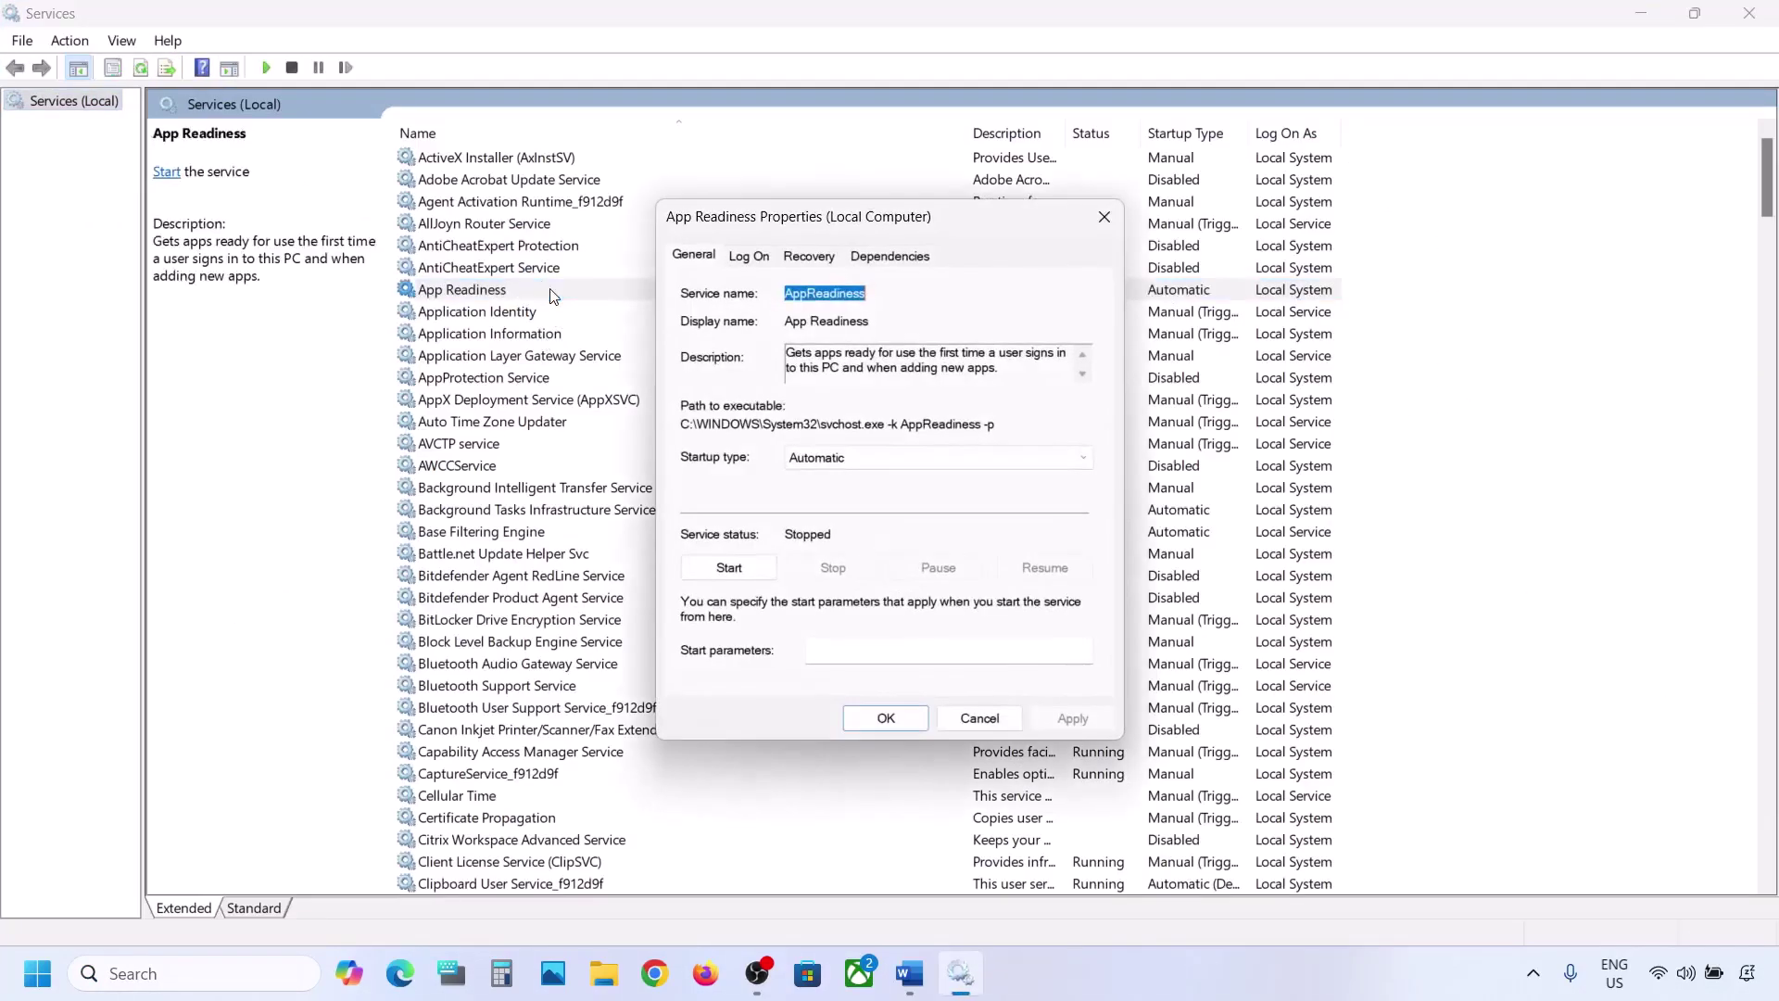
left_click(926, 457)
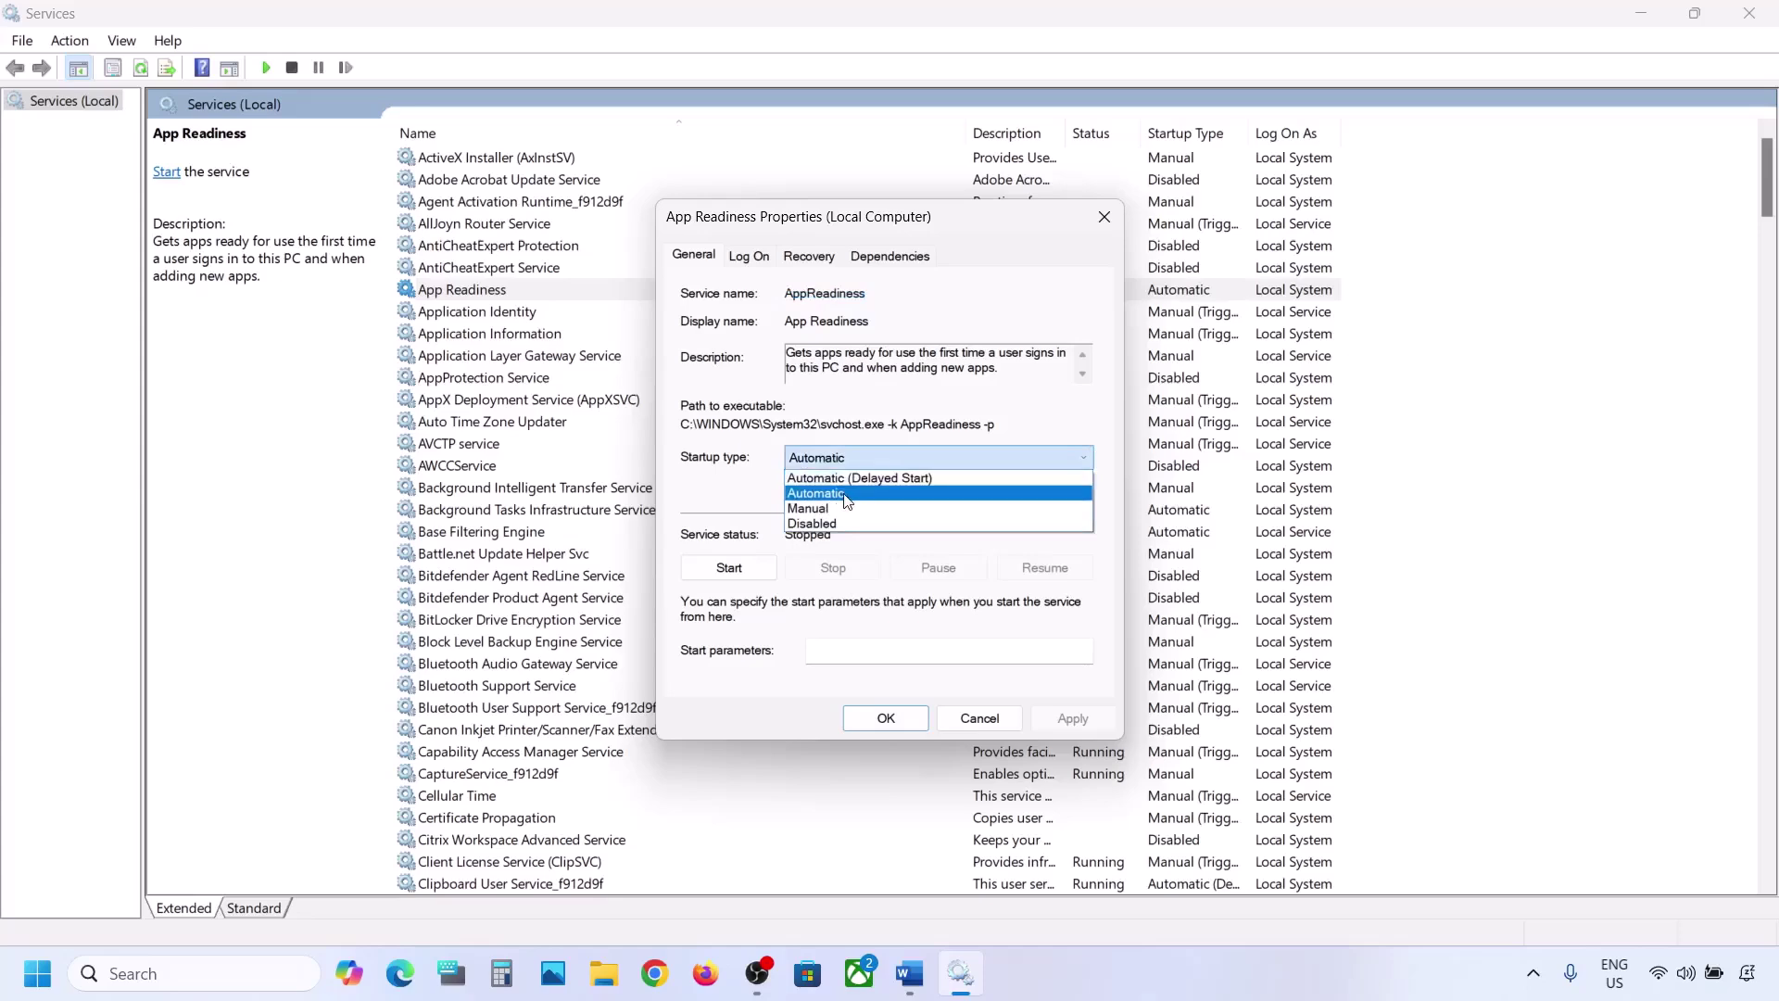
left_click(834, 472)
left_click(1068, 726)
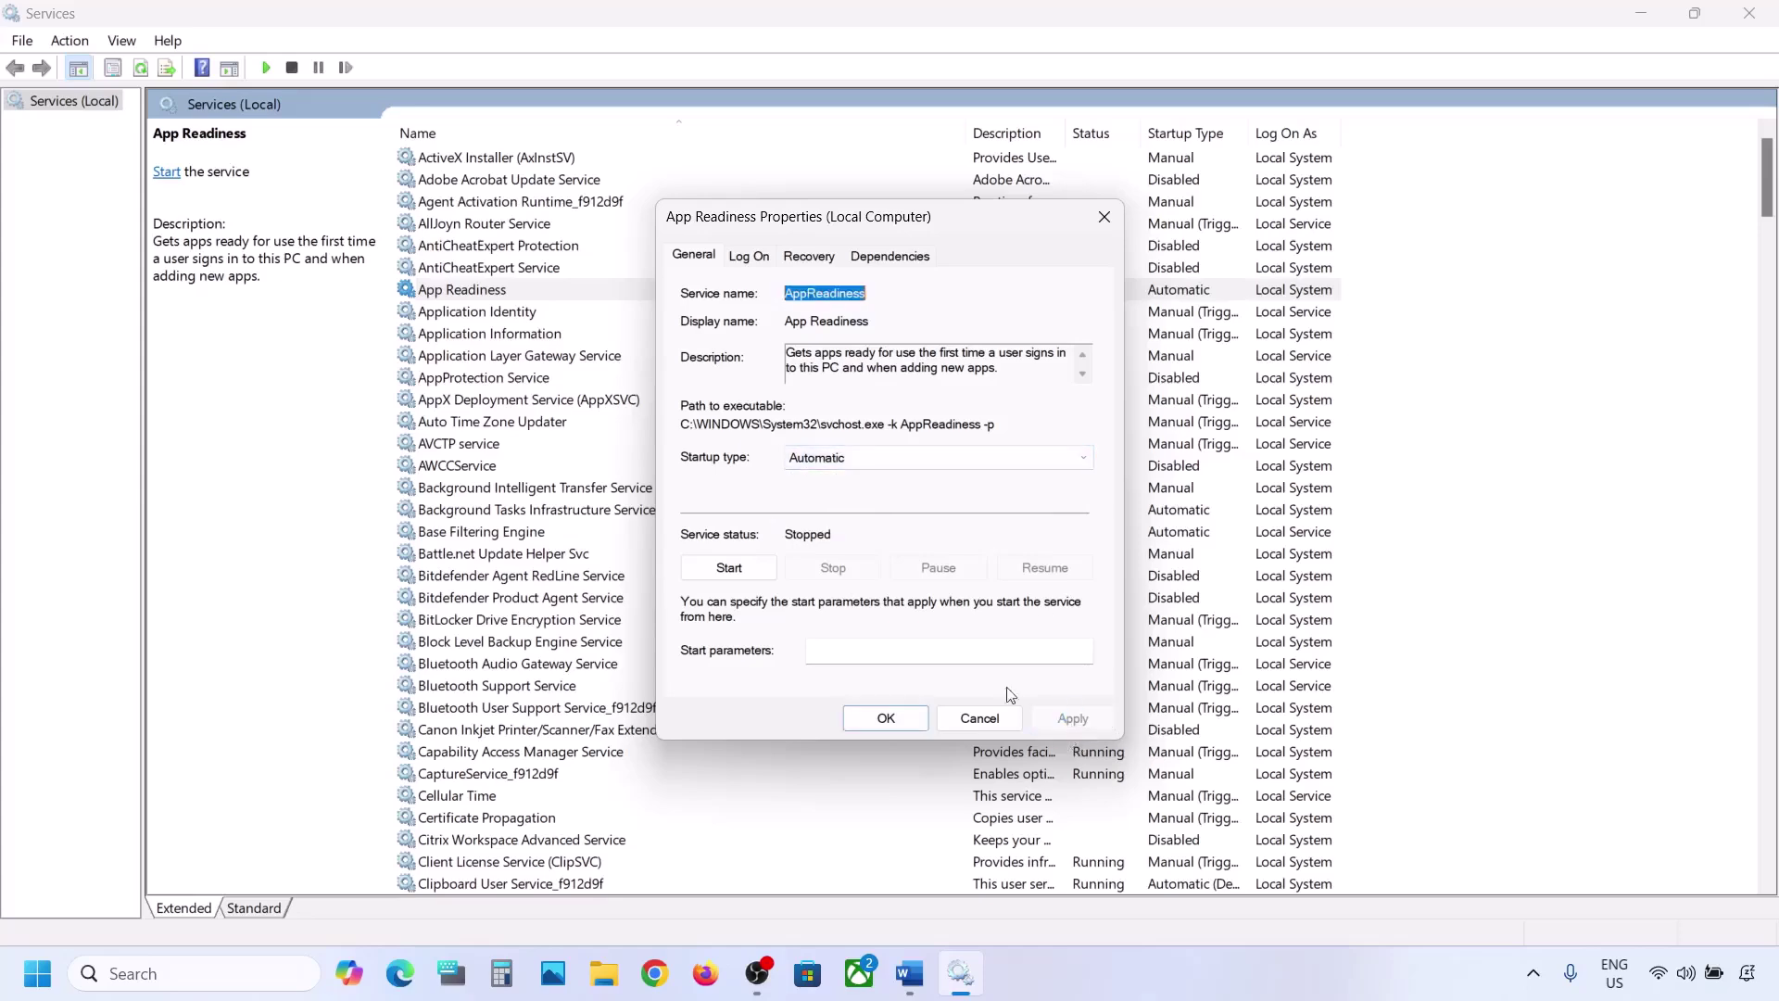
left_click(729, 569)
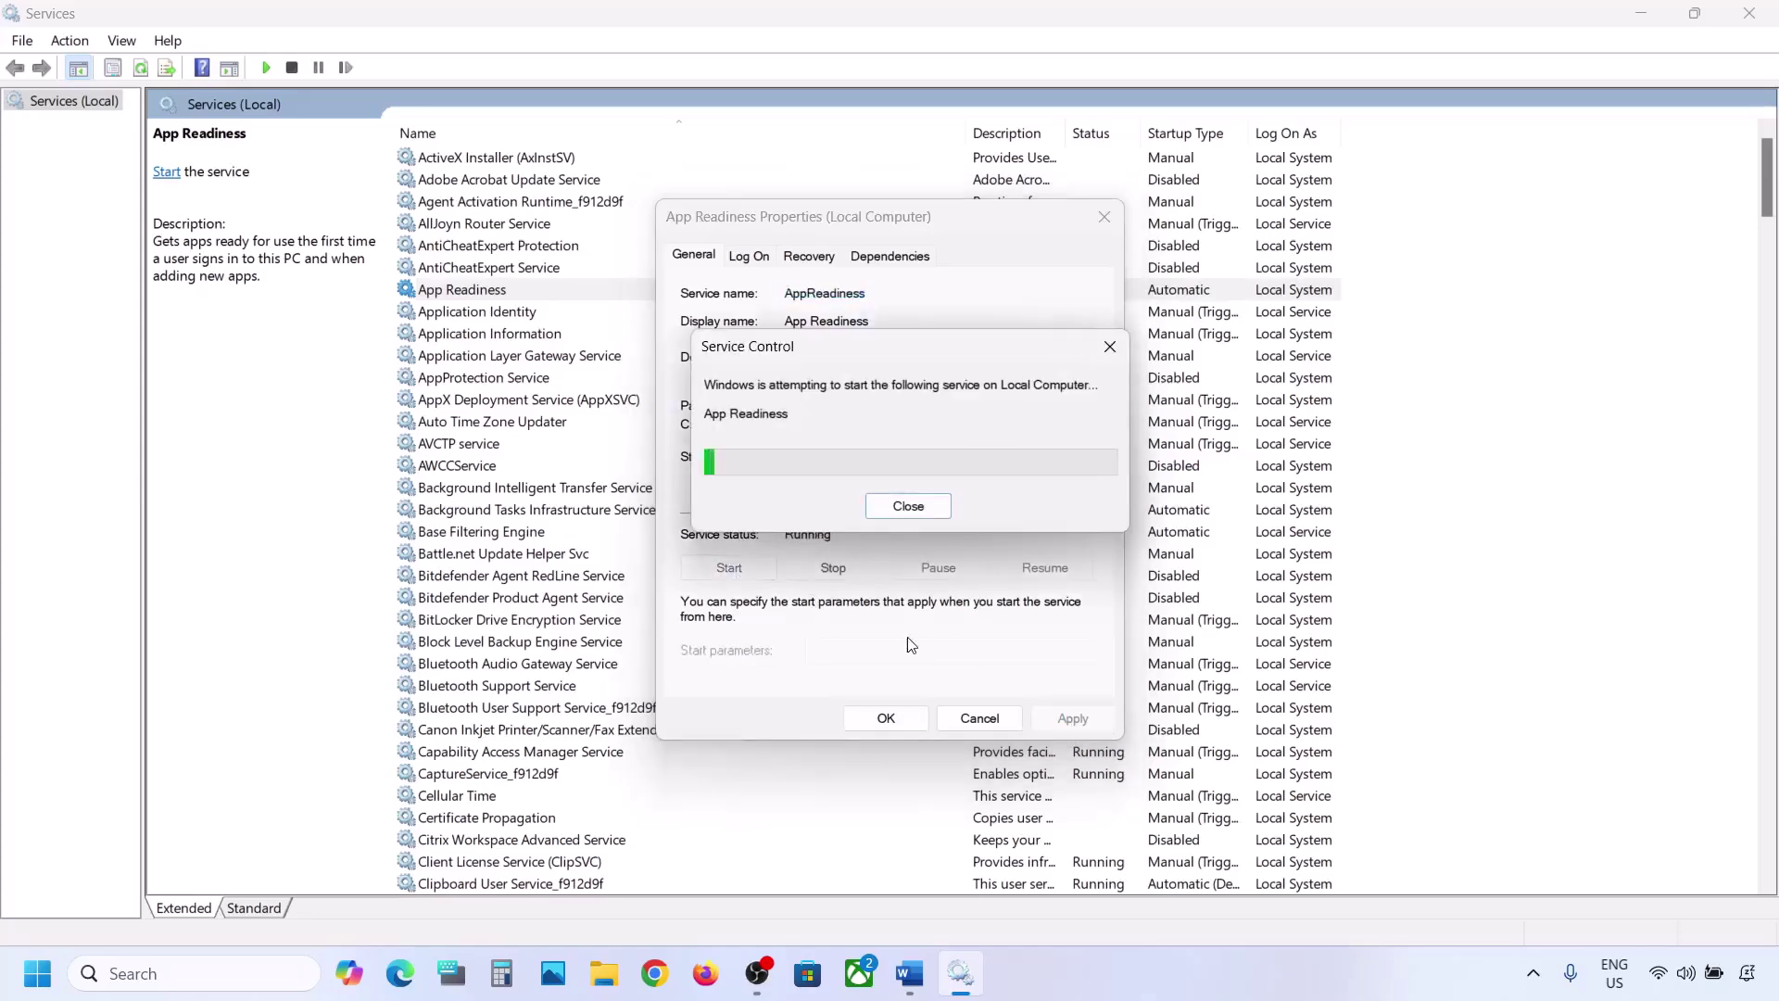
left_click(889, 719)
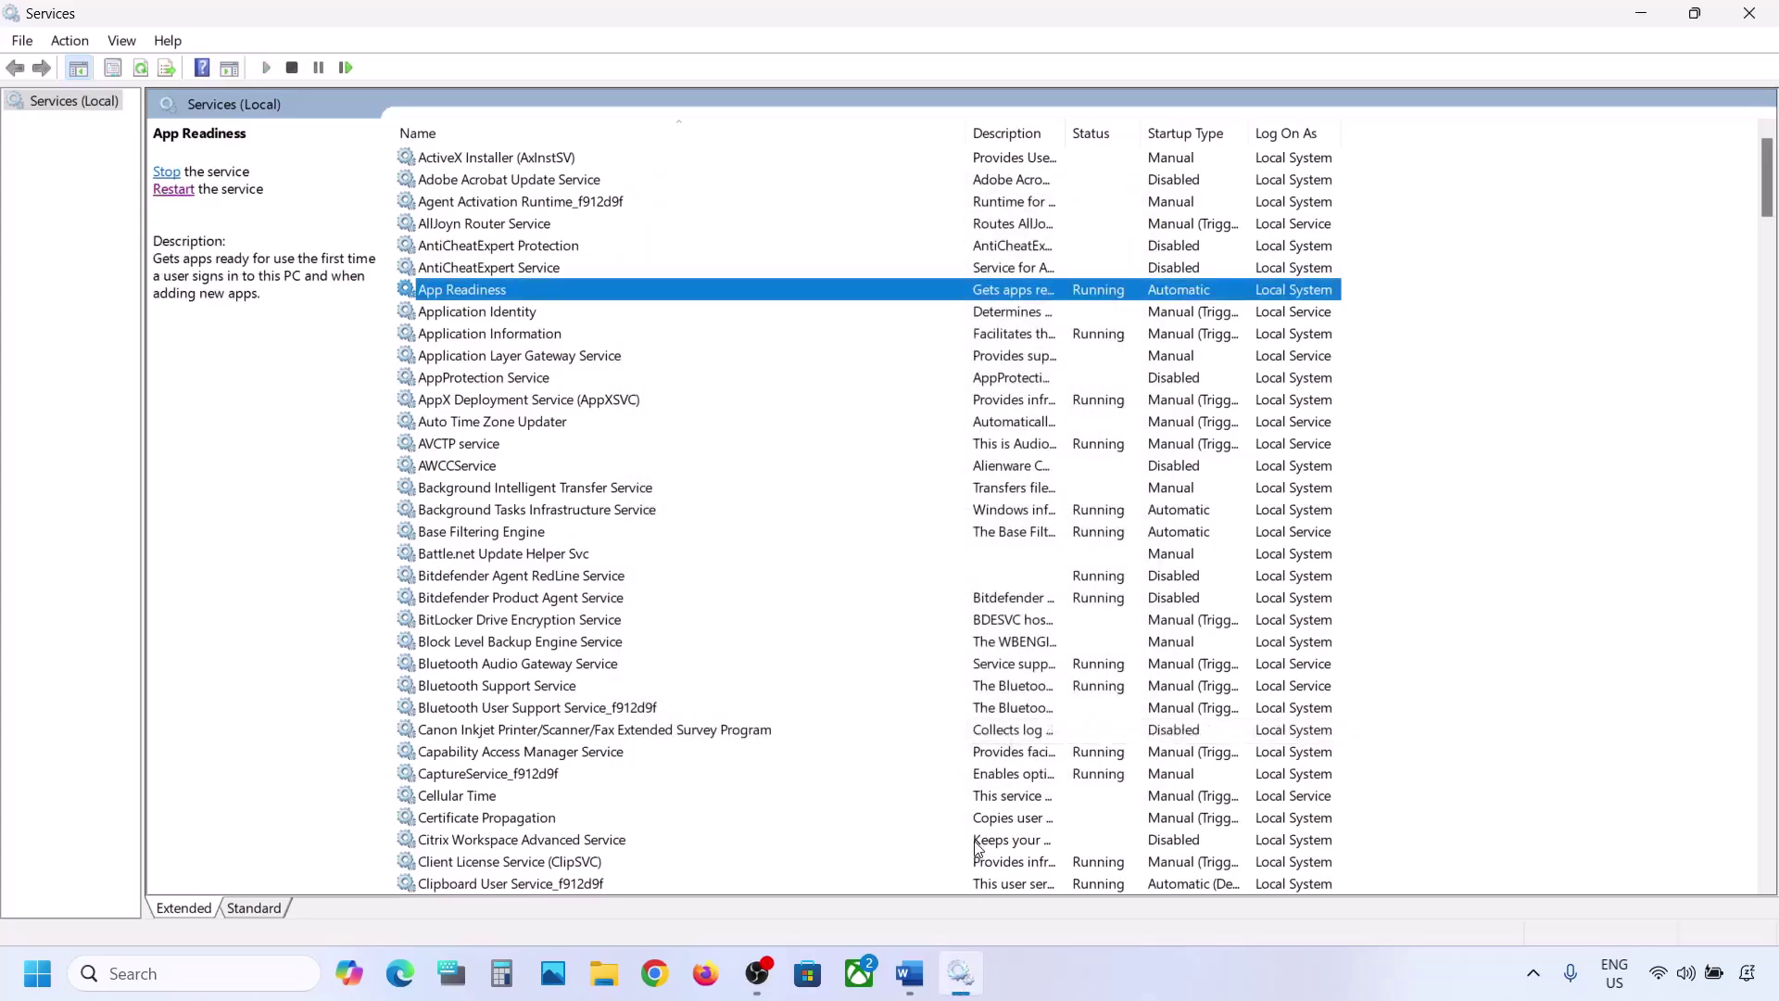
Review the Step 2 note about the $WinREAgent folder in Word and open the C: drive in File Explorer.
left_click(909, 973)
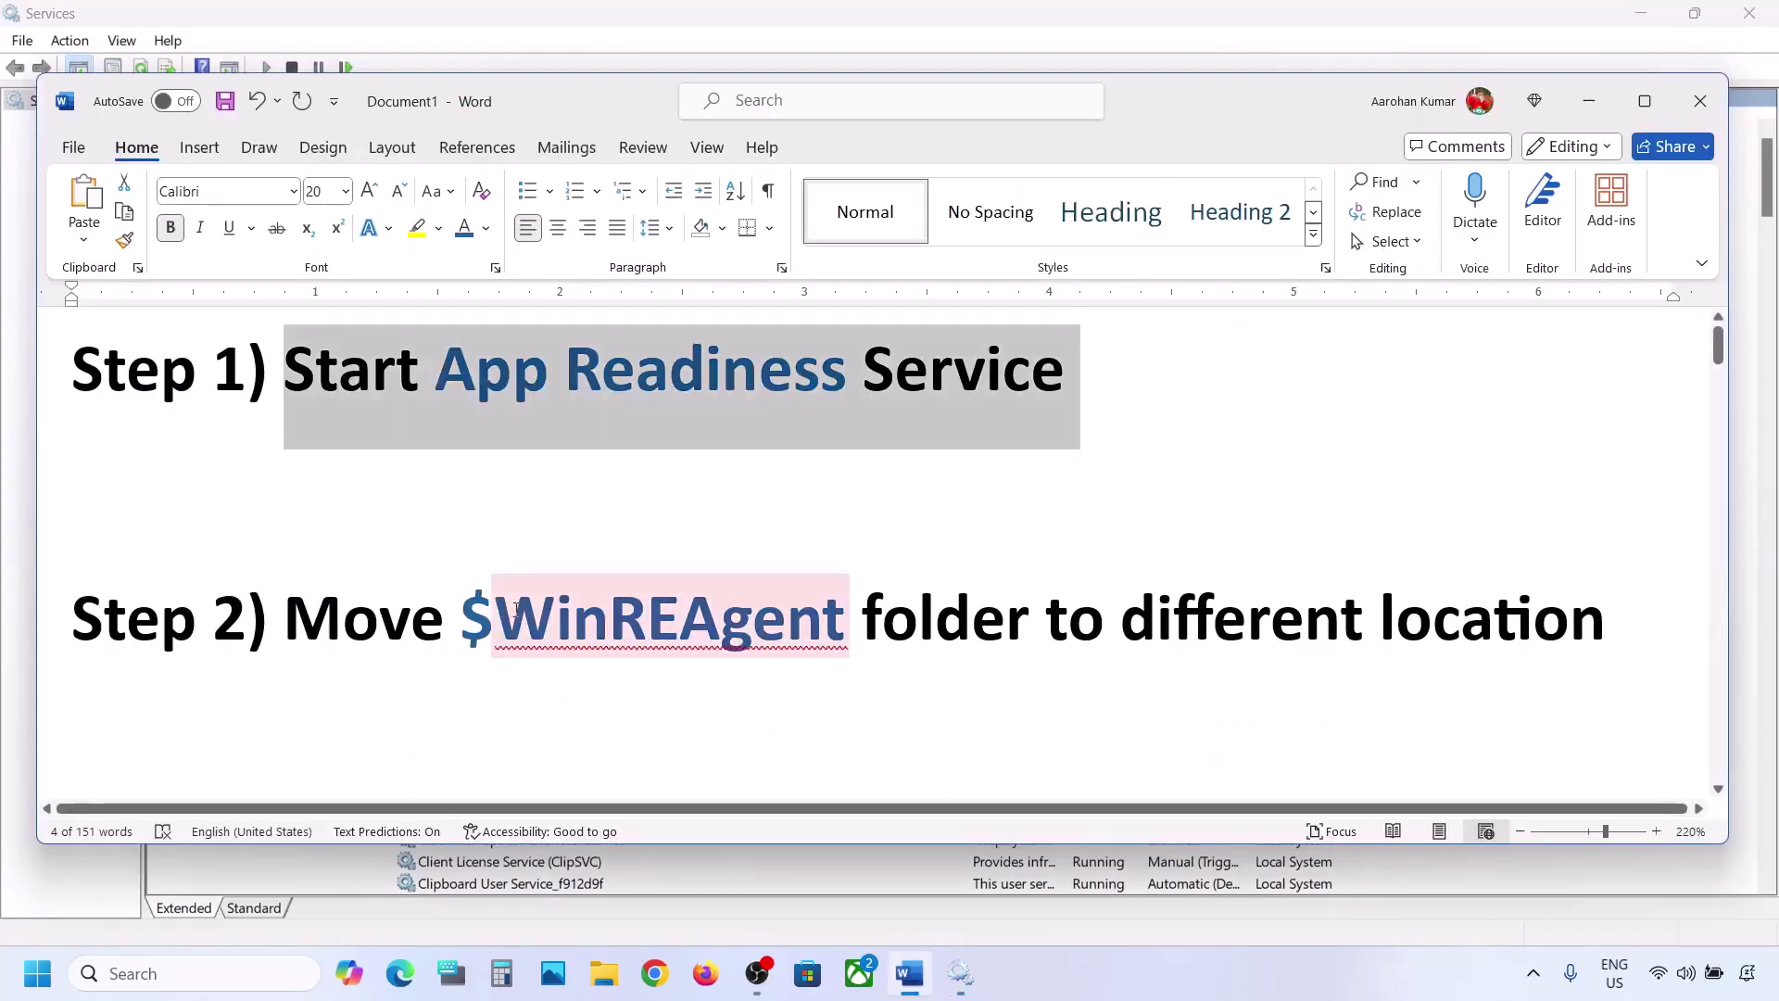
double_click(473, 616)
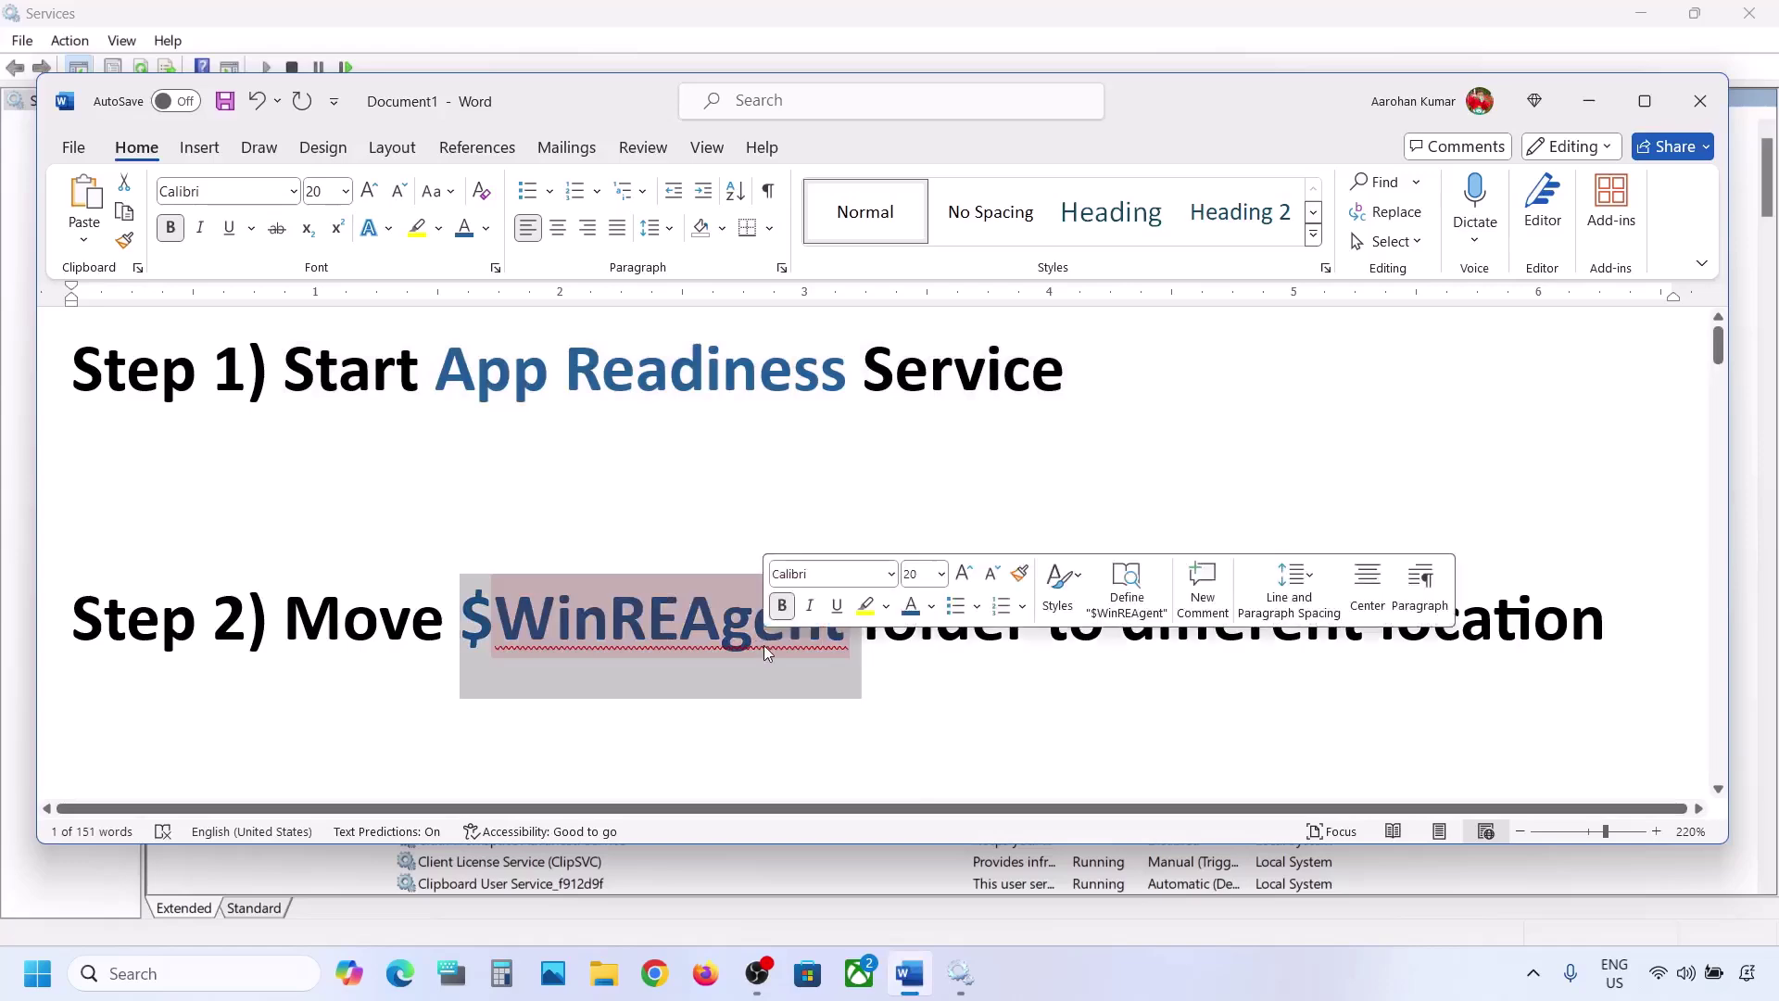
left_click(603, 973)
left_click(119, 541)
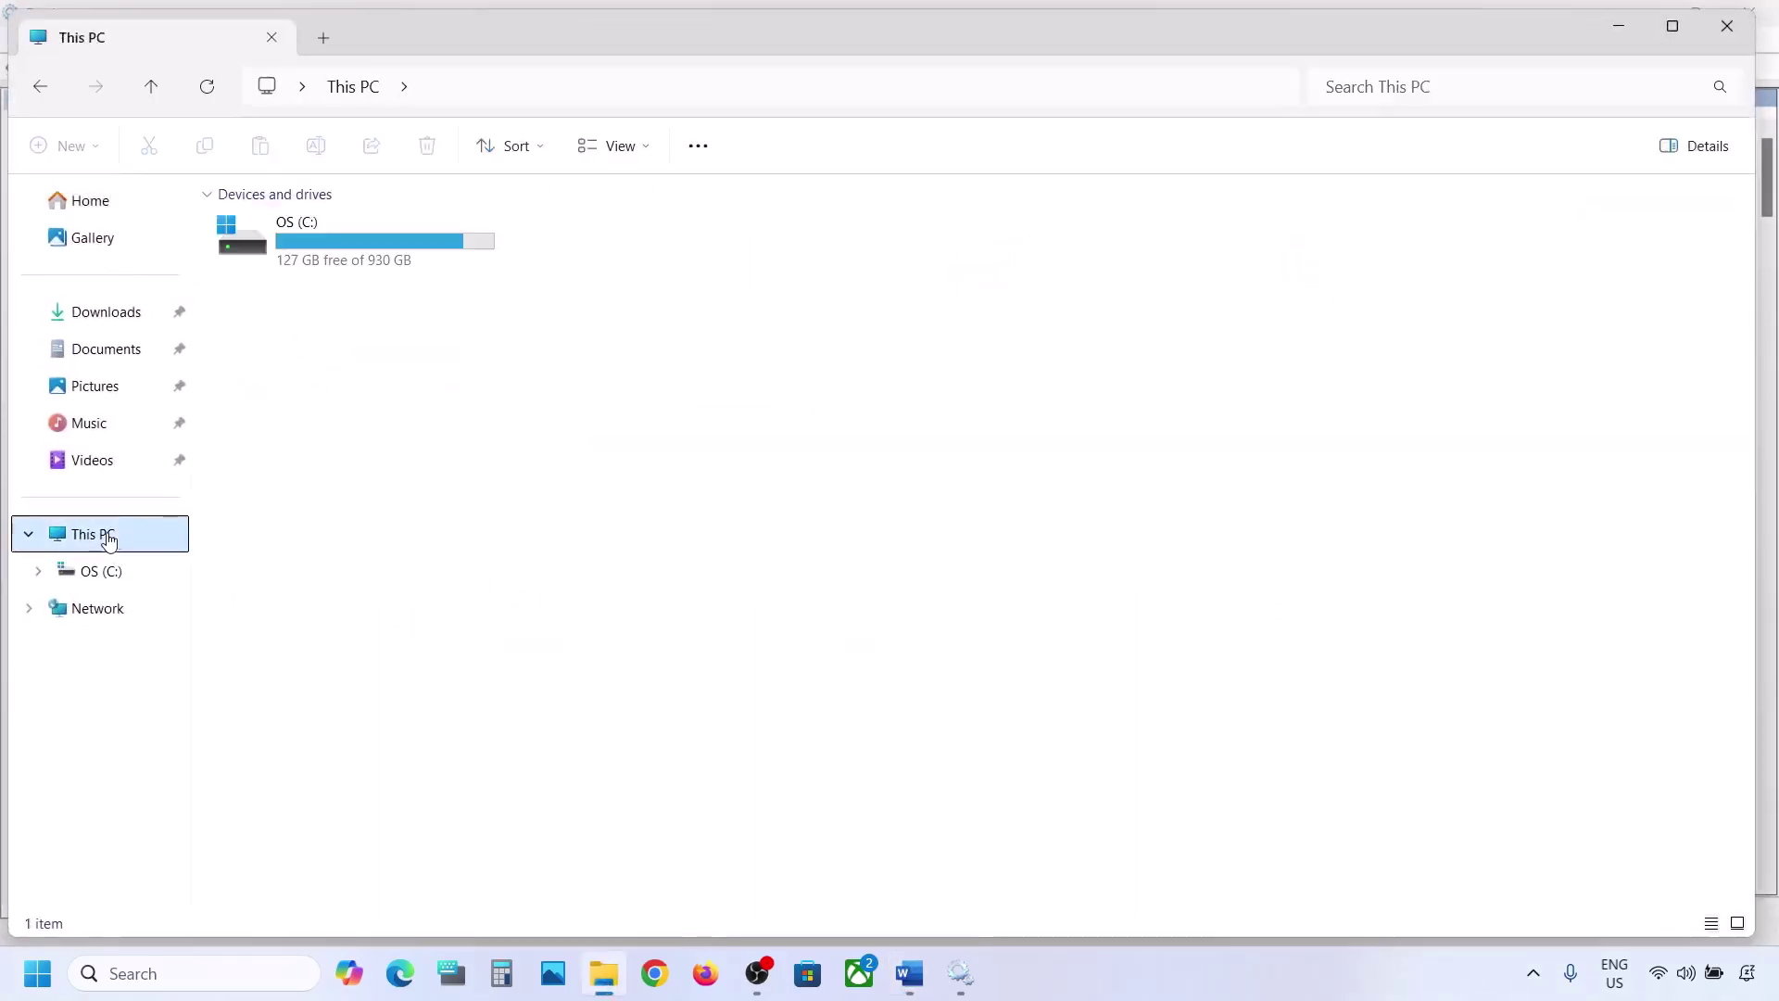
double_click(360, 260)
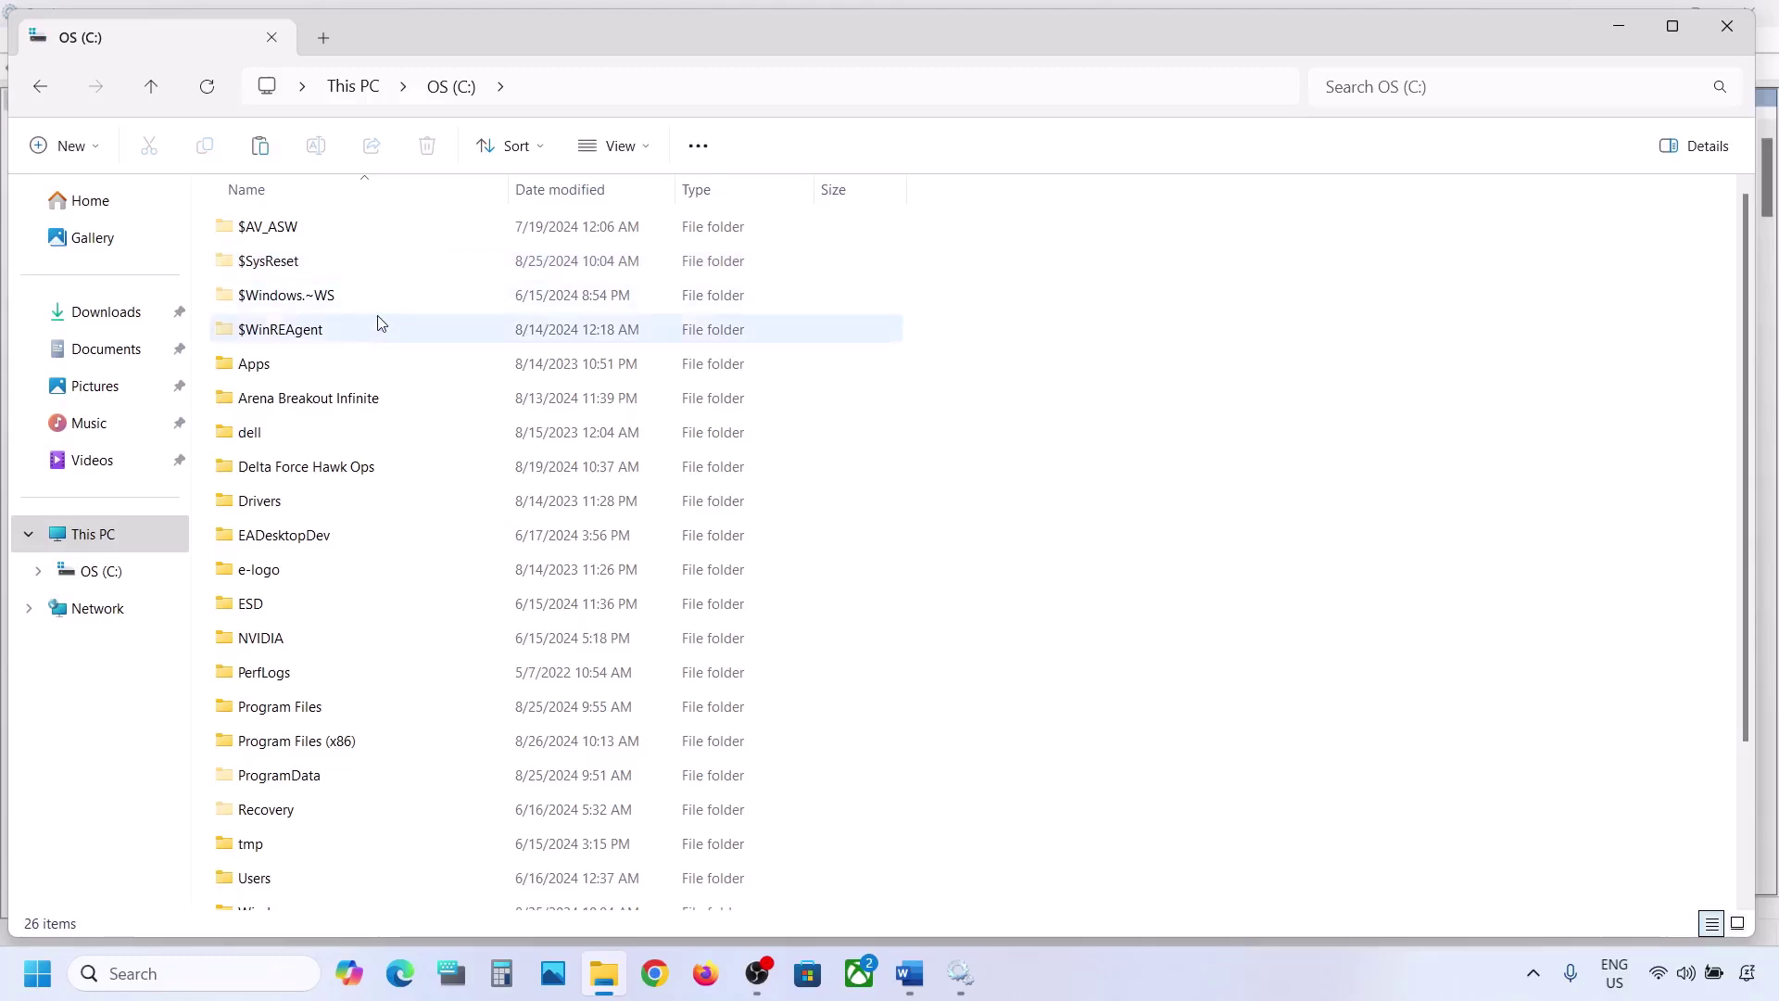
Locate the $WinREAgent folder on the C: drive and check the Hidden items display option.
left_click(304, 336)
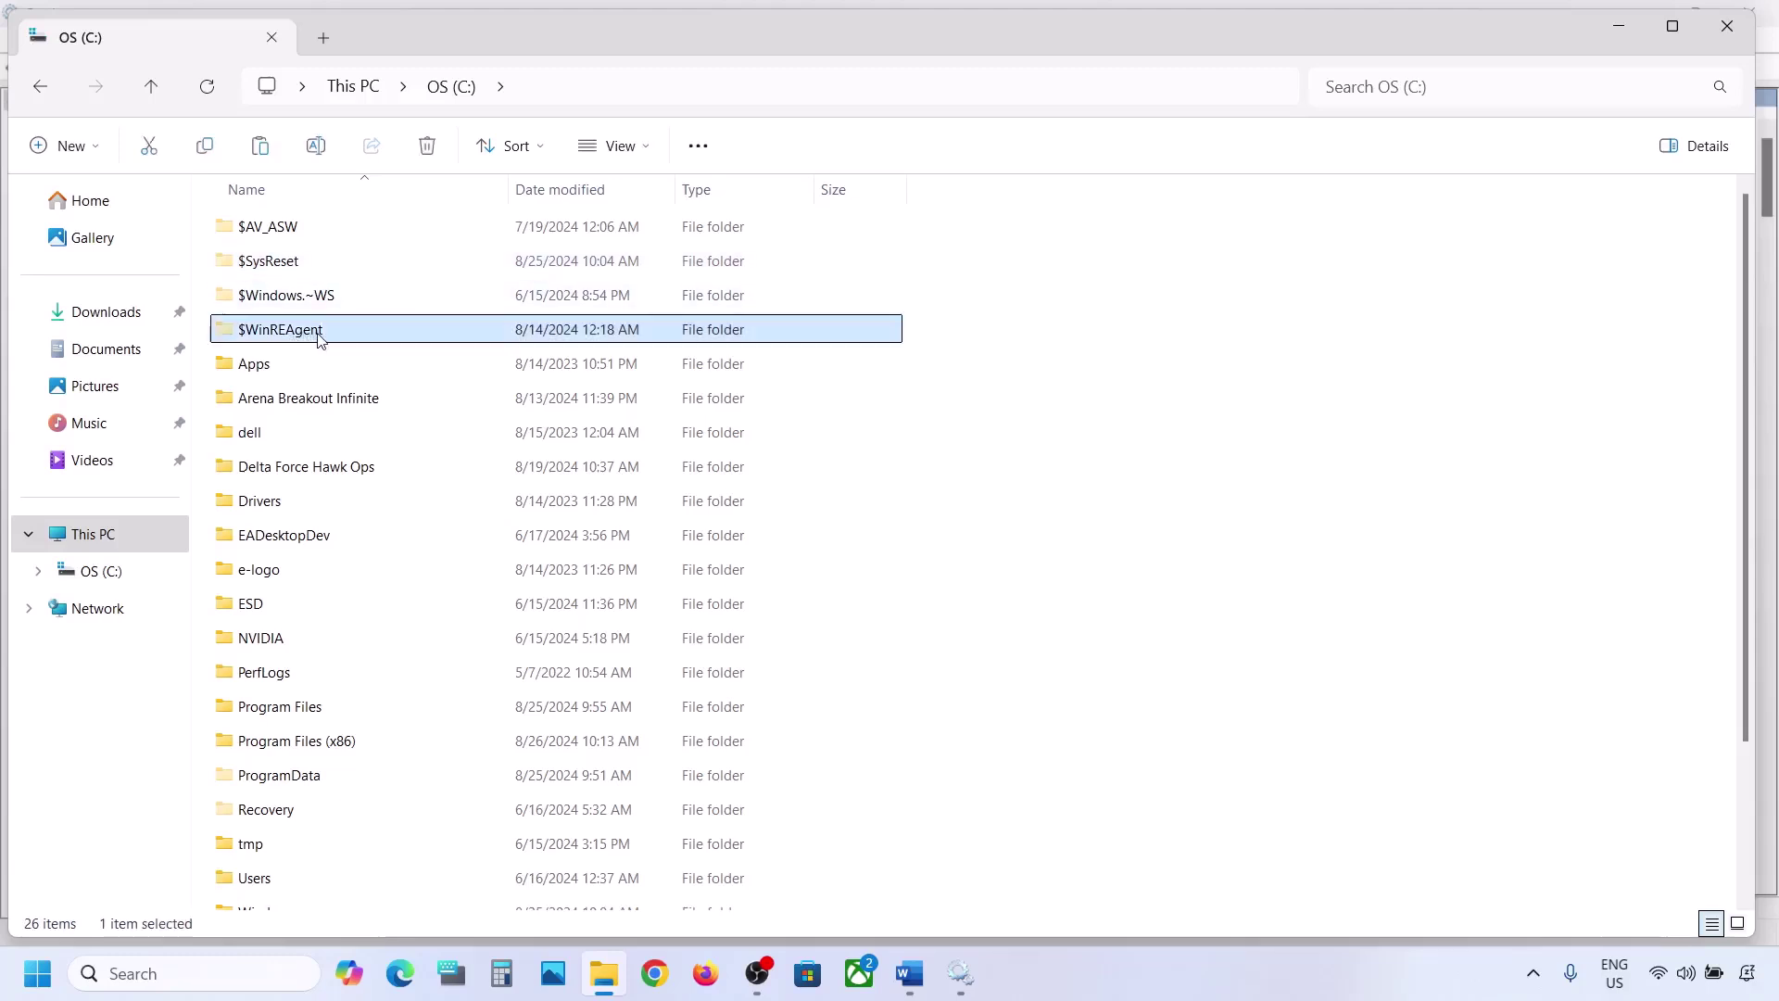
mouse_move(319, 340)
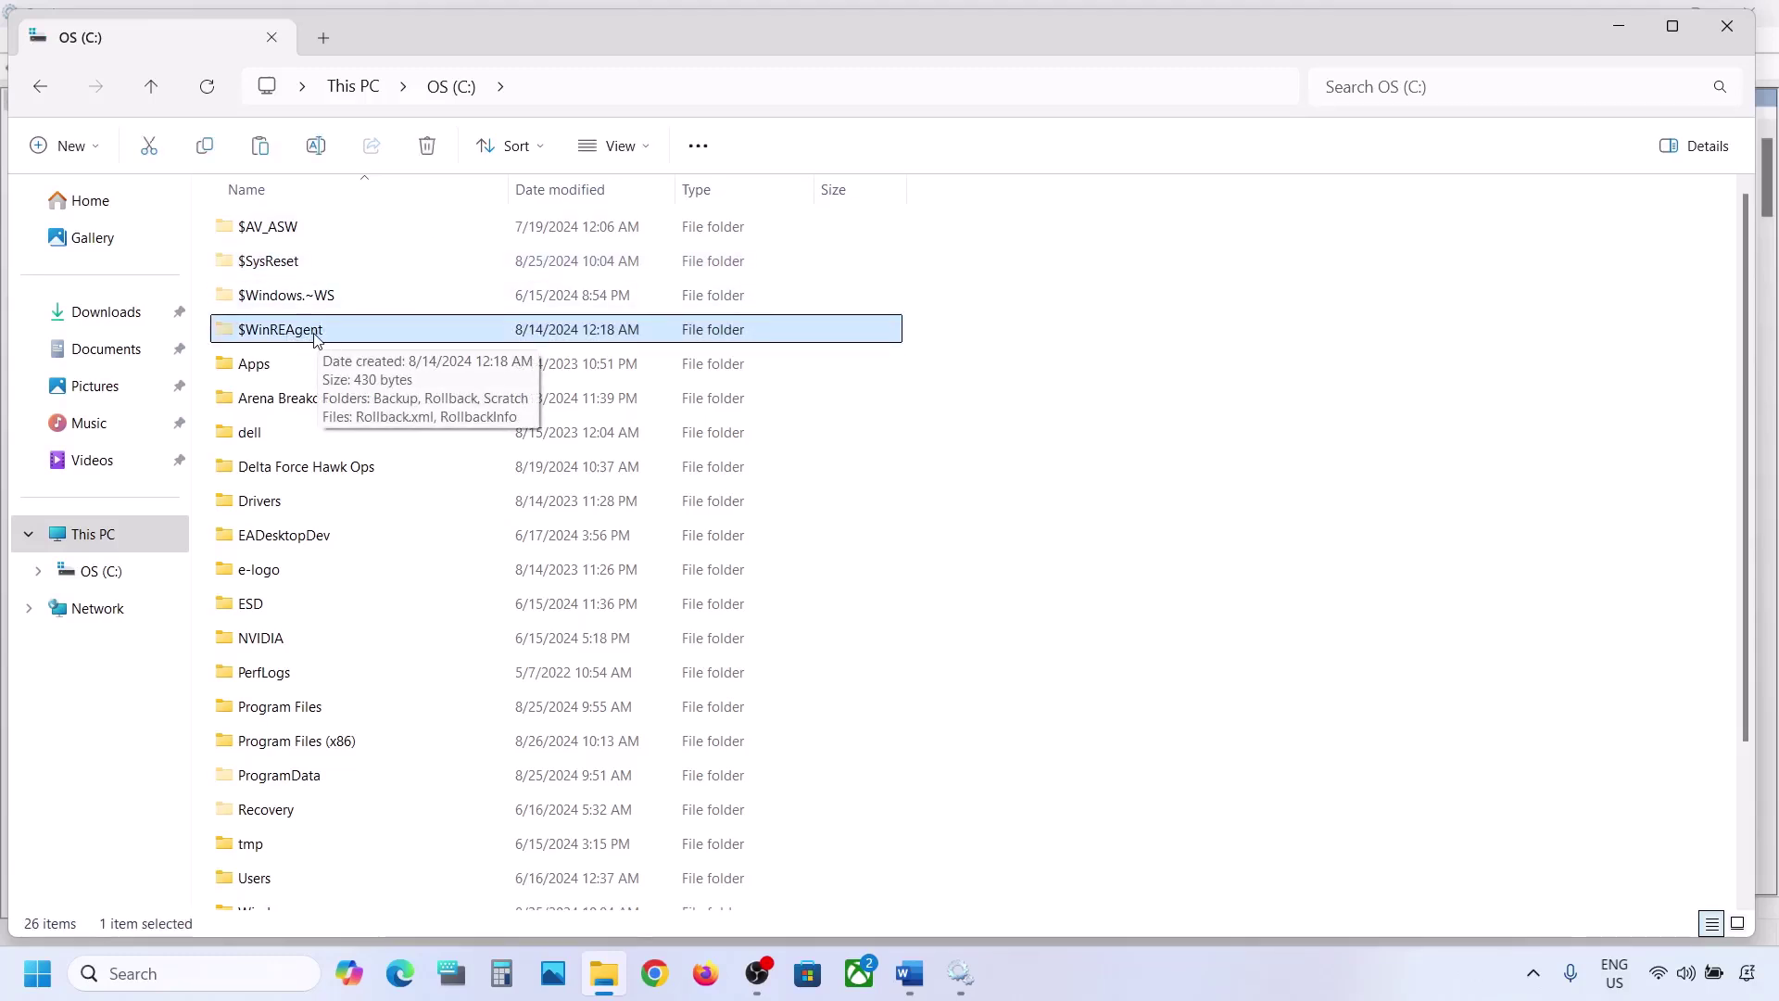
left_click(616, 145)
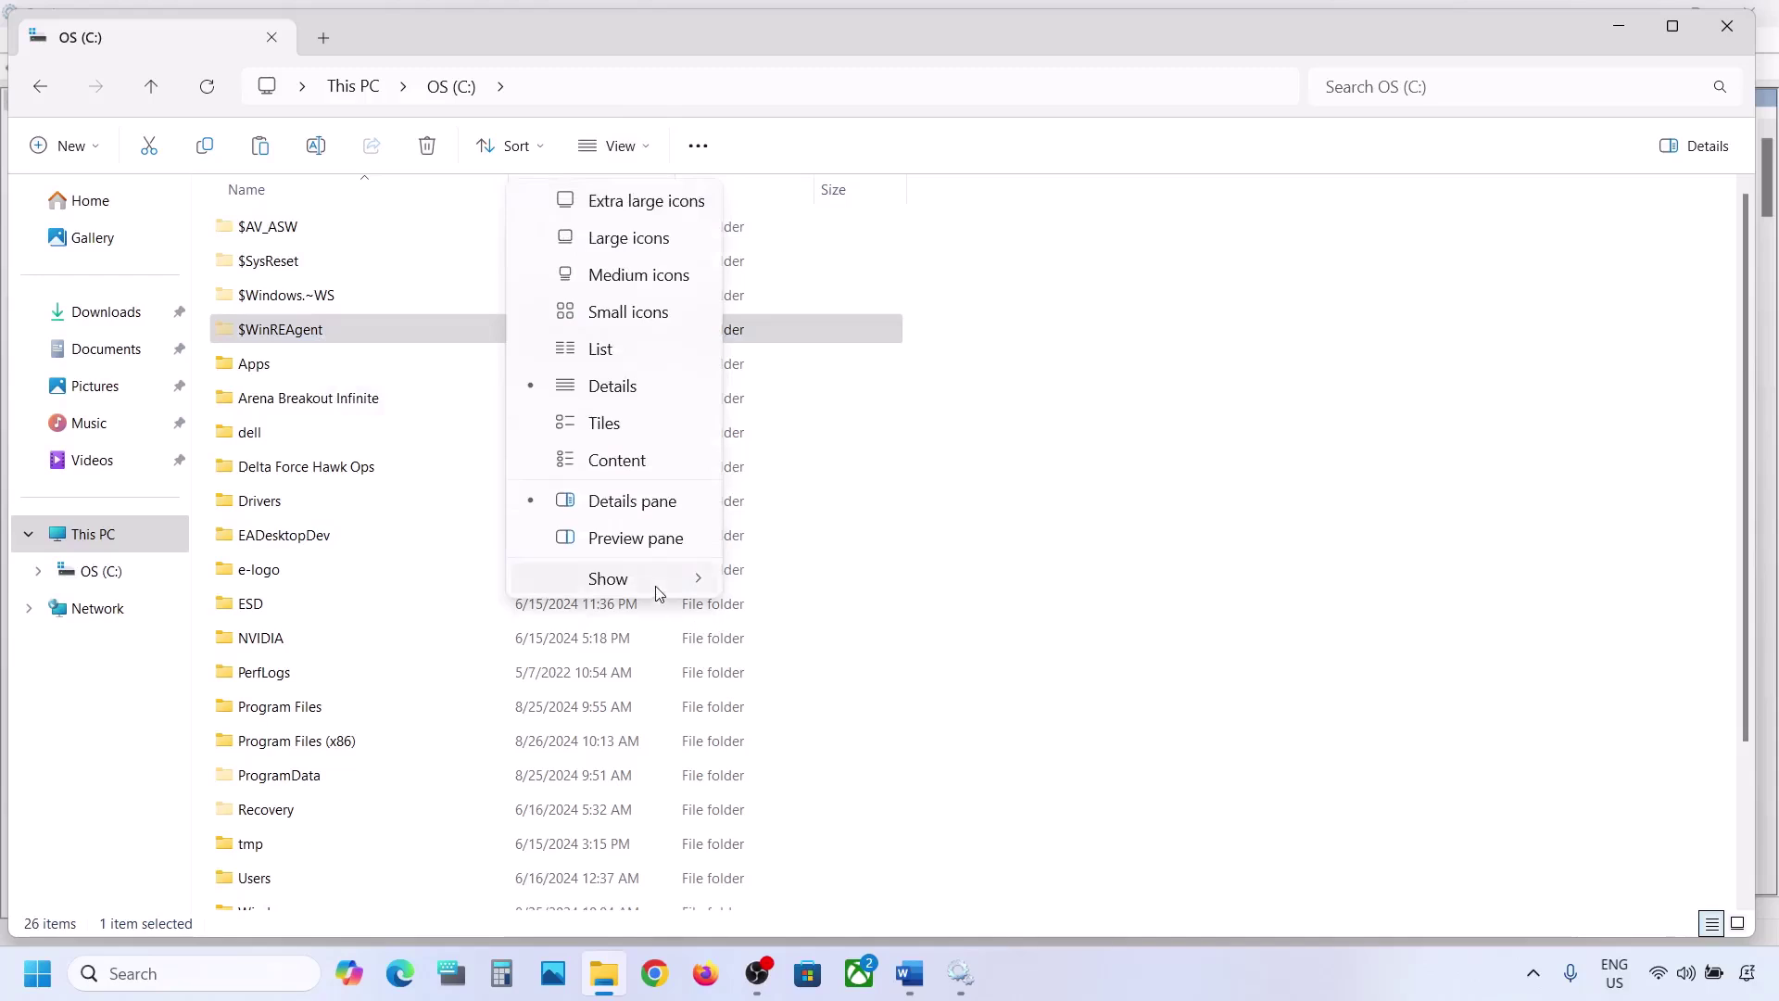
mouse_move(657, 589)
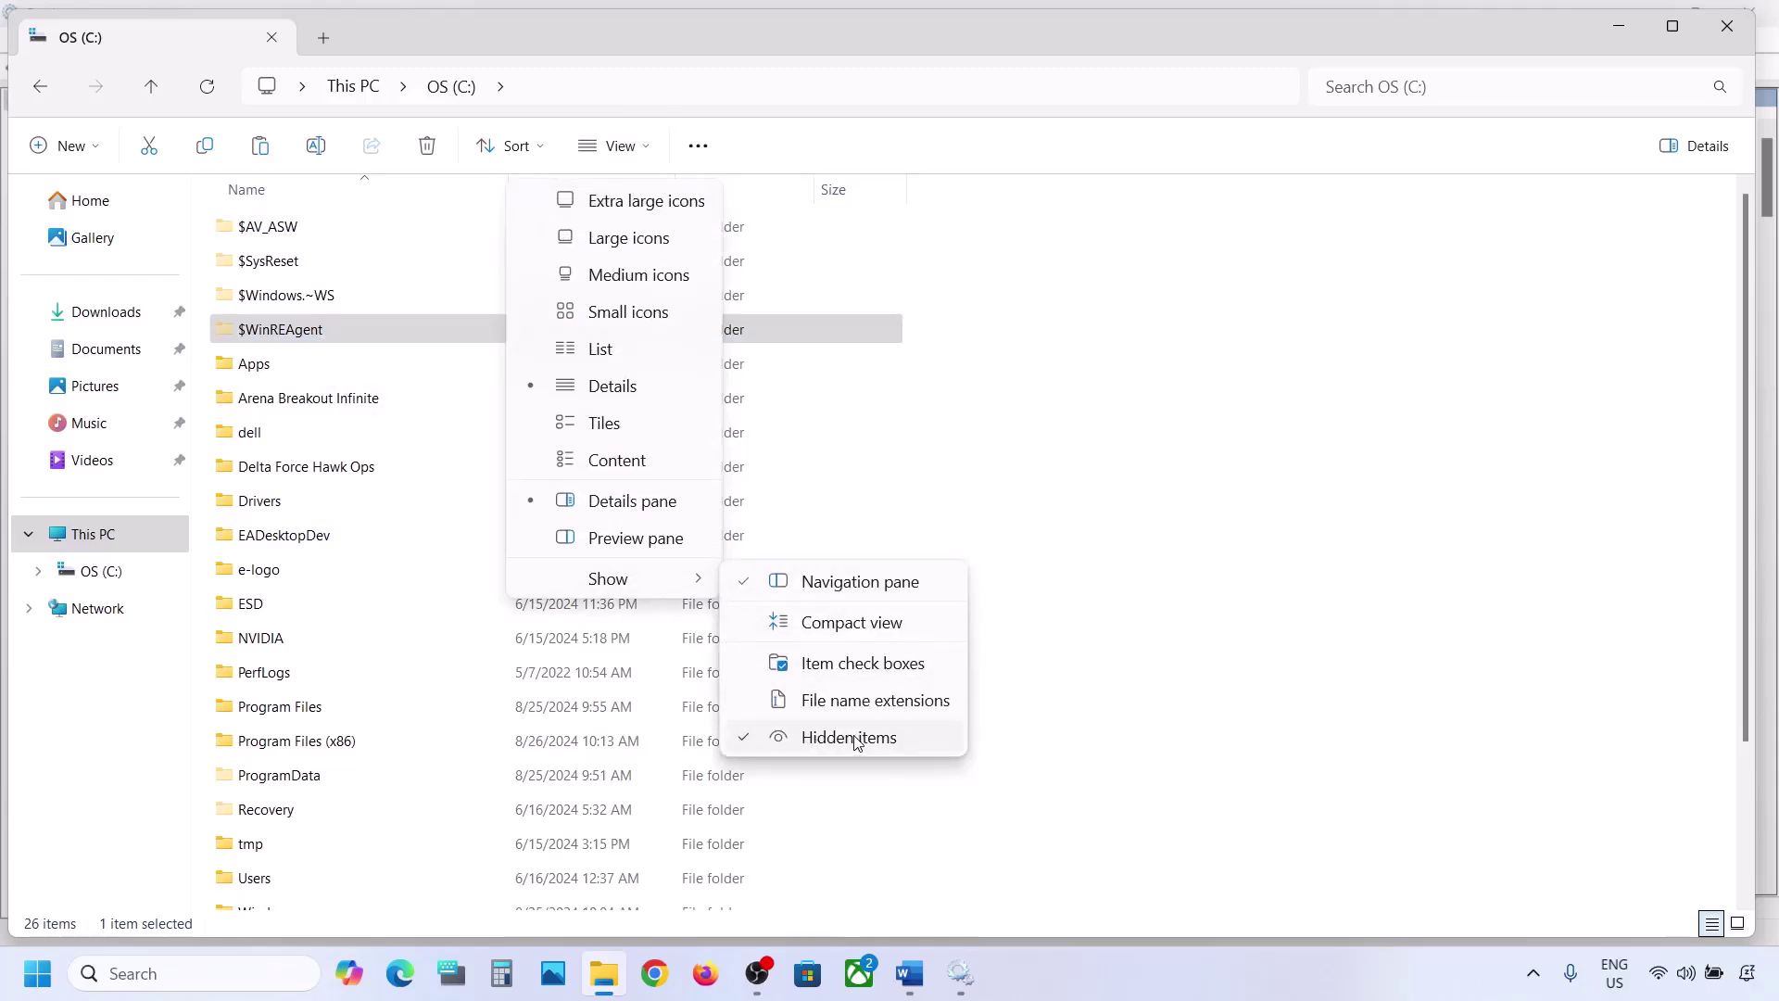
left_click(290, 332)
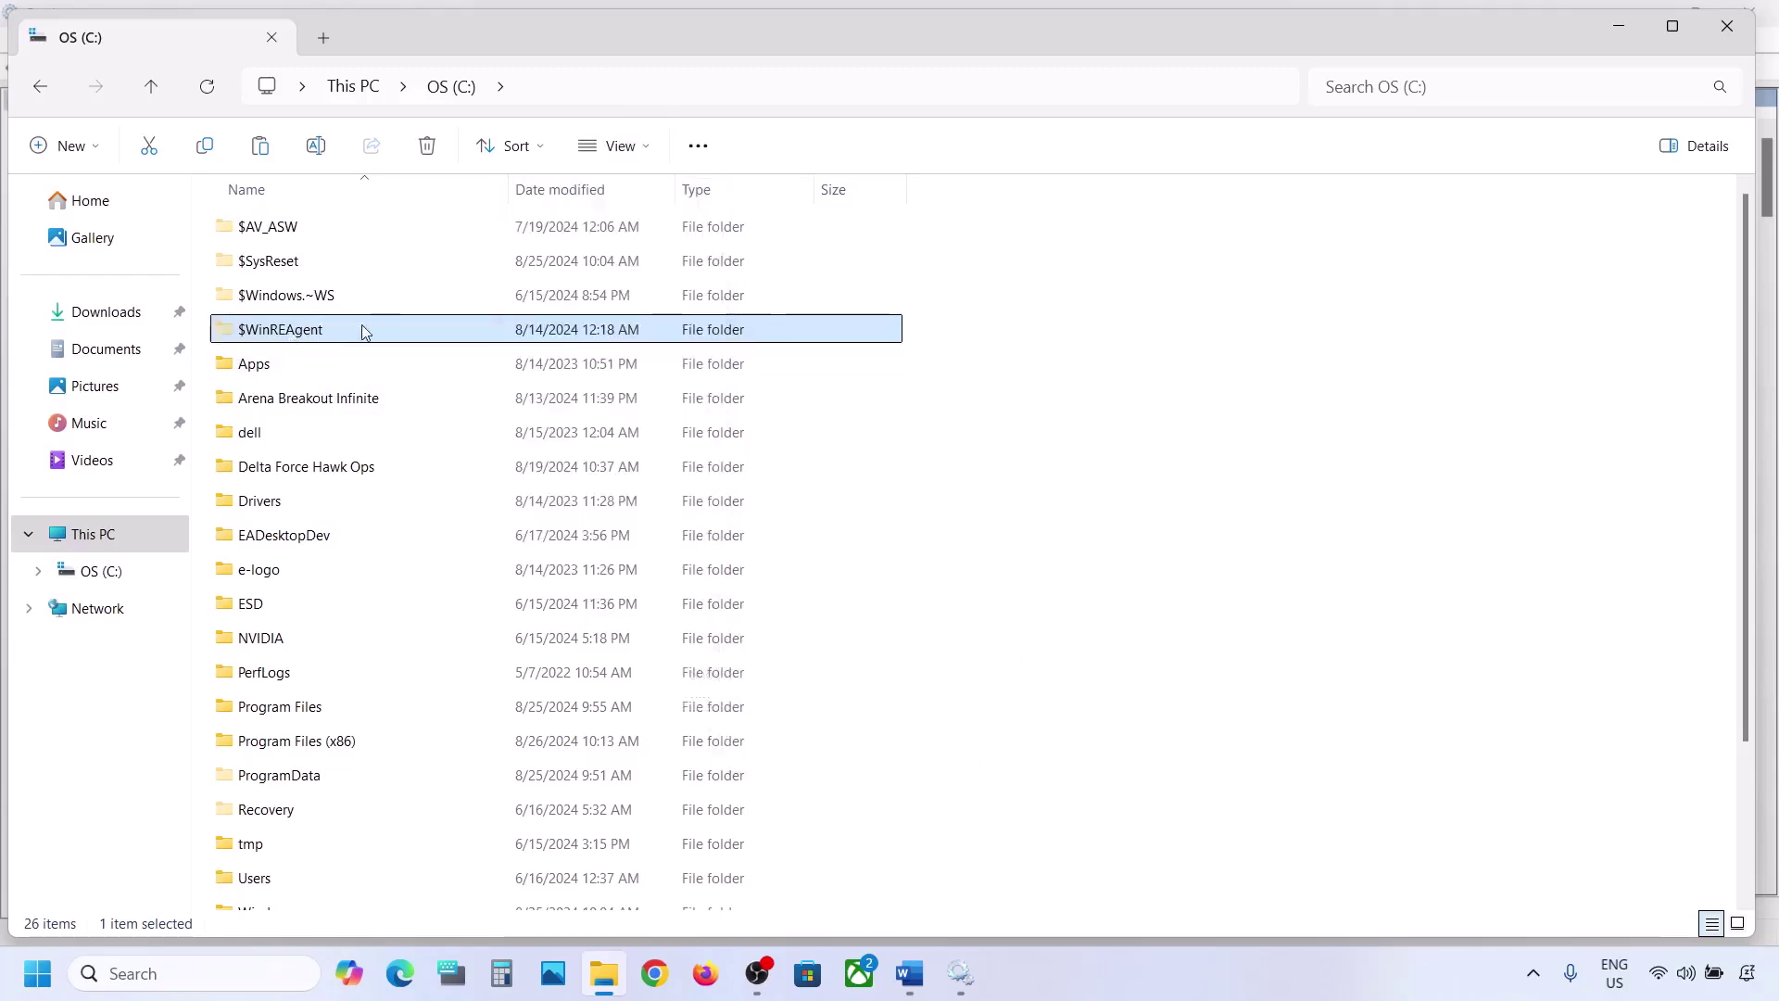
Copy the $WinREAgent folder from the C: drive to the desktop.
right_click(293, 334)
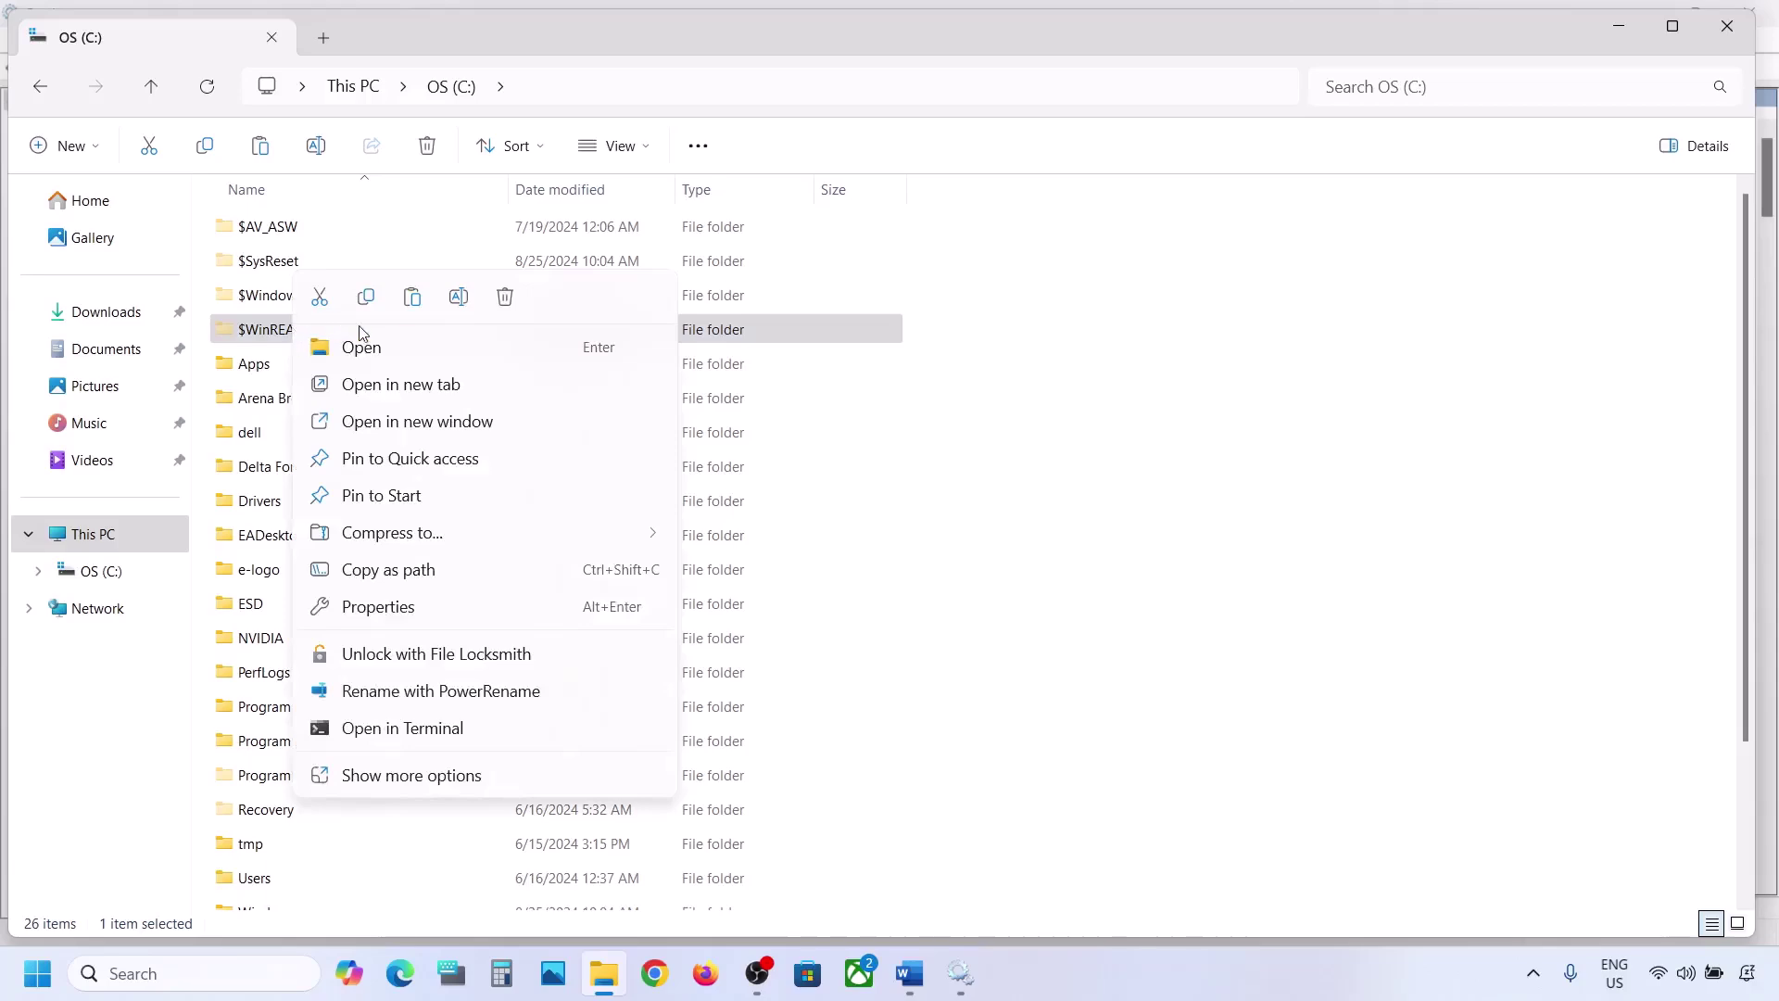
left_click(367, 299)
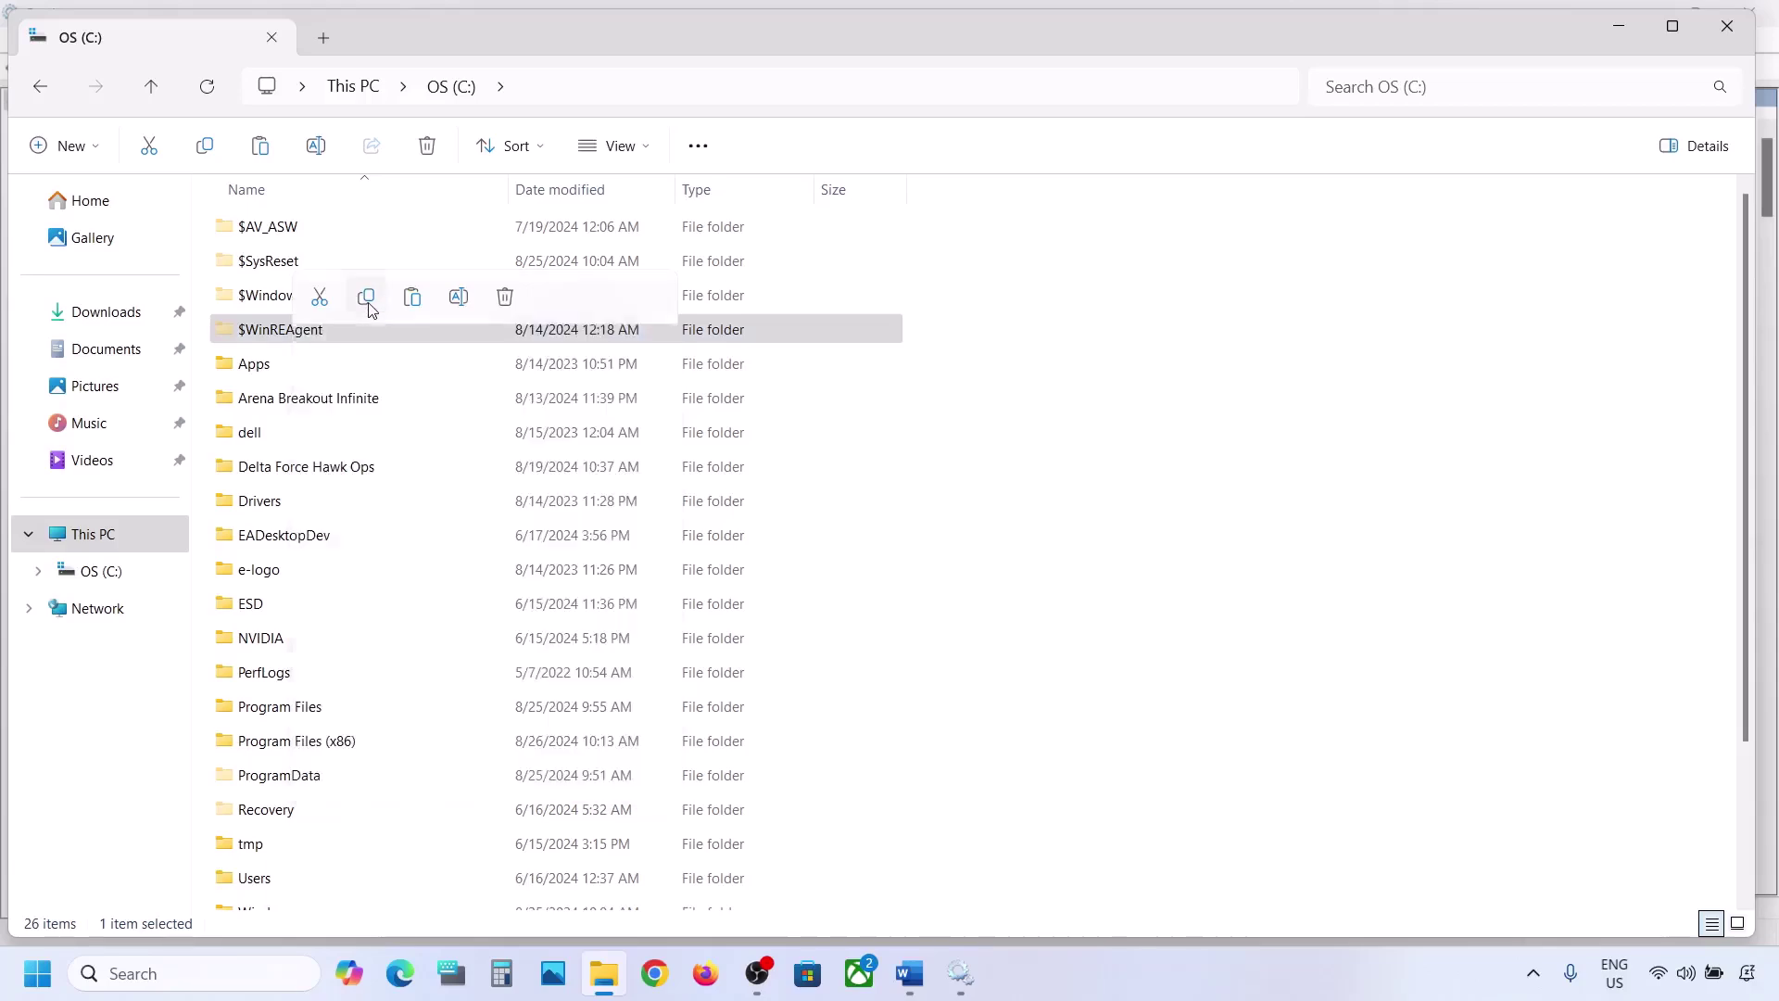
key("super+d")
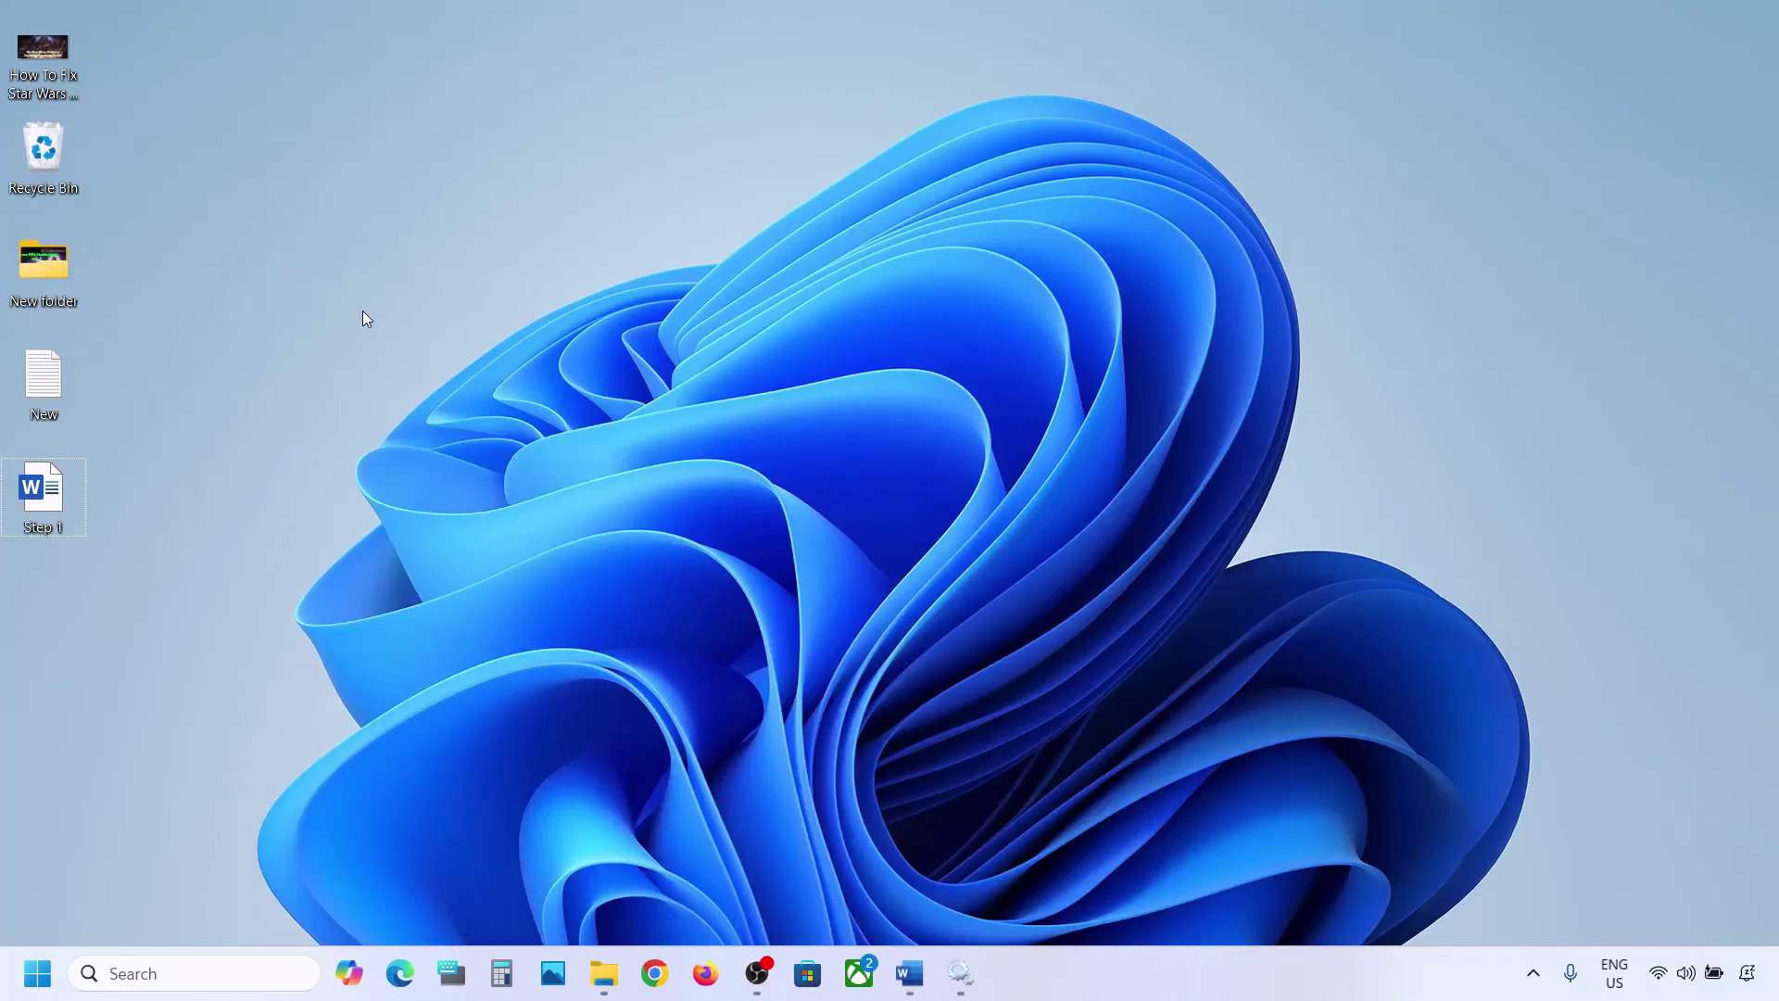
key("ctrl+v")
Delete the original $WinREAgent folder from the C: drive.
left_click(603, 973)
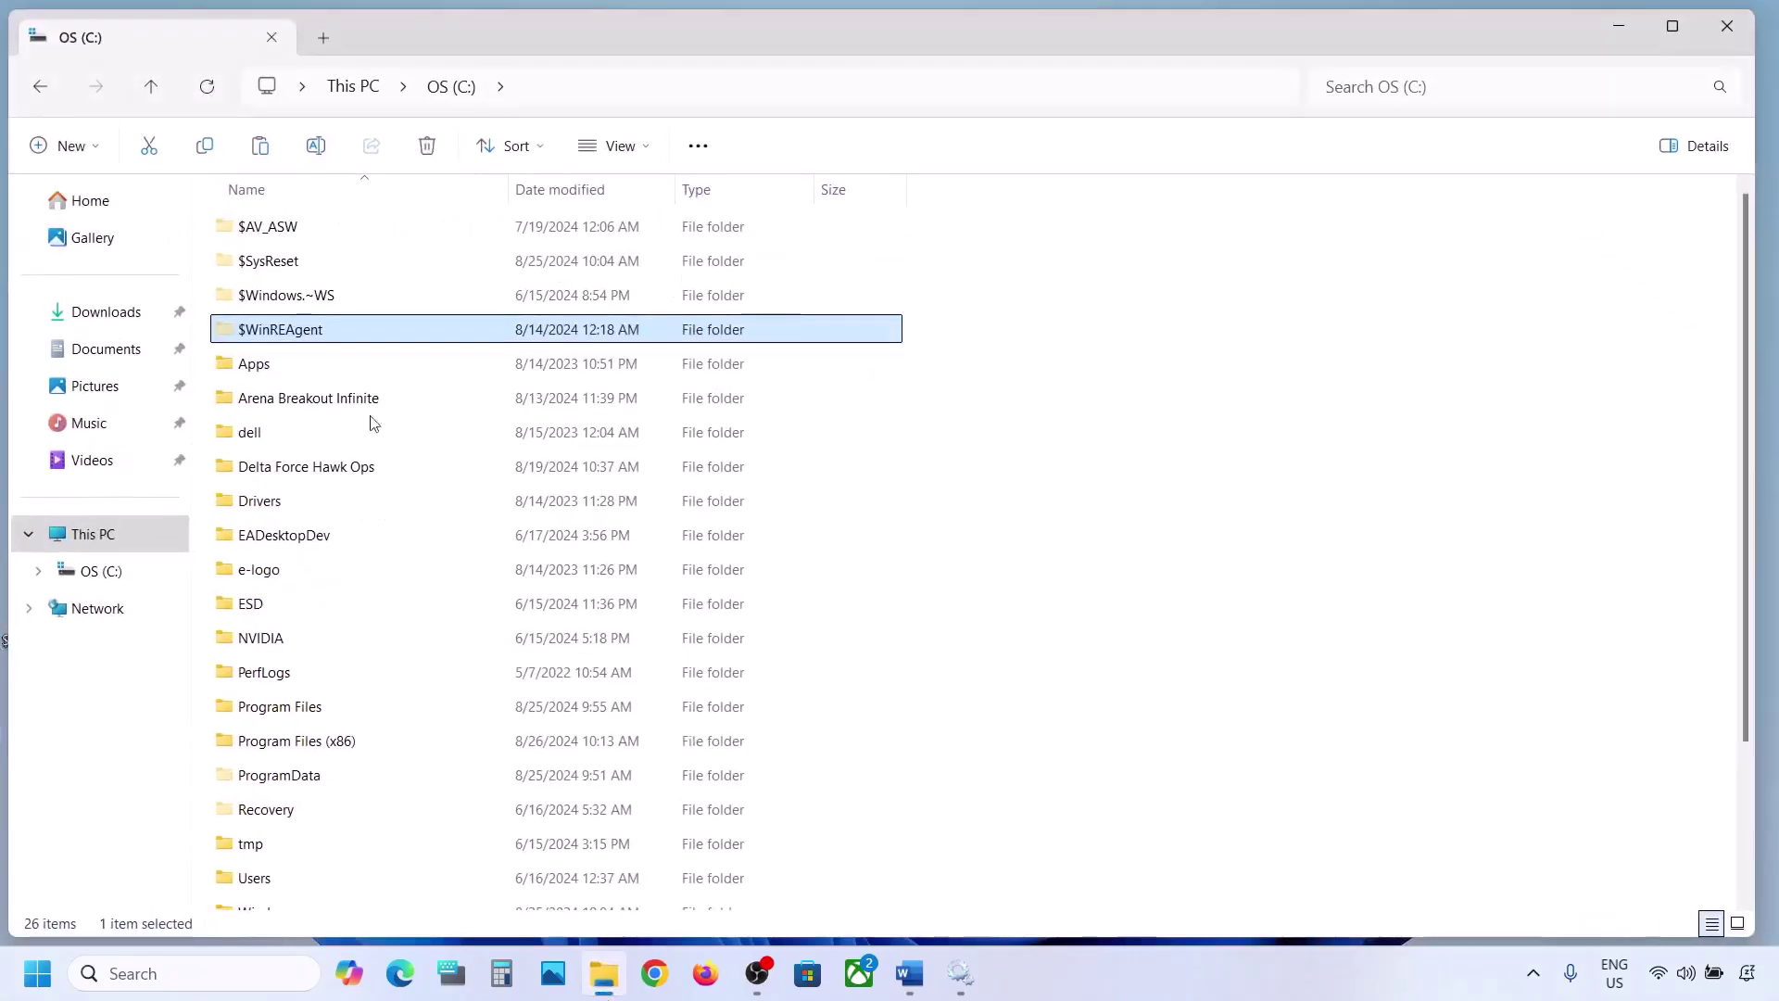
right_click(292, 331)
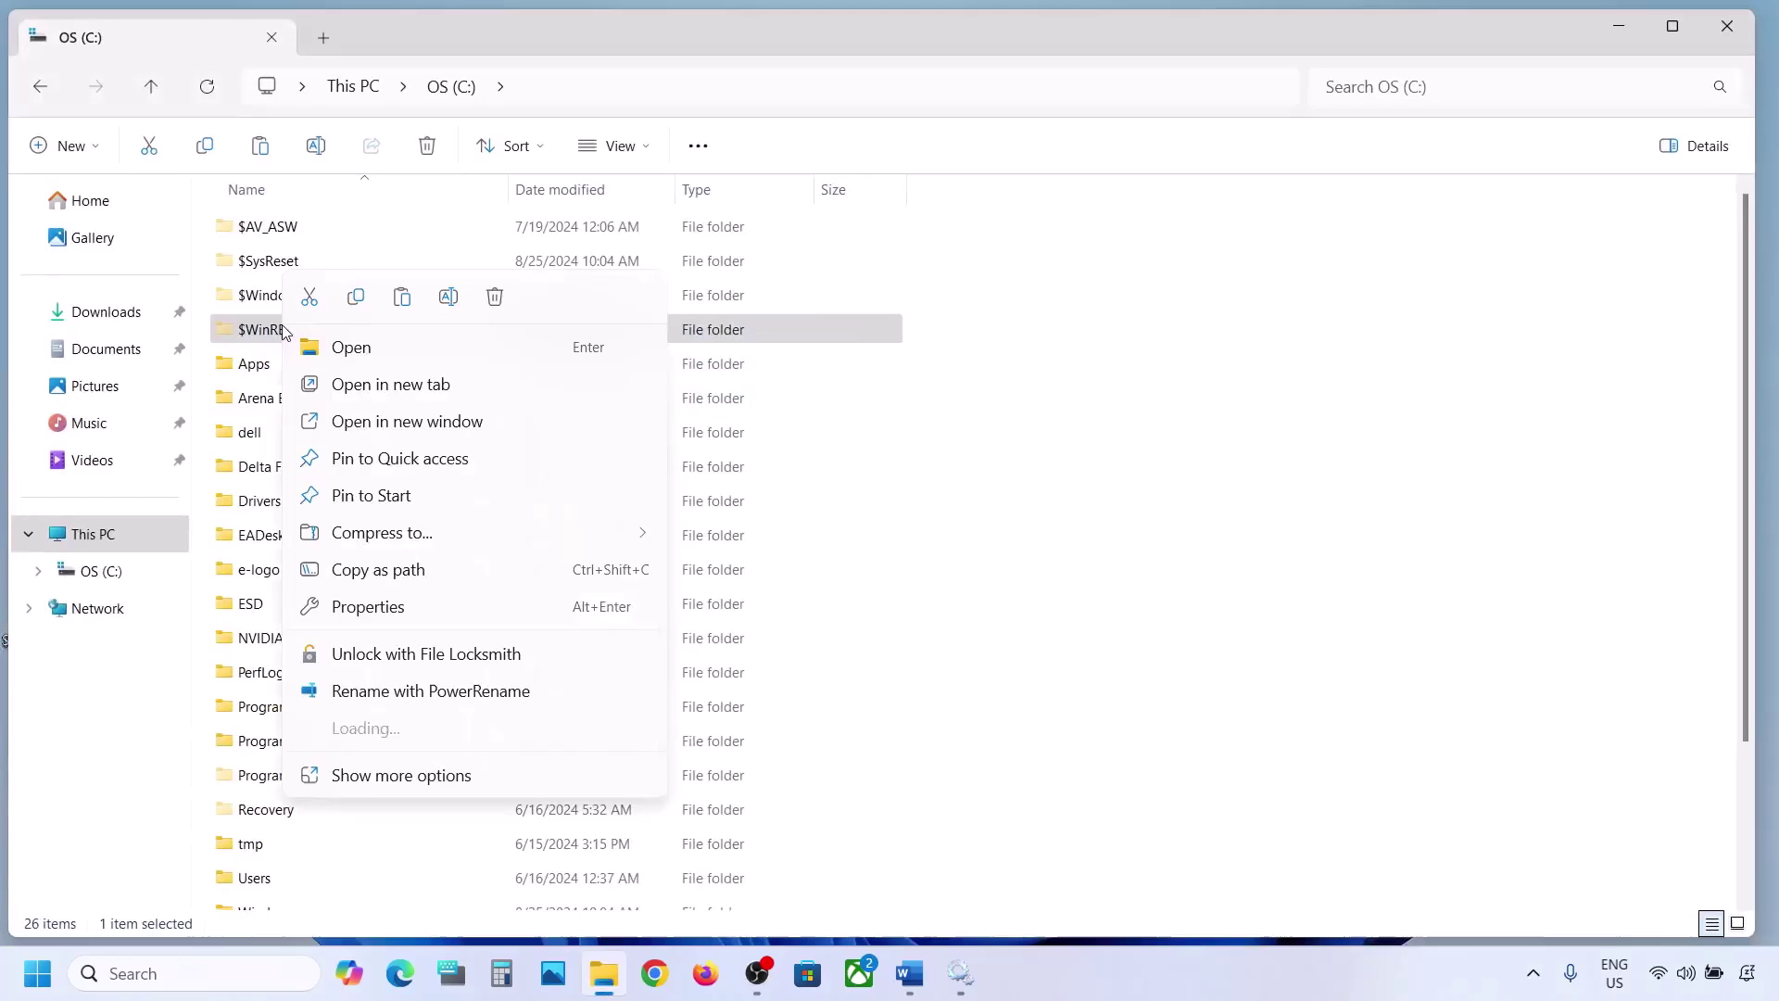
left_click(495, 298)
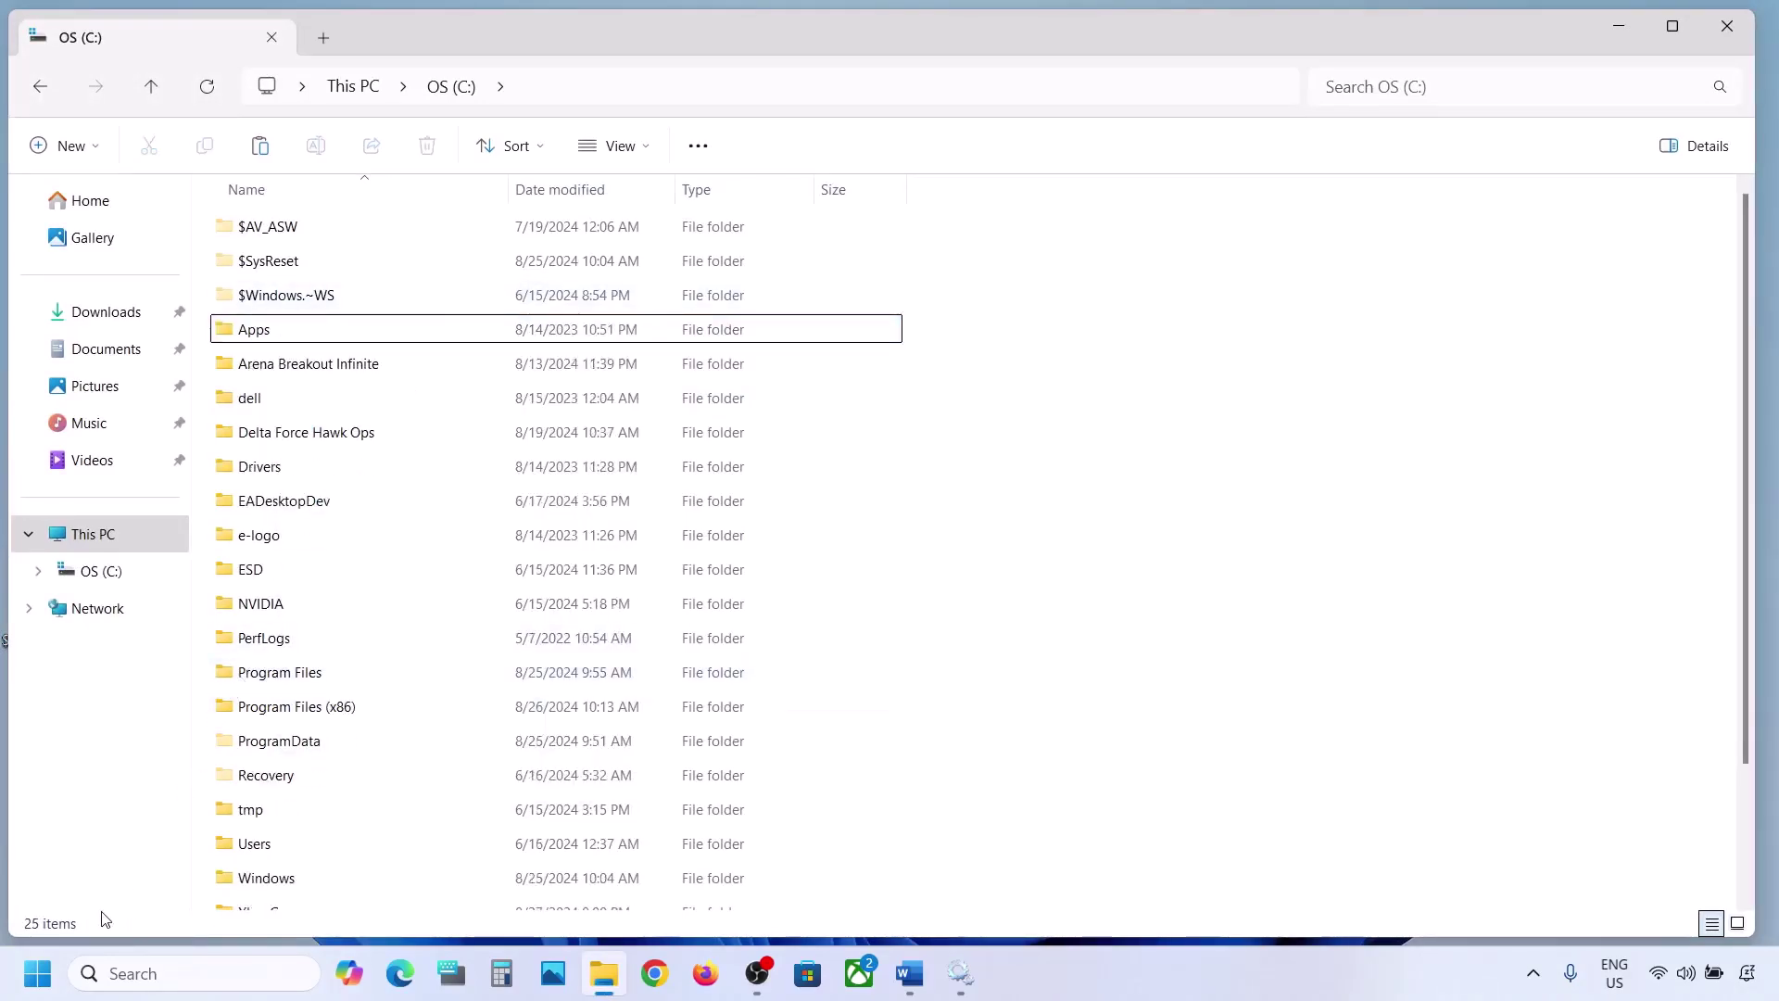
View the Windows Update page in Settings, then minimise Settings and File Explorer.
key("super+i")
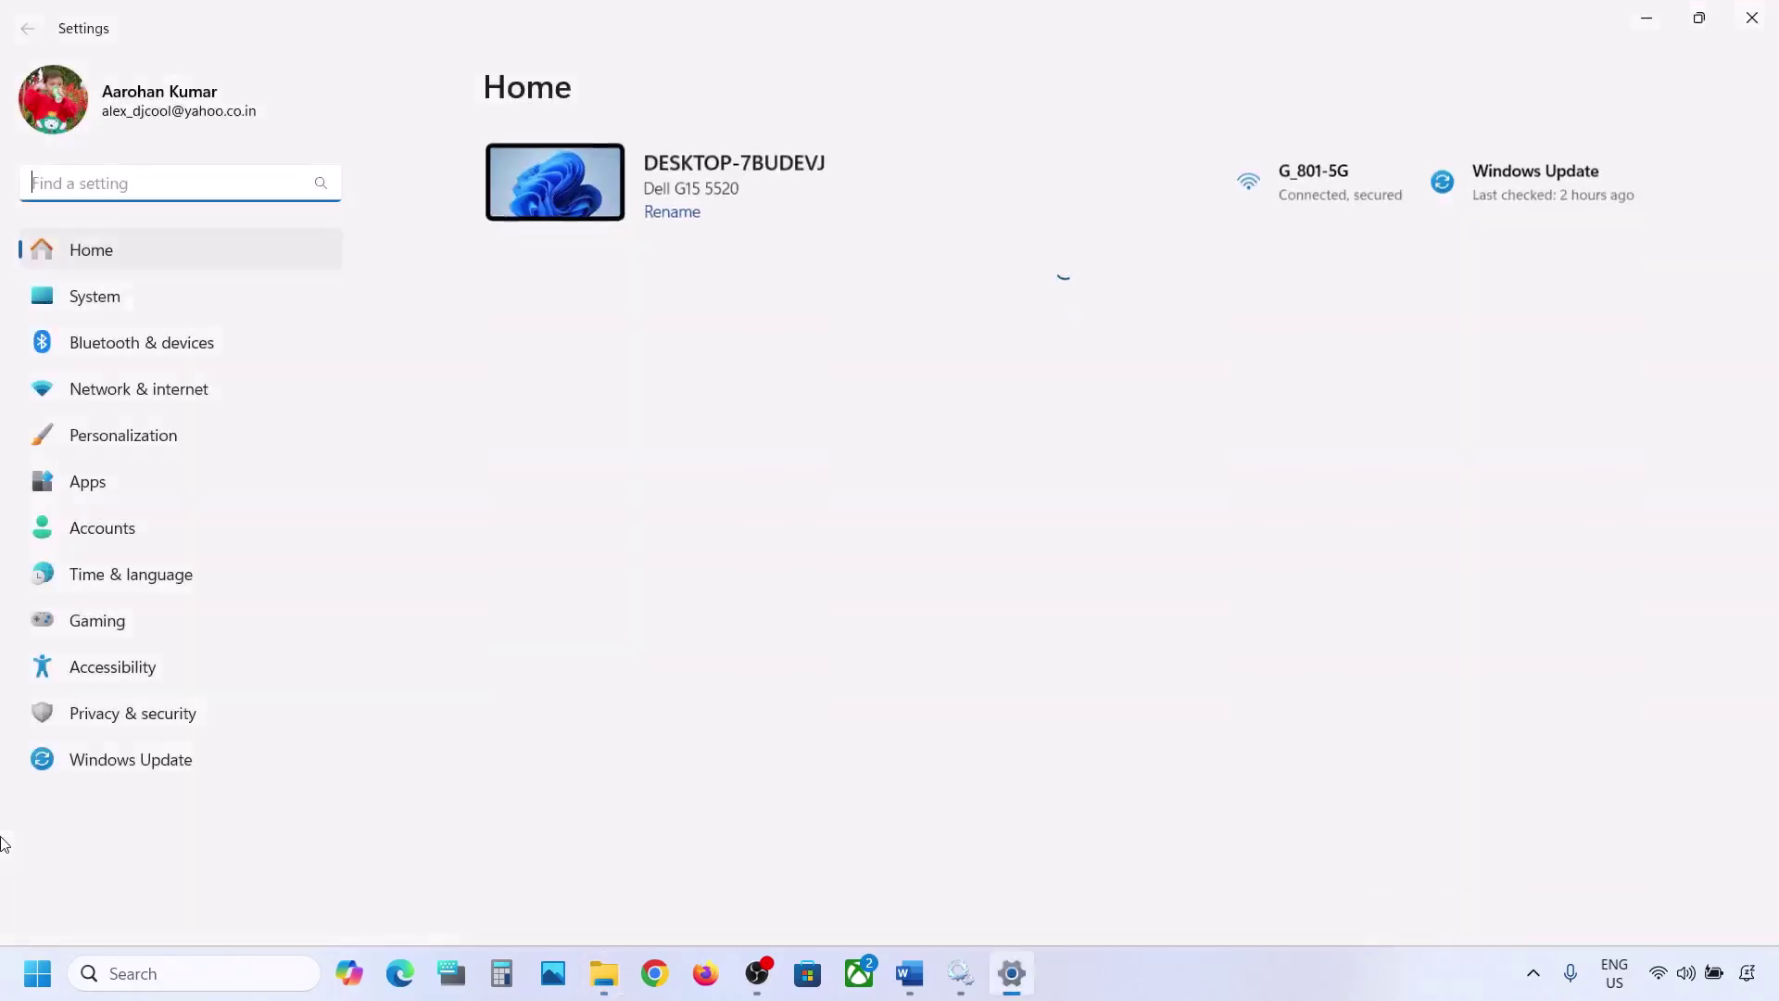
left_click(131, 765)
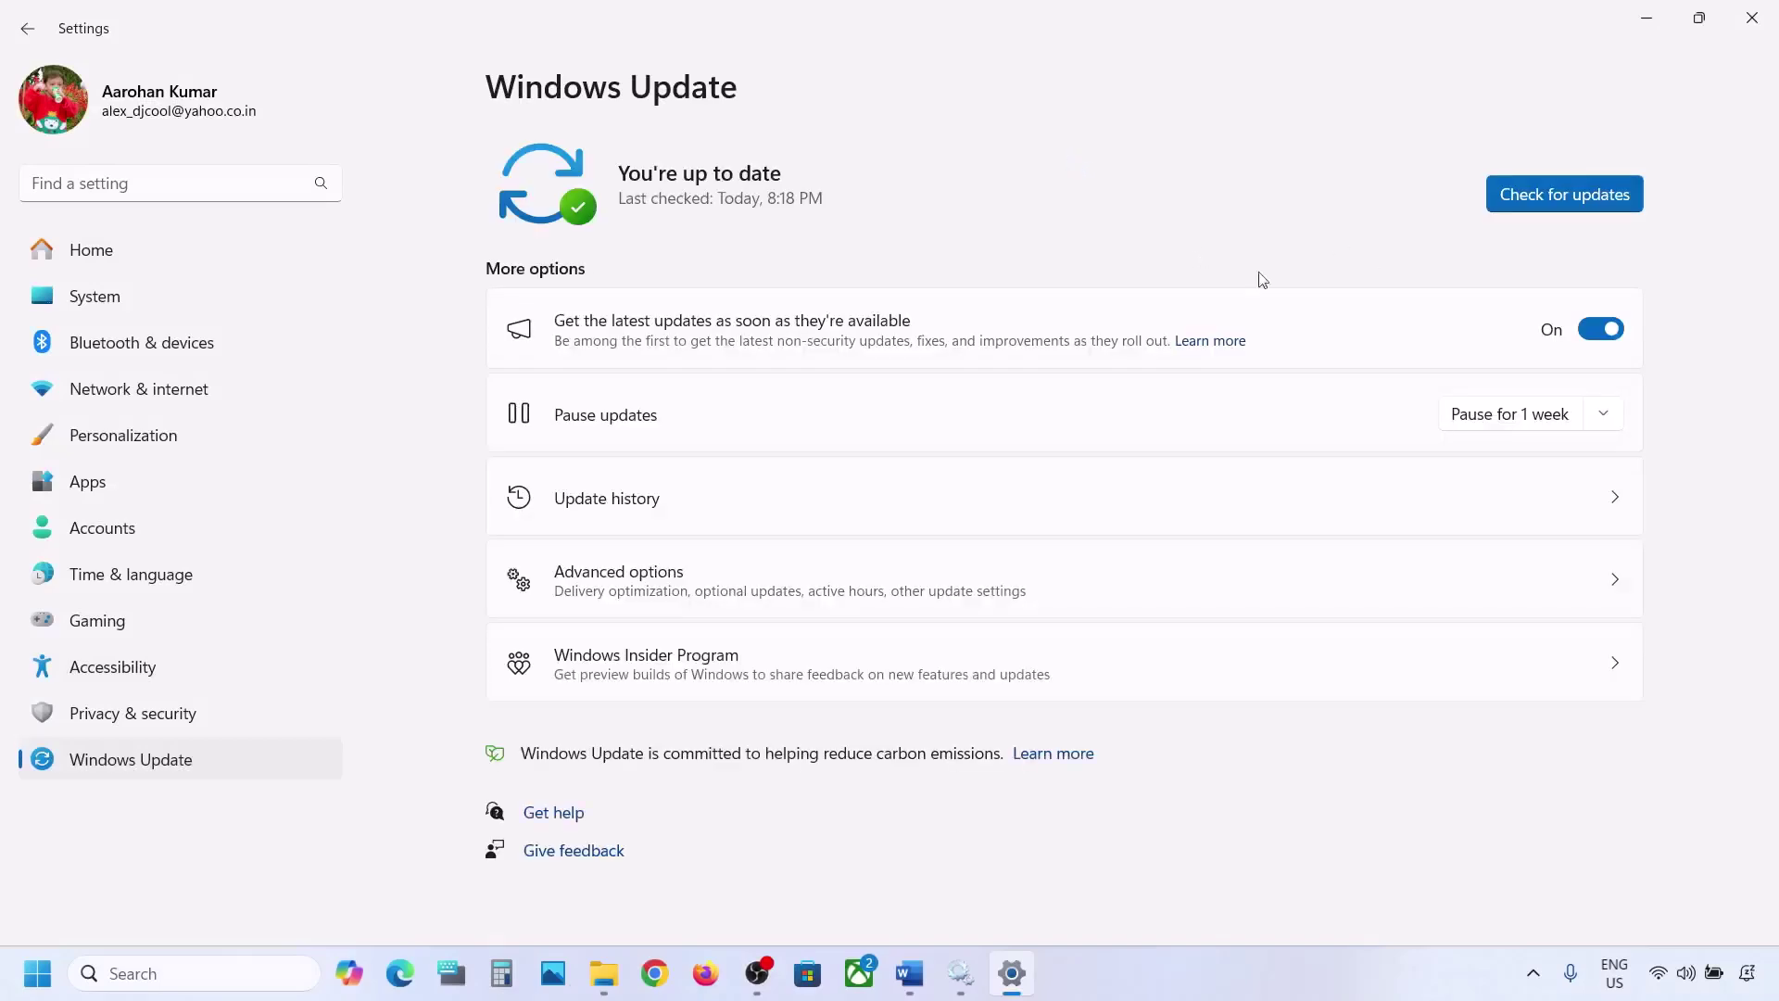
left_click(1661, 14)
left_click(1619, 28)
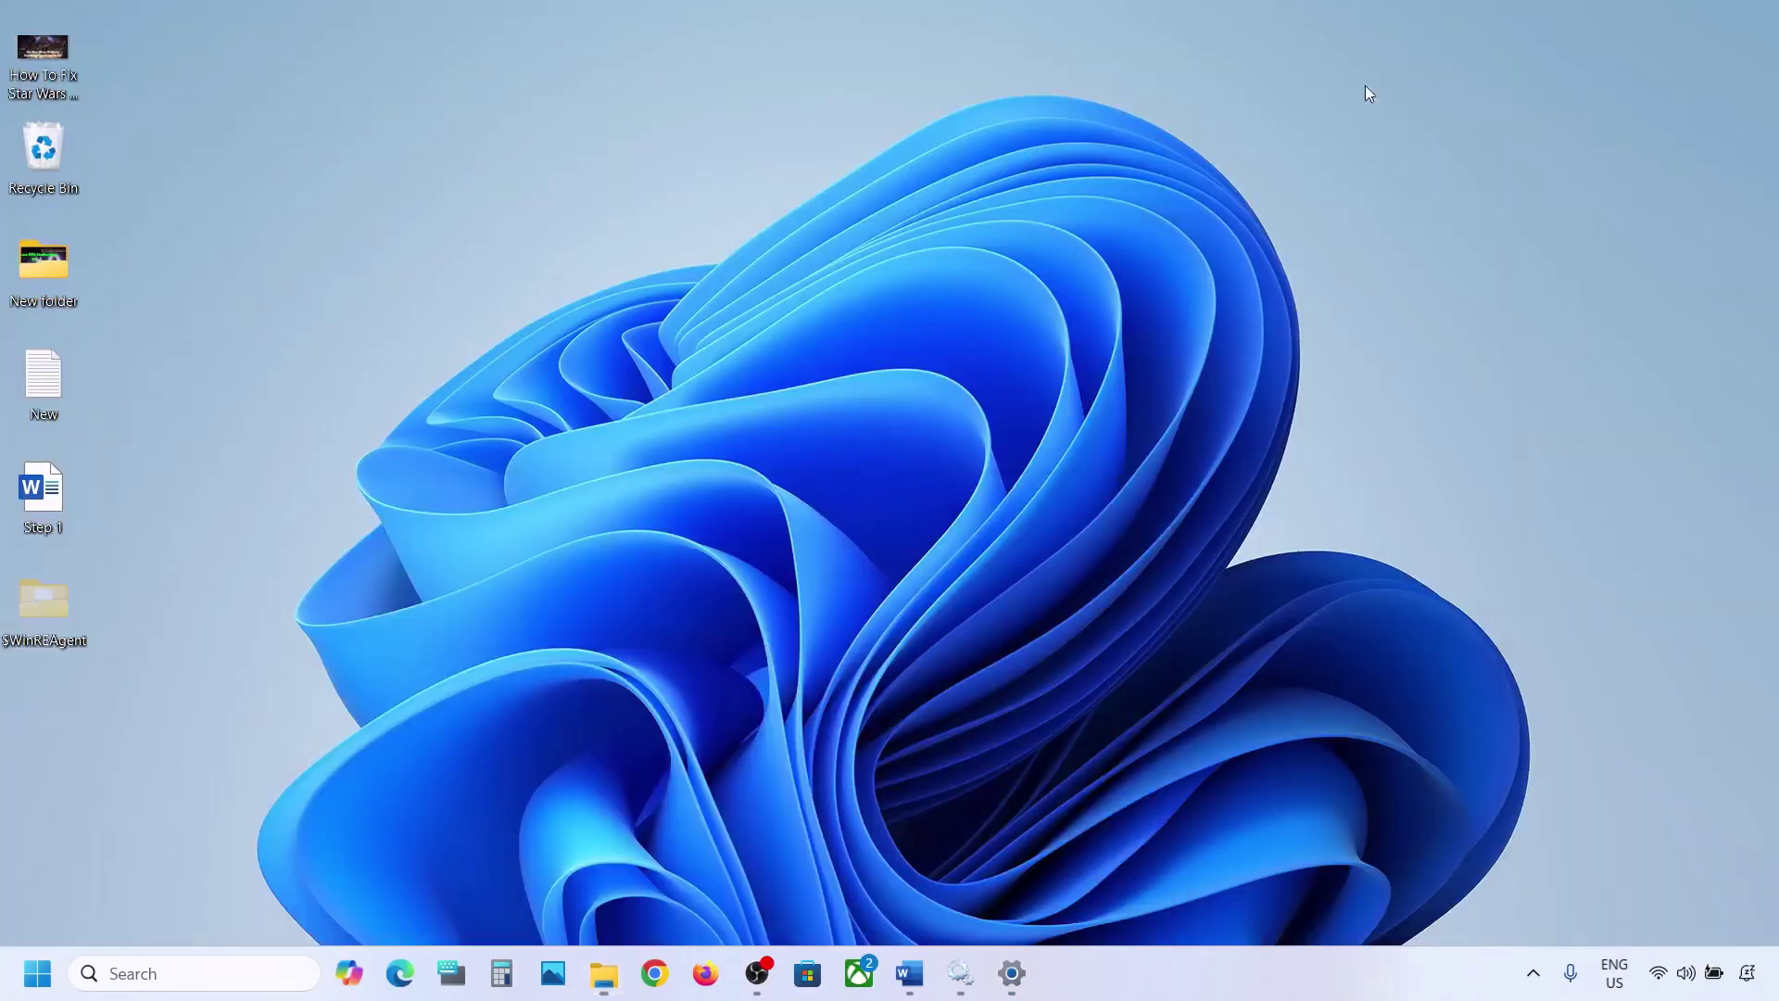
Show the power options containing Restart and dismiss them without choosing one.
left_click(37, 973)
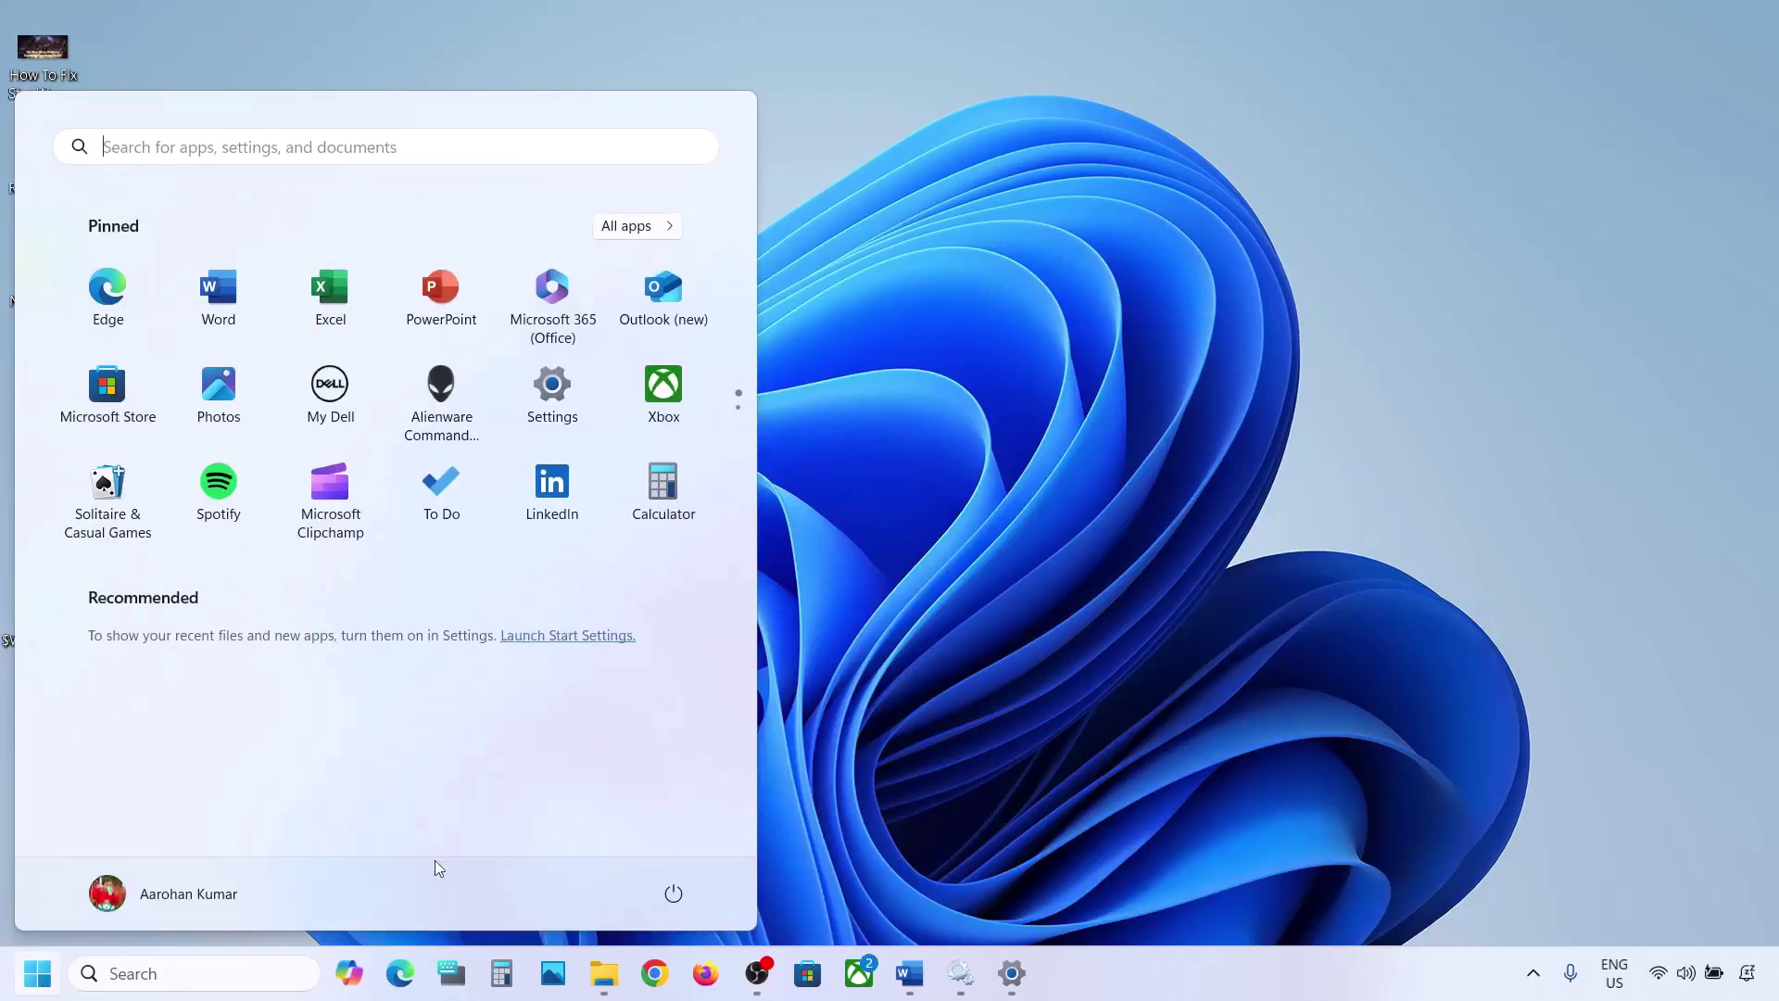
left_click(673, 892)
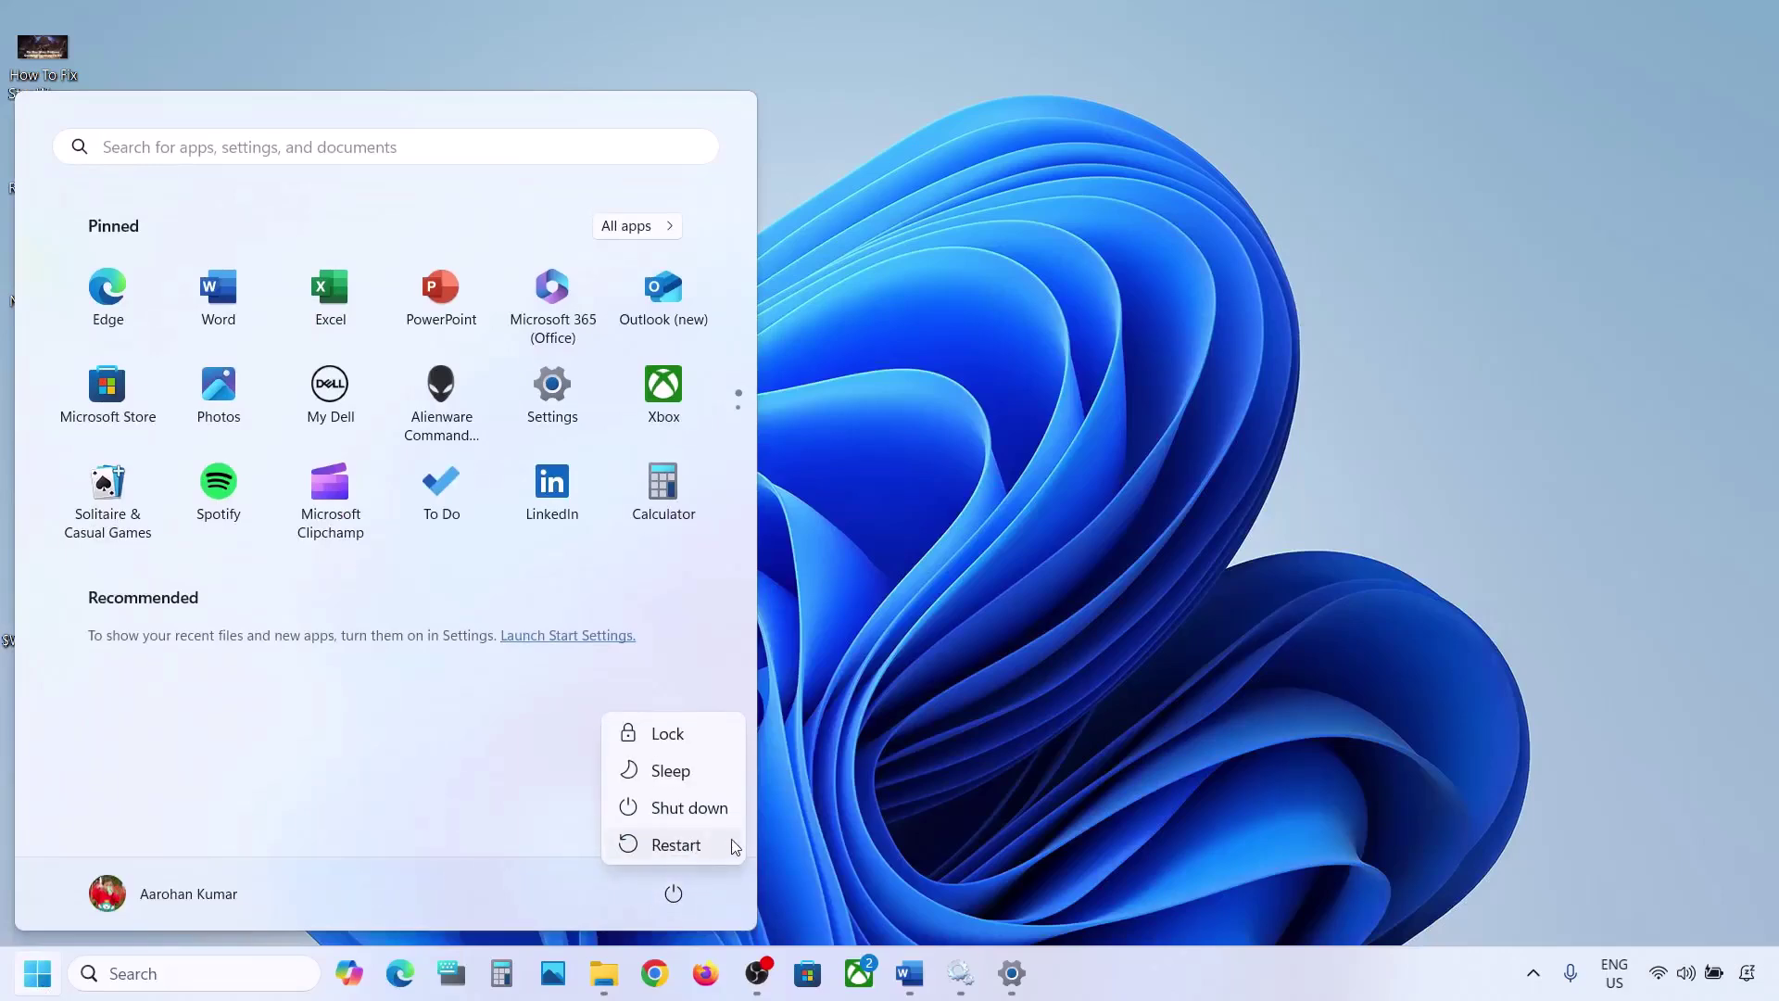
left_click(973, 687)
left_click(976, 687)
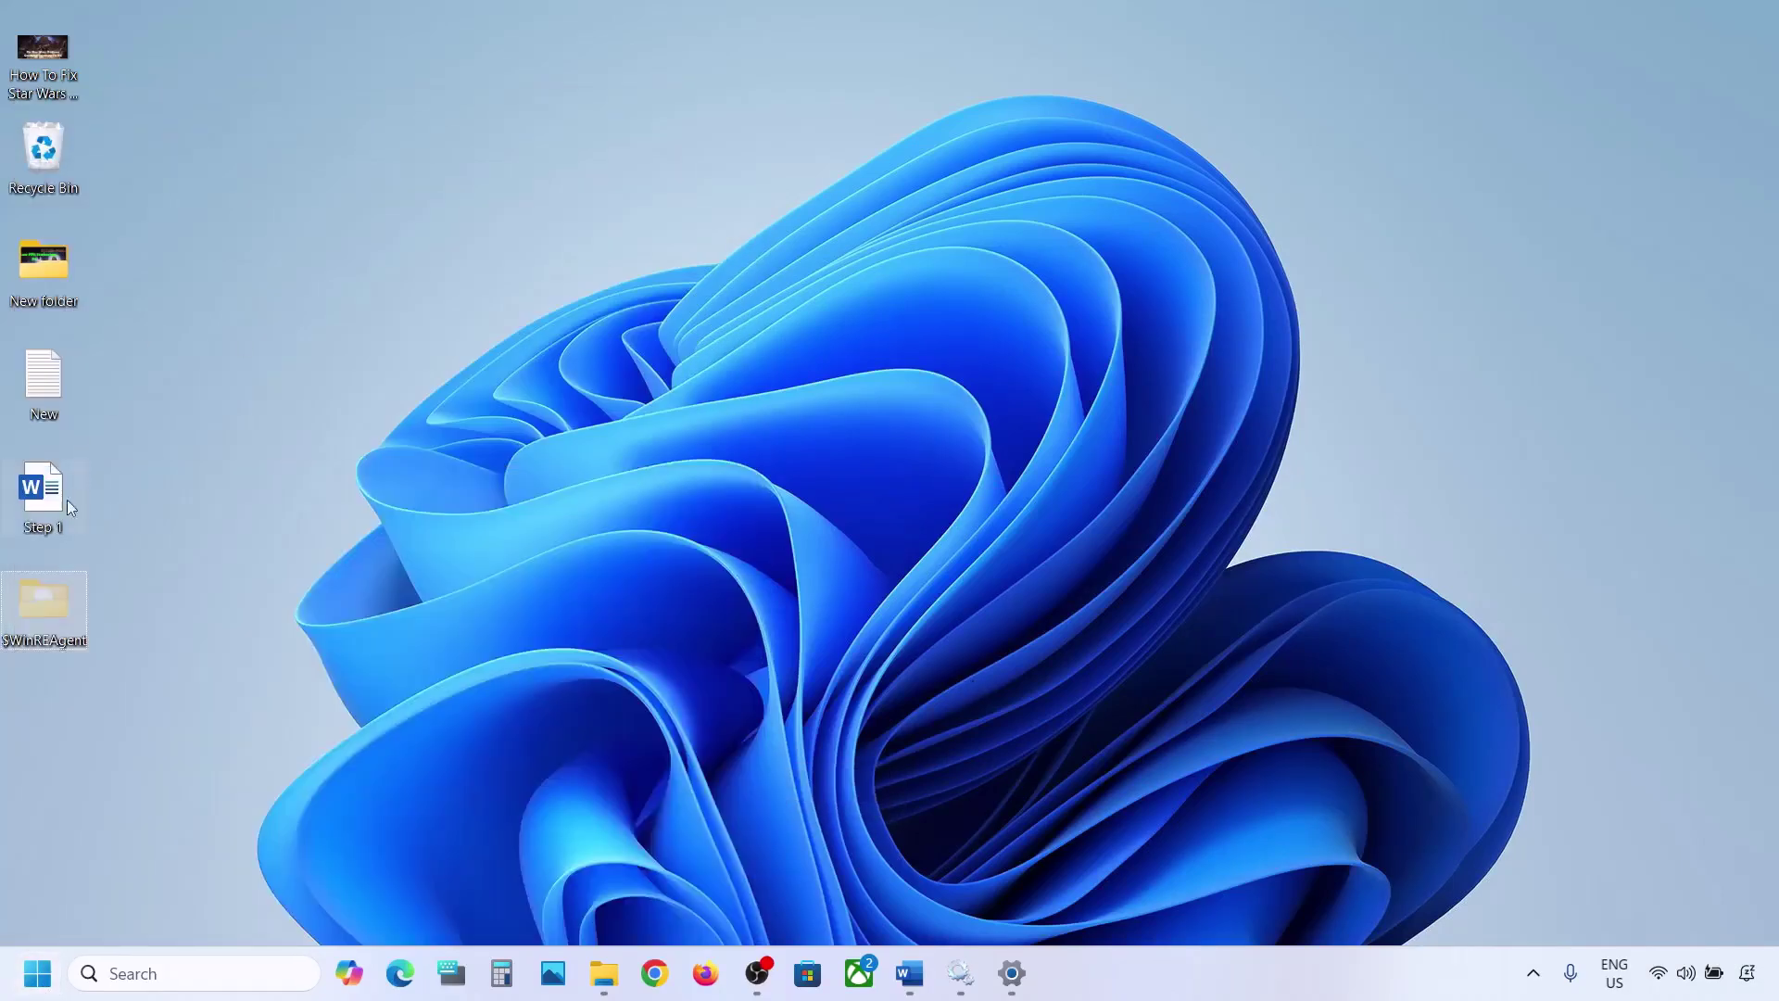
Move the $WinREAgent folder from the desktop back to the C: drive root and minimise File Explorer.
right_click(41, 597)
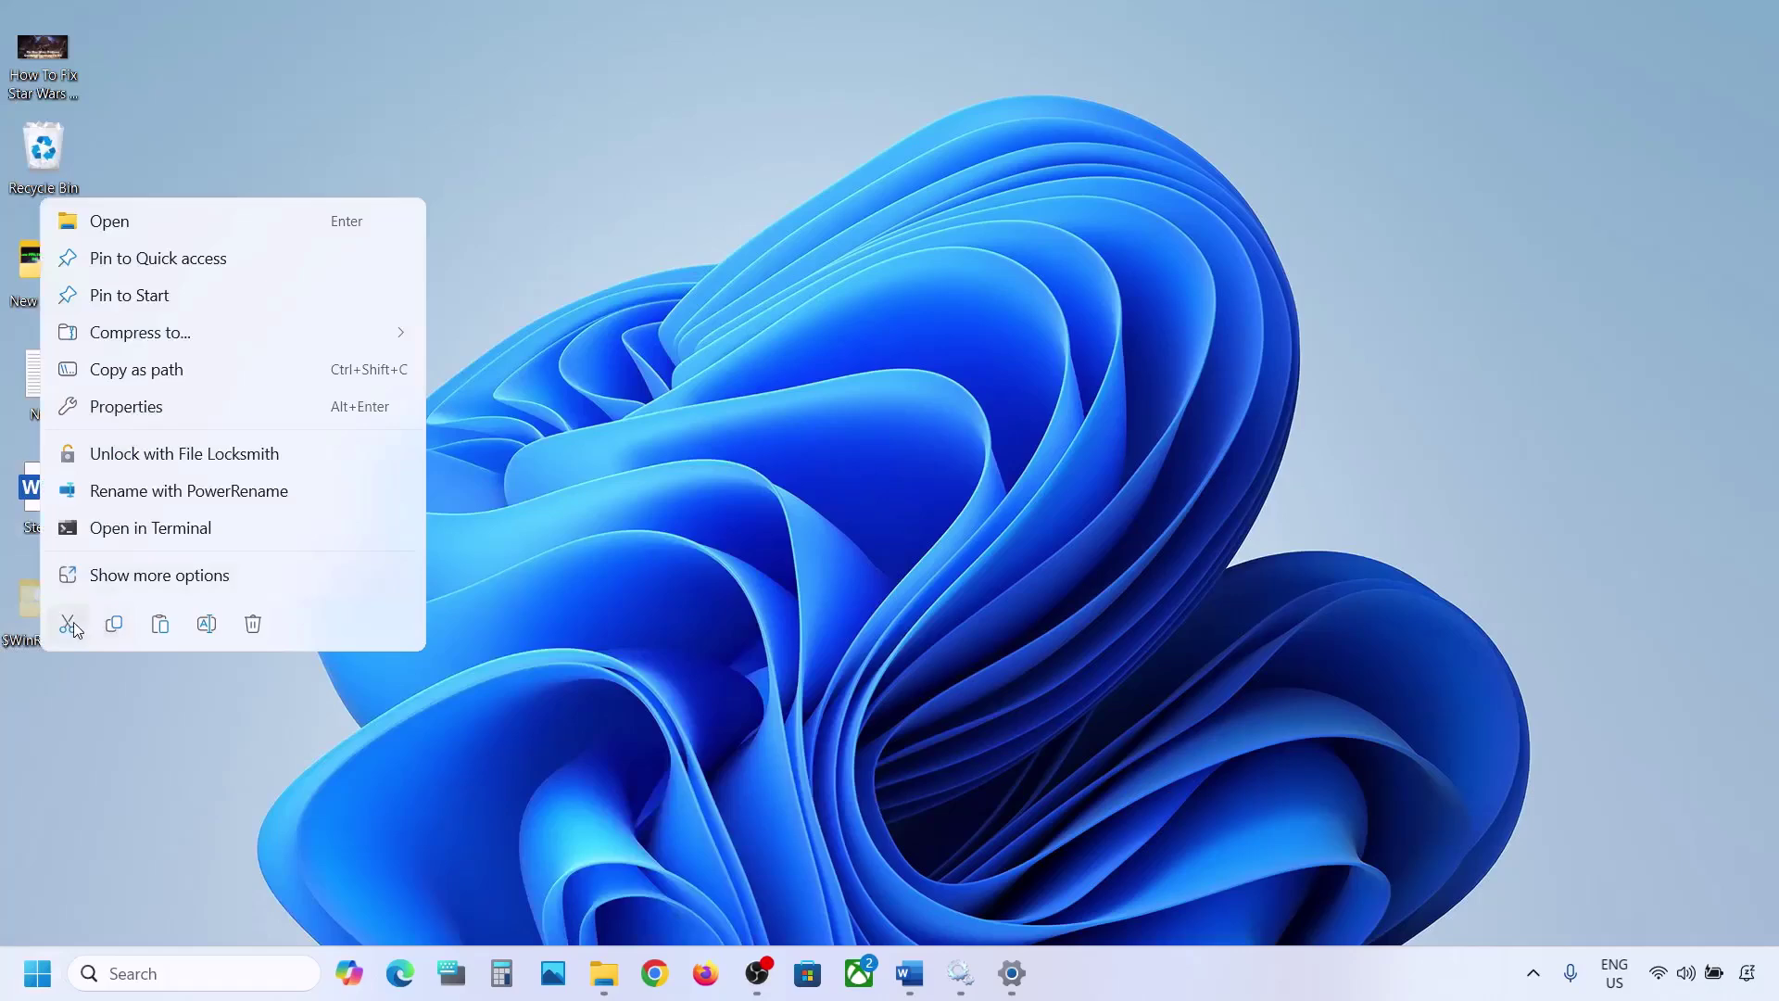
left_click(73, 623)
left_click(617, 988)
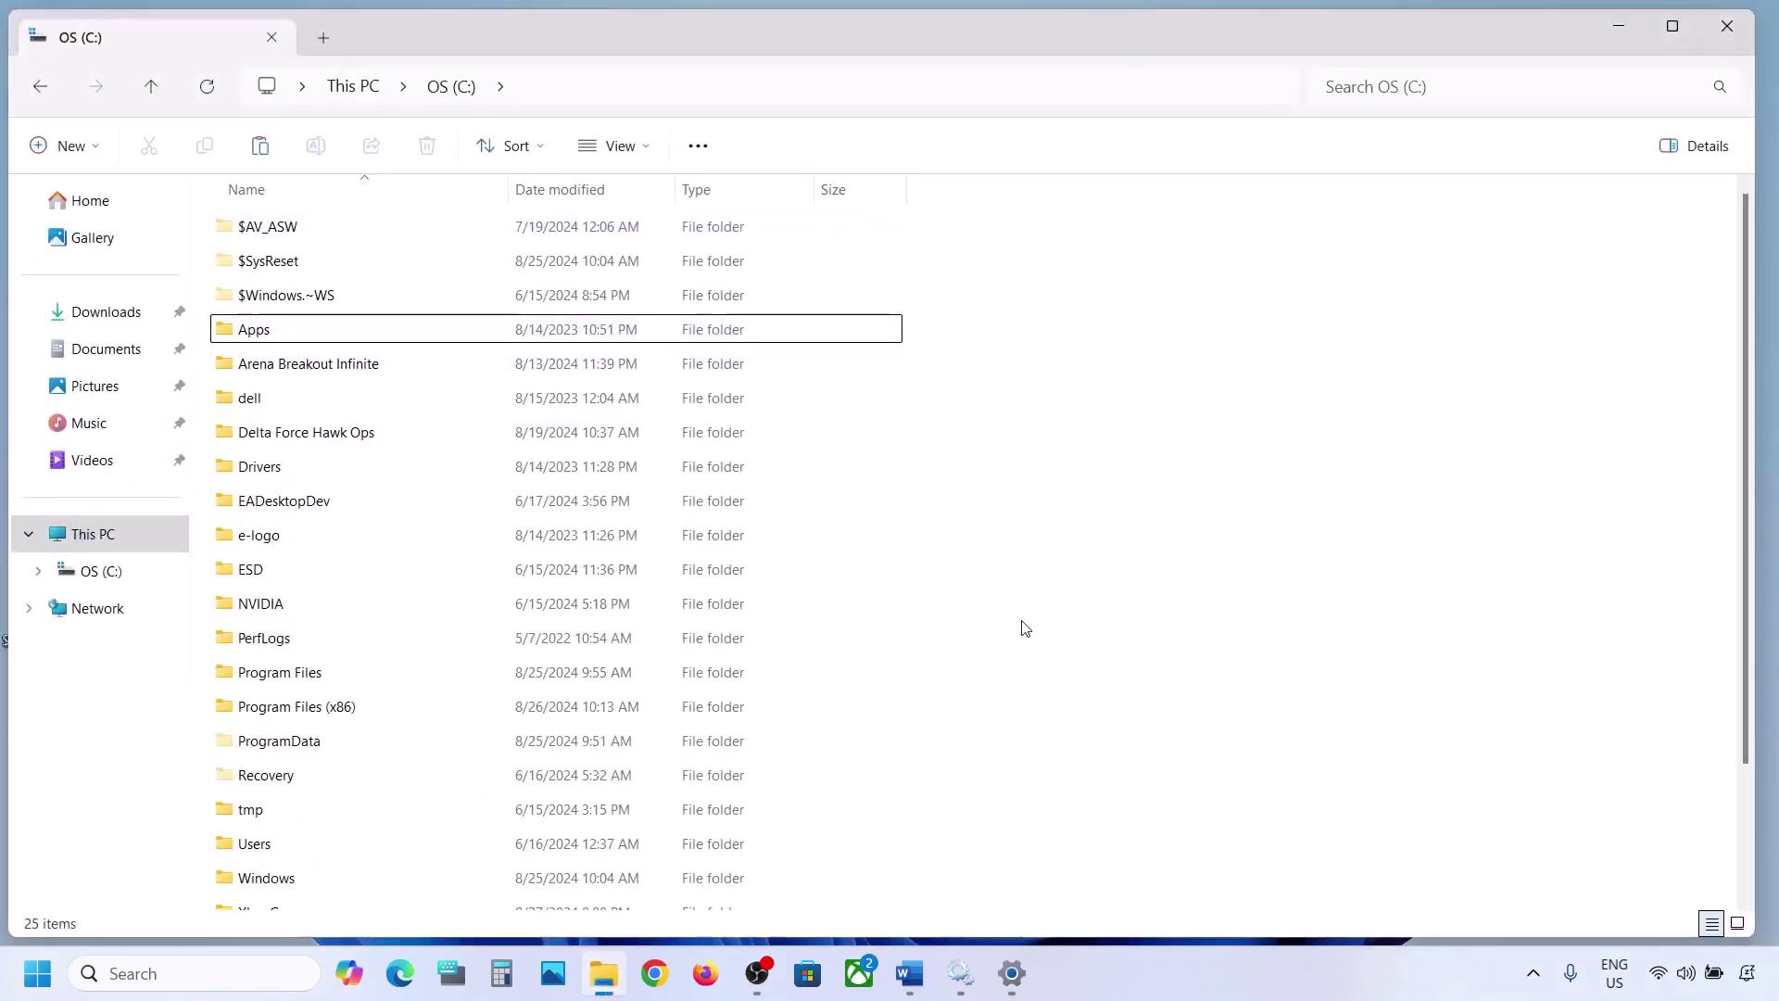
key("ctrl+v")
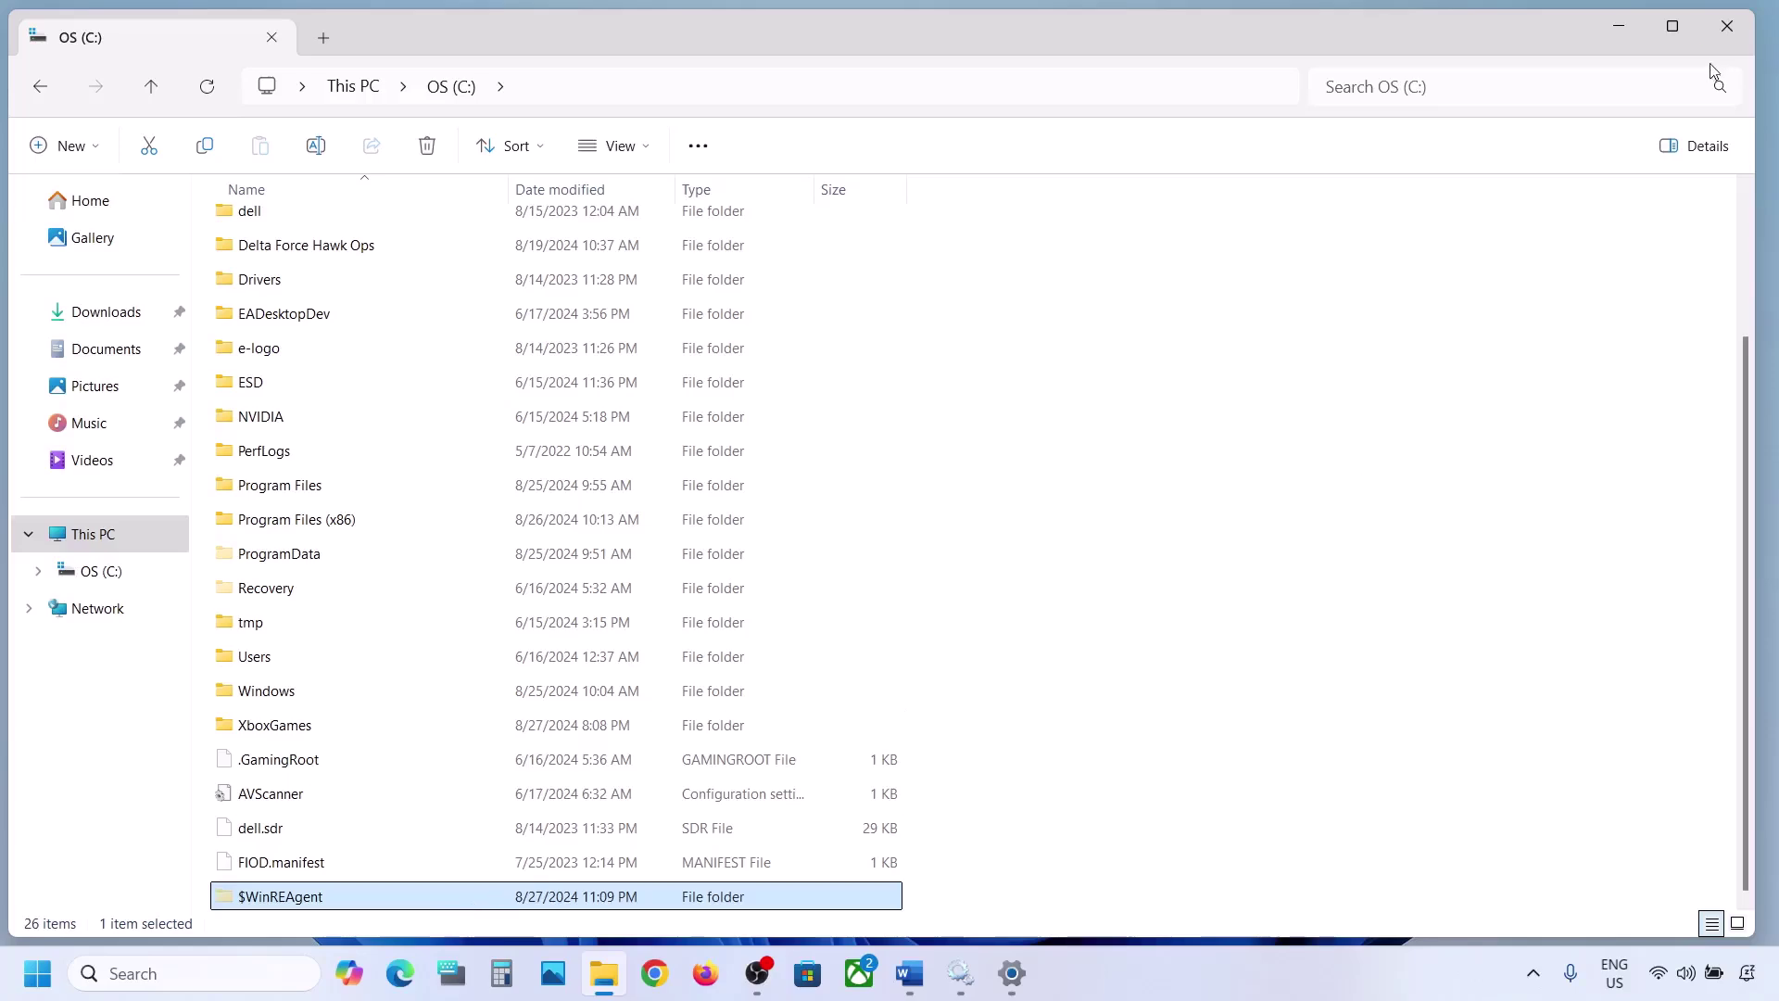
left_click(1597, 37)
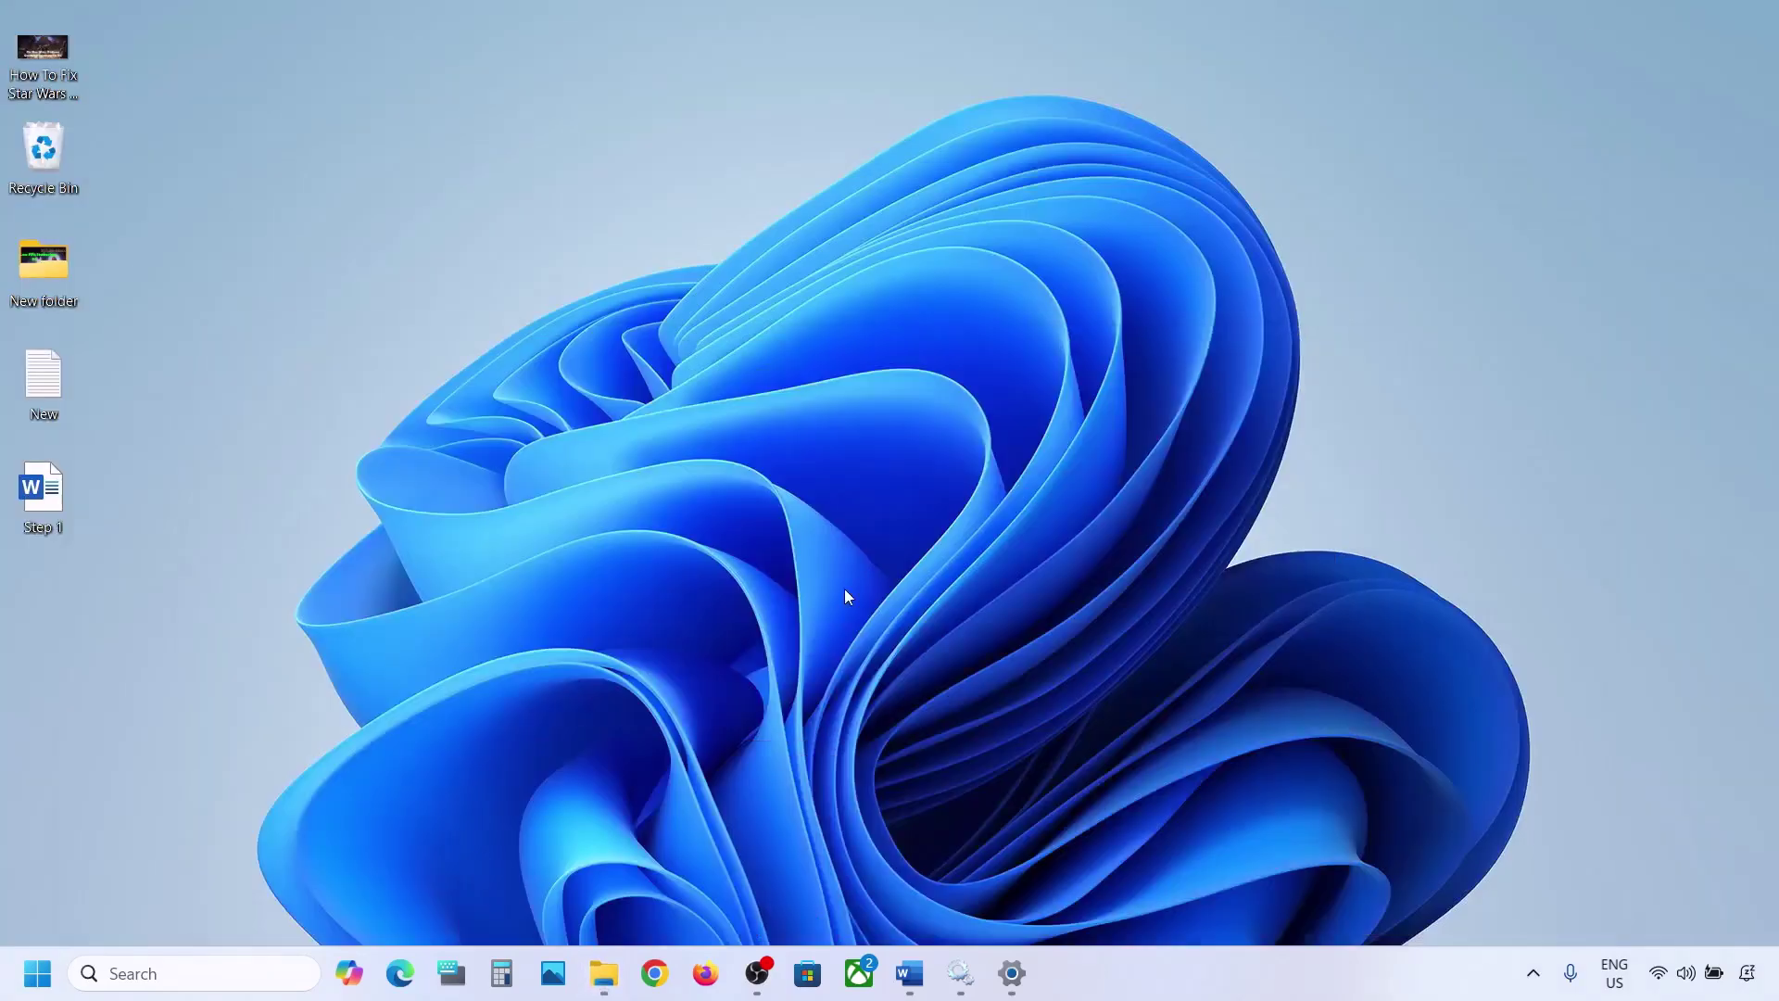
Switch to the Word instructions and highlight the Step 3 text "Run Update Troubleshooter".
left_click(908, 973)
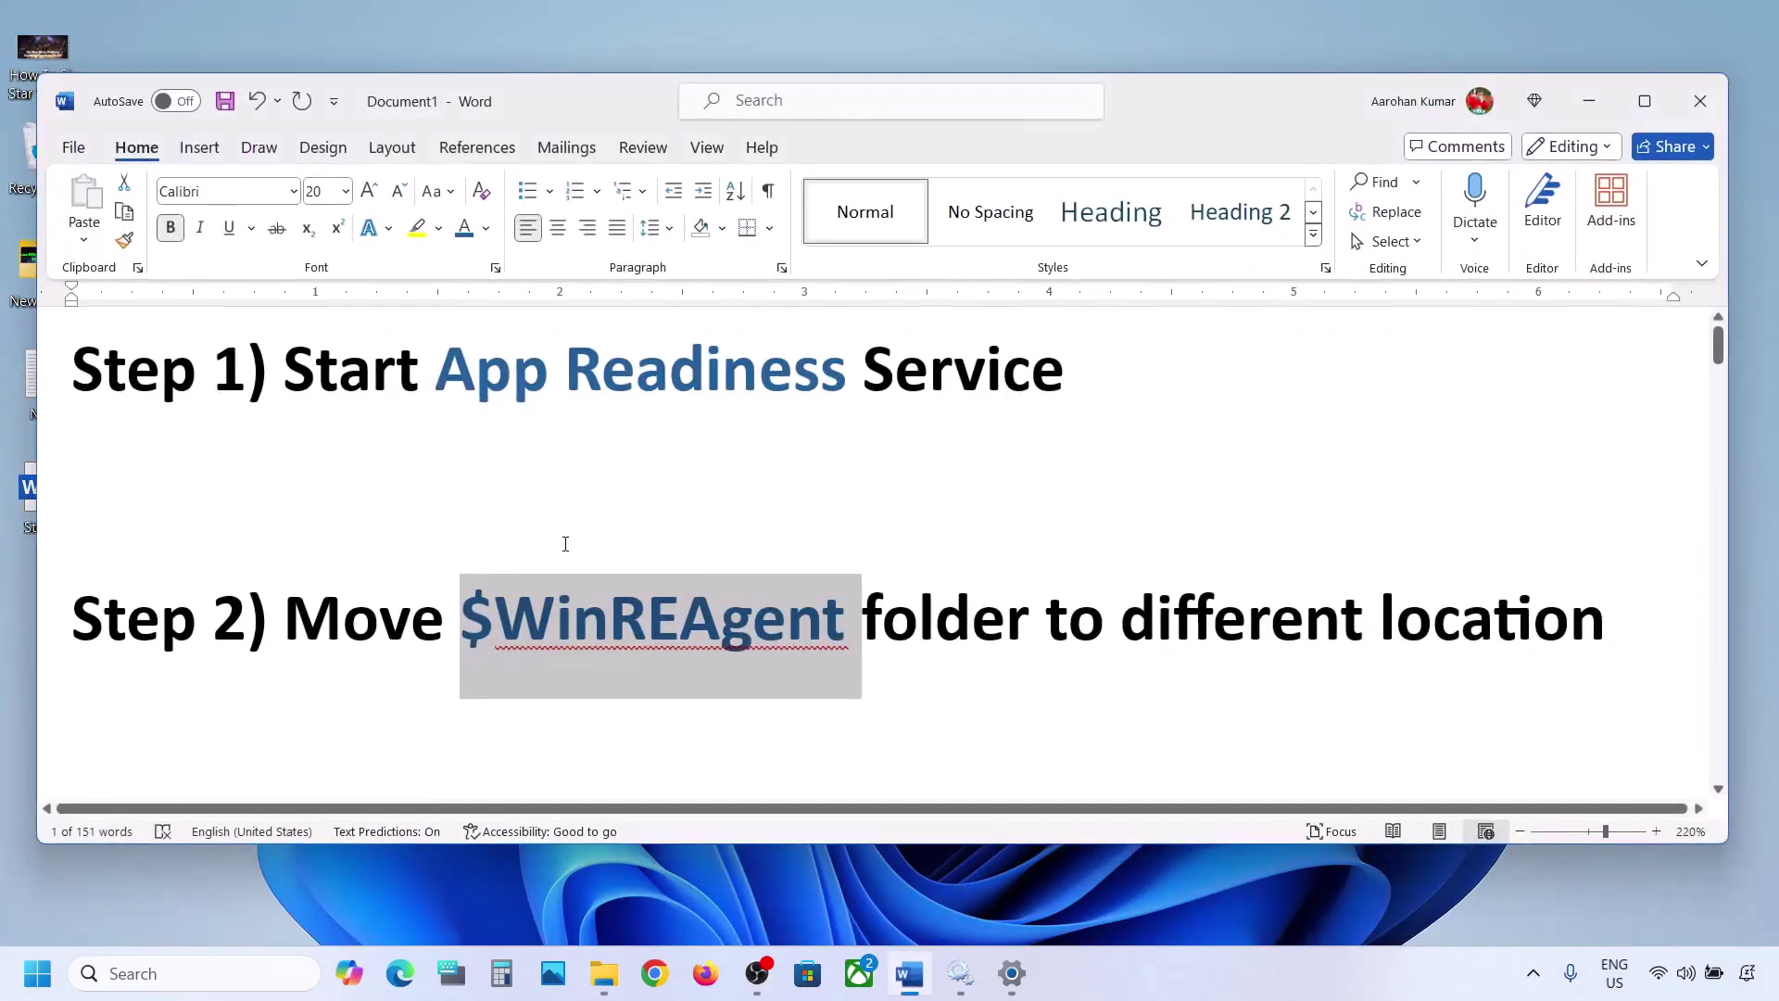
scroll(341, 524, "down", 3)
left_click_drag(326, 521, 1064, 530)
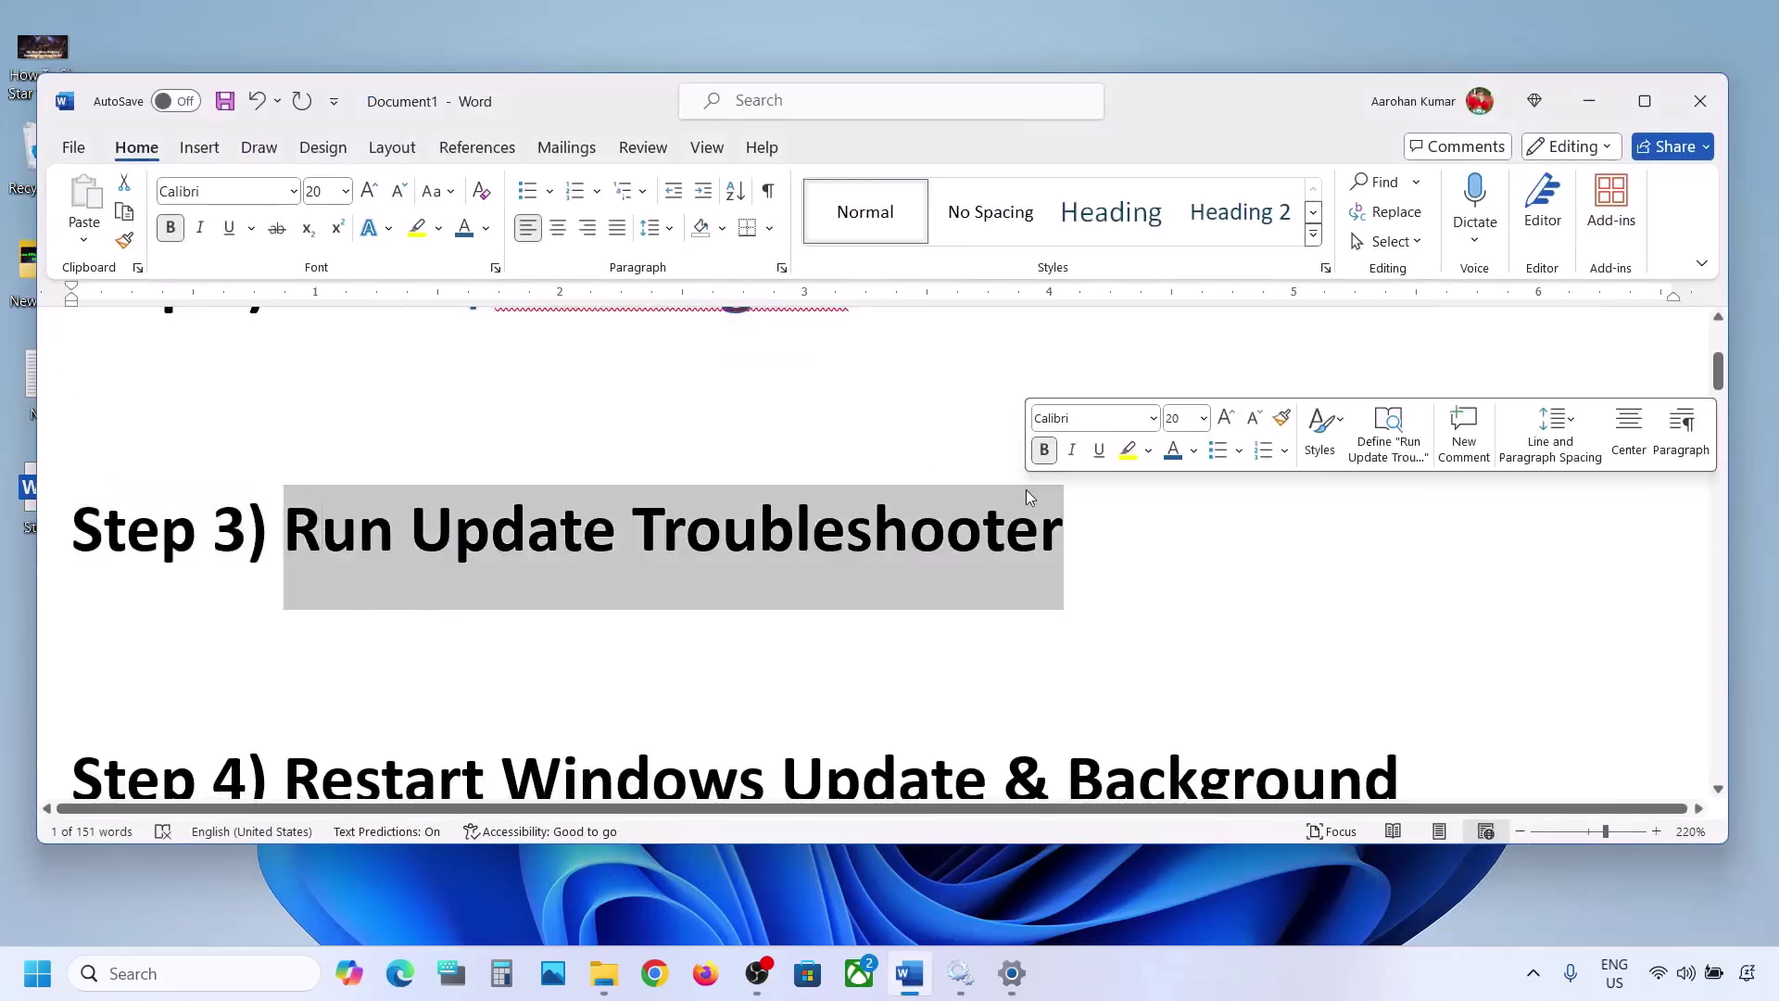
Run the Windows Update troubleshooter from the other troubleshooters in the Settings system section.
key("super")
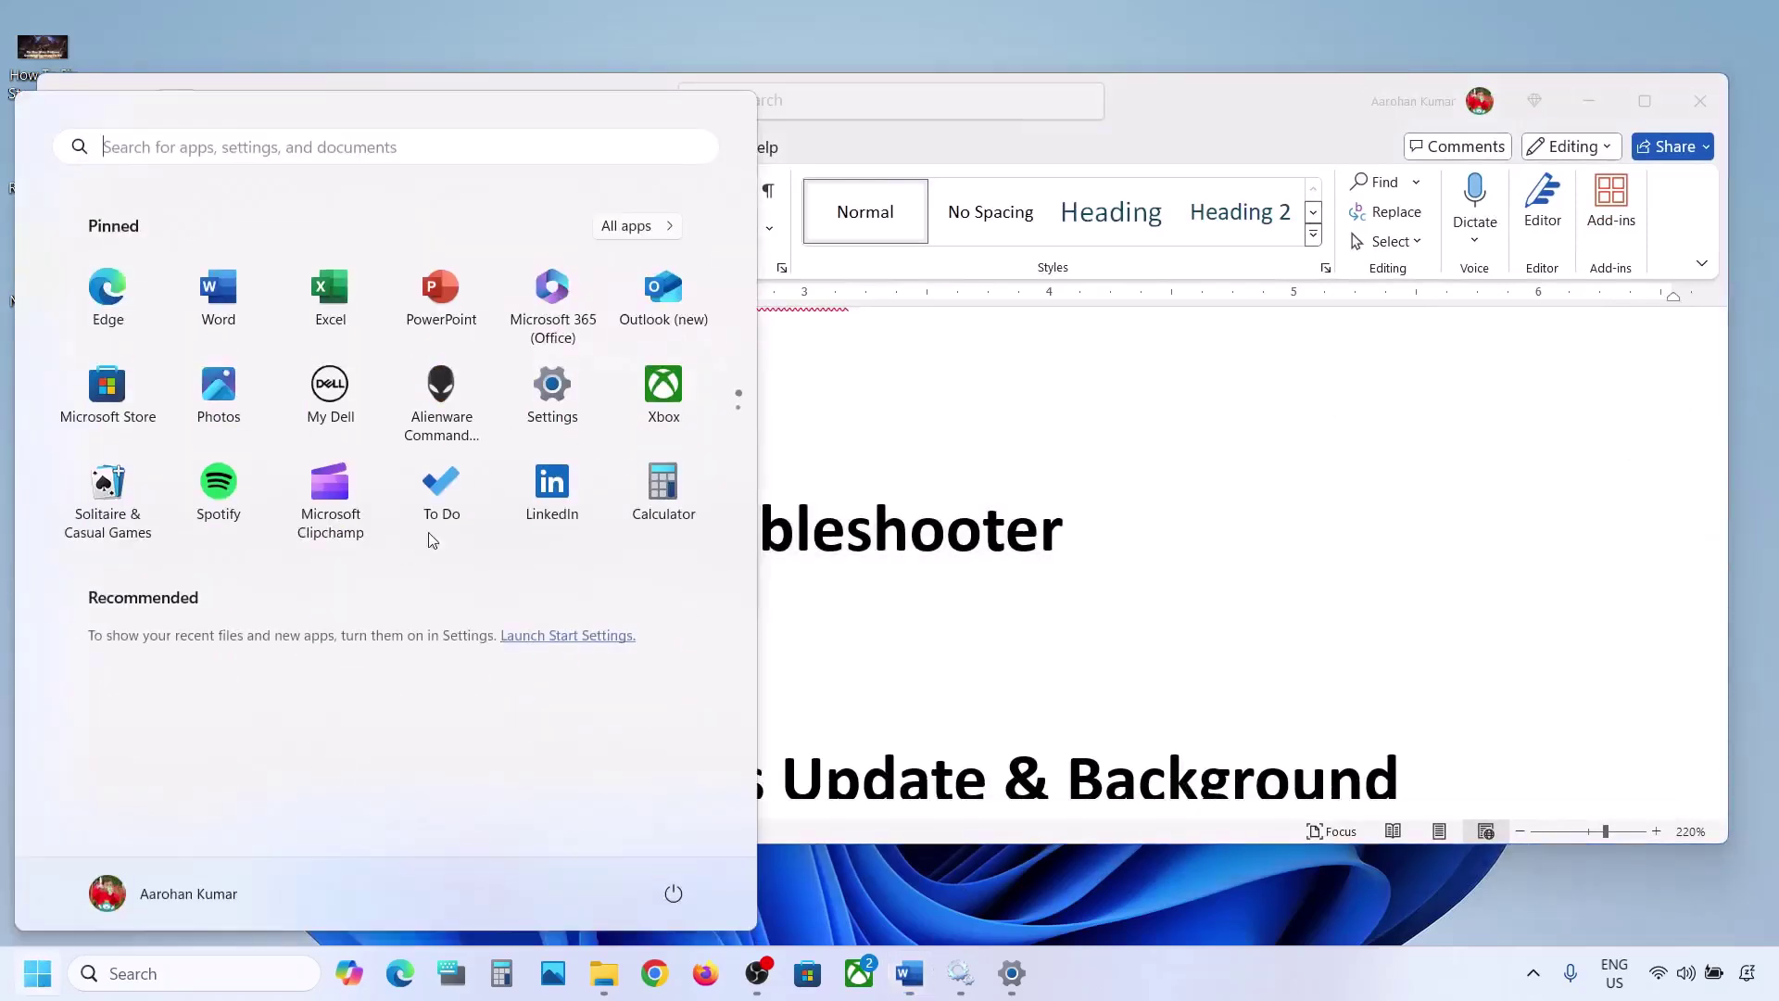
left_click(572, 408)
left_click(163, 302)
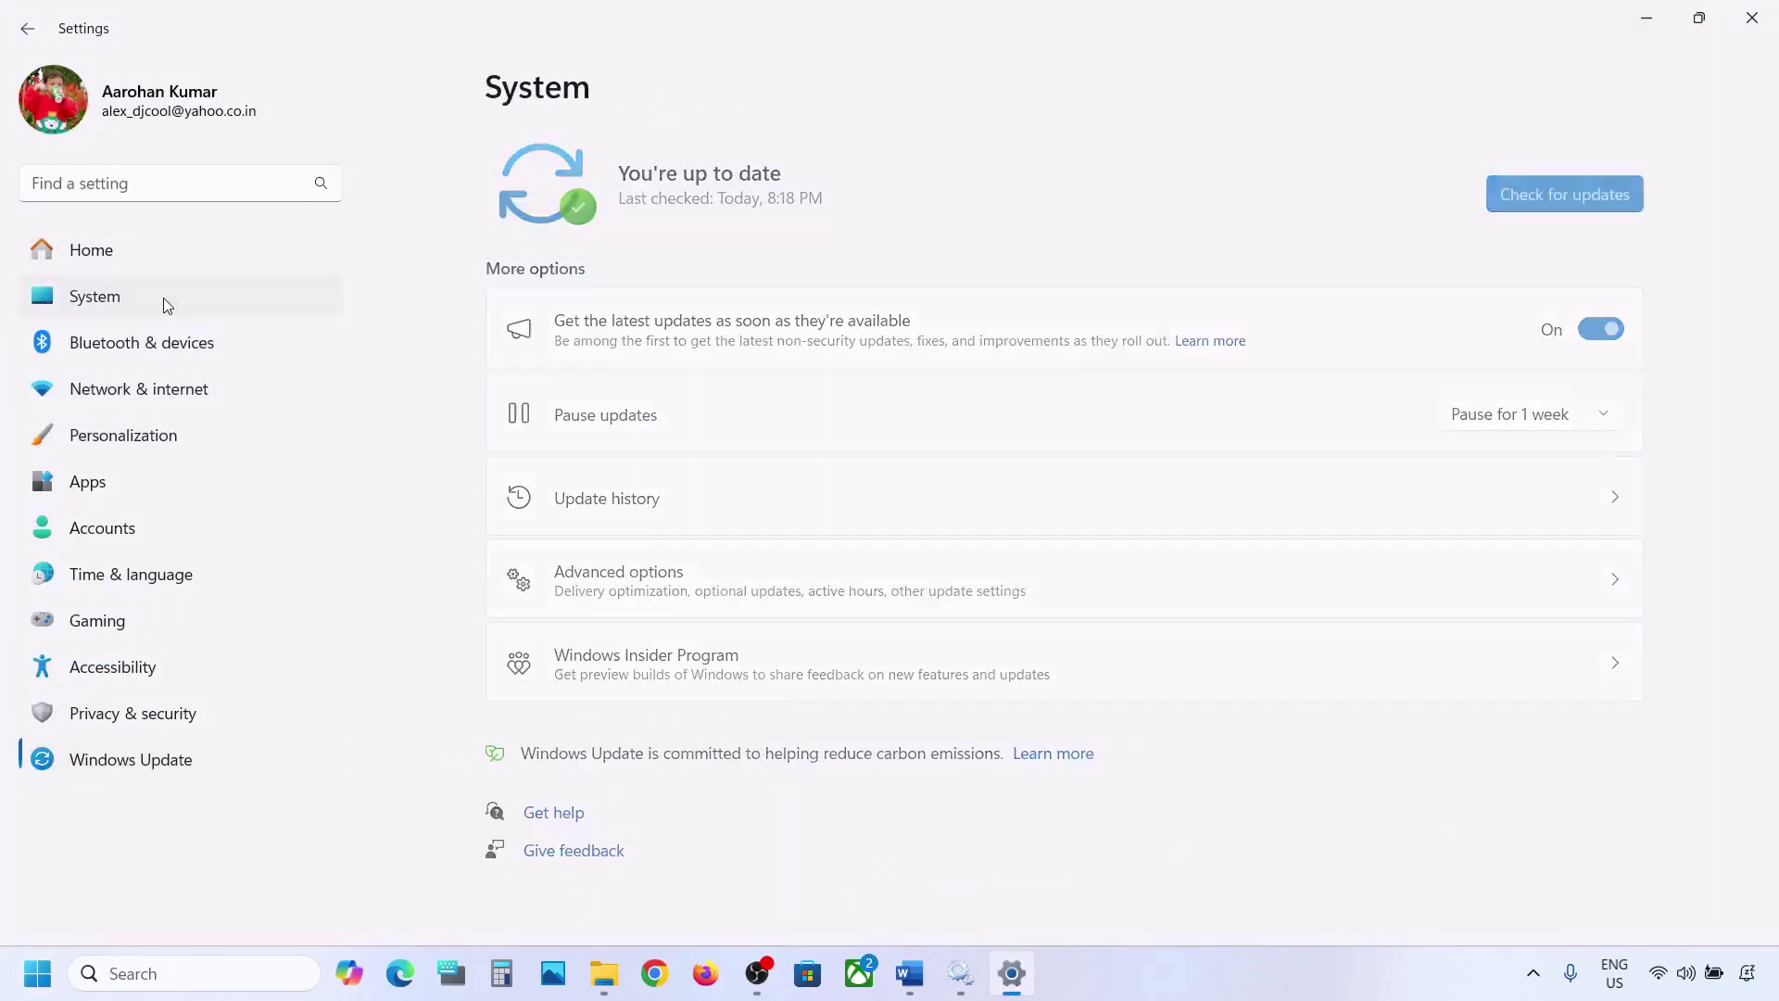
scroll(671, 449, "down", 5)
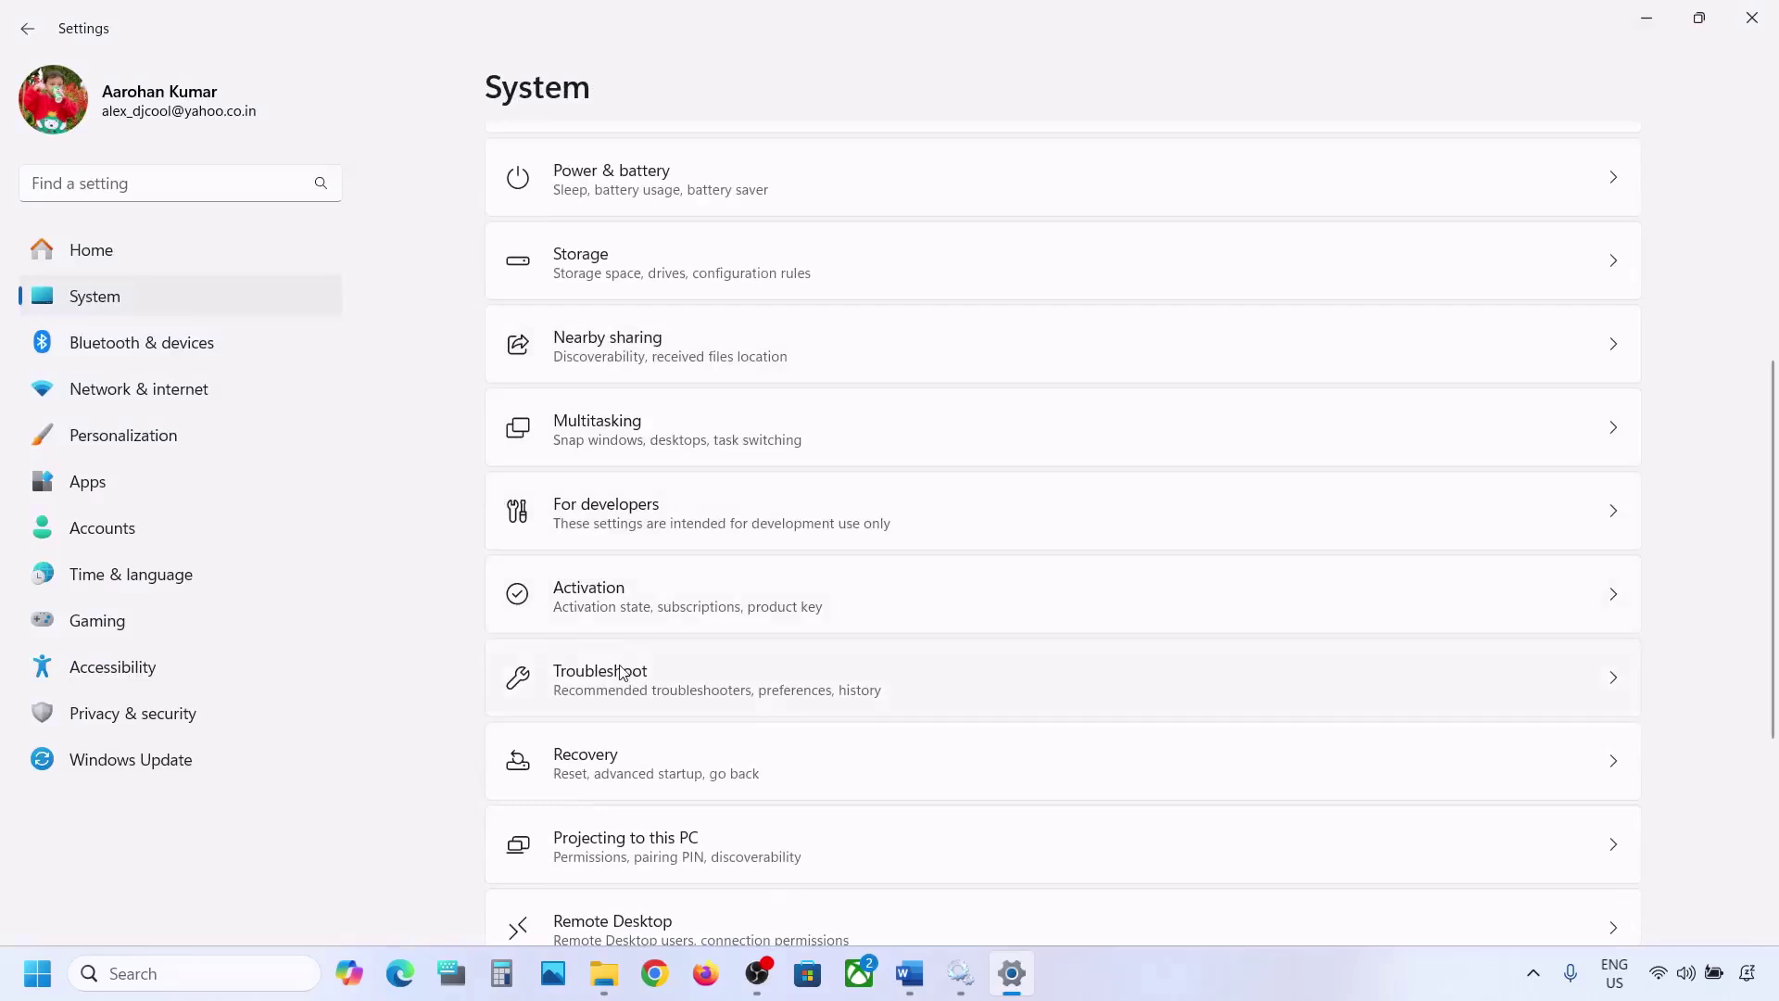
left_click(621, 673)
left_click(635, 391)
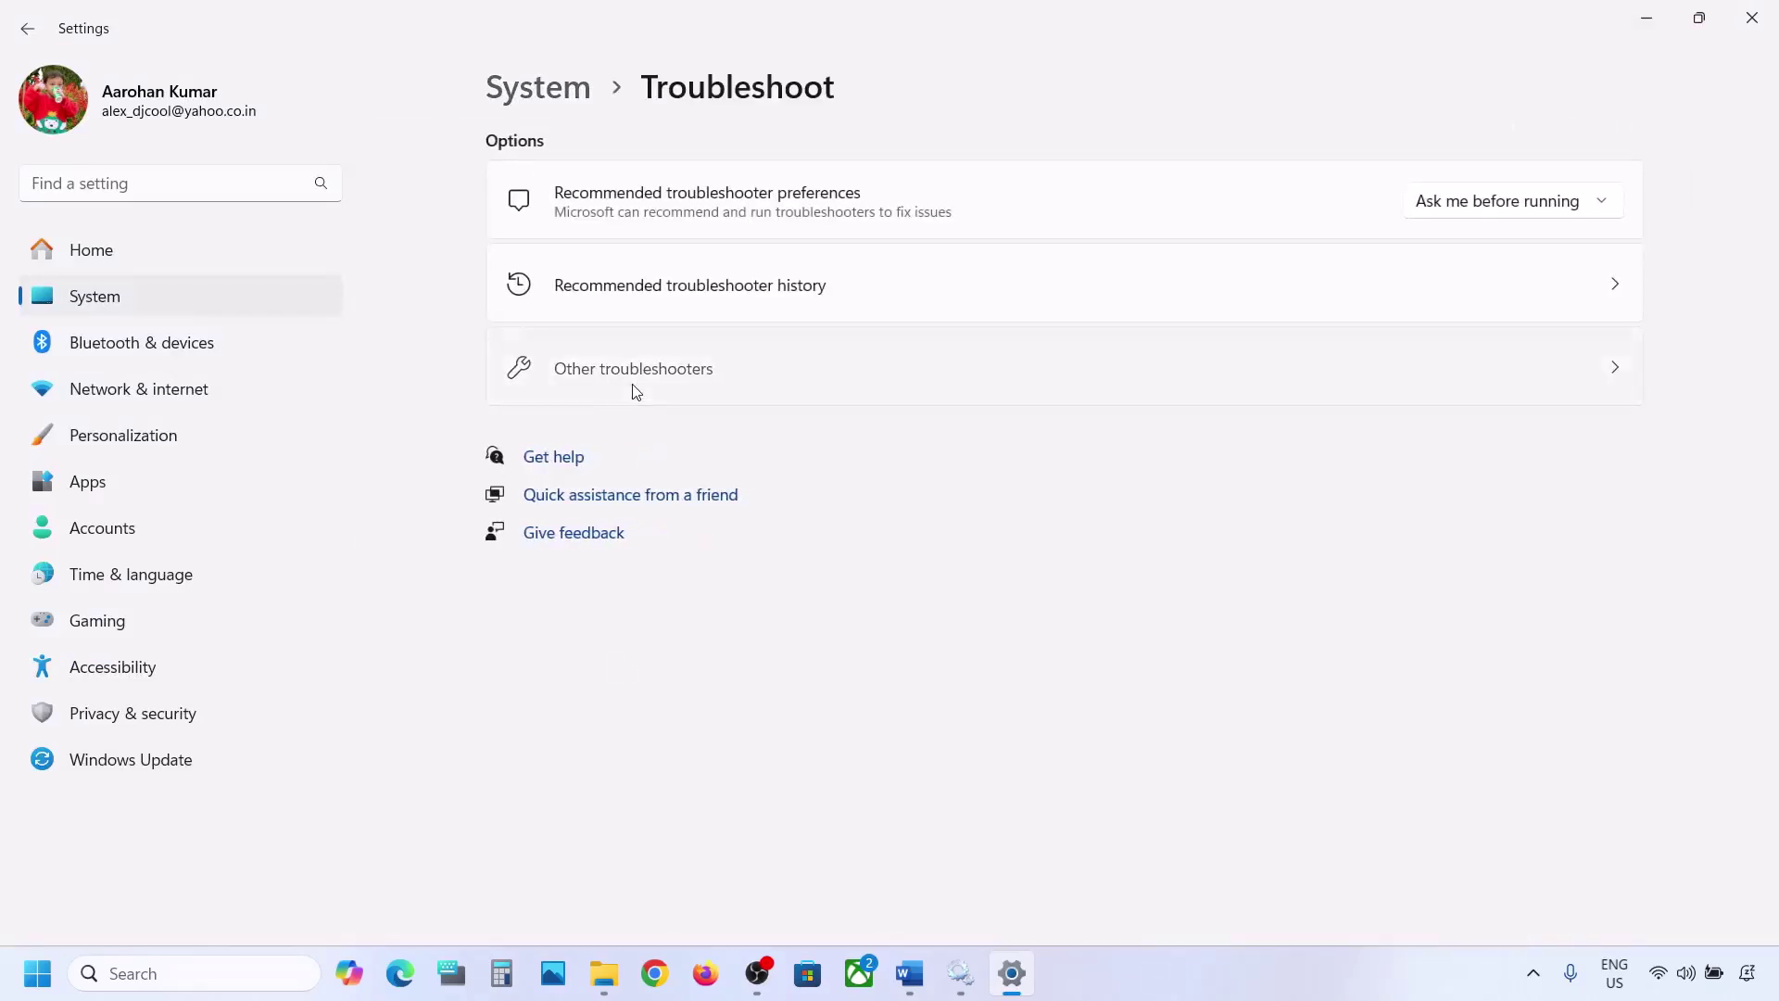
scroll(636, 391, "down", 1)
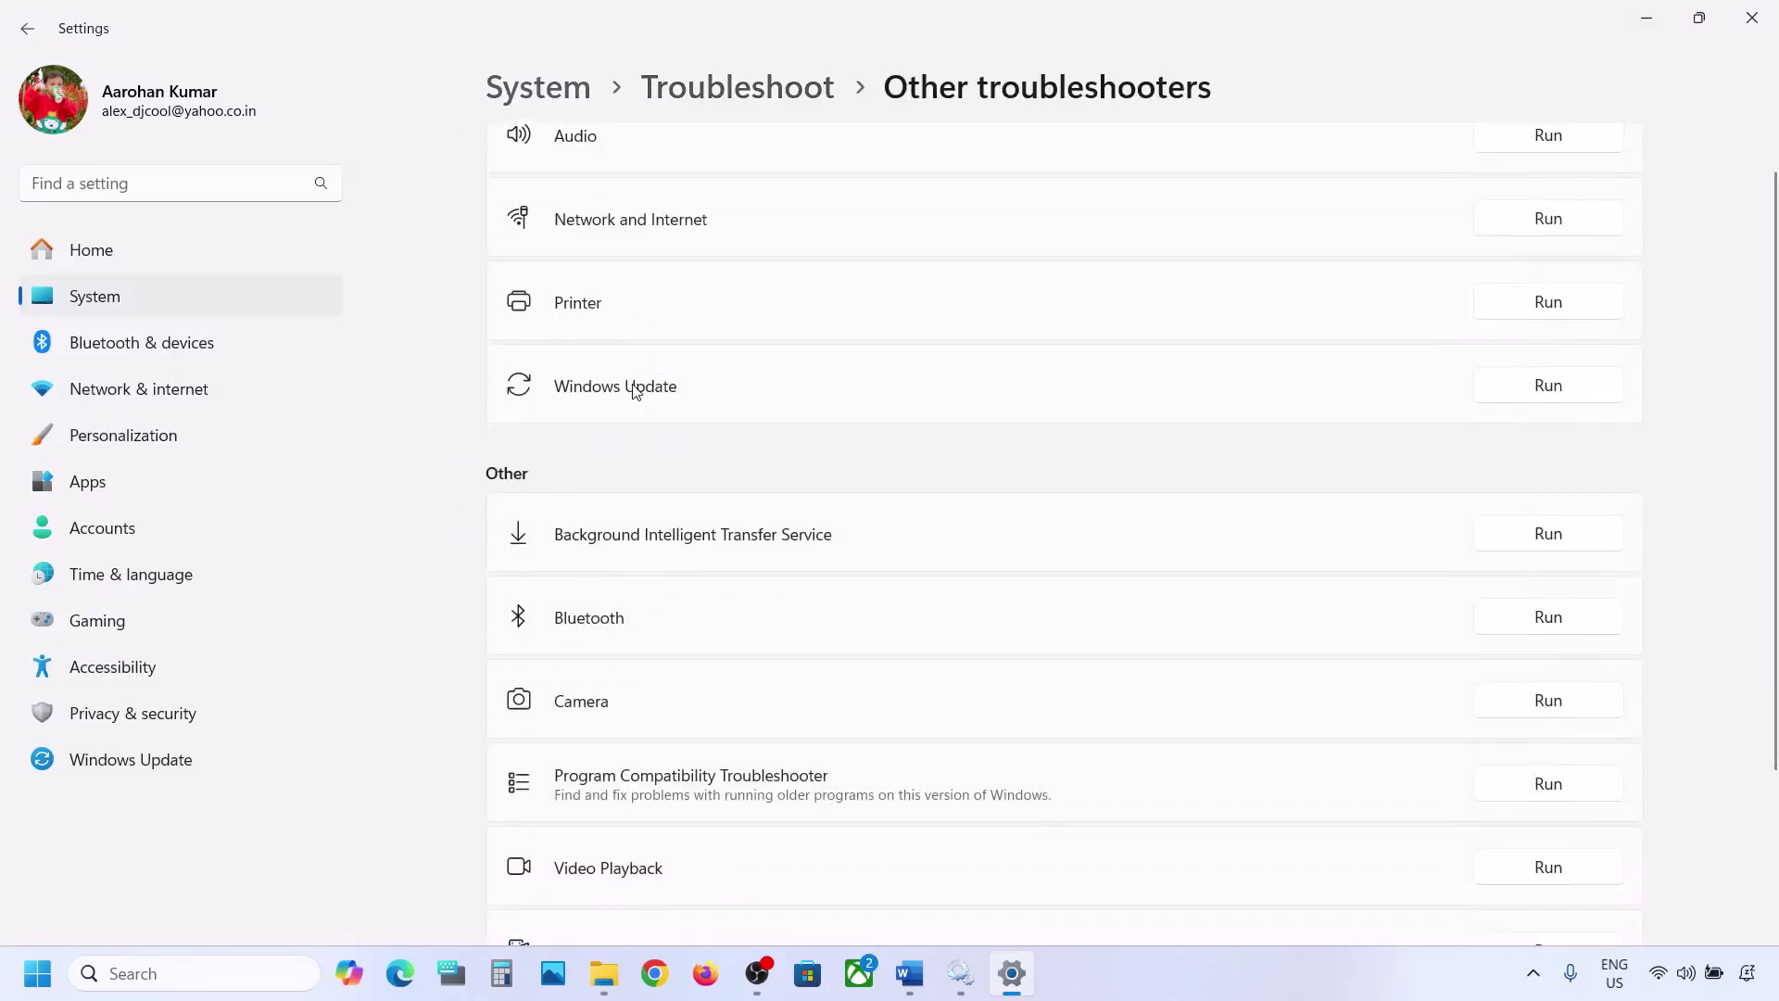
left_click(1550, 398)
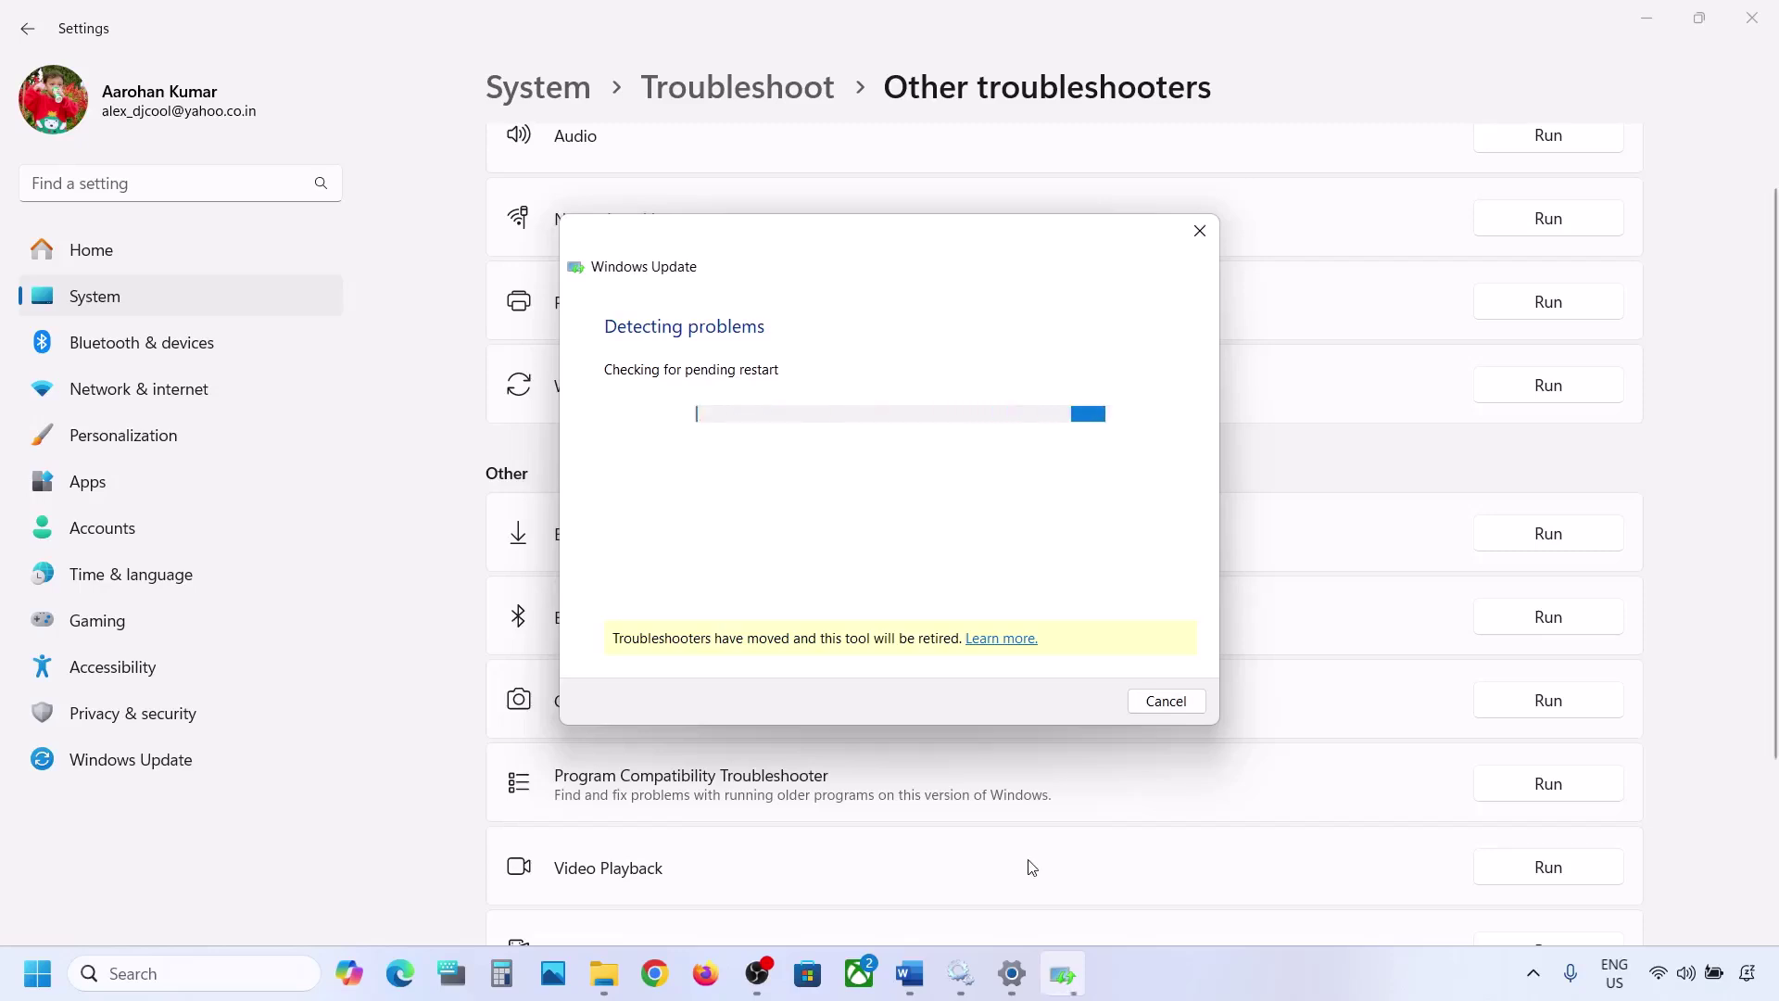
Return to the Word instructions and highlight the Step 4 text about restarting Windows Update and Background intelligent transfer service.
left_click(910, 973)
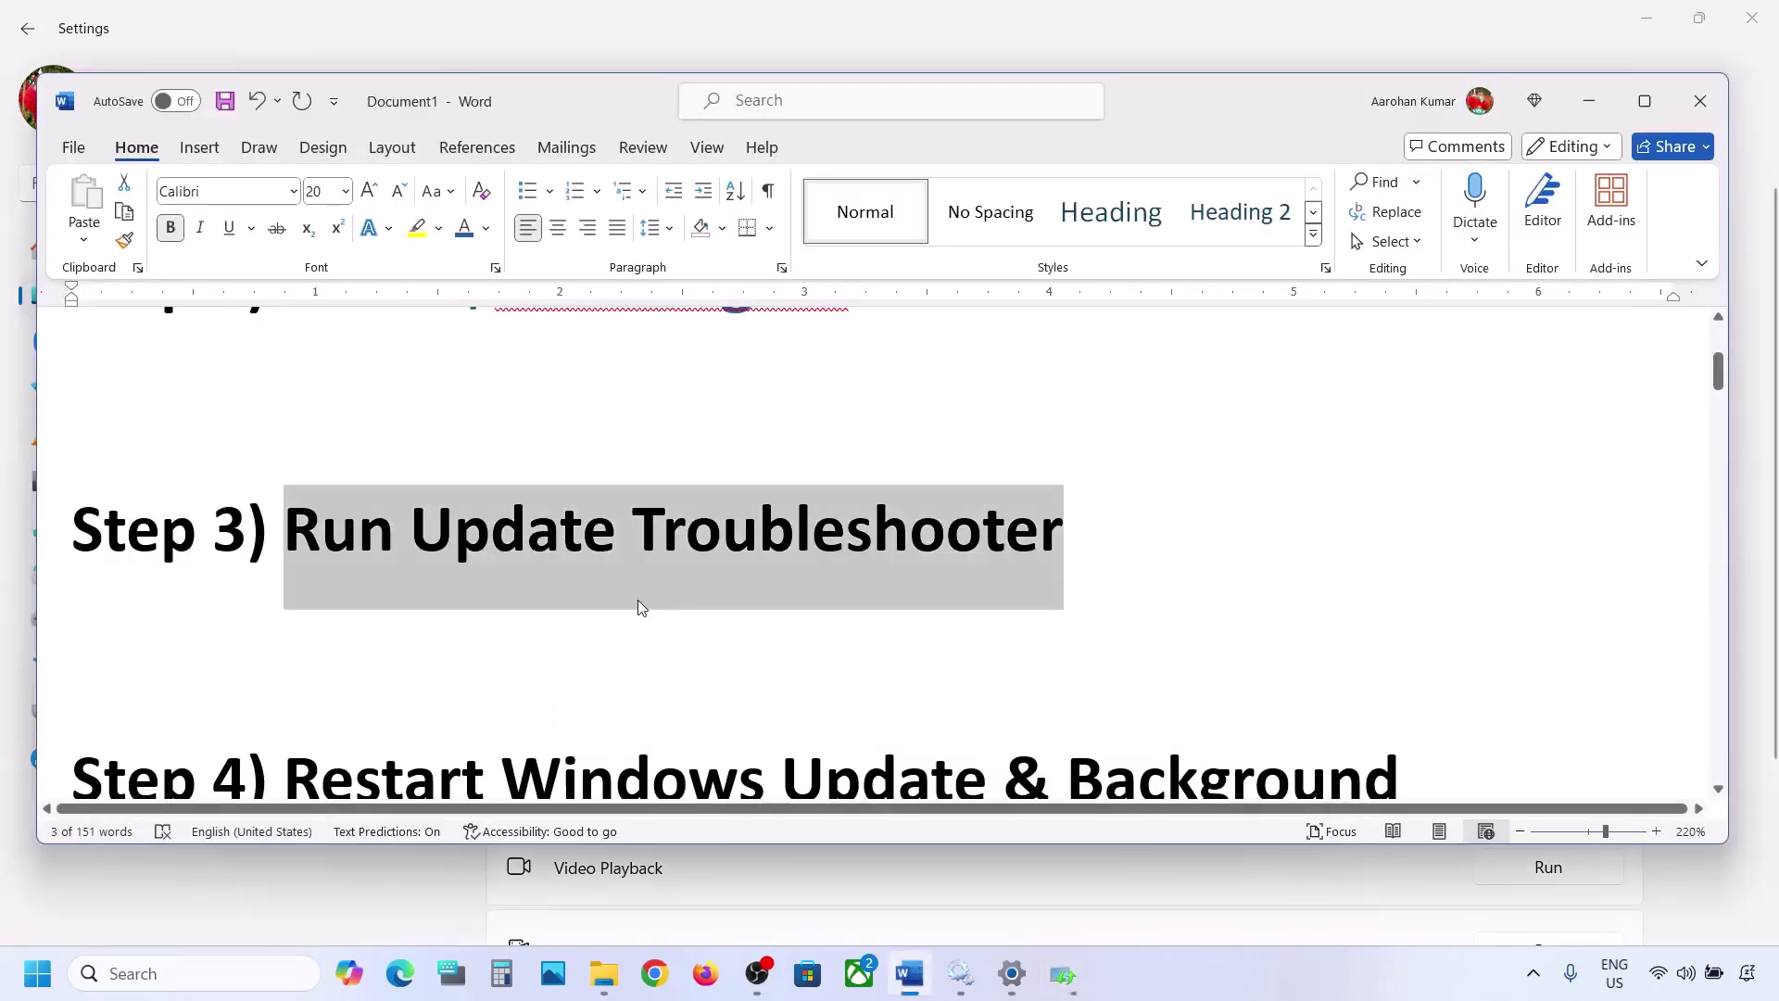
scroll(638, 599, "down", 3)
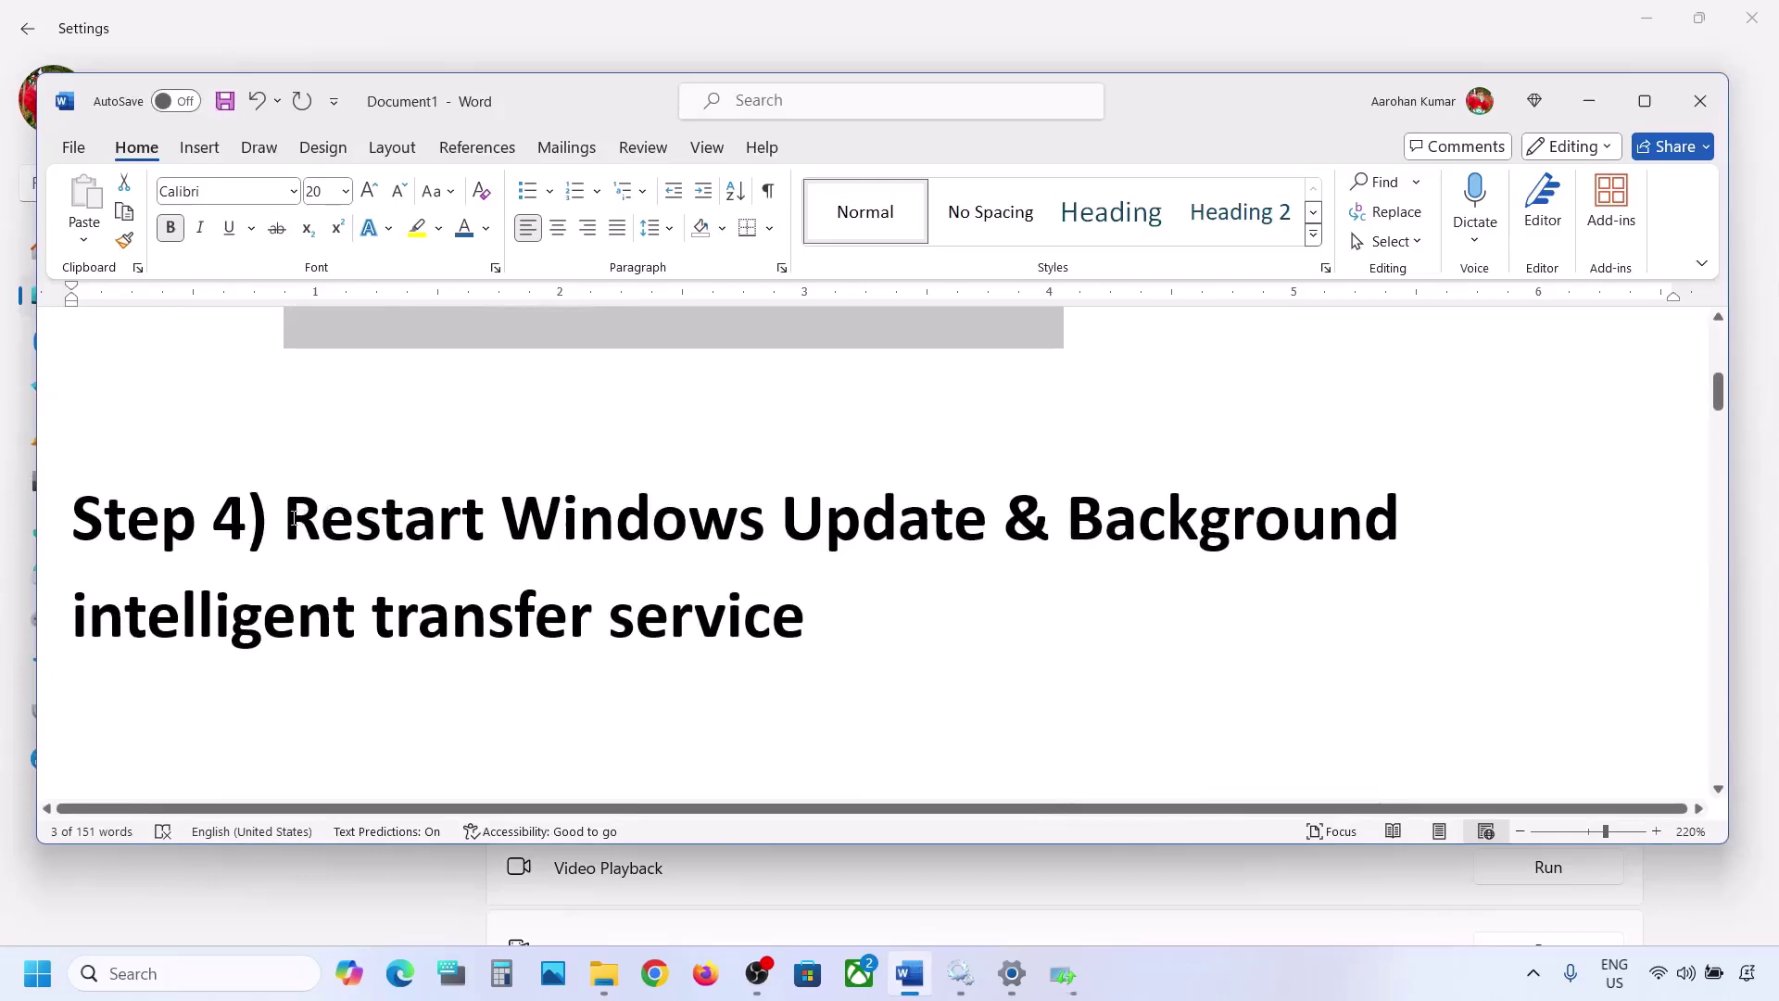
left_click_drag(293, 519, 763, 602)
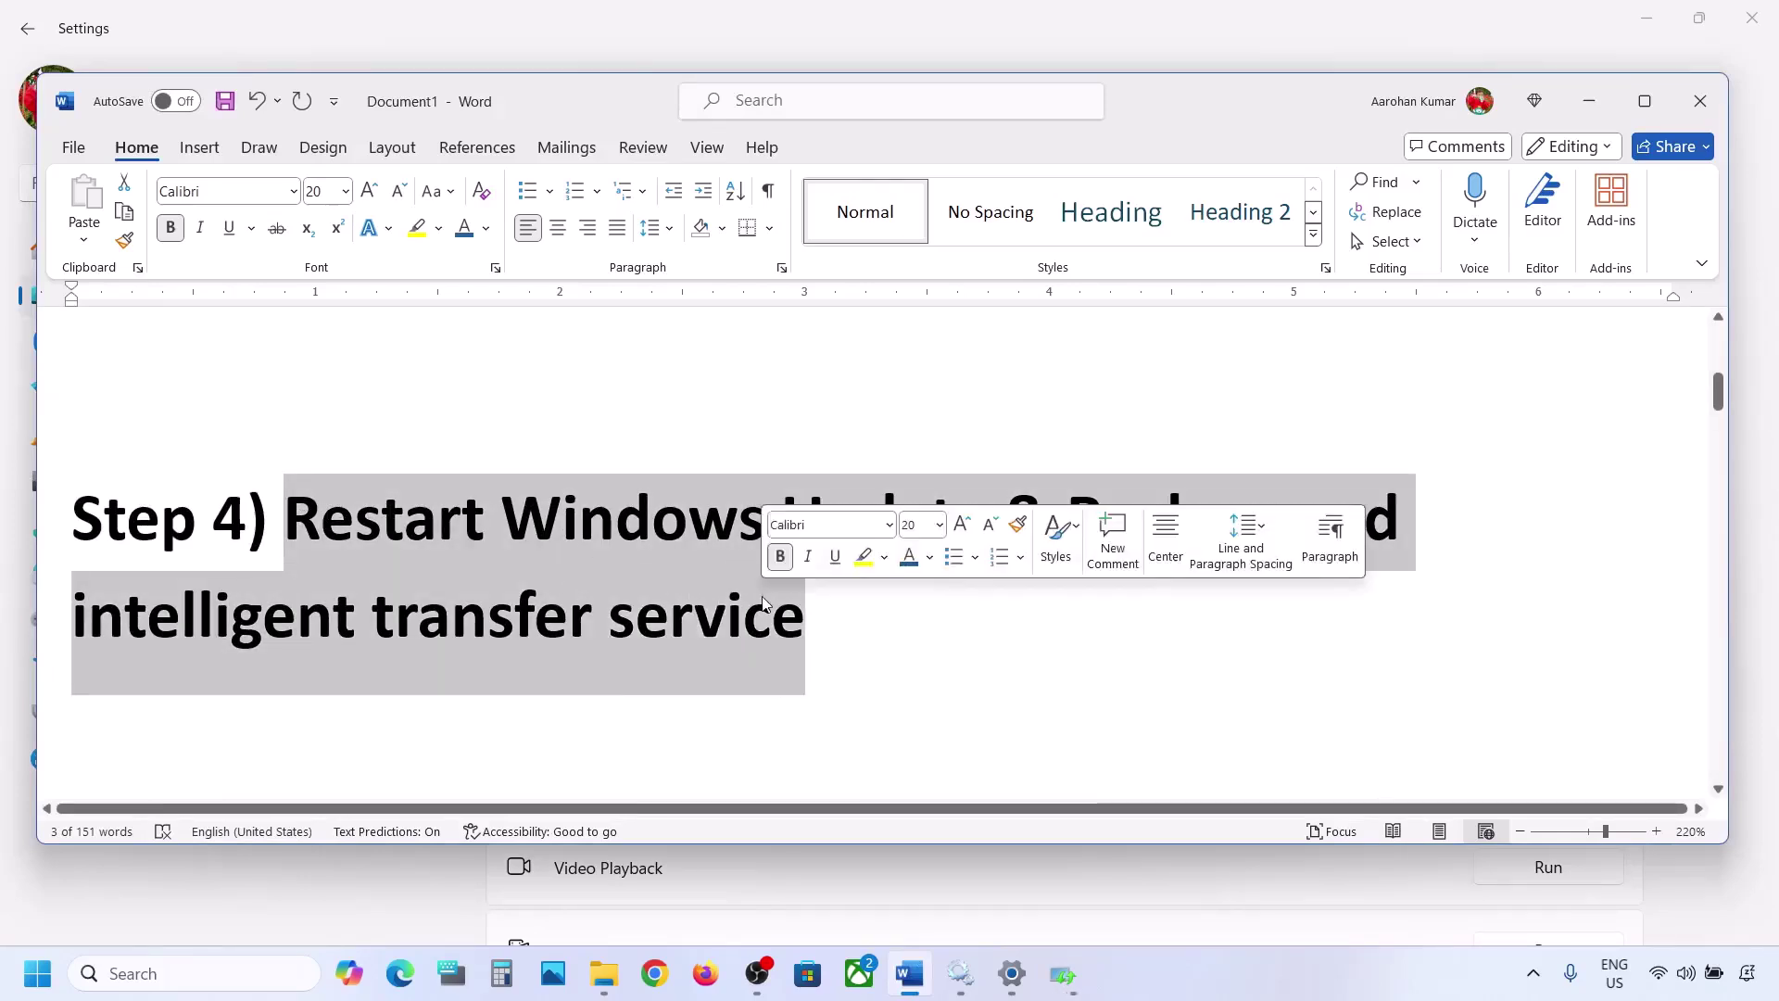
Search for and open Services, then select the Windows Update service in the list.
left_click(157, 971)
type("services")
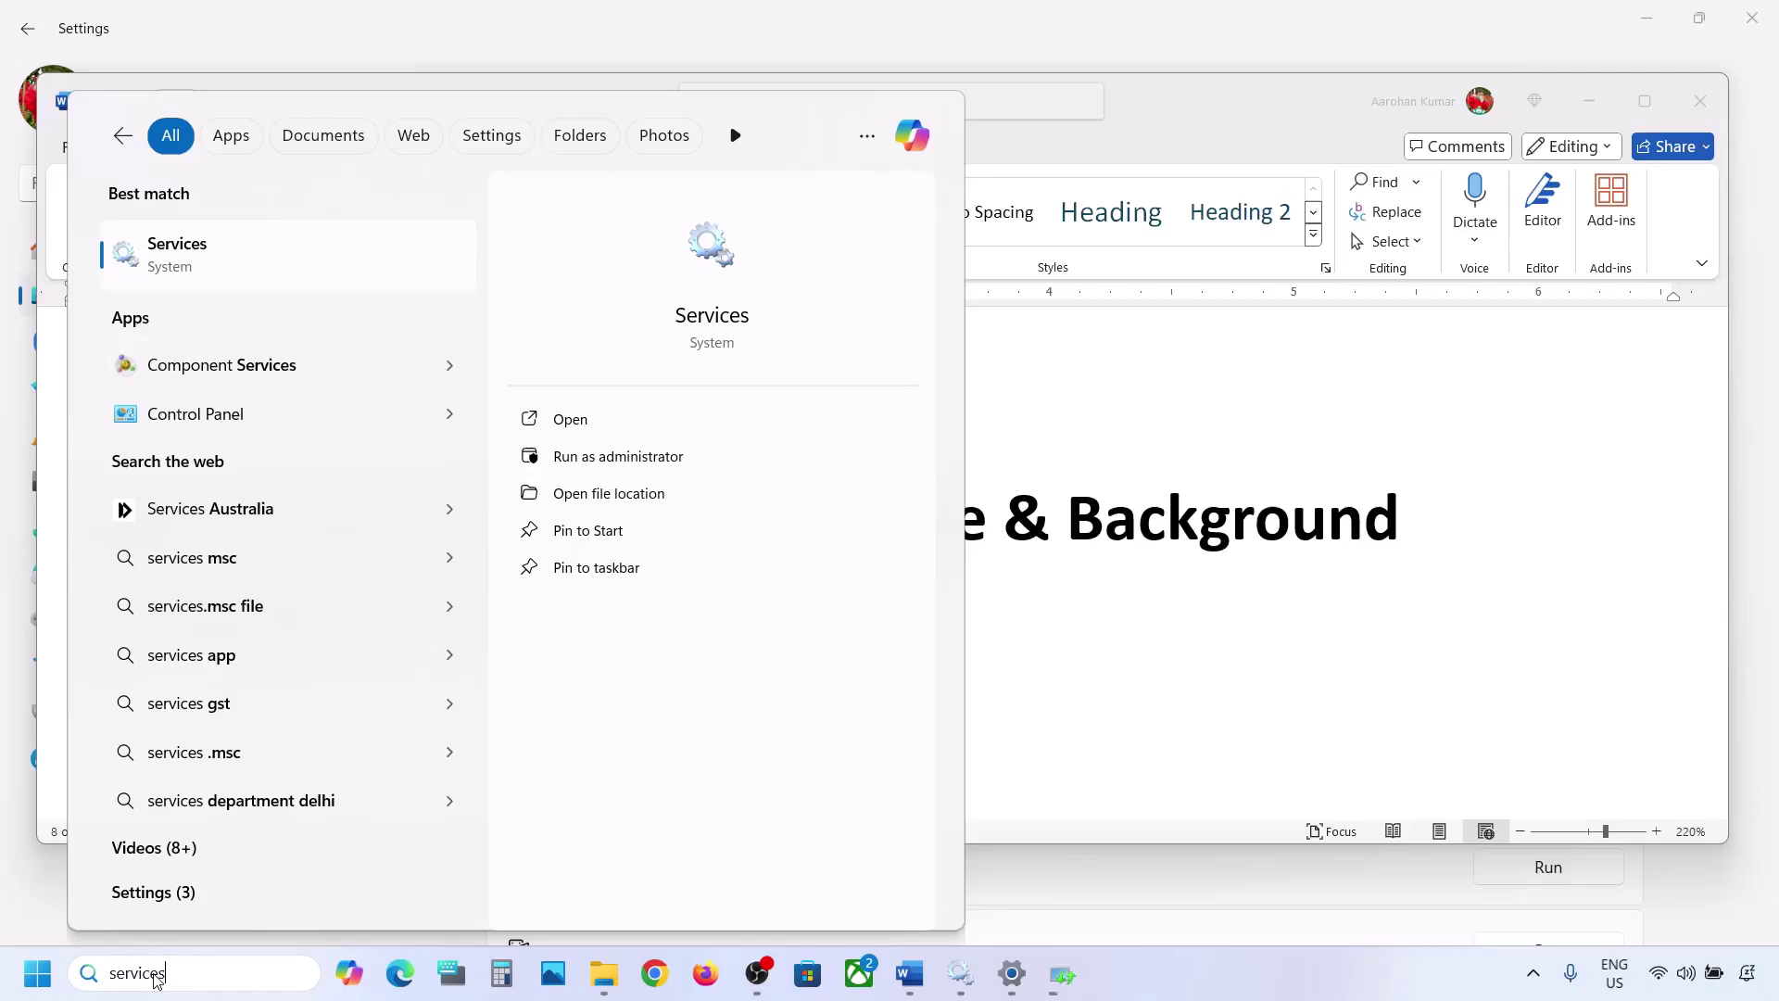
key("Return")
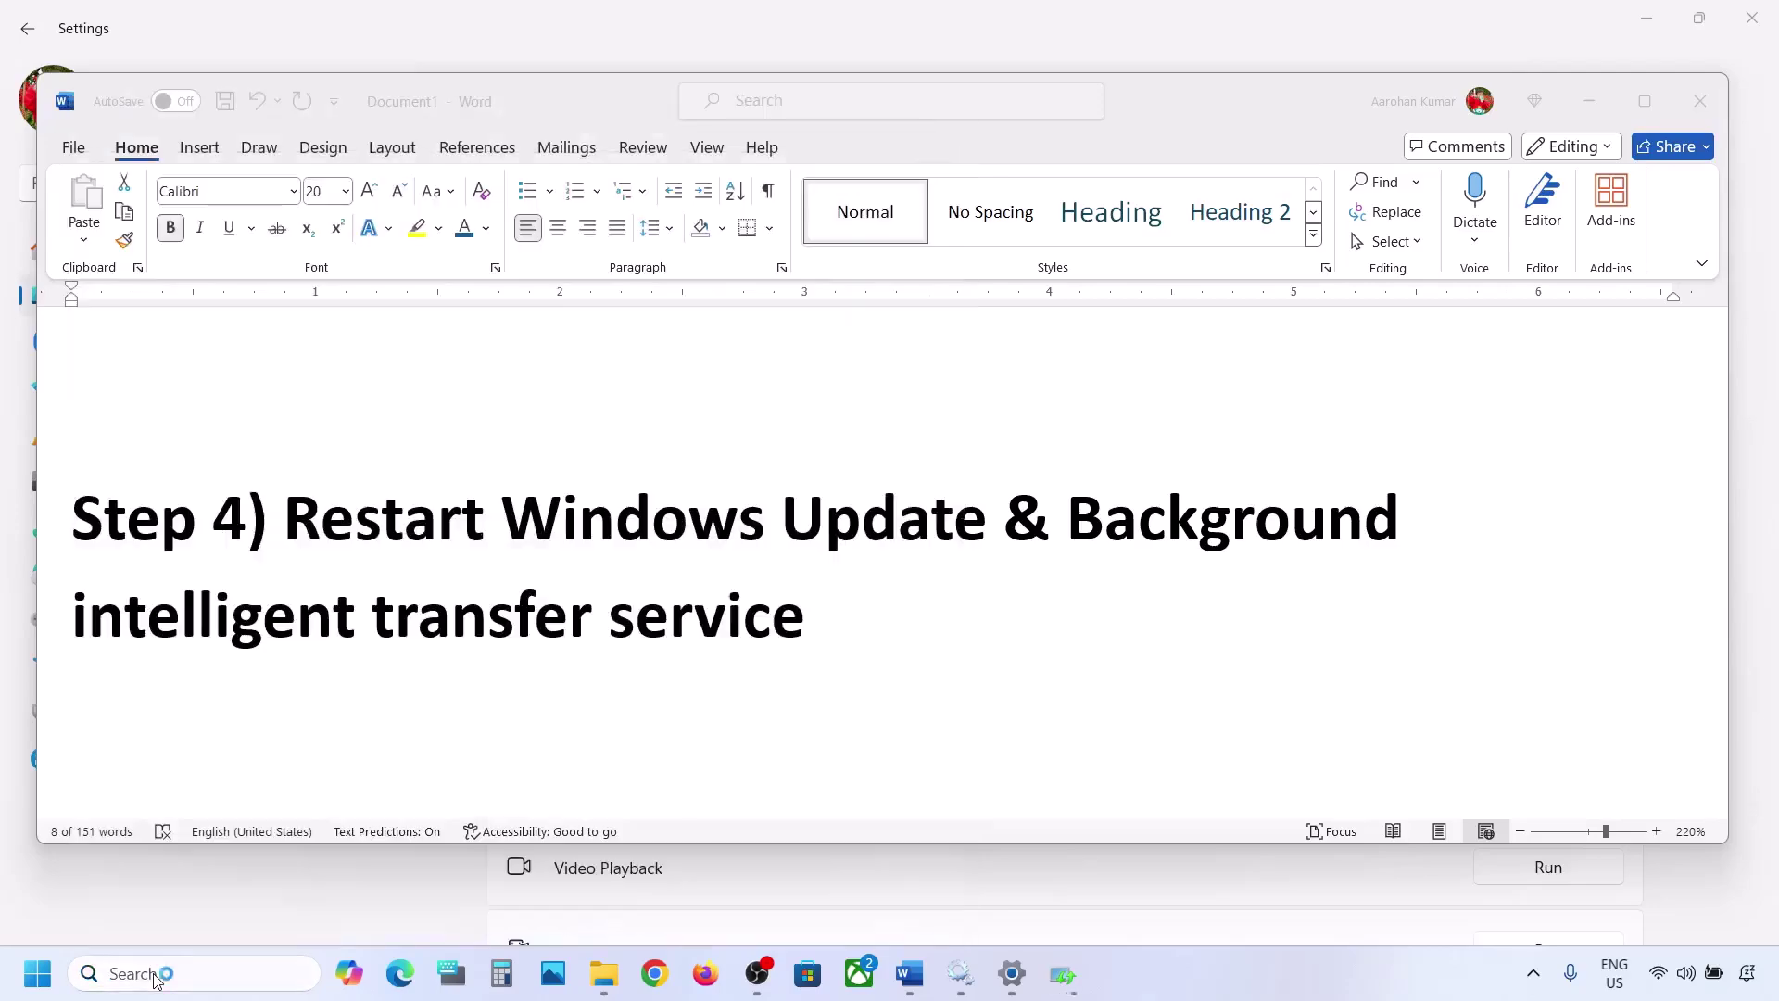
left_click(514, 531)
key("w")
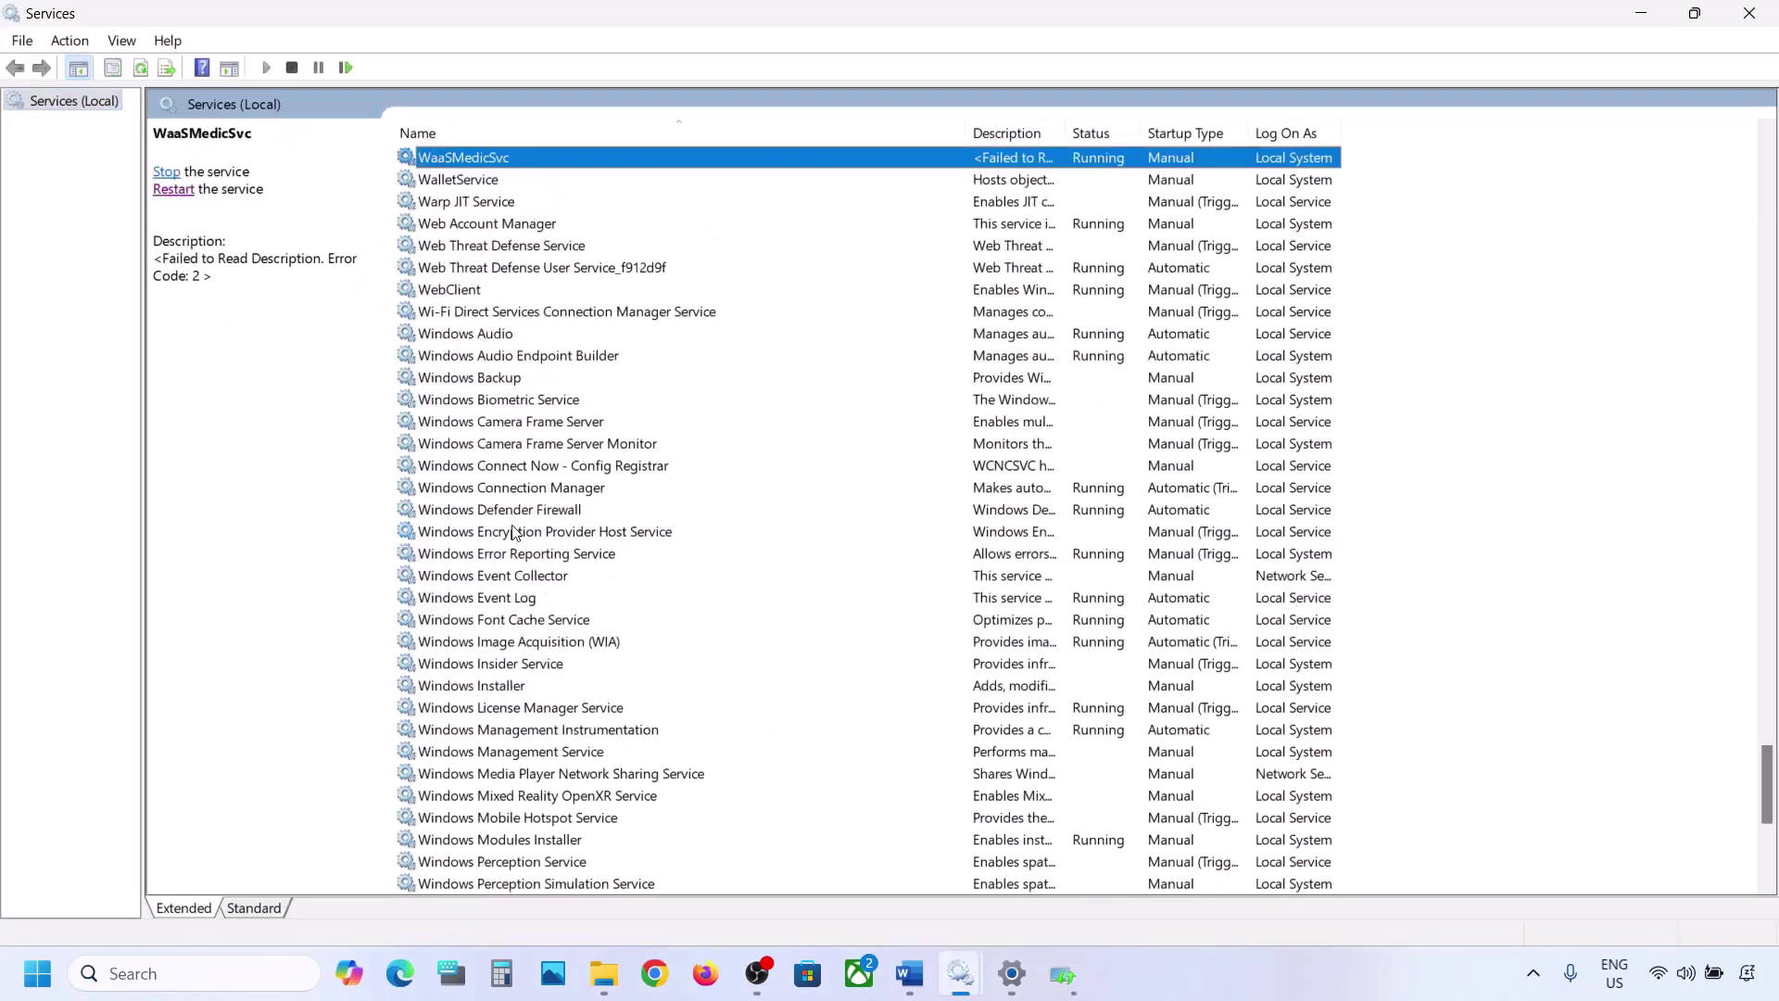
scroll(582, 720, "down", 7)
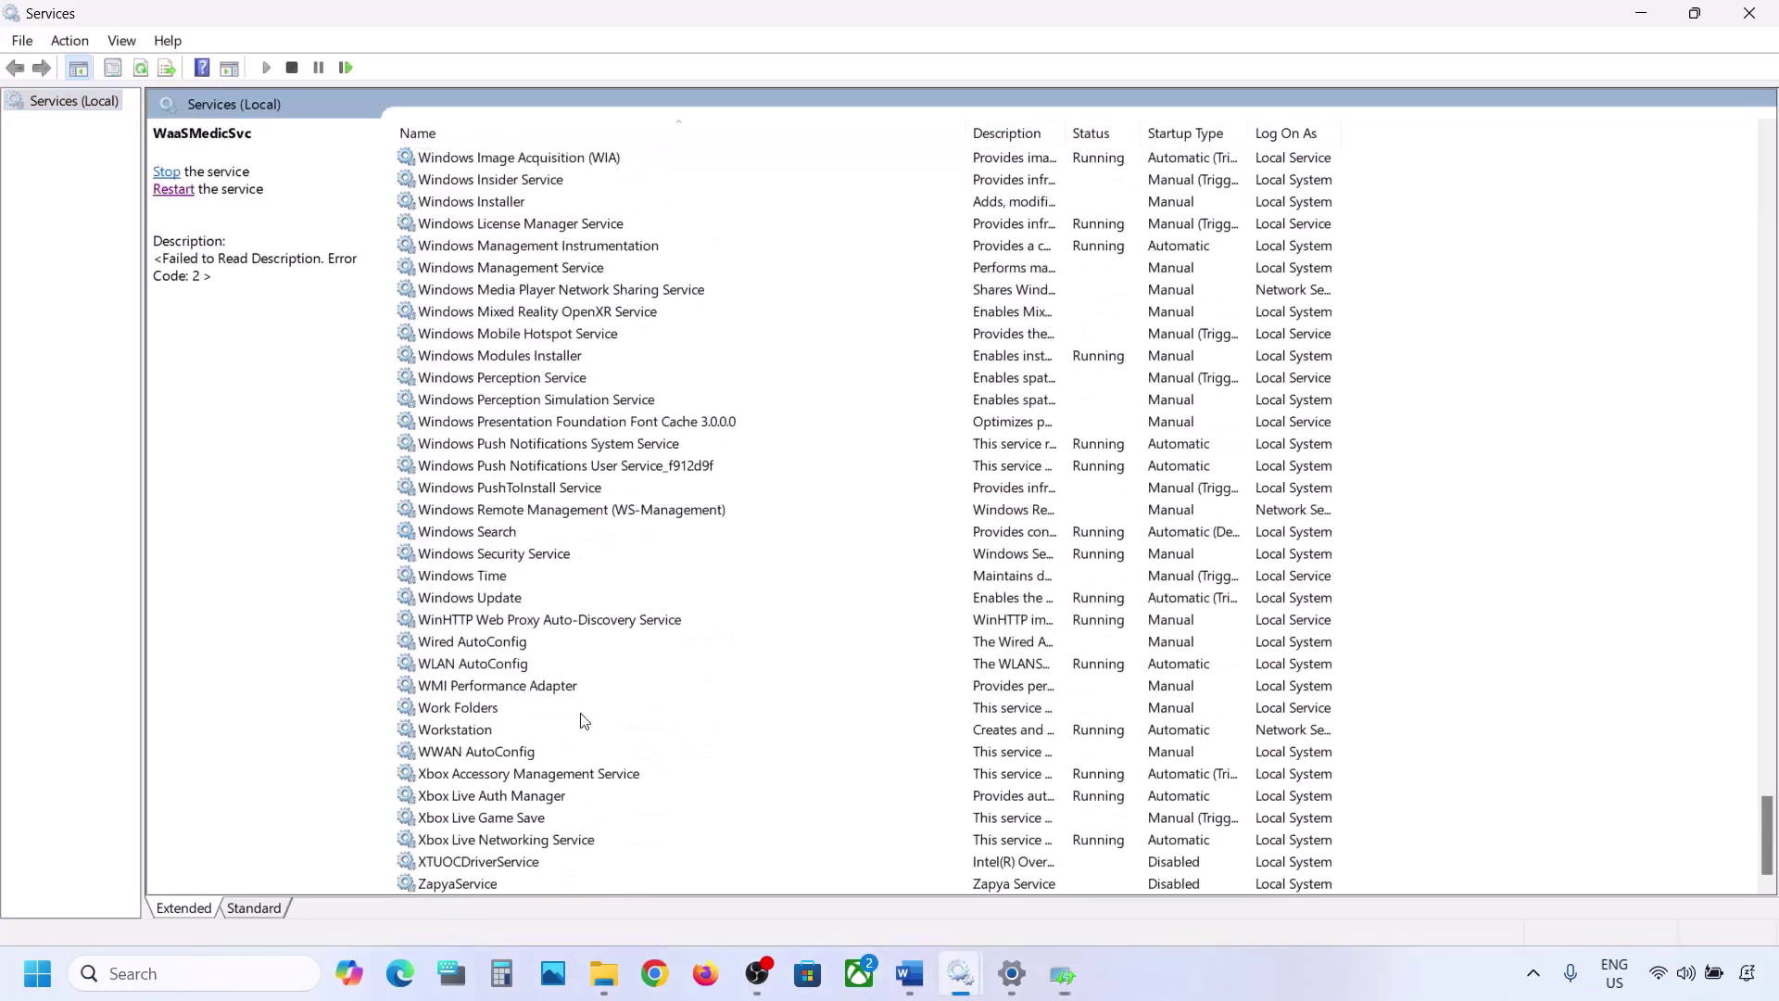
left_click(481, 600)
Set the Windows Update service's startup type to Automatic and restart the service.
double_click(582, 600)
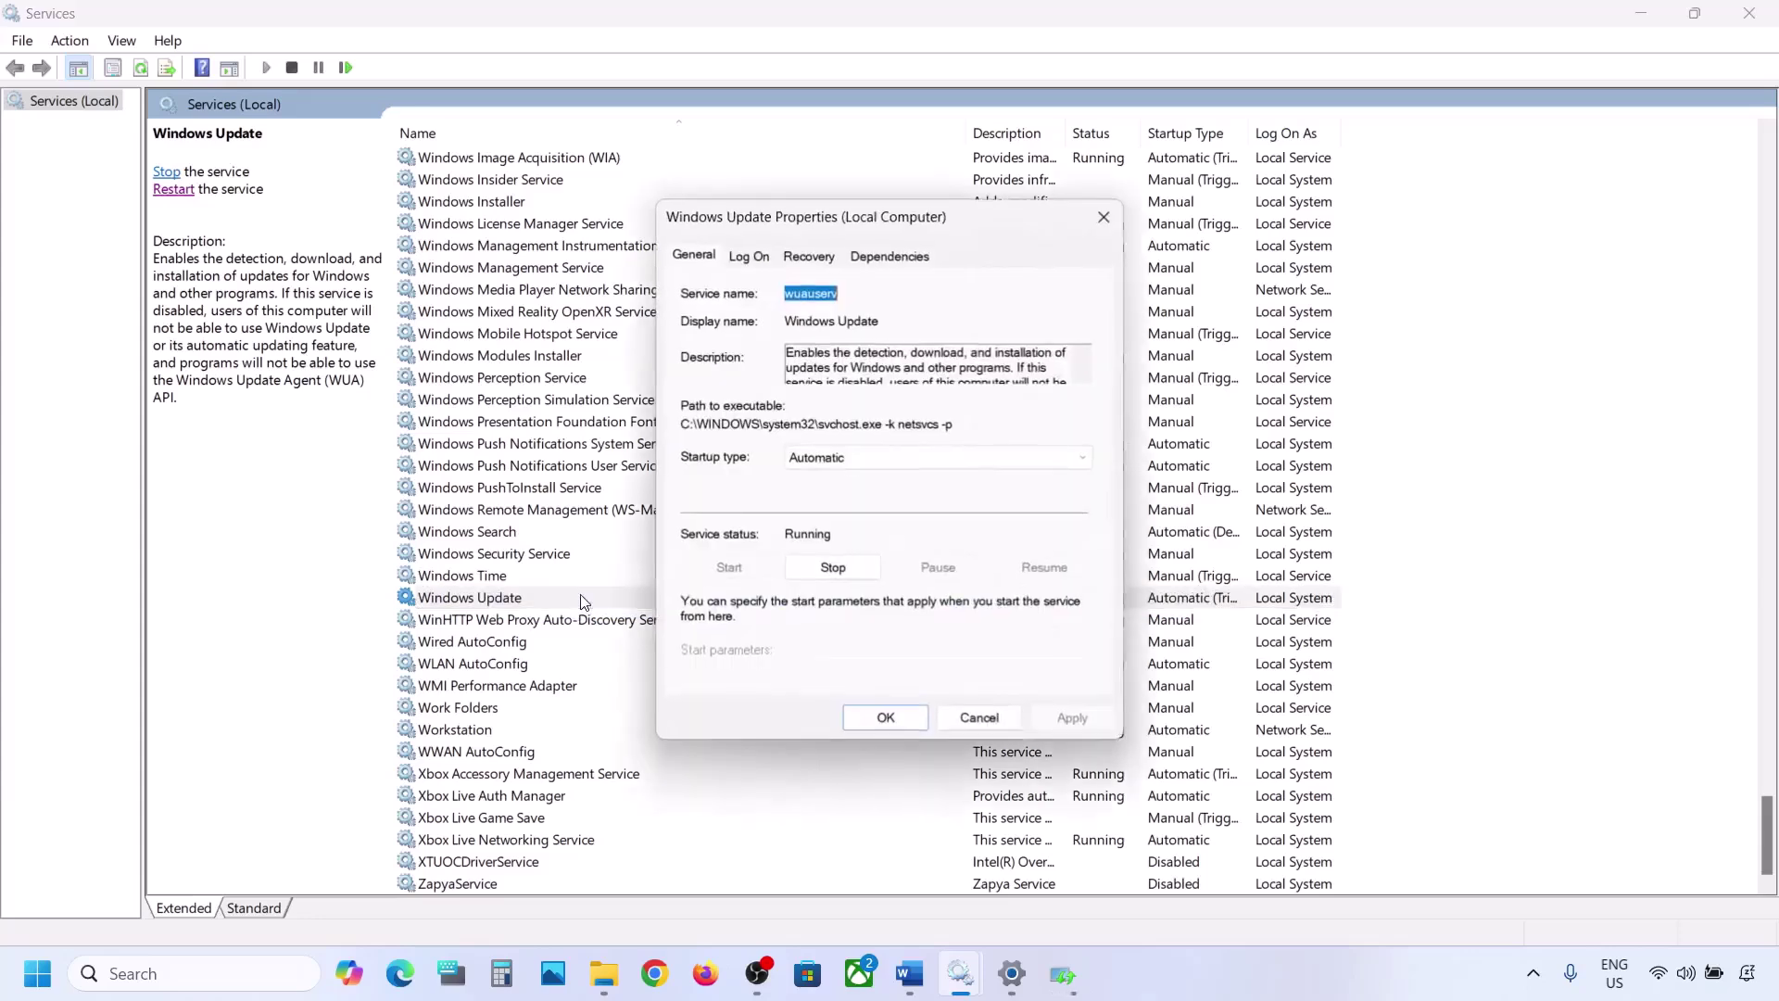
left_click(888, 458)
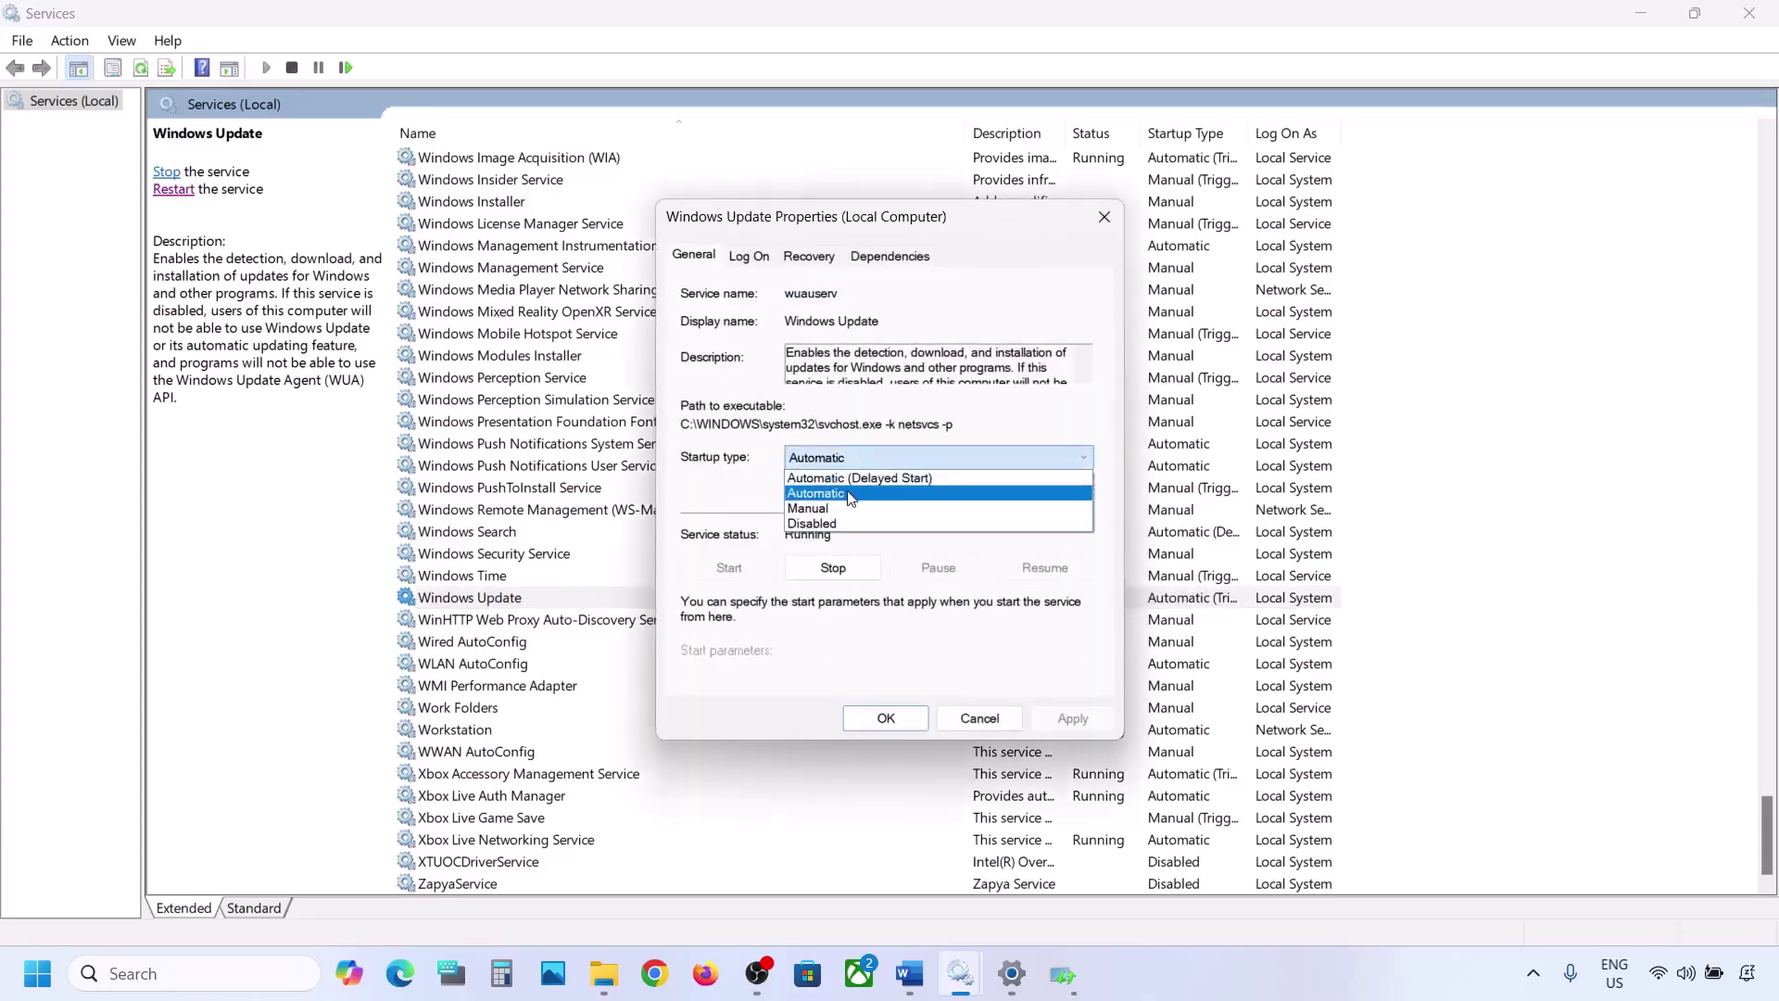
left_click(850, 493)
left_click(1043, 715)
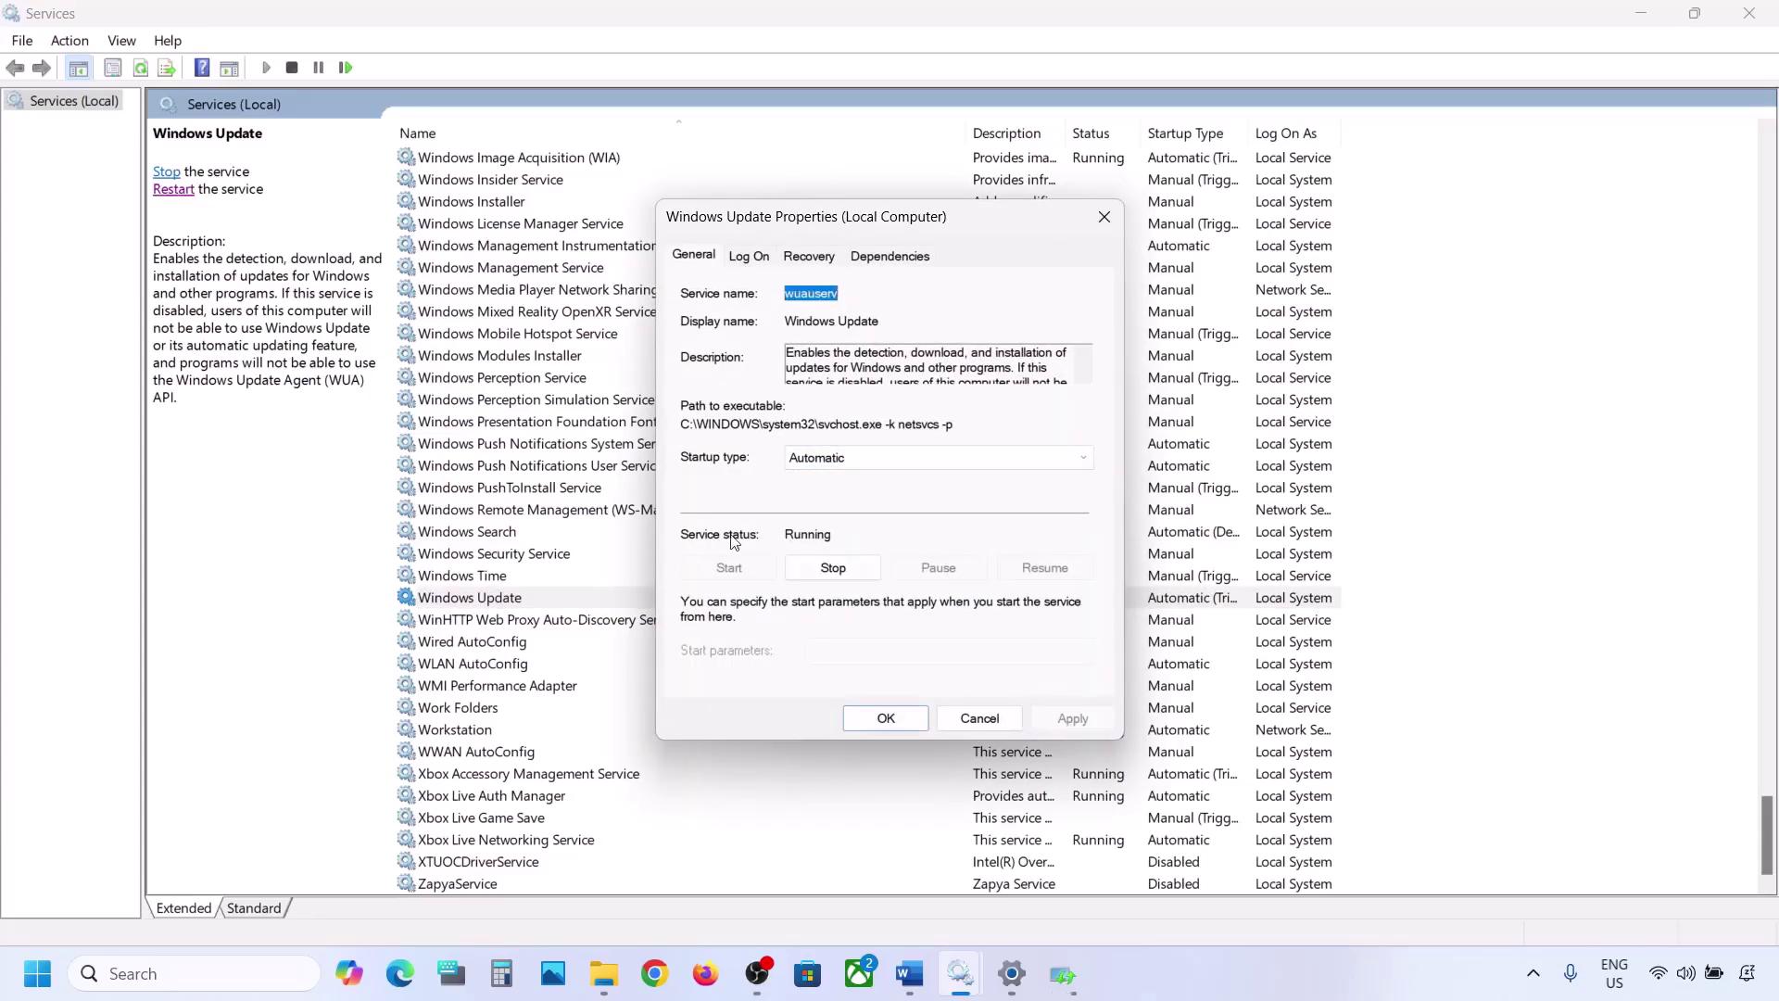
left_click(858, 719)
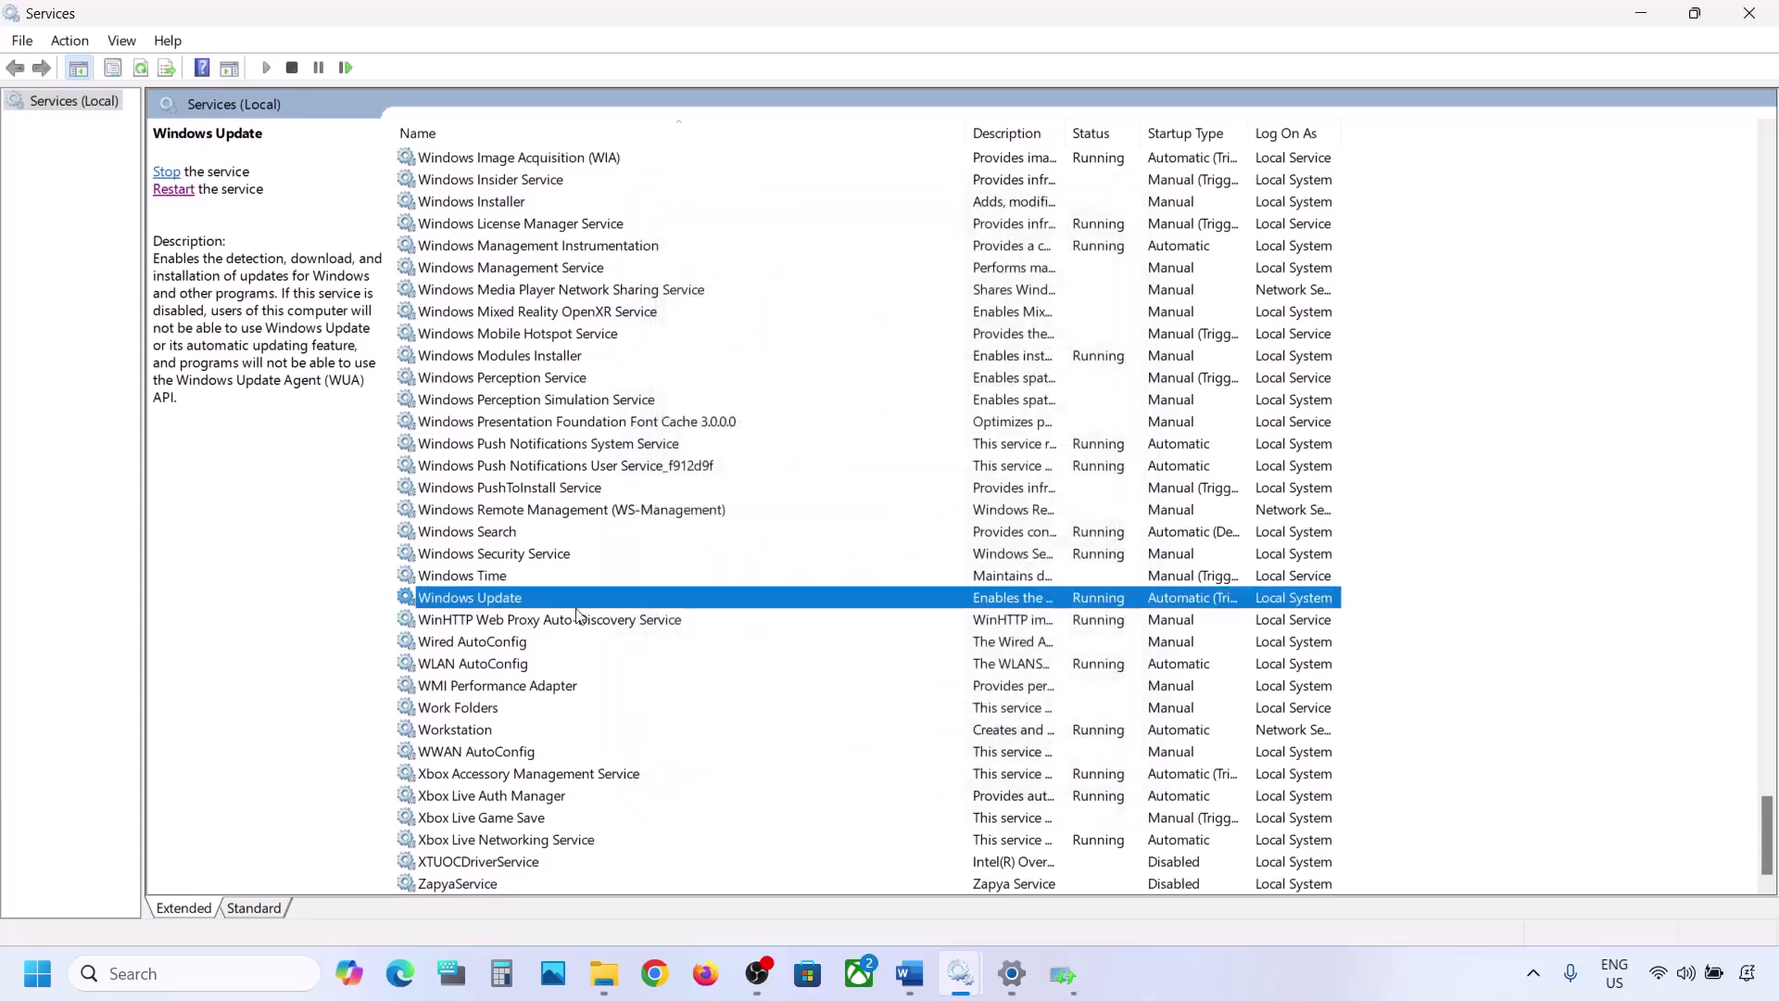
right_click(483, 603)
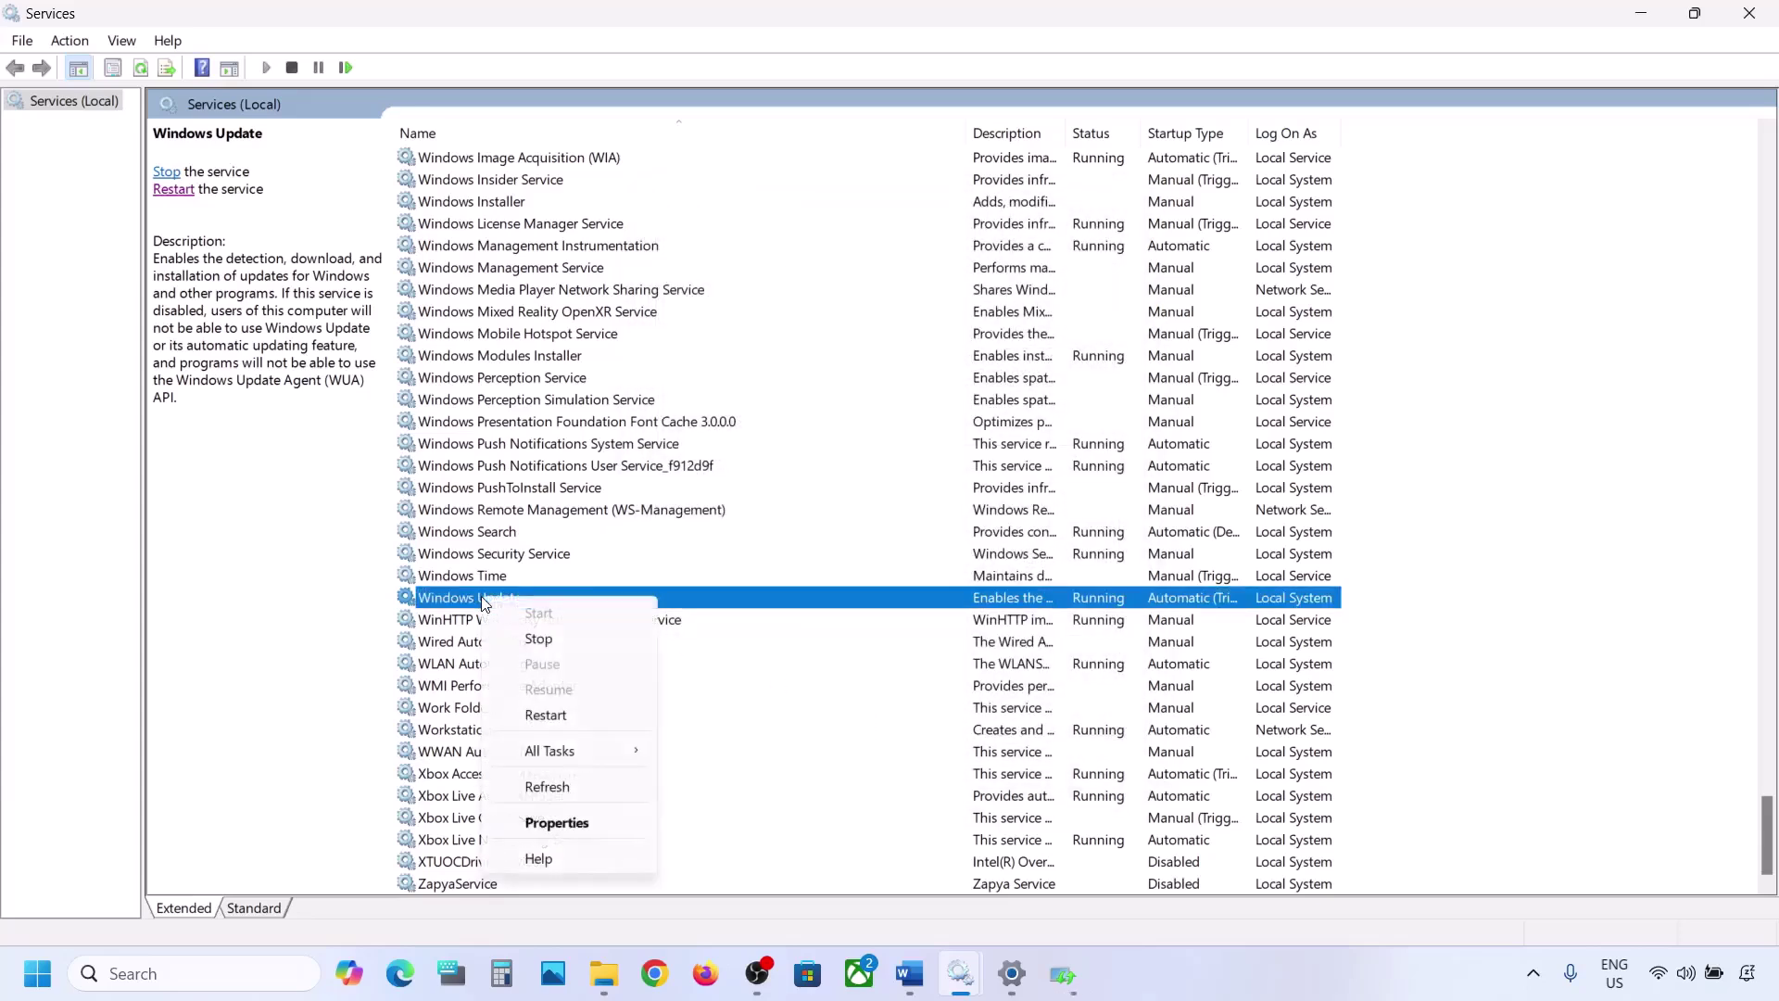
left_click(562, 712)
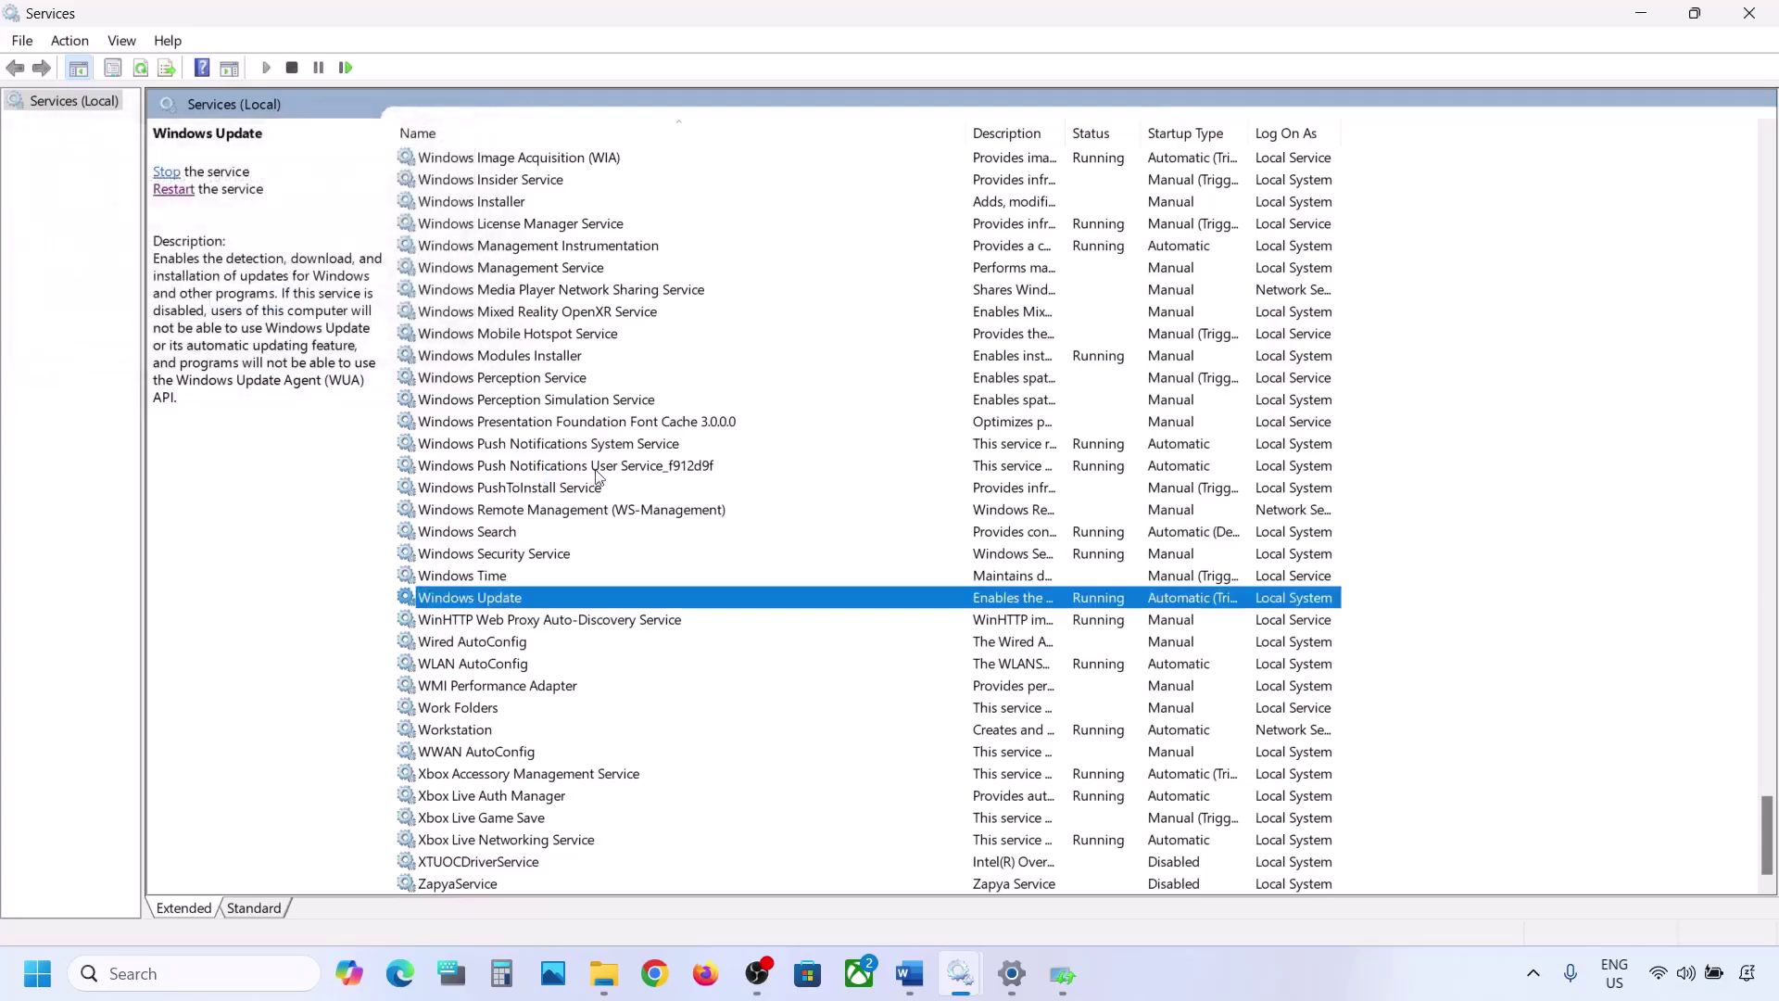
Set the Background Intelligent Transfer Service's startup type to Automatic and restart the service.
left_click(523, 467)
key("b")
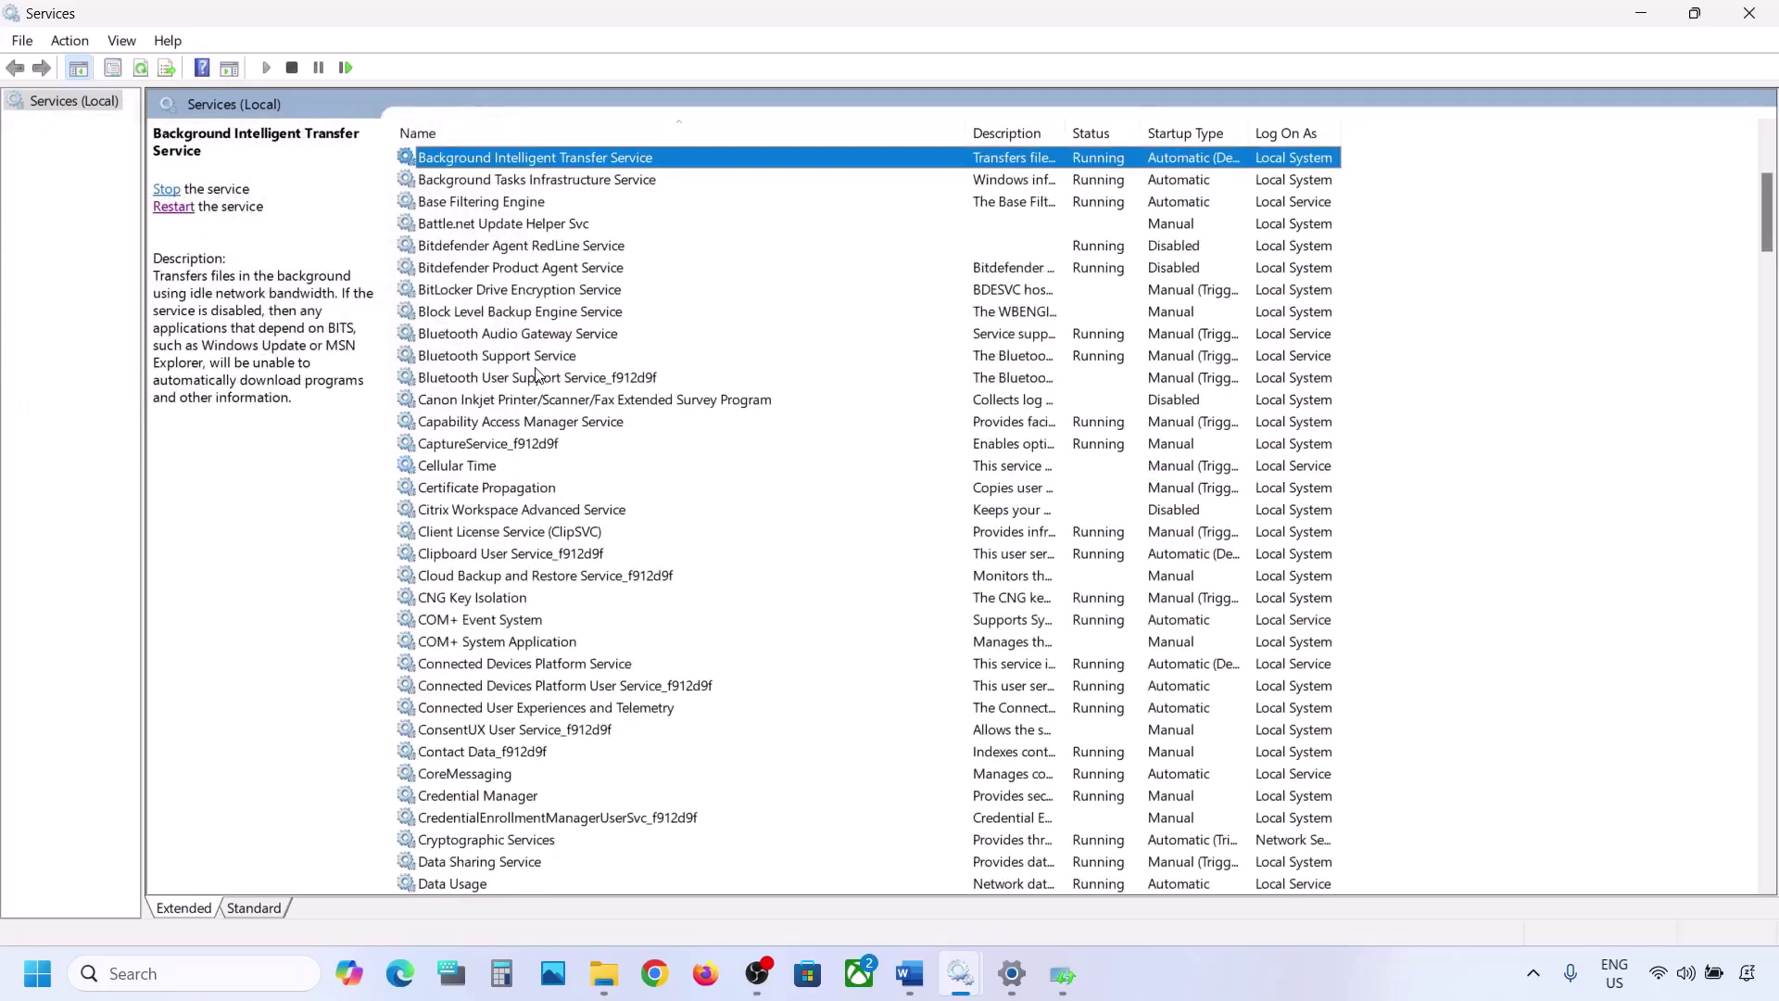
scroll(536, 374, "up", 3)
double_click(584, 363)
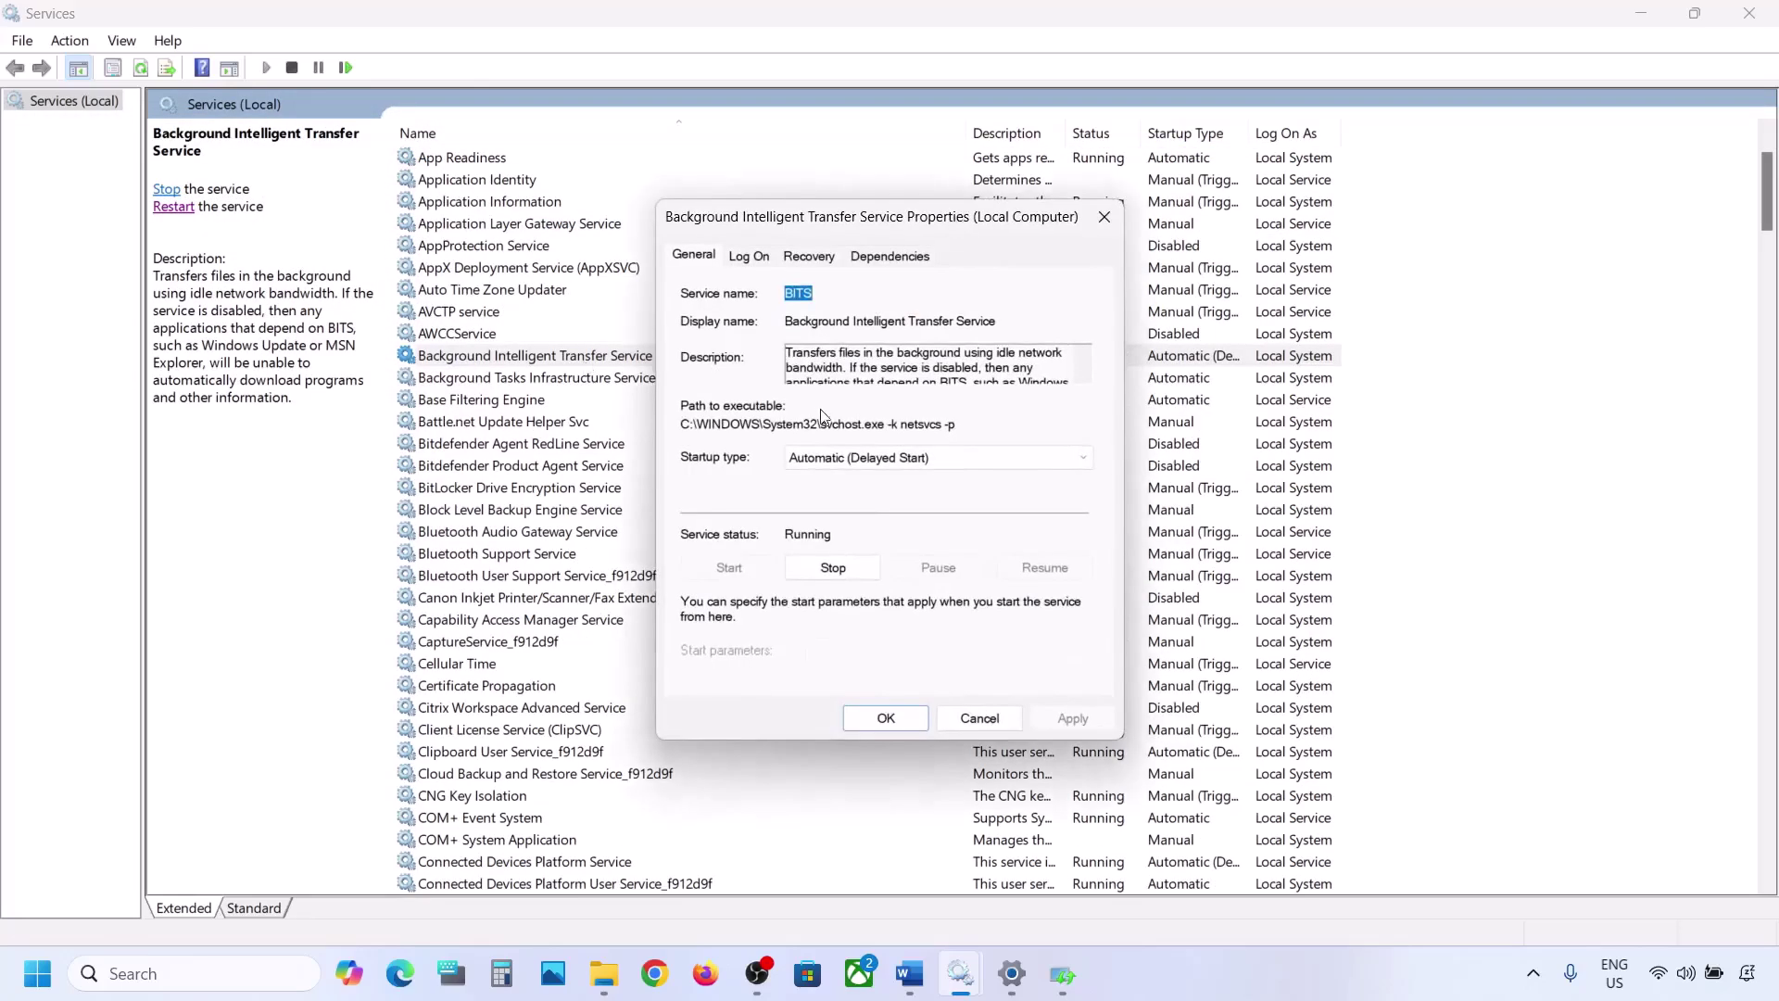
left_click(829, 458)
left_click(834, 492)
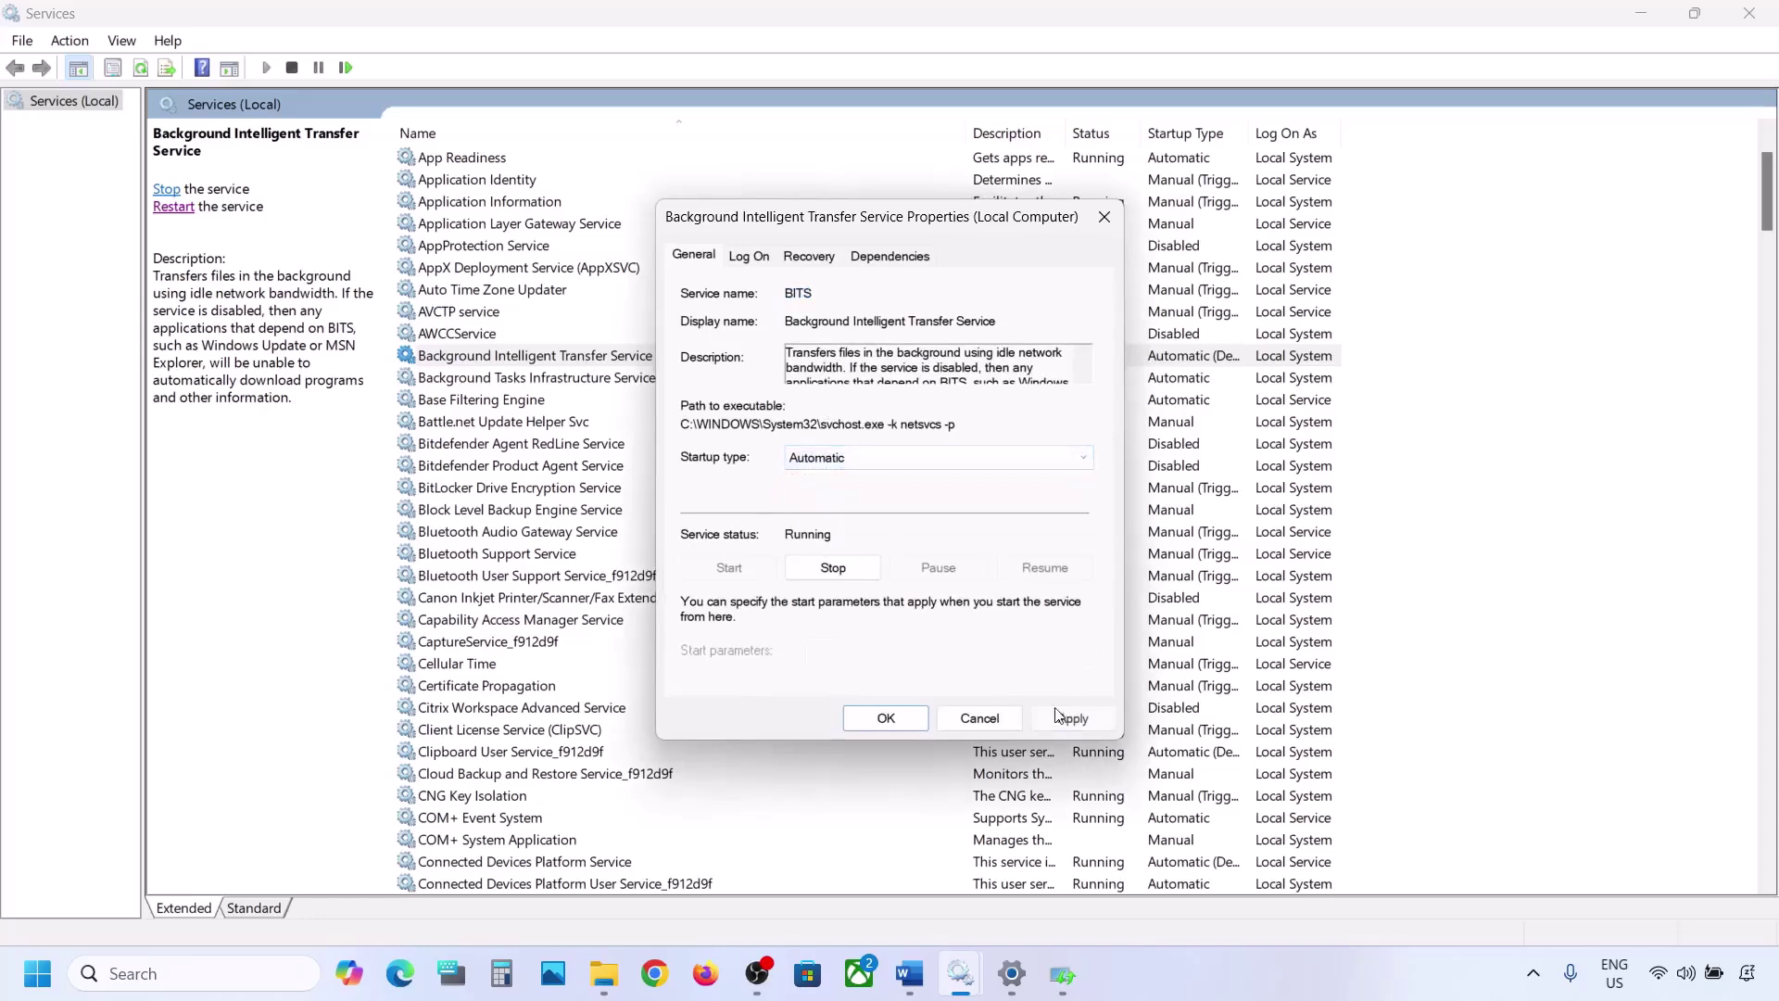
left_click(1053, 714)
left_click(886, 718)
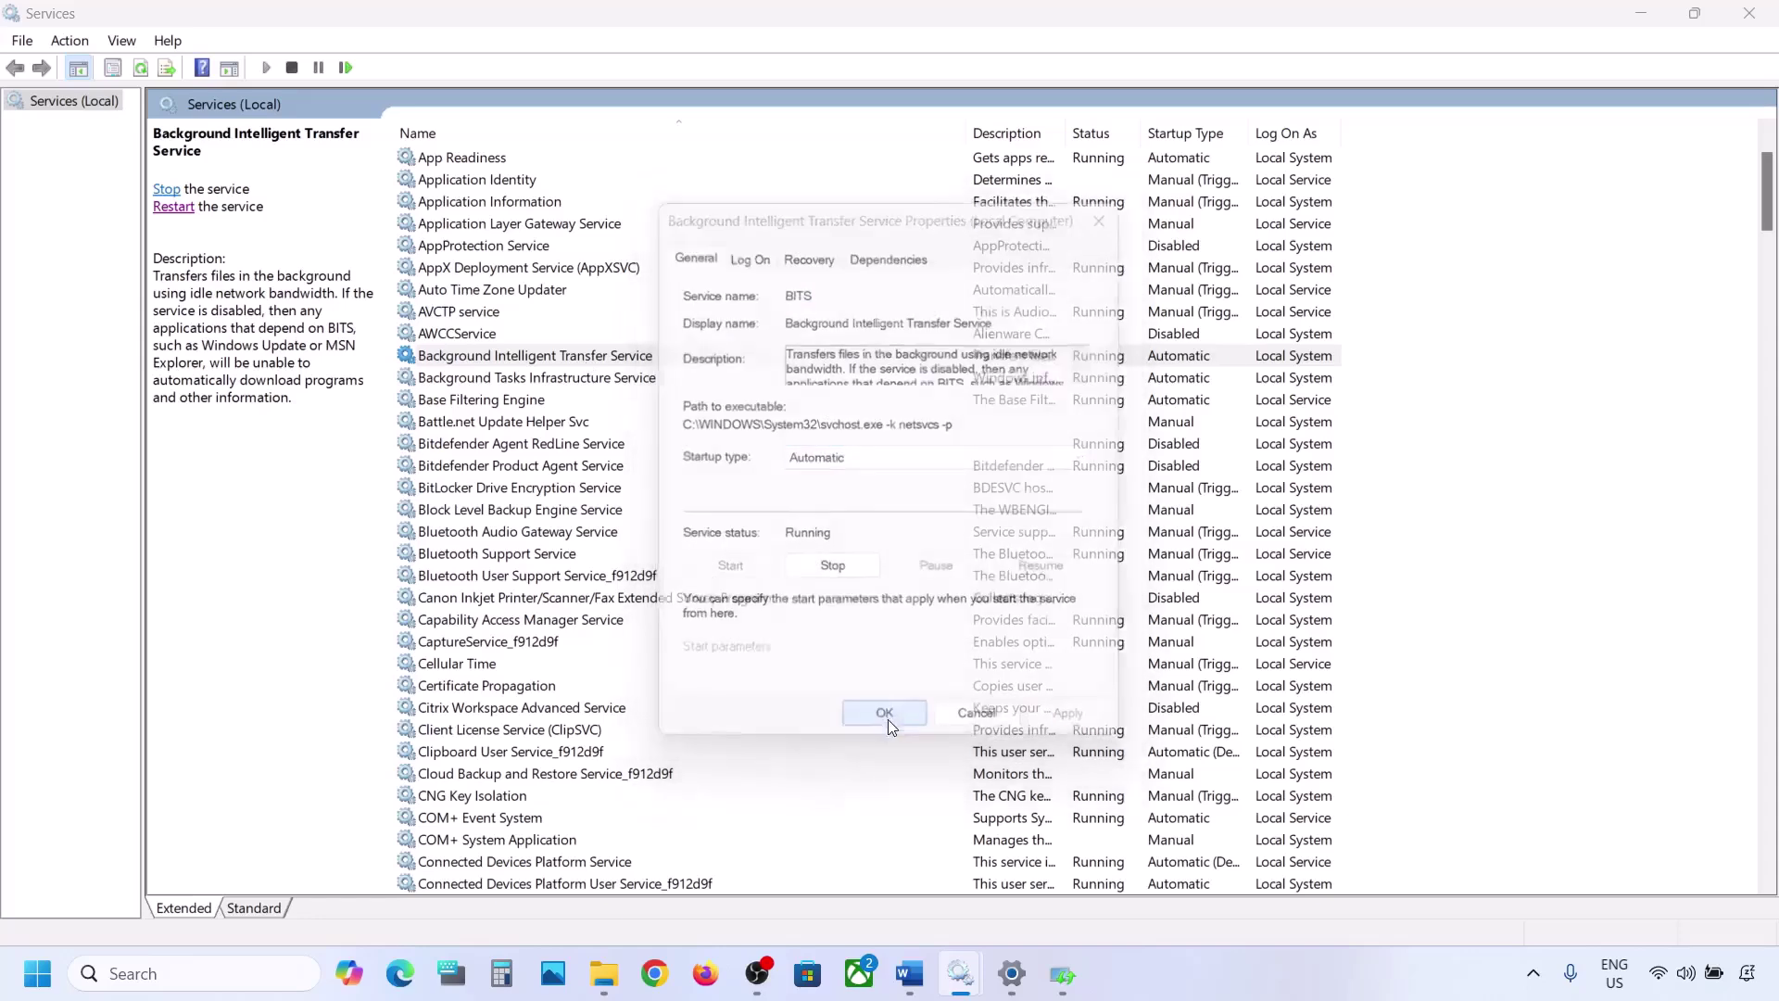
right_click(547, 362)
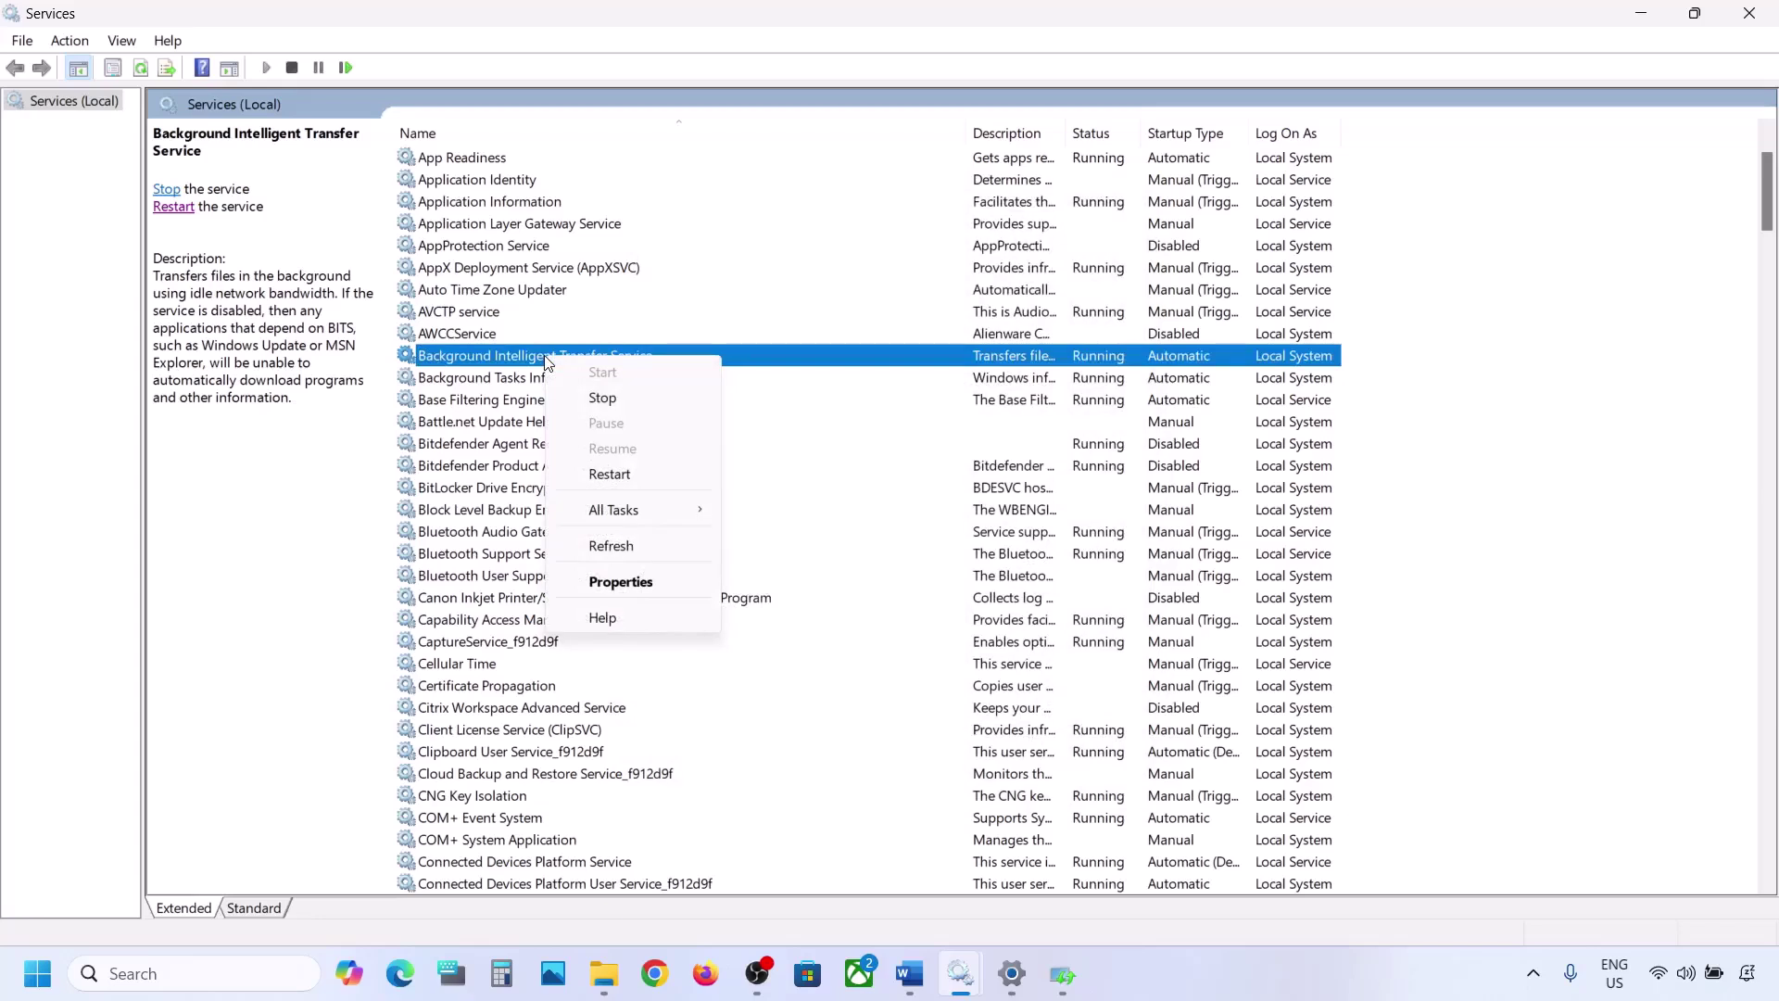
left_click(610, 474)
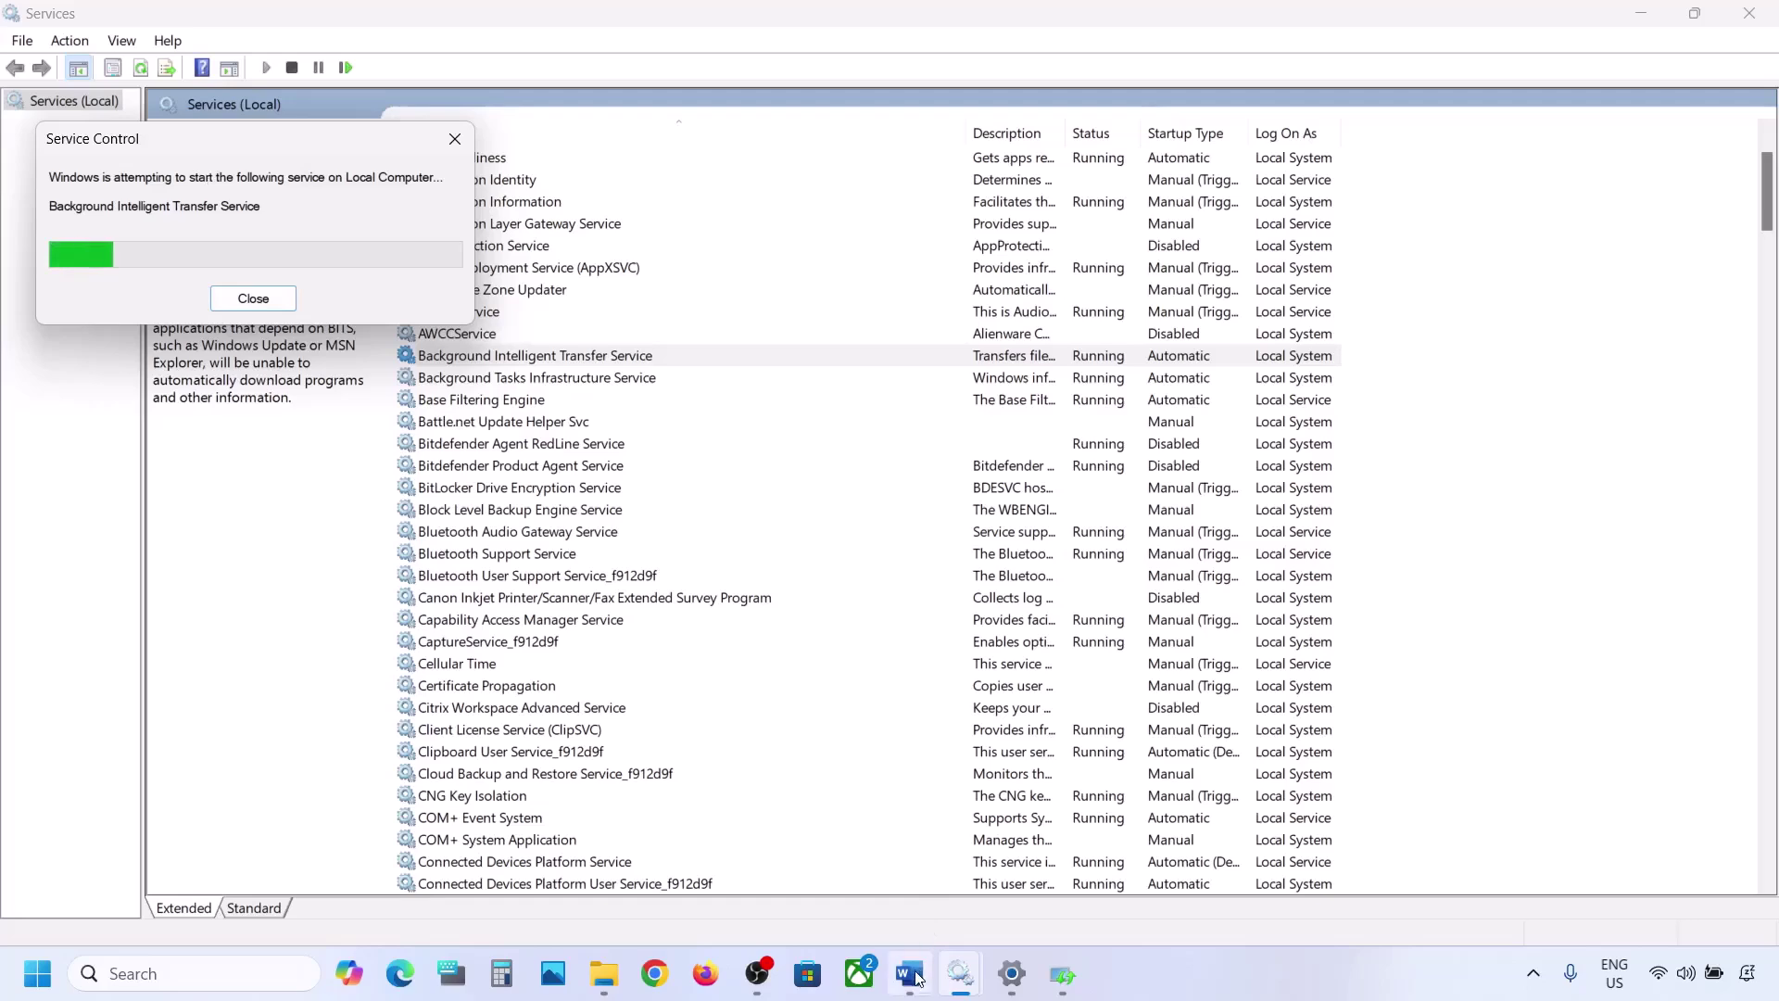
Return to the Word instructions and copy the Windows 11 software-download link under Step 5.
mouse_move(914, 974)
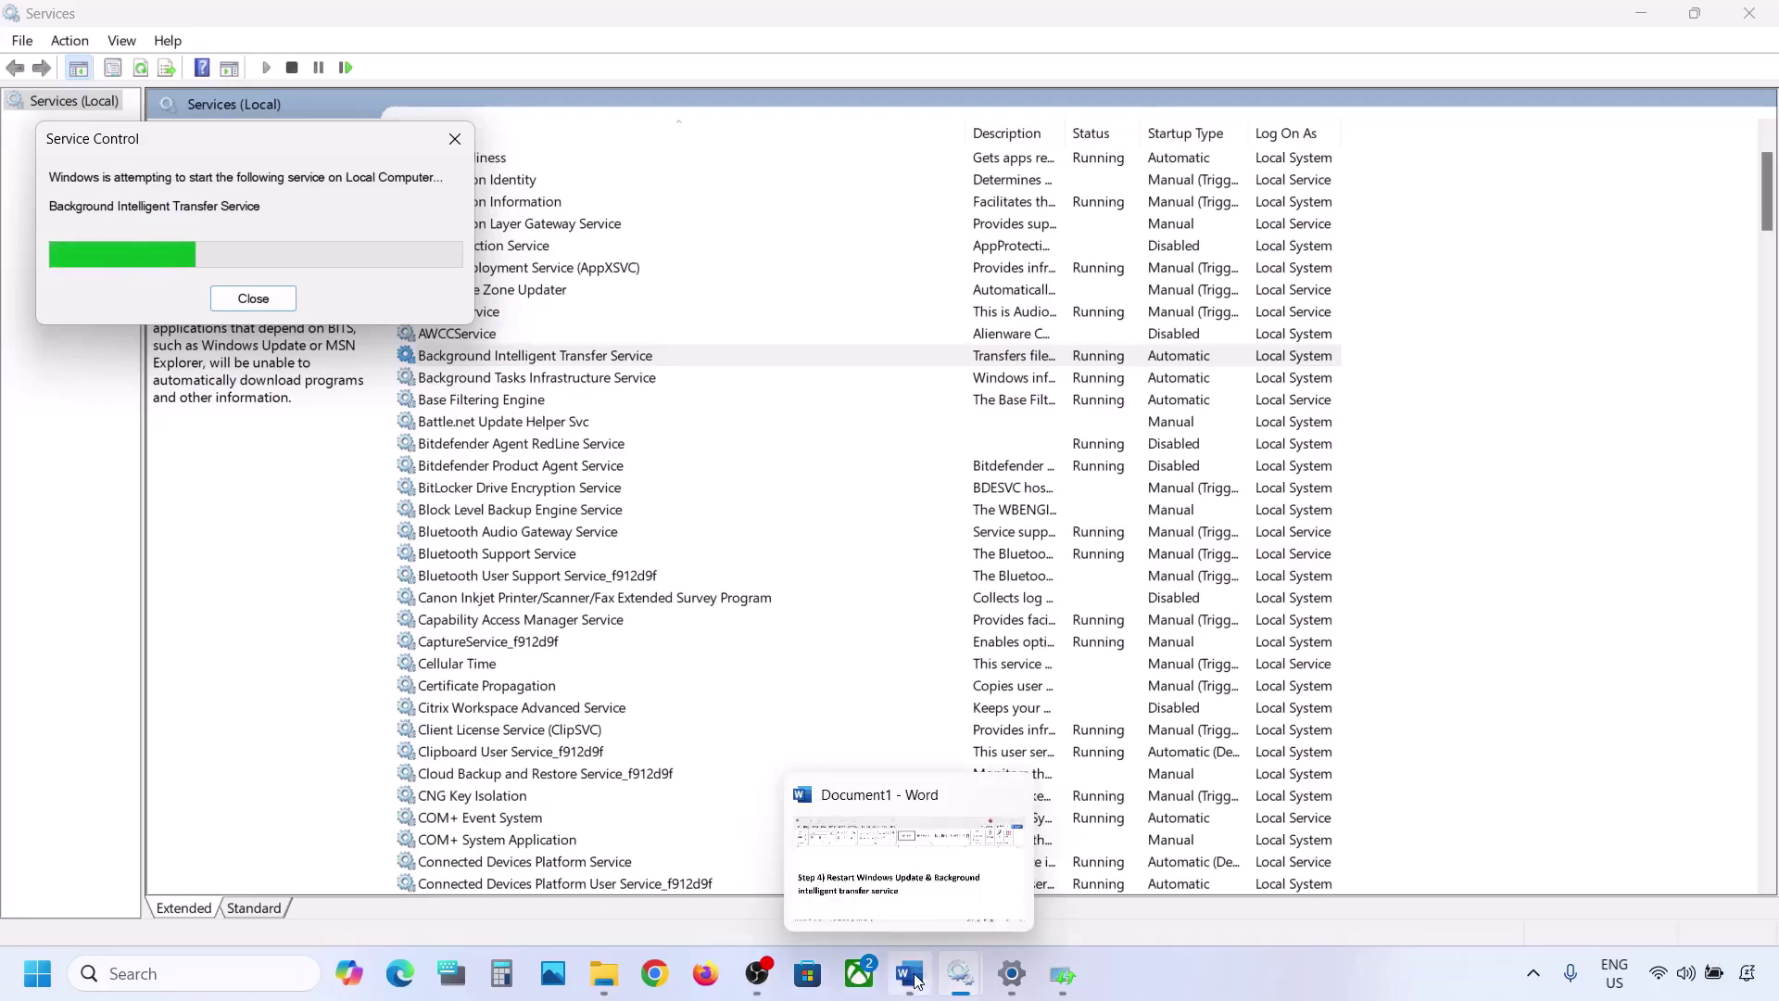
left_click(912, 974)
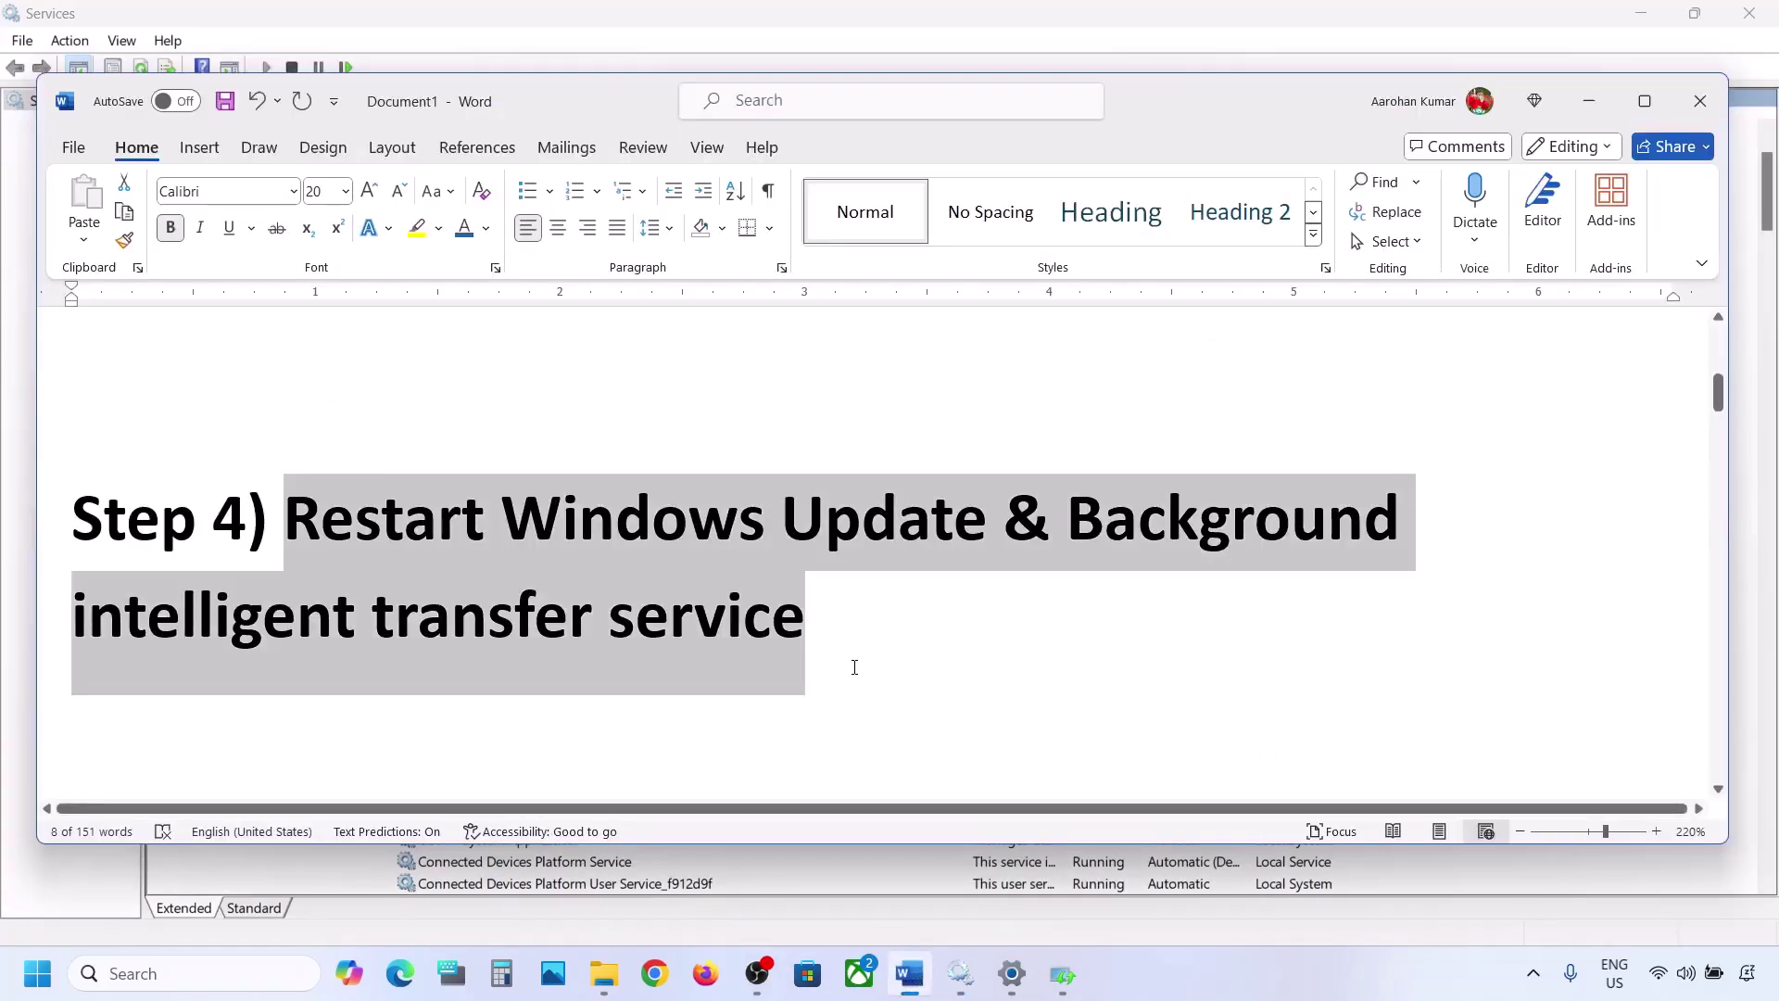
scroll(854, 667, "down", 4)
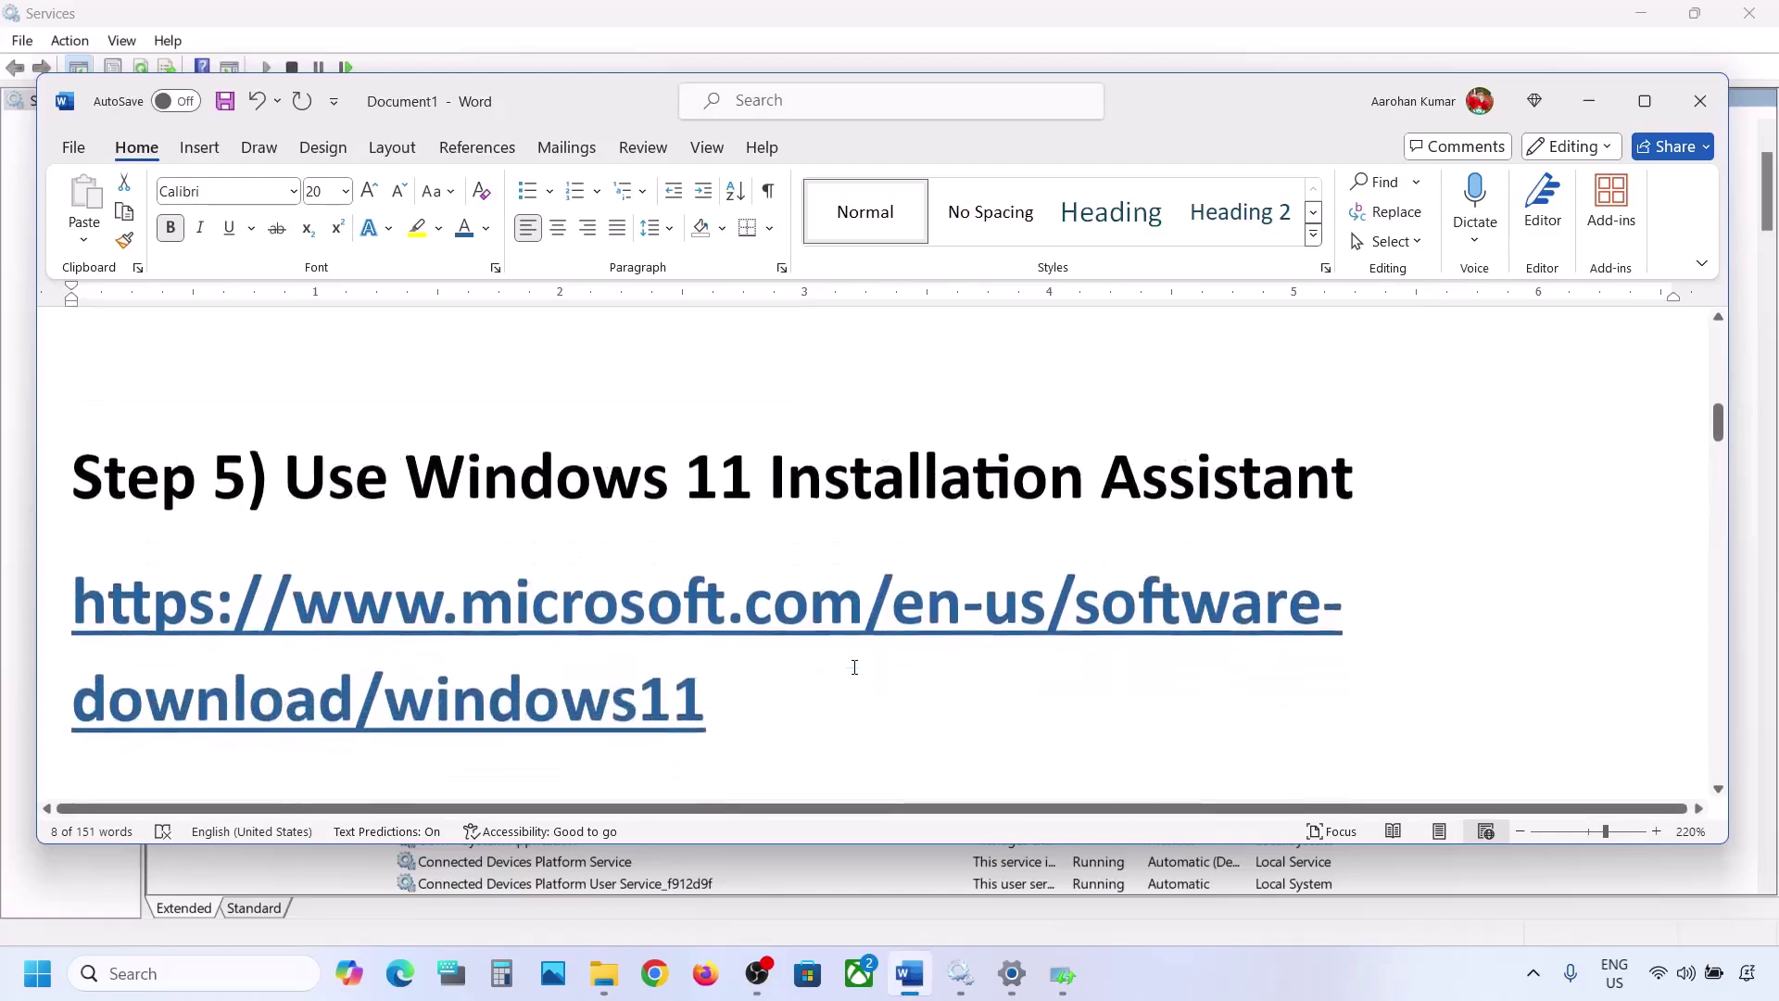
left_click_drag(738, 692, 74, 592)
right_click(74, 592)
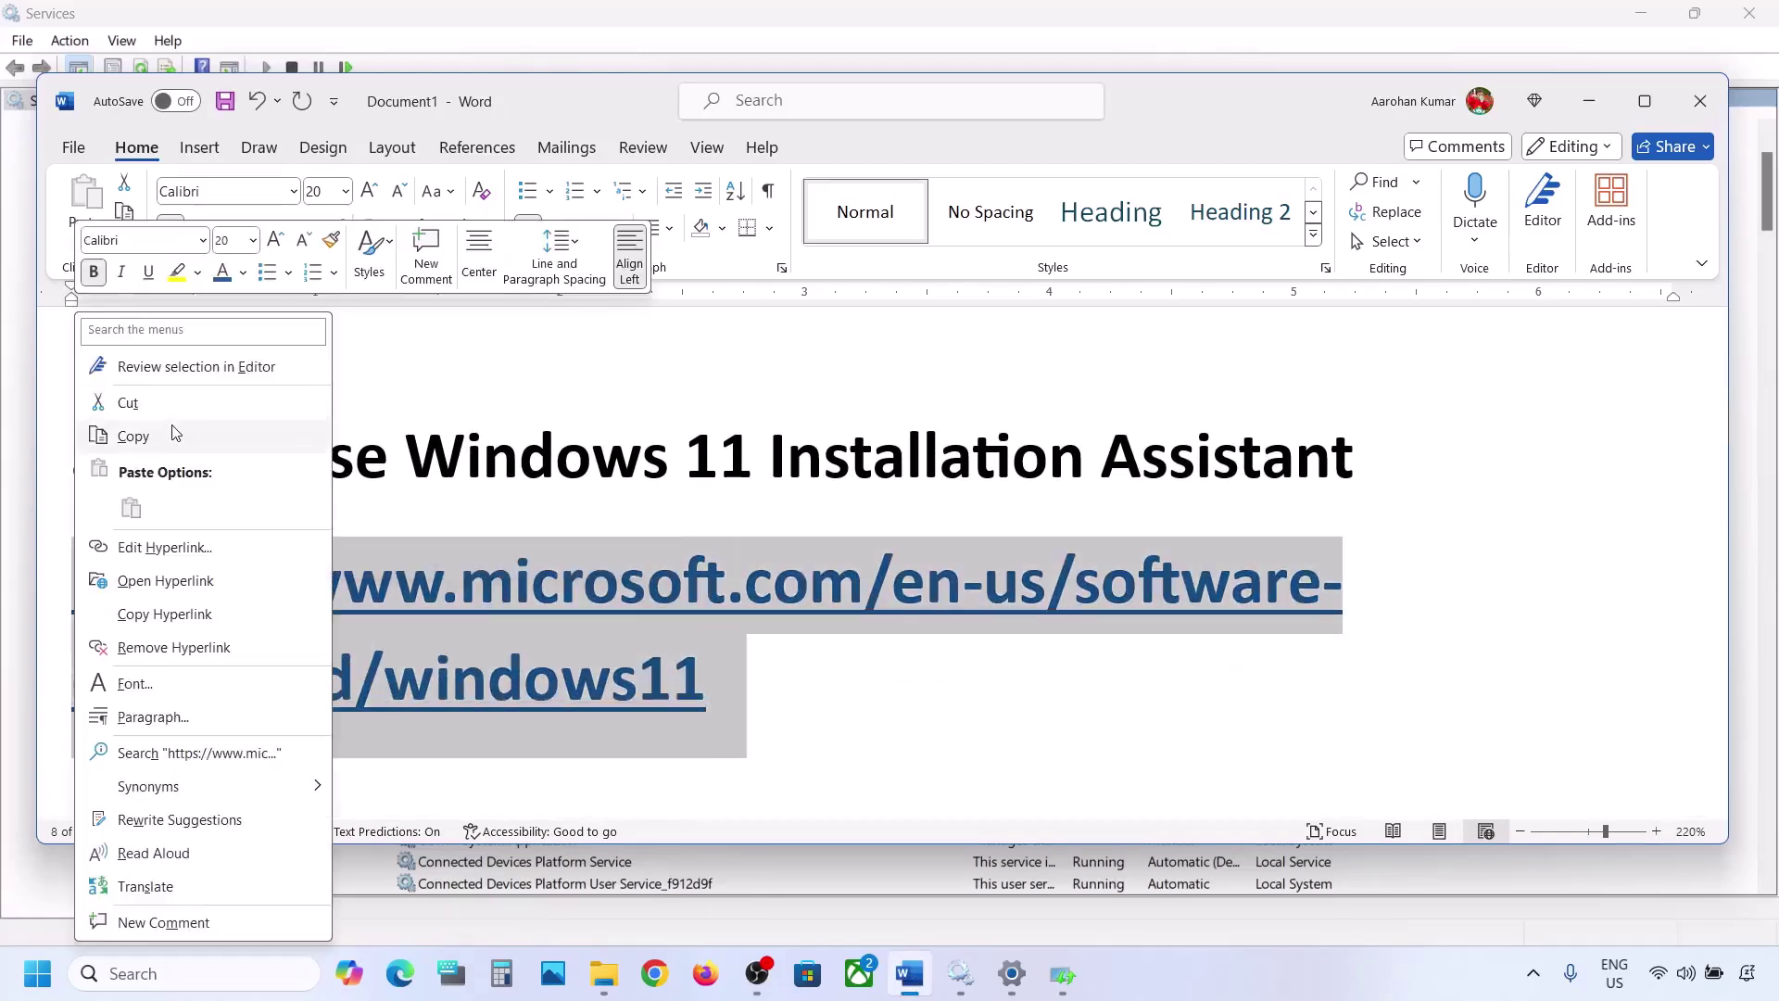
left_click(204, 442)
Switch to Chrome and open the copied Microsoft Windows 11 download page.
left_click(655, 967)
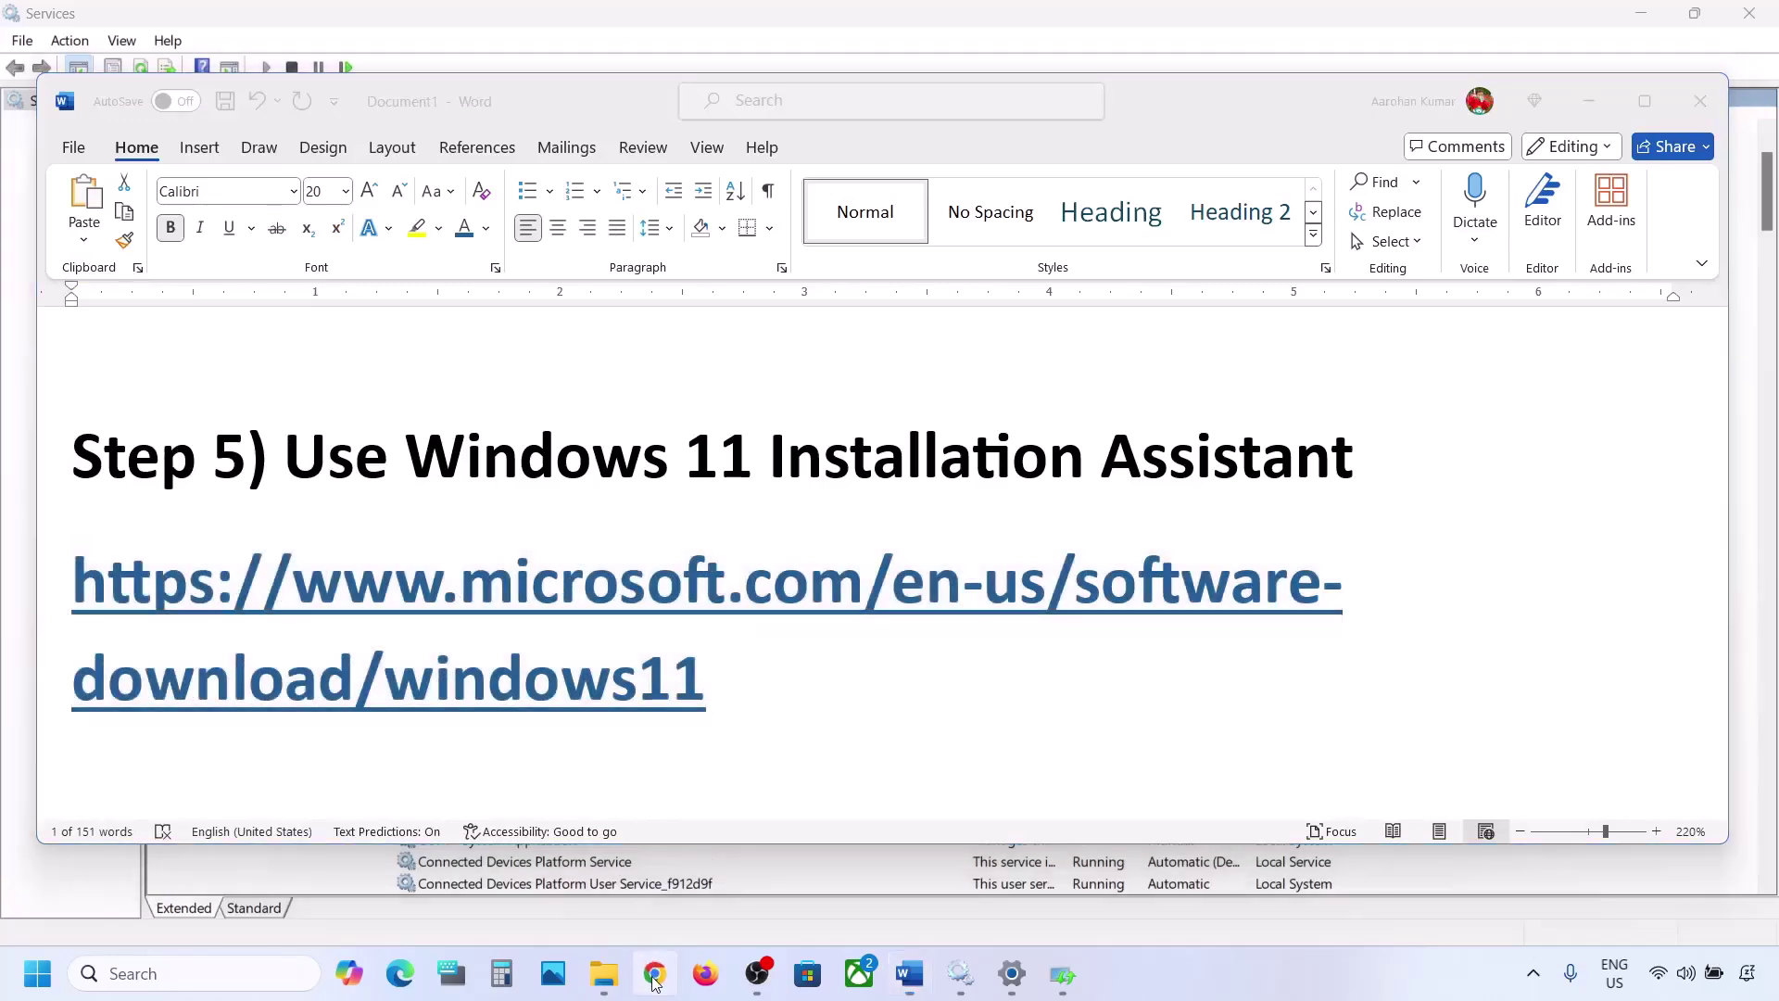
key("ctrl+v")
key("Return")
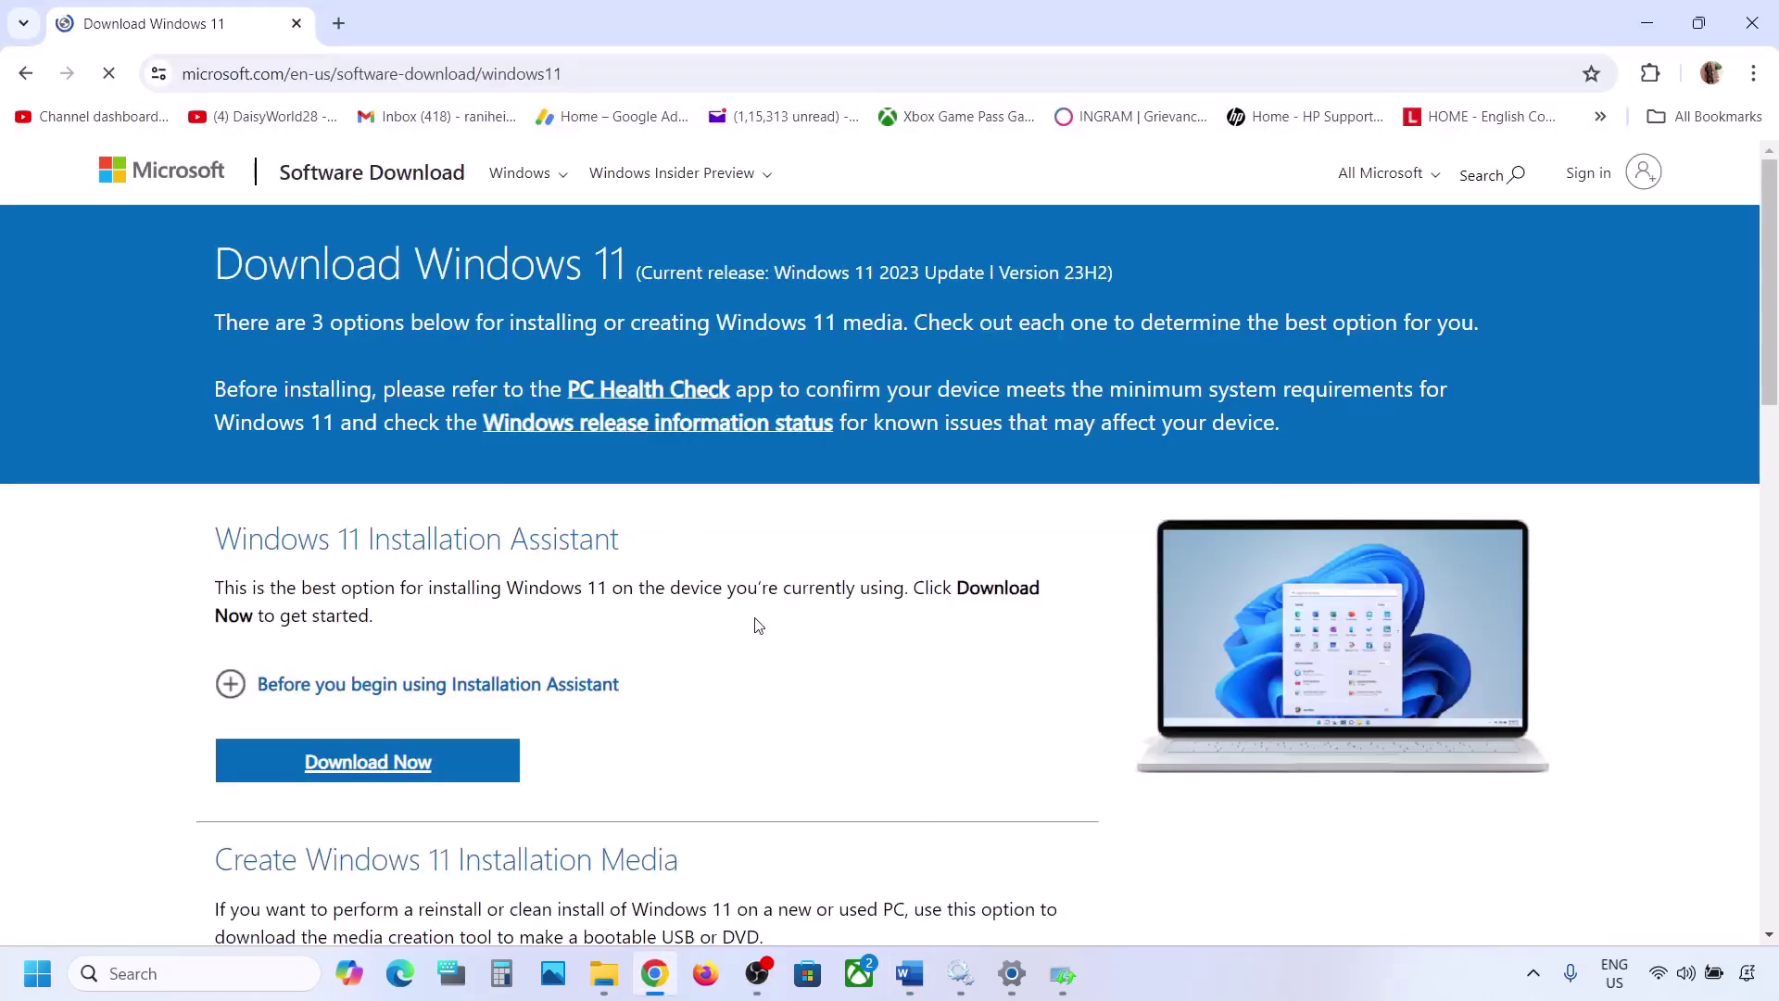
Download and run the Windows 11 Installation Assistant, then minimize its window.
scroll(755, 624, "down", 1)
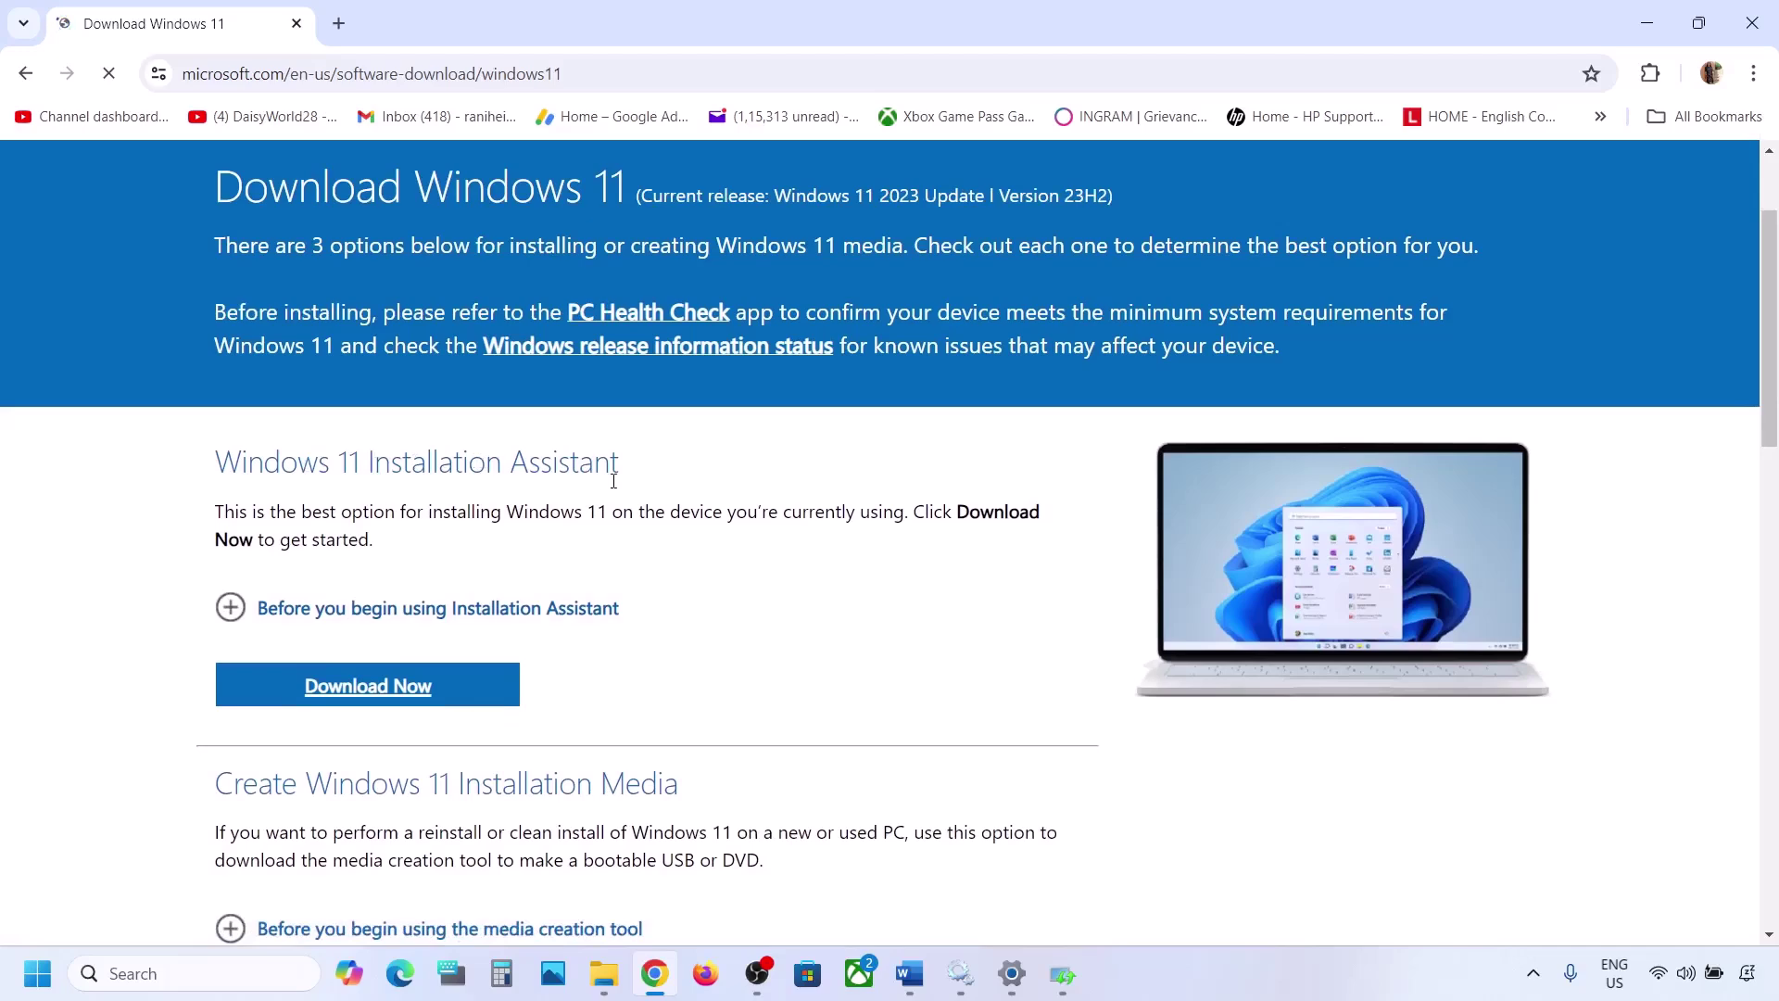
left_click(379, 686)
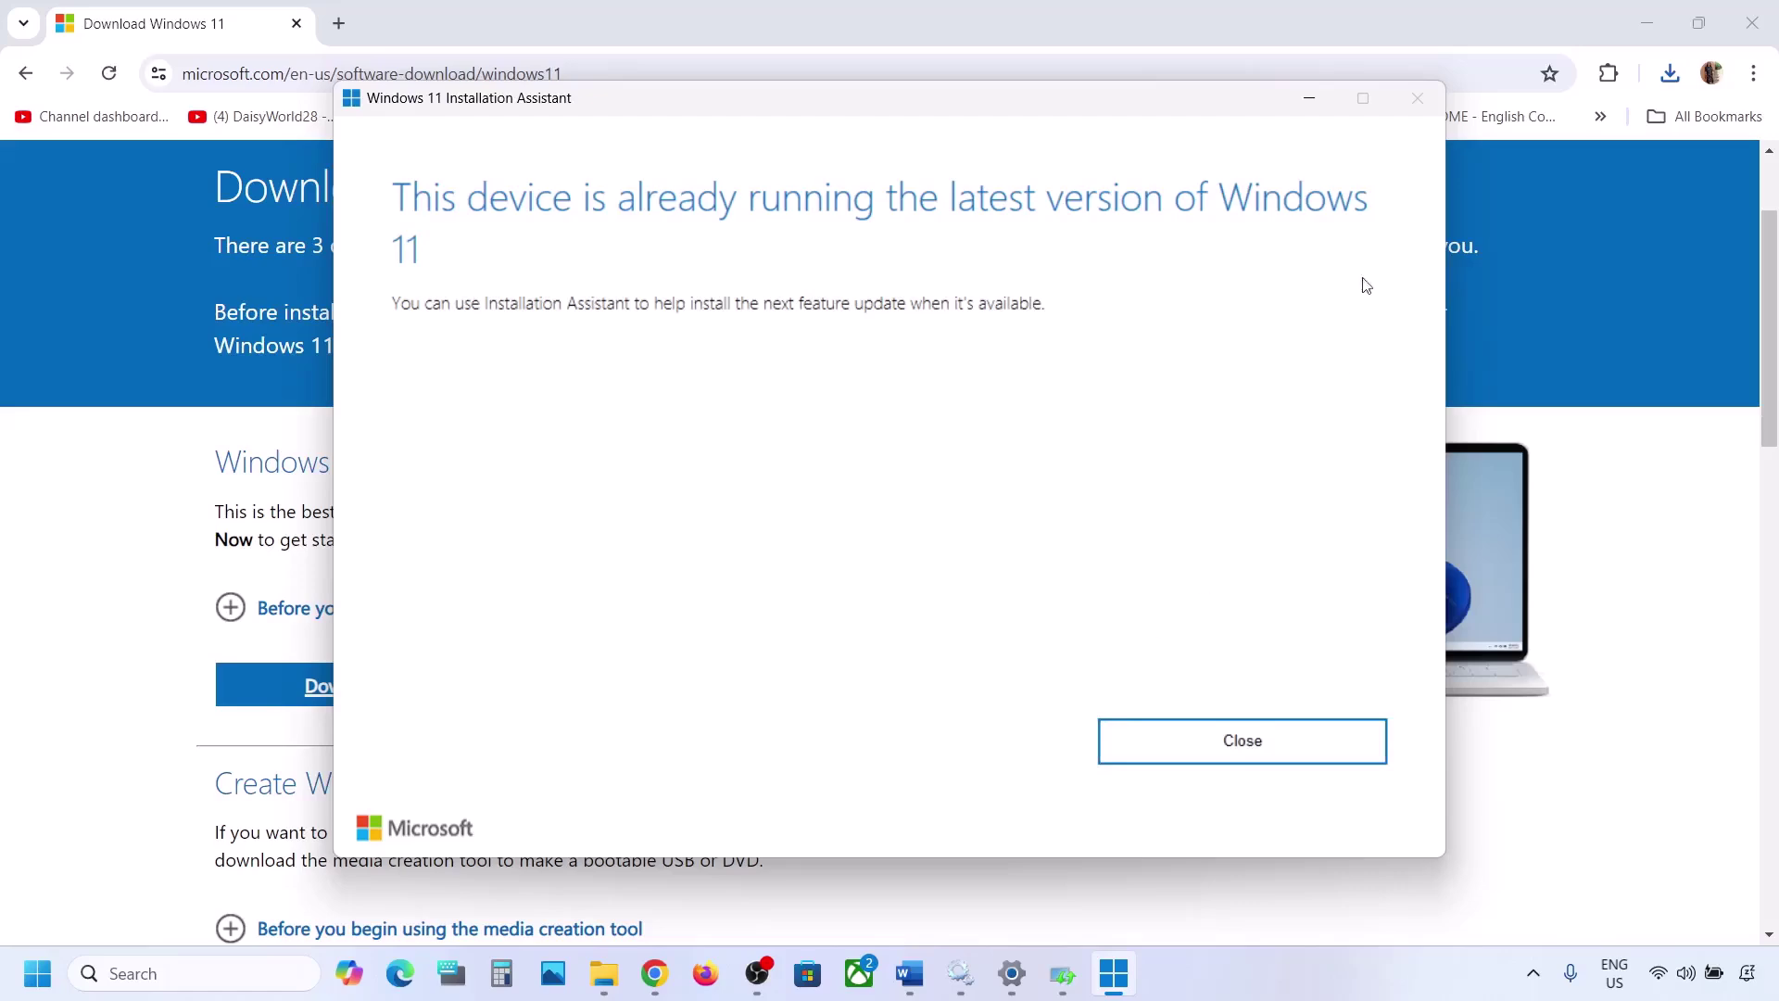
left_click(1320, 103)
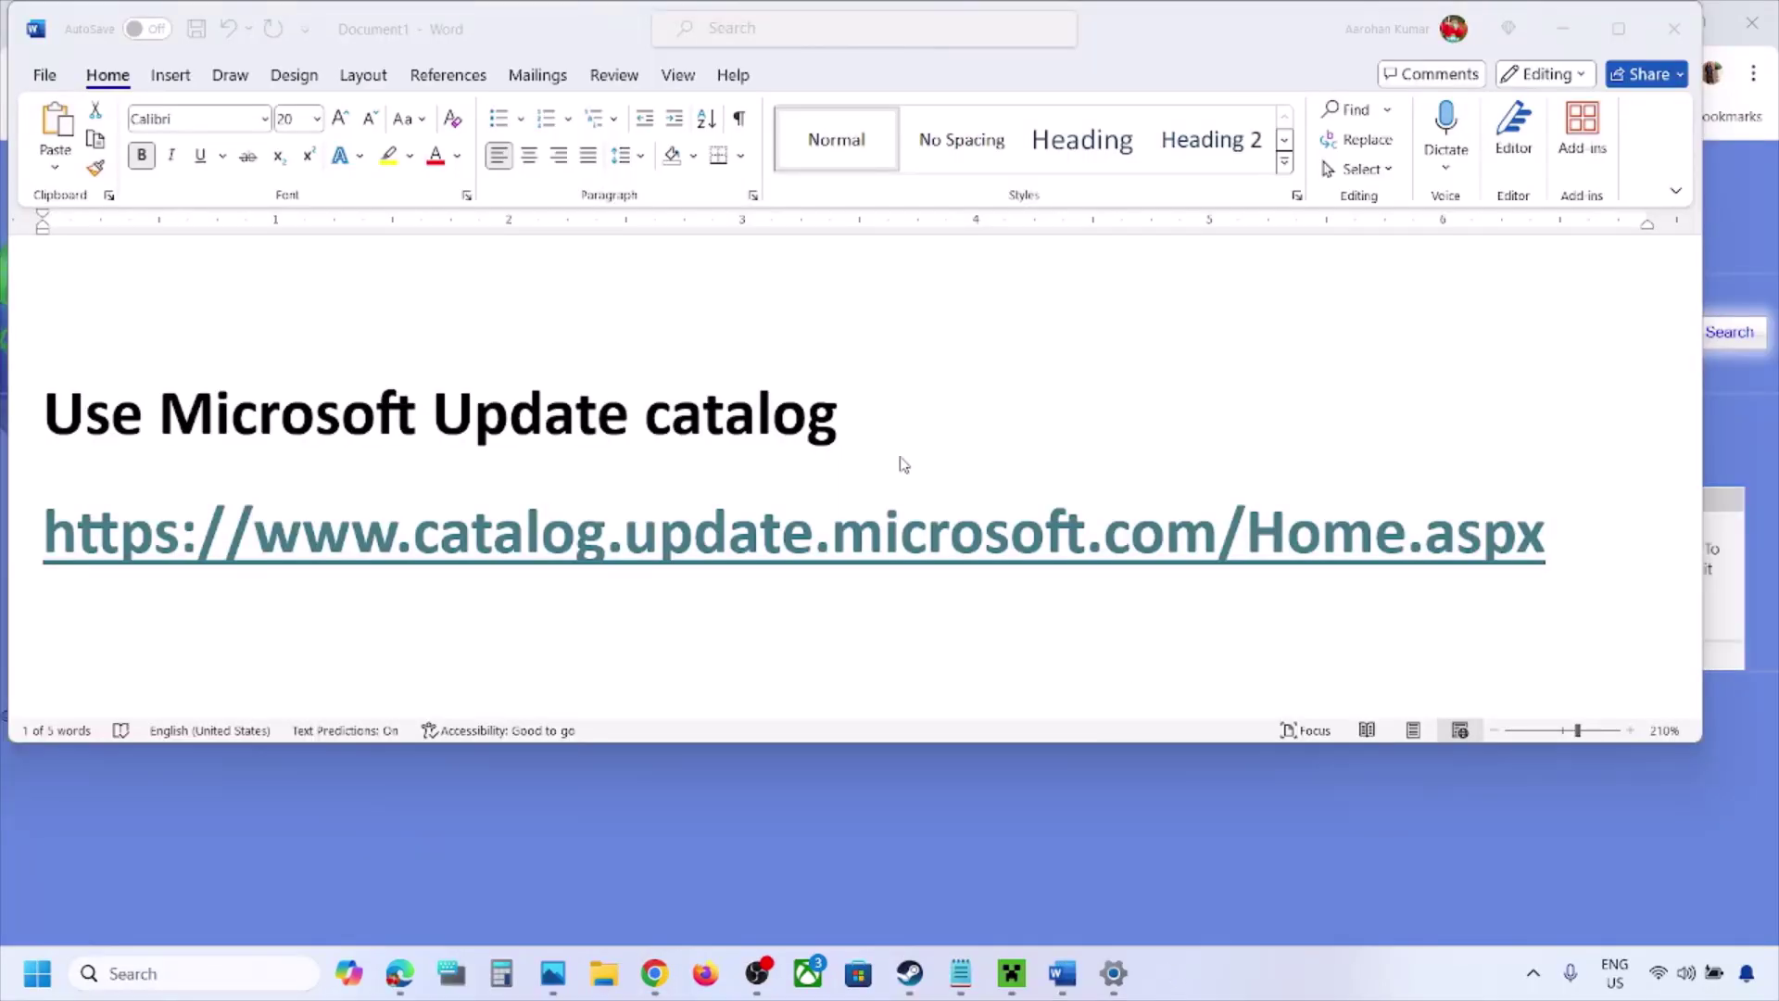
Copy the Microsoft Update Catalog link in Word and switch to the catalog page in Chrome.
triple_click(1146, 542)
right_click(1145, 542)
left_click(1239, 441)
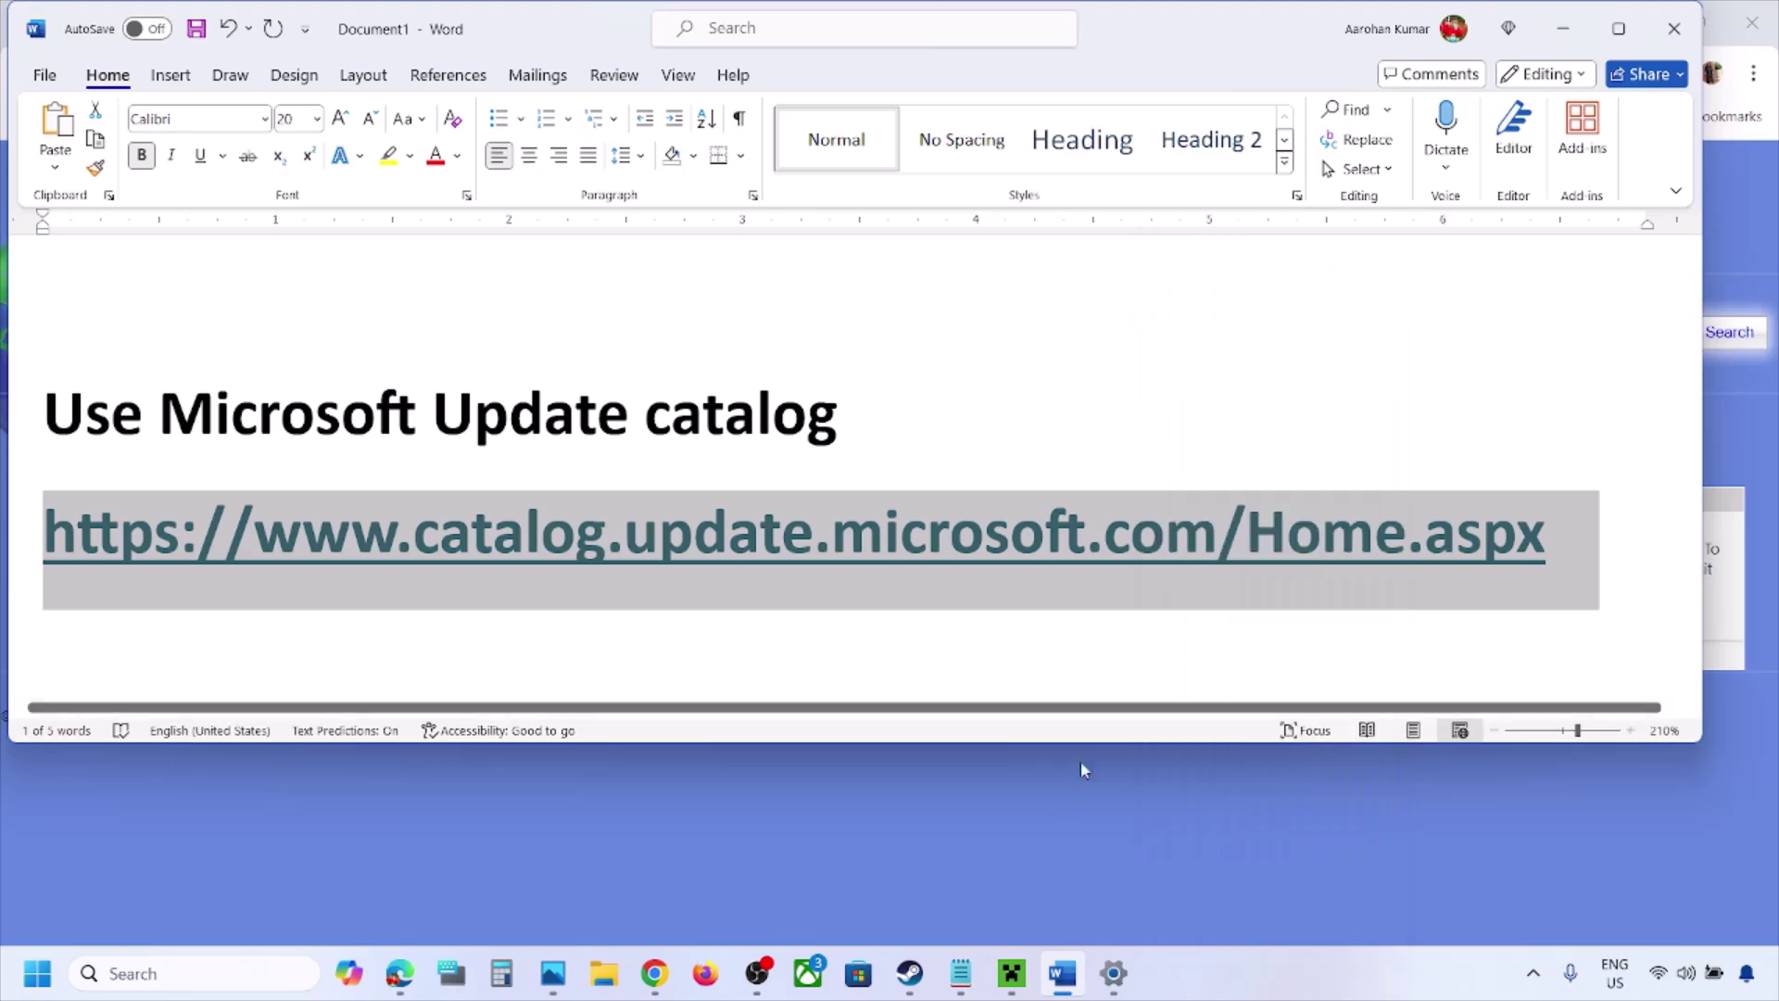
left_click(1033, 827)
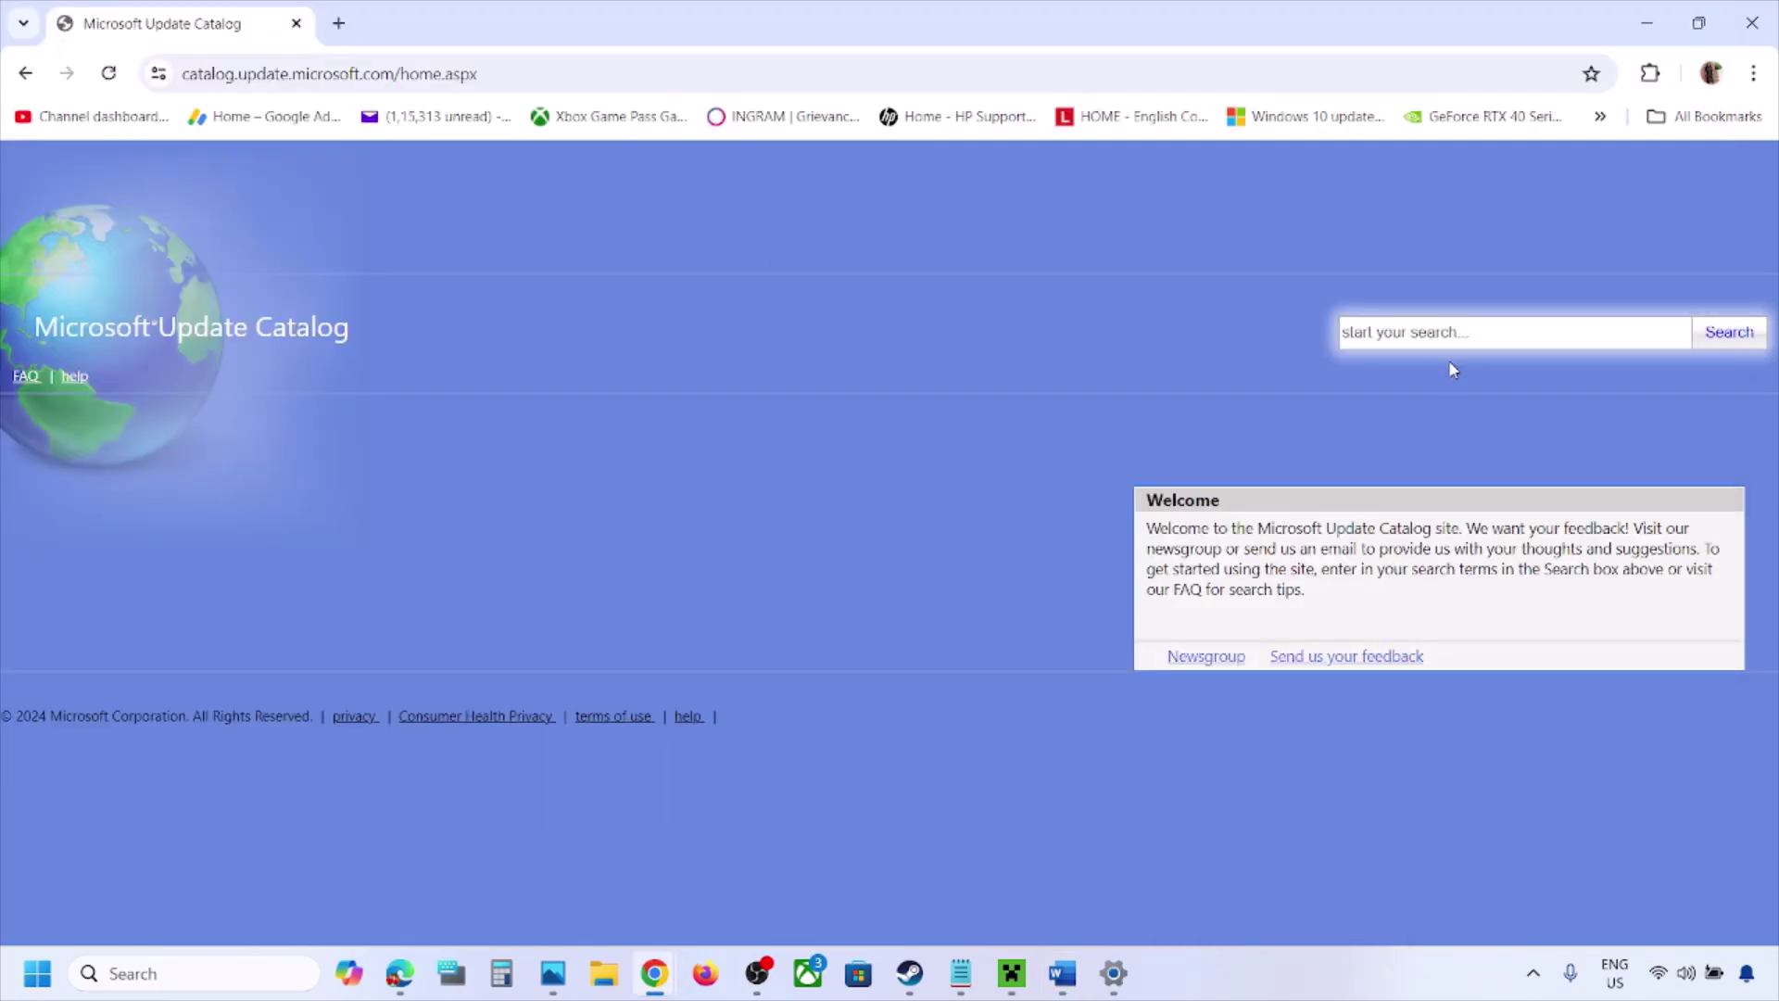
Check the update's KB number in the Windows Update history and search the Microsoft Update Catalog for KB5043145.
left_click(1409, 334)
left_click(1113, 973)
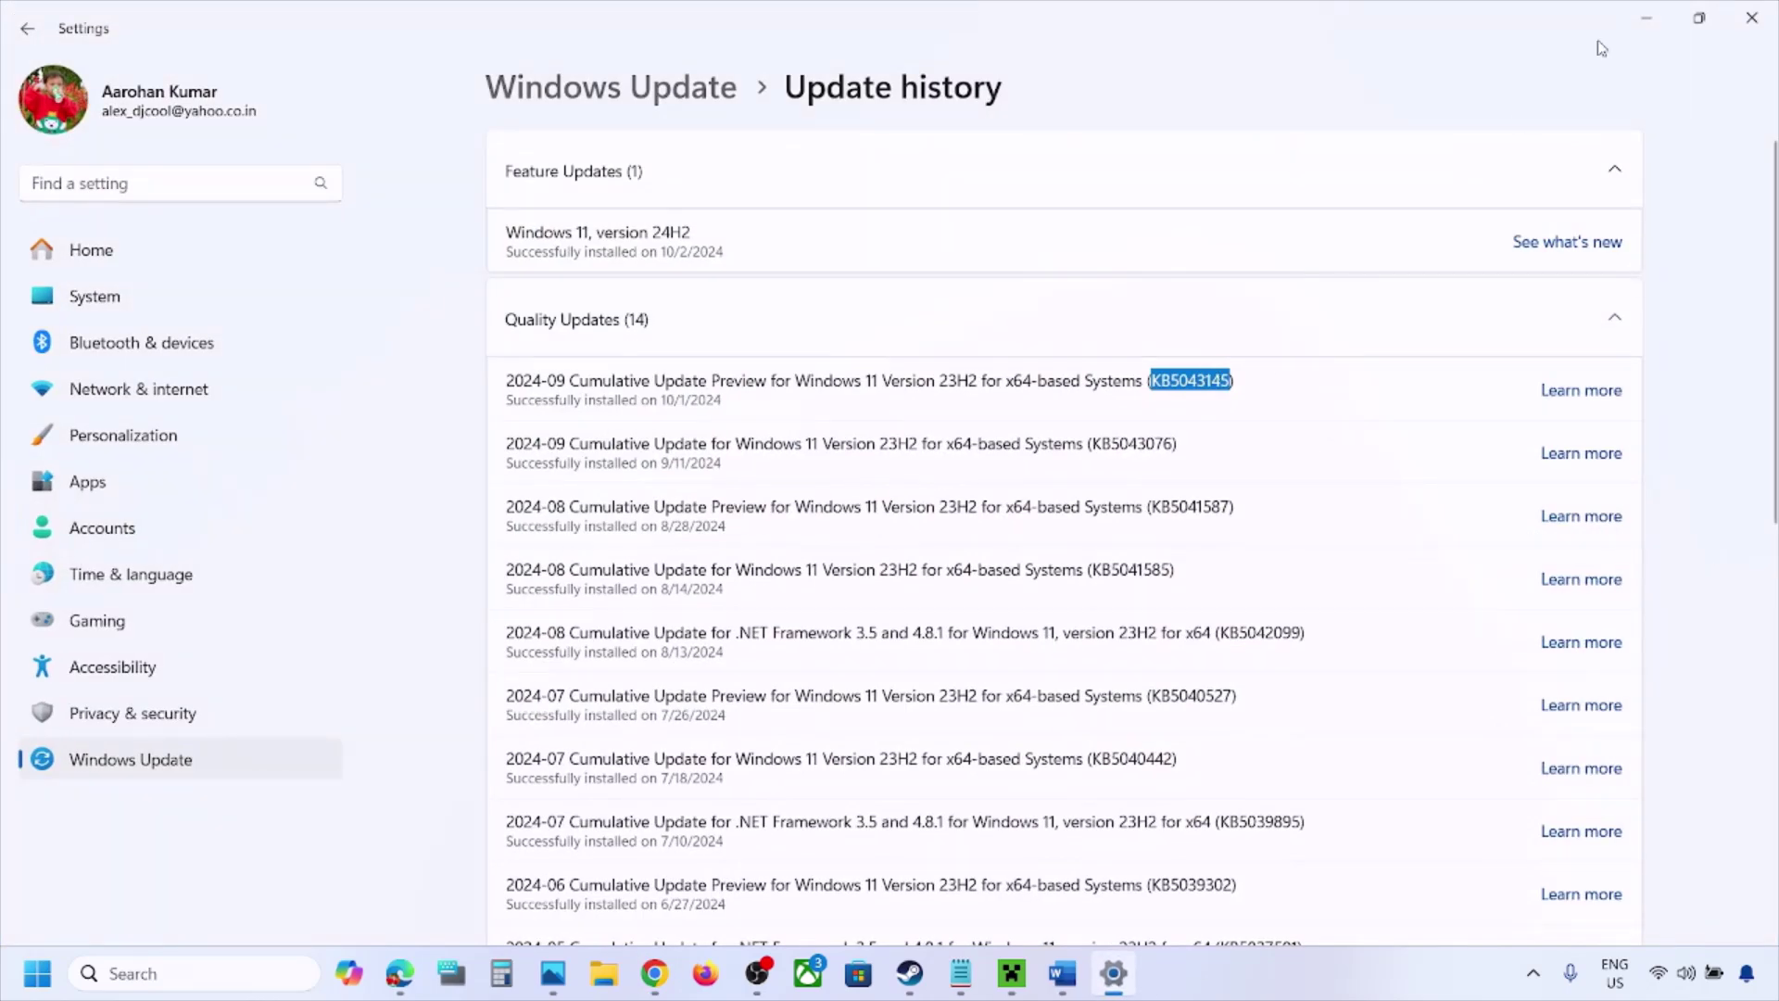
left_click(1645, 18)
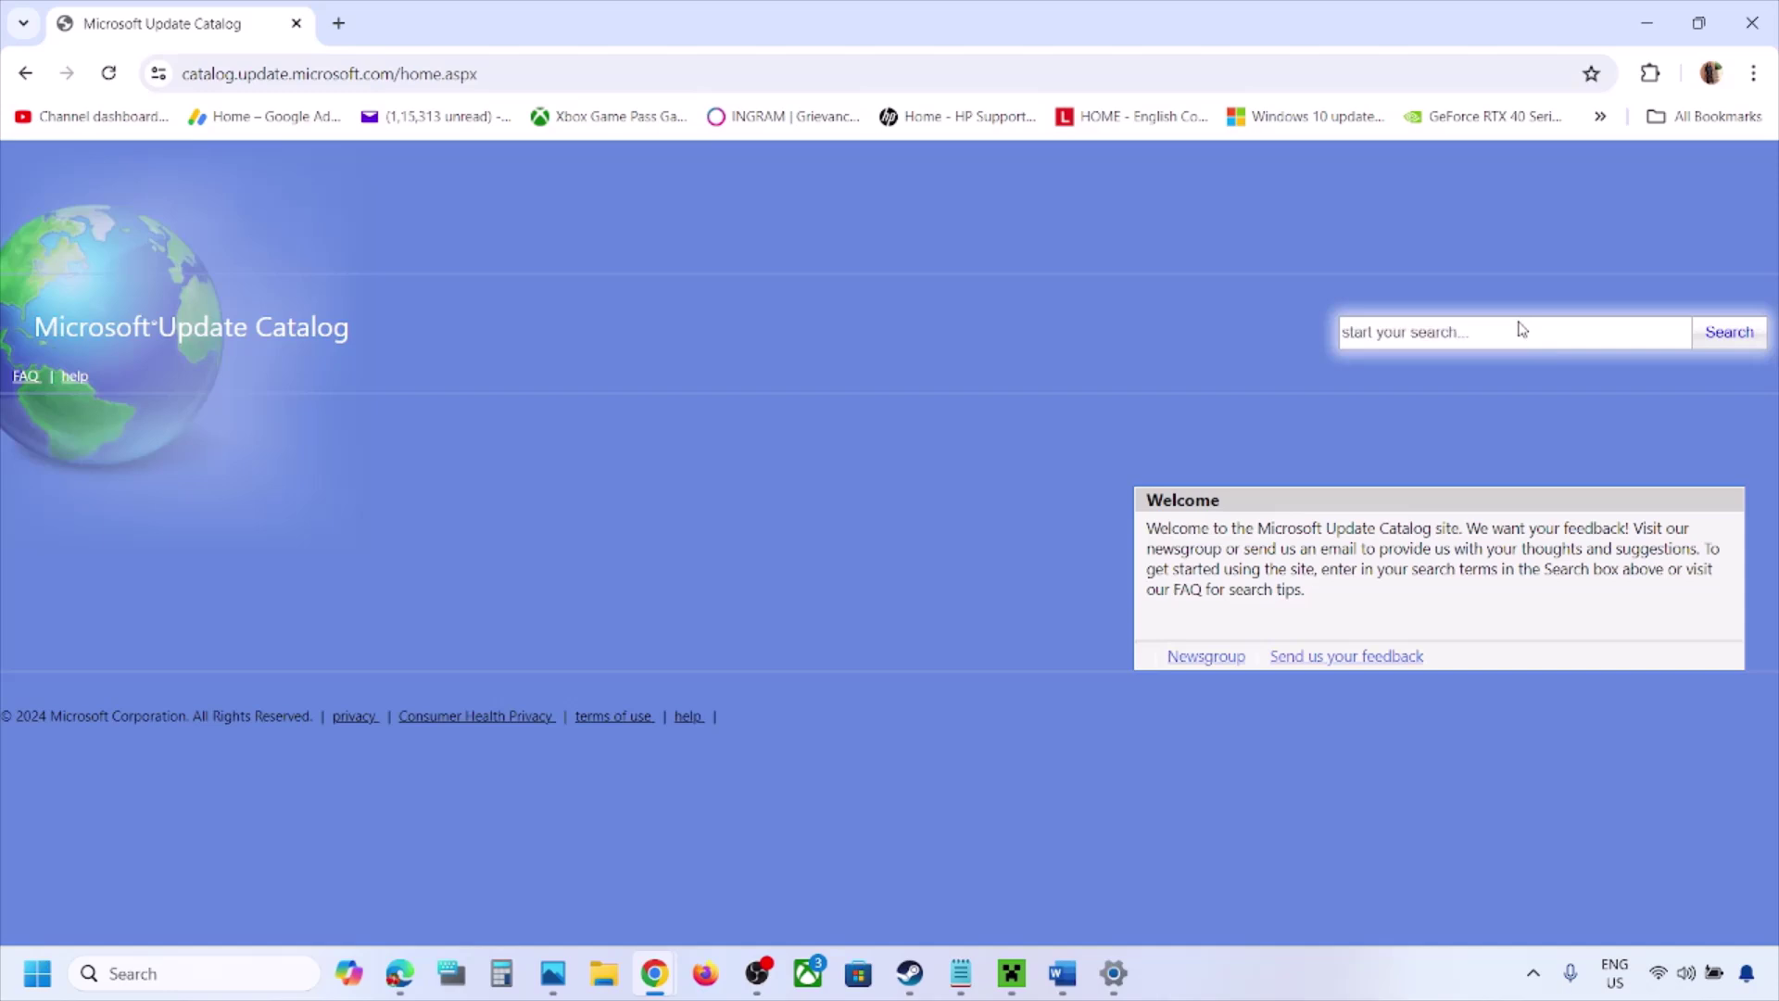
left_click(1483, 335)
key("ctrl+v")
left_click(1730, 331)
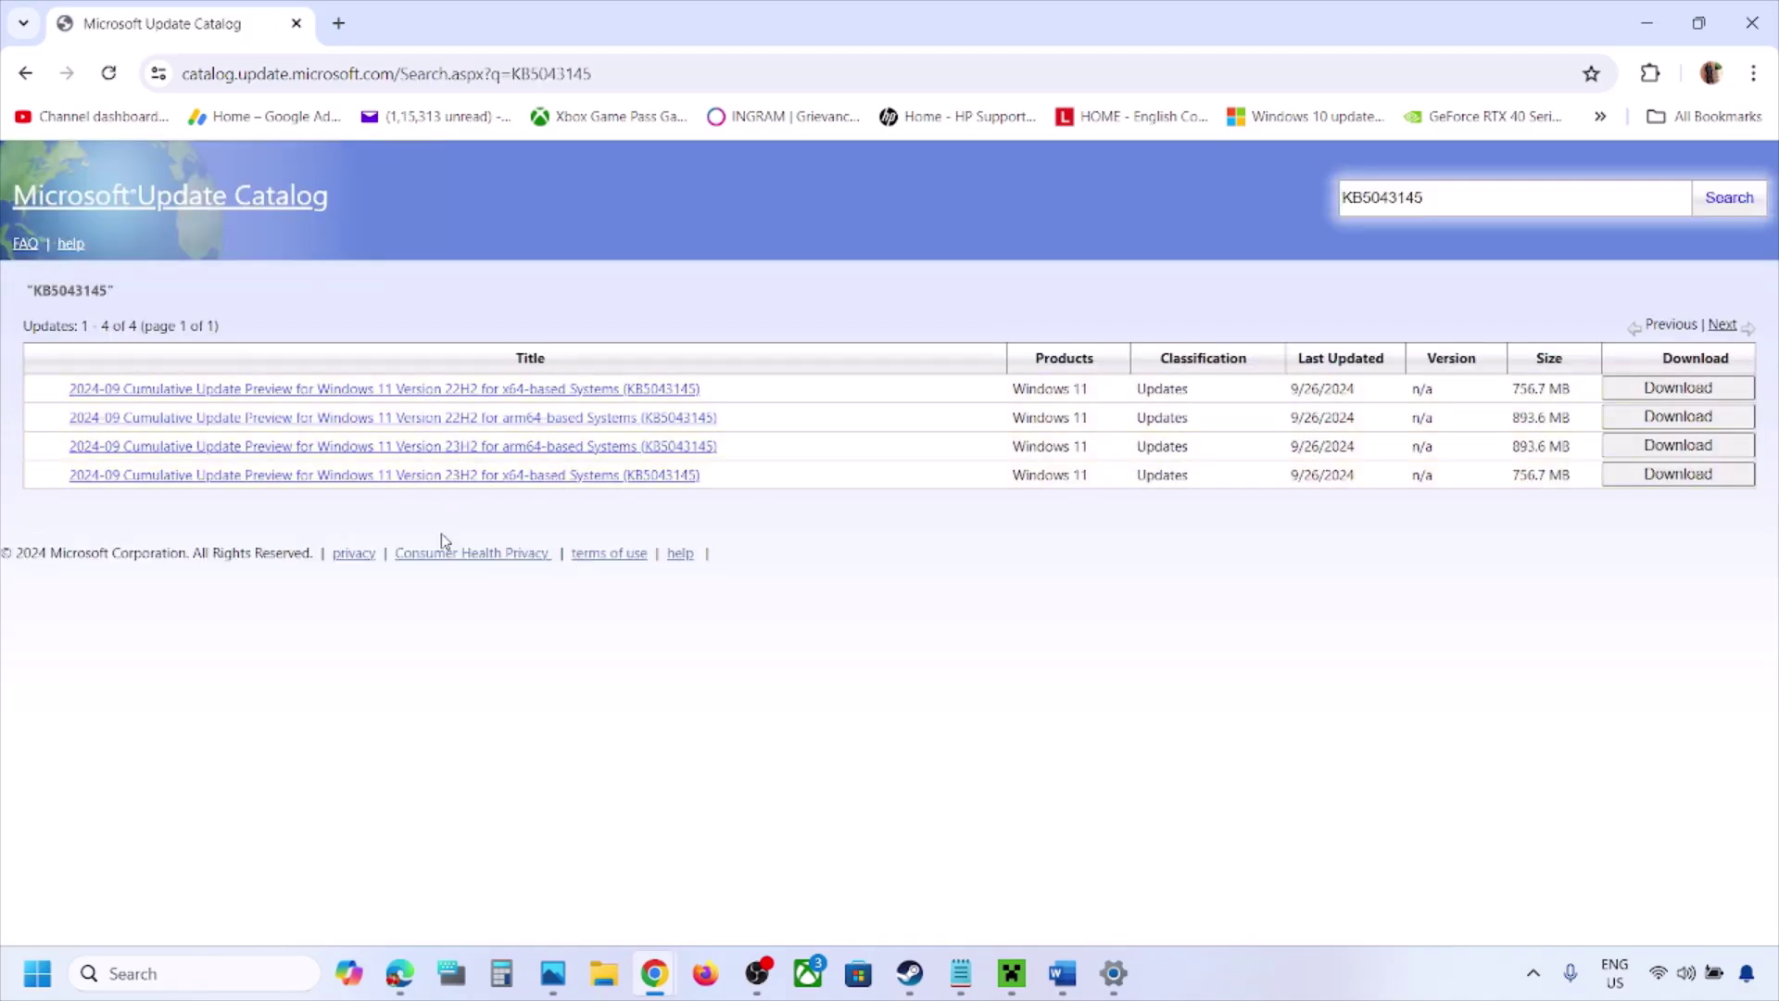
Run winver to check the installed Windows version, and move the About Windows dialog clear of the update titles.
left_click(152, 975)
type("w")
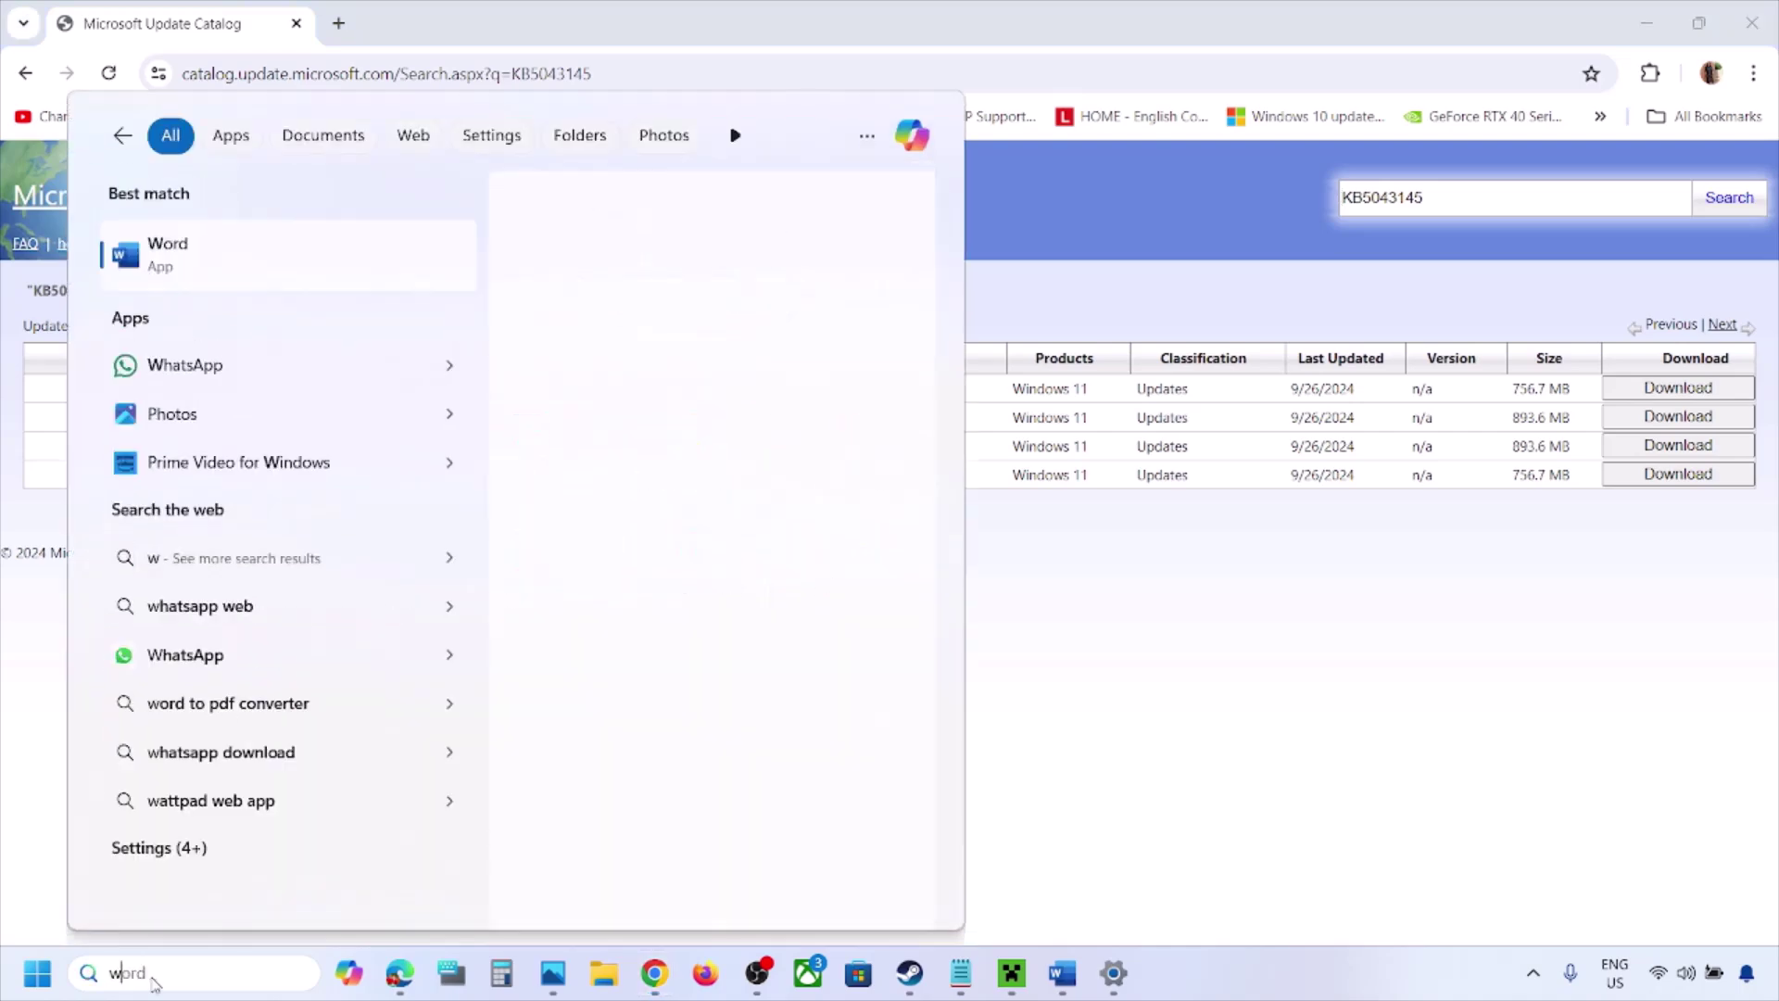
type("inver")
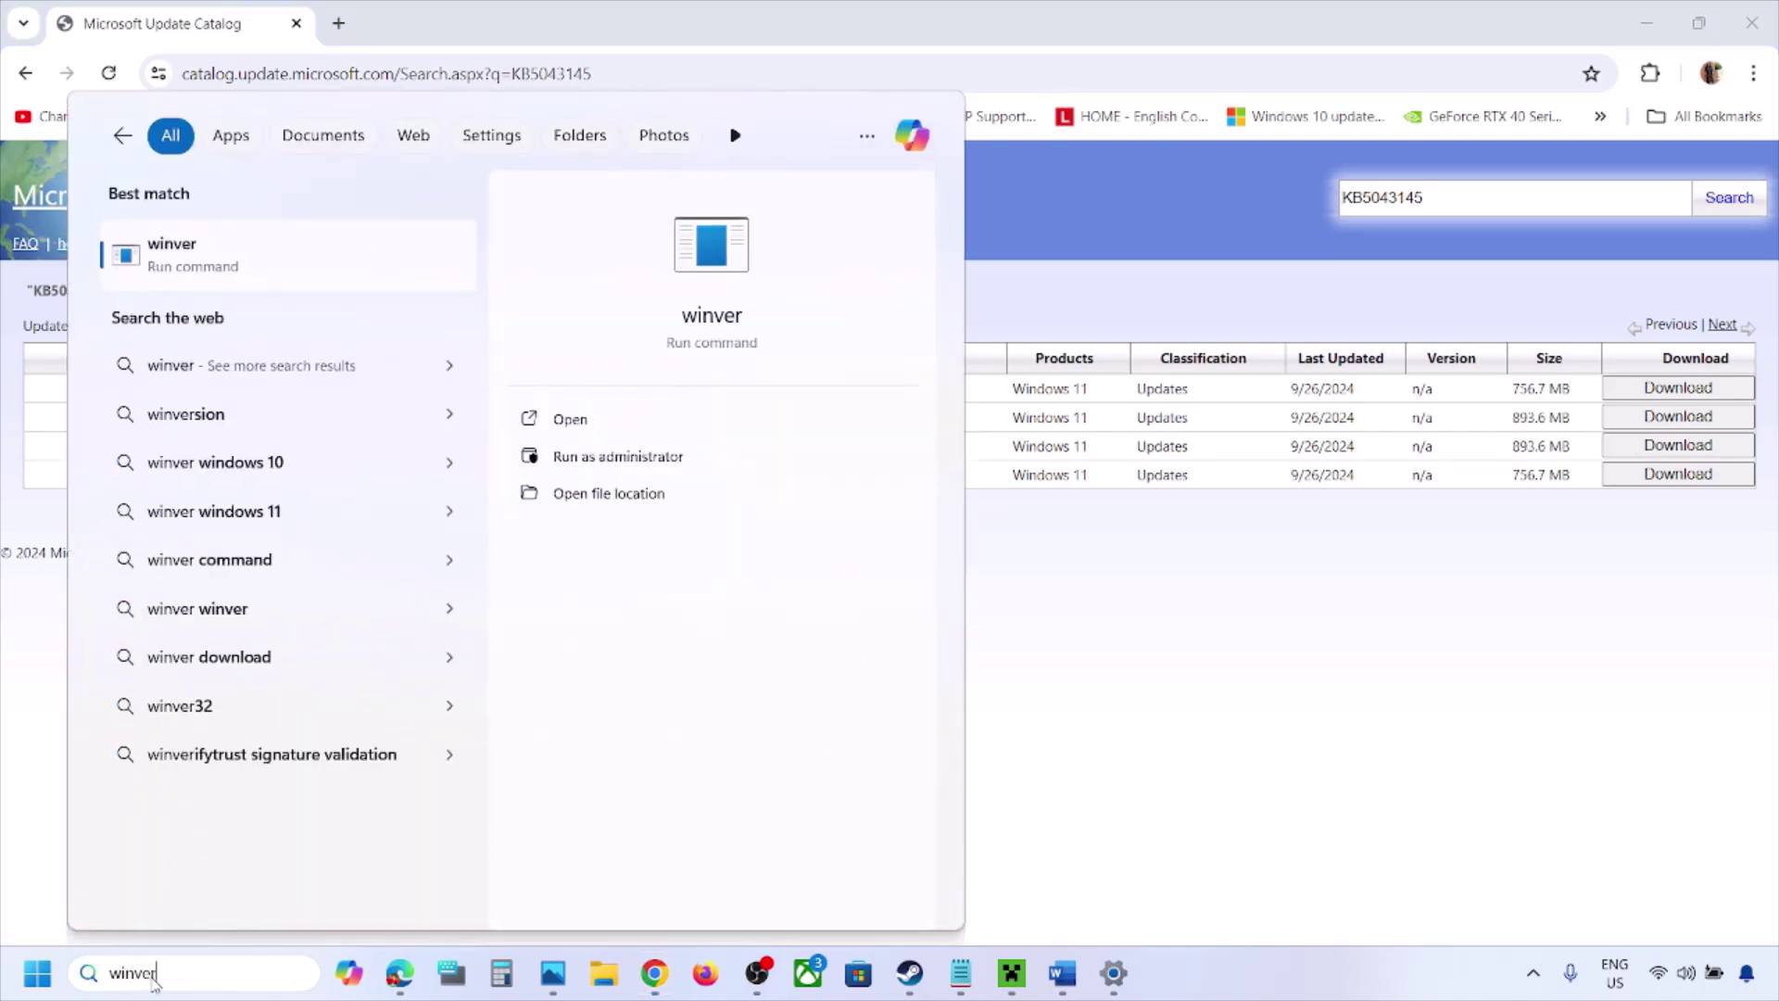
left_click(181, 262)
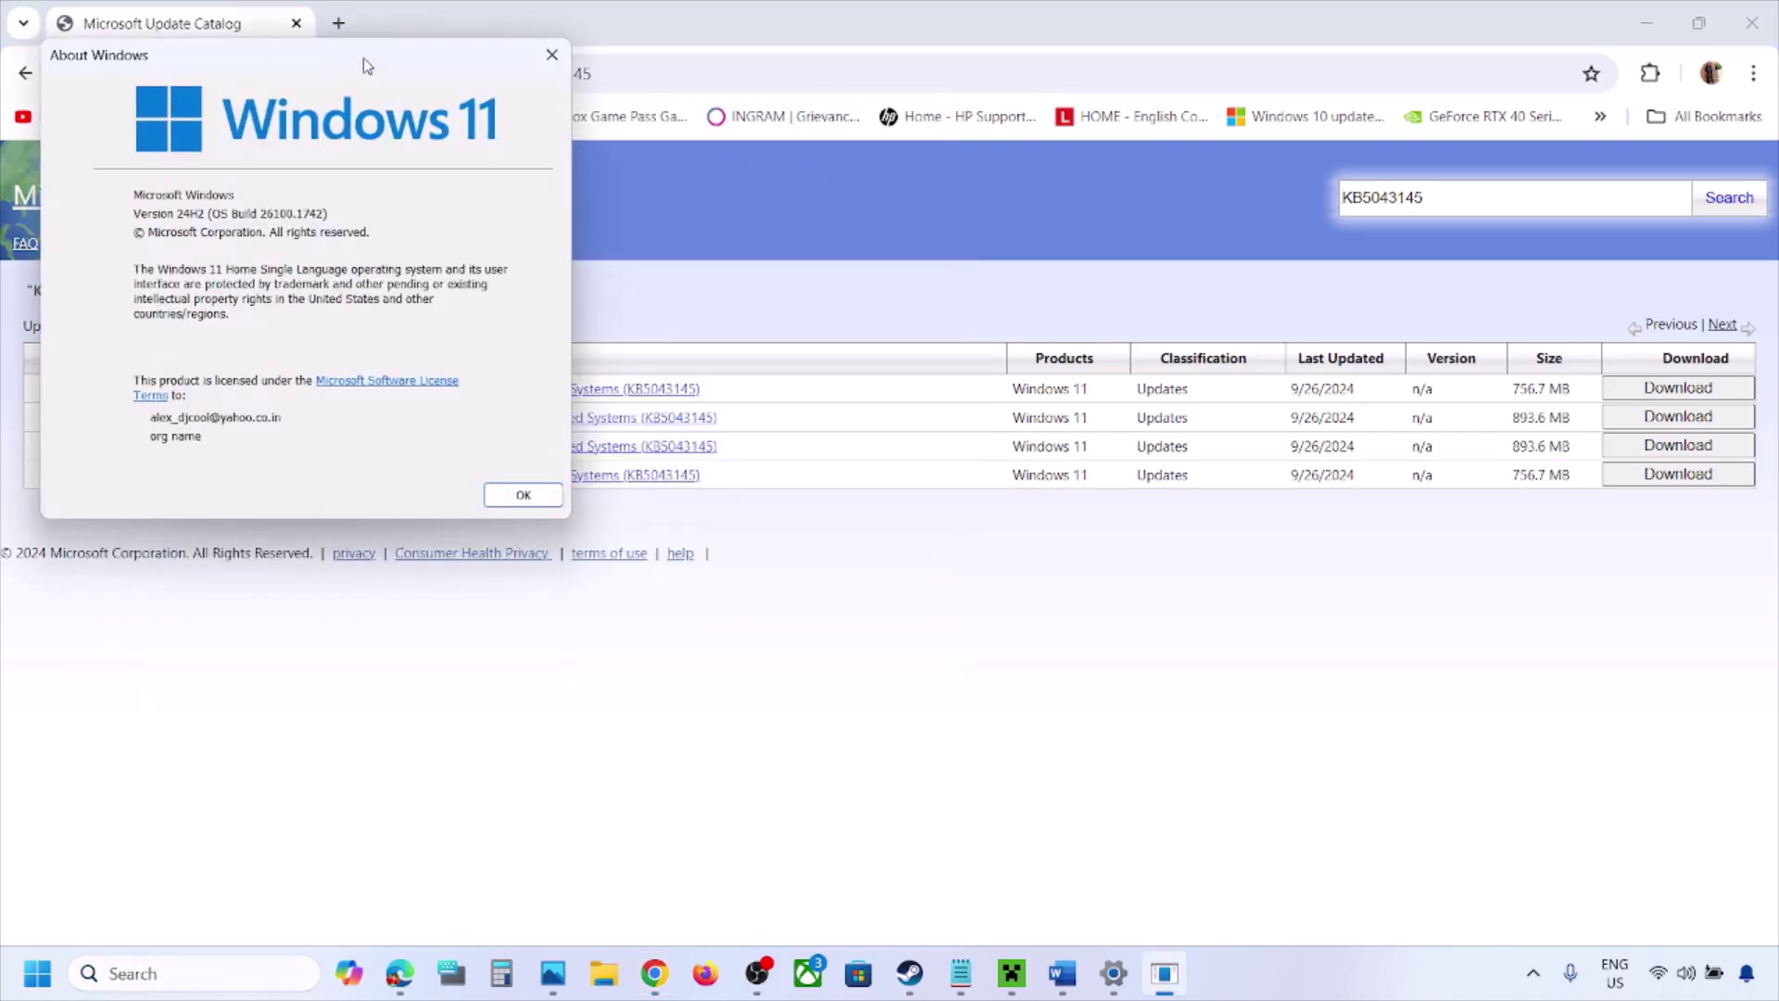
left_click_drag(365, 59, 971, 428)
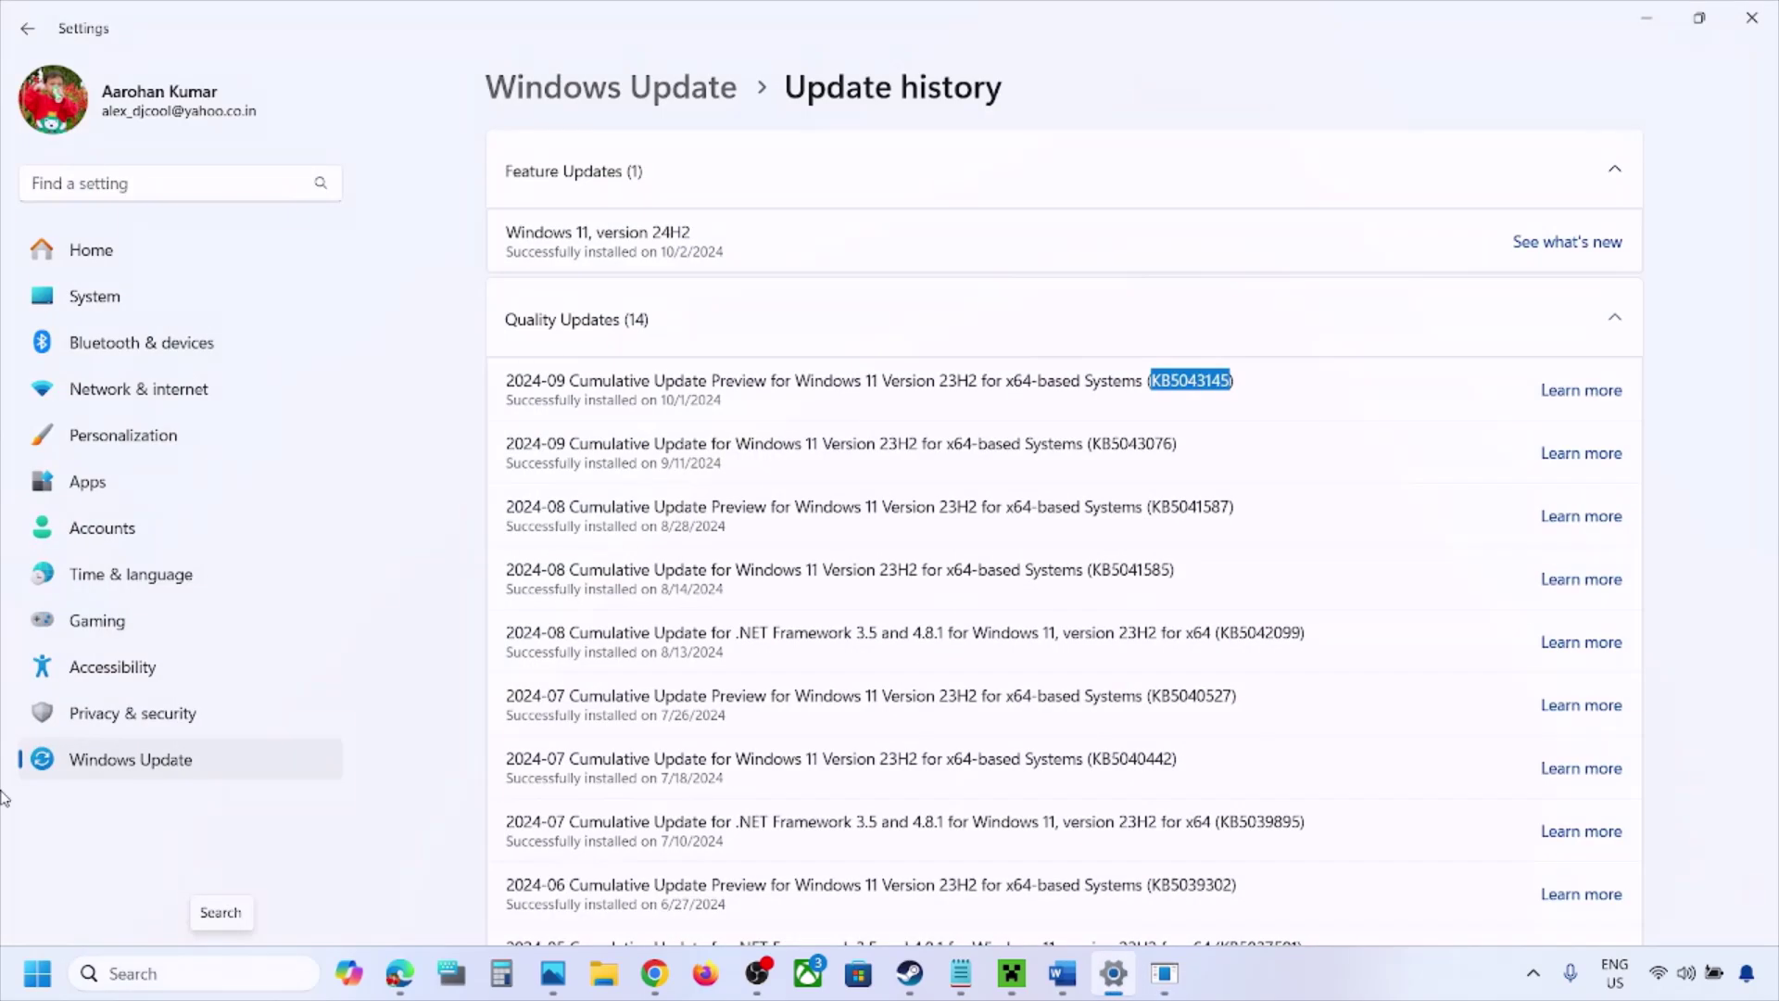
Open the System About page in Settings, highlight the processor architecture under System type, and return to the catalog results.
left_click(100, 312)
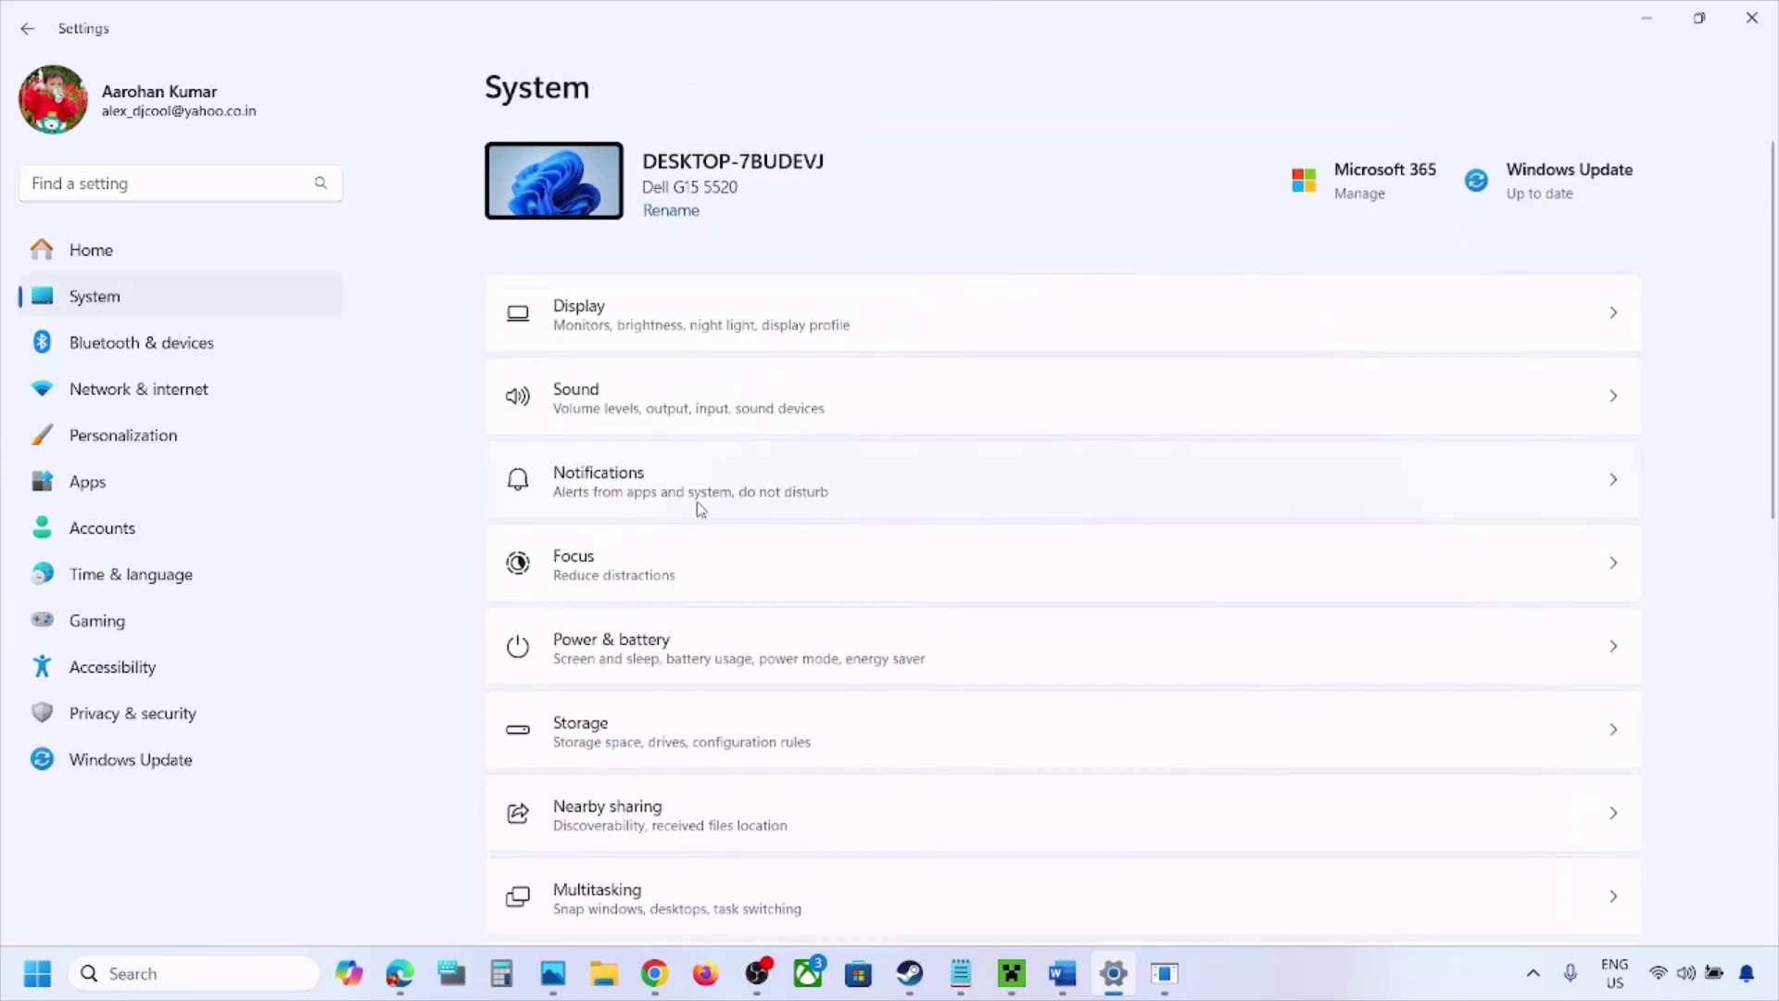
scroll(701, 538, "down", 10)
left_click(639, 845)
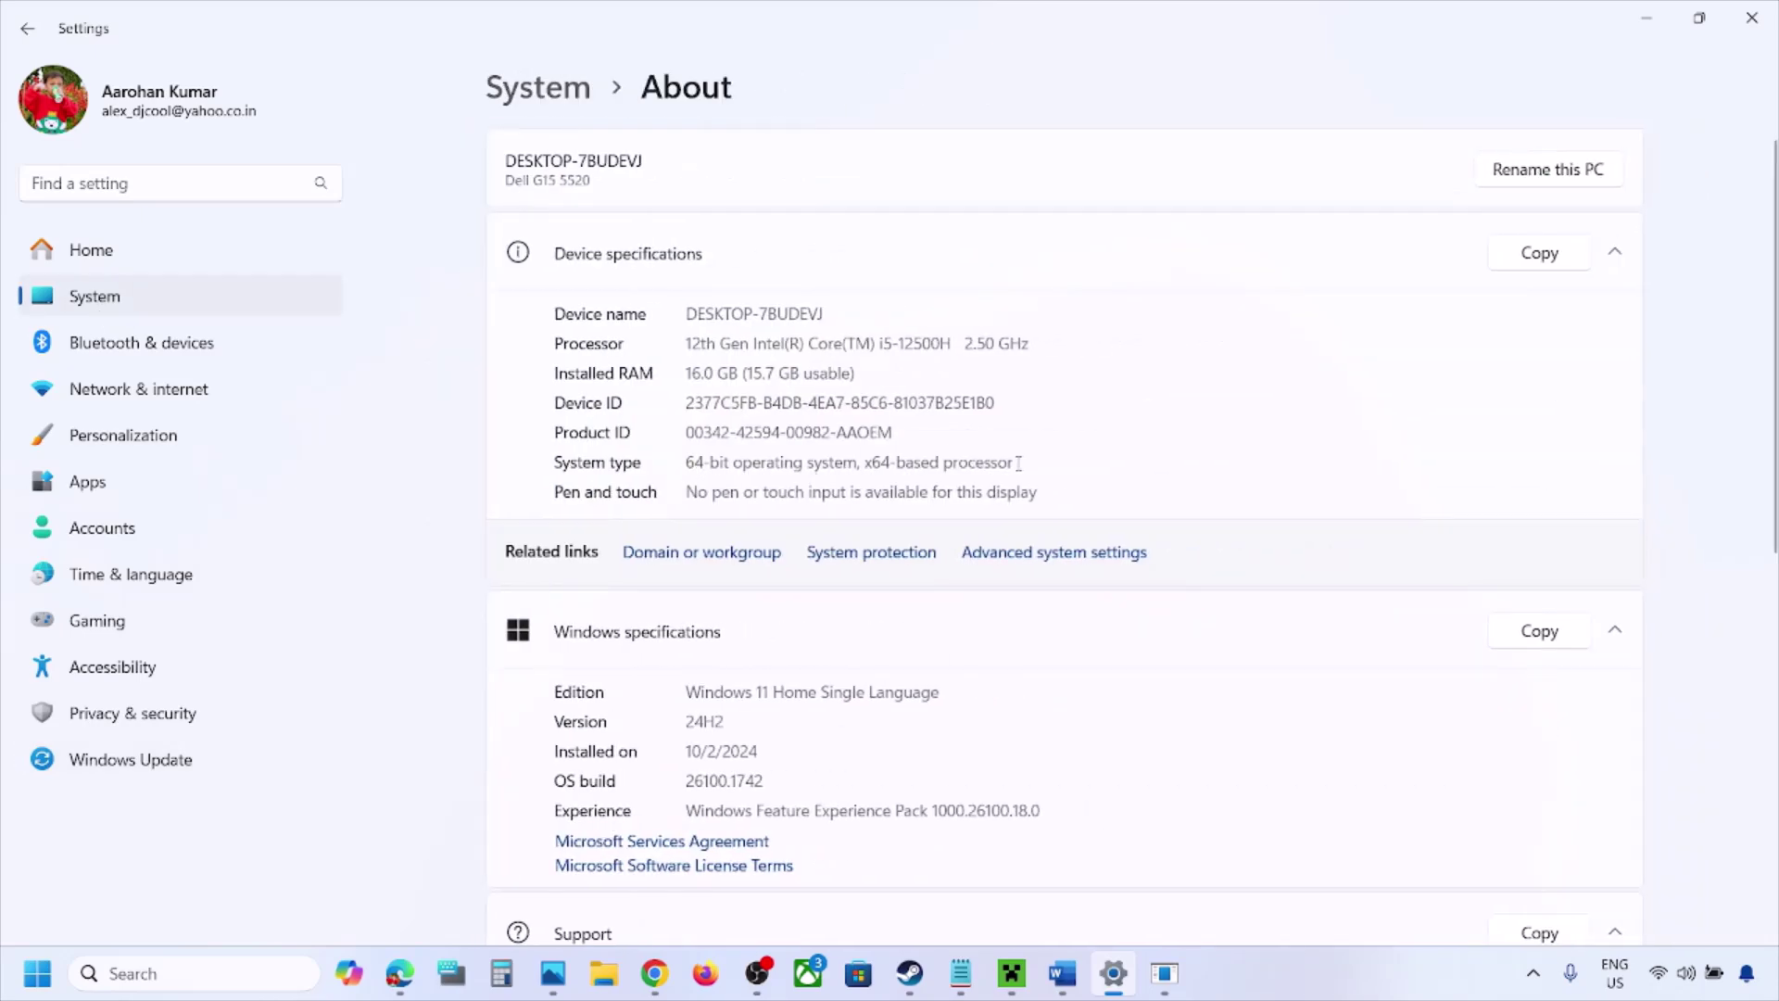
left_click_drag(1018, 464, 802, 463)
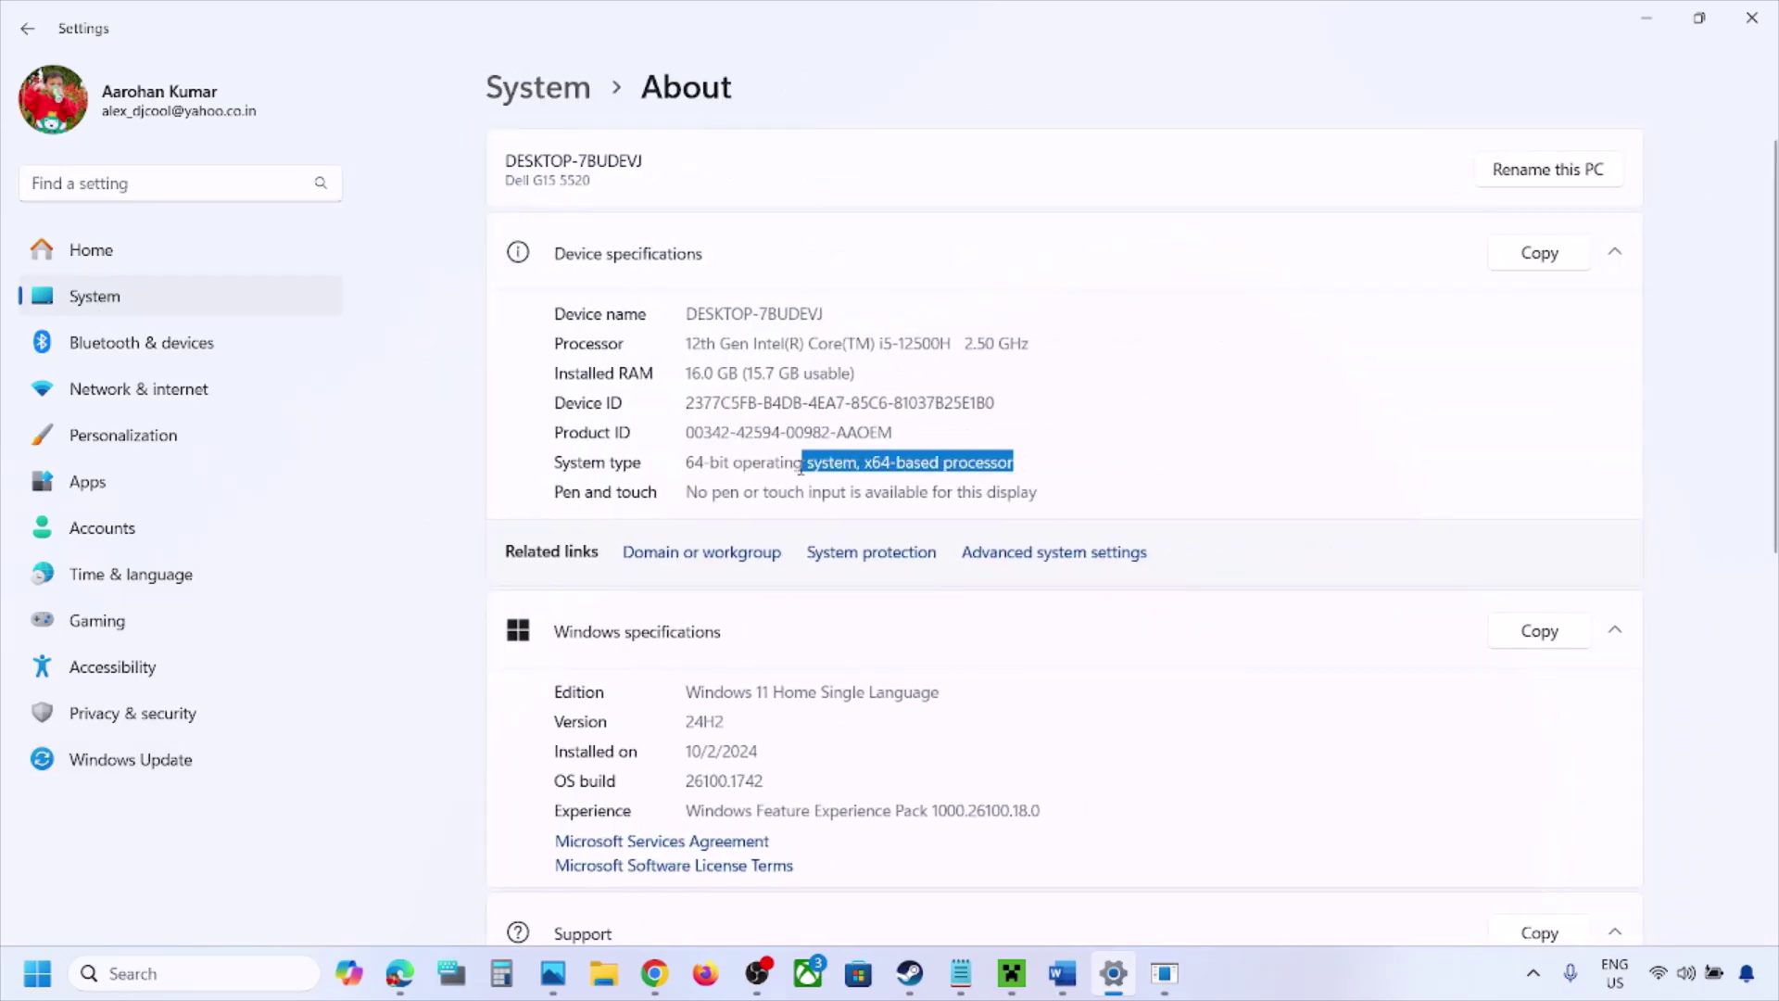
left_click(1651, 26)
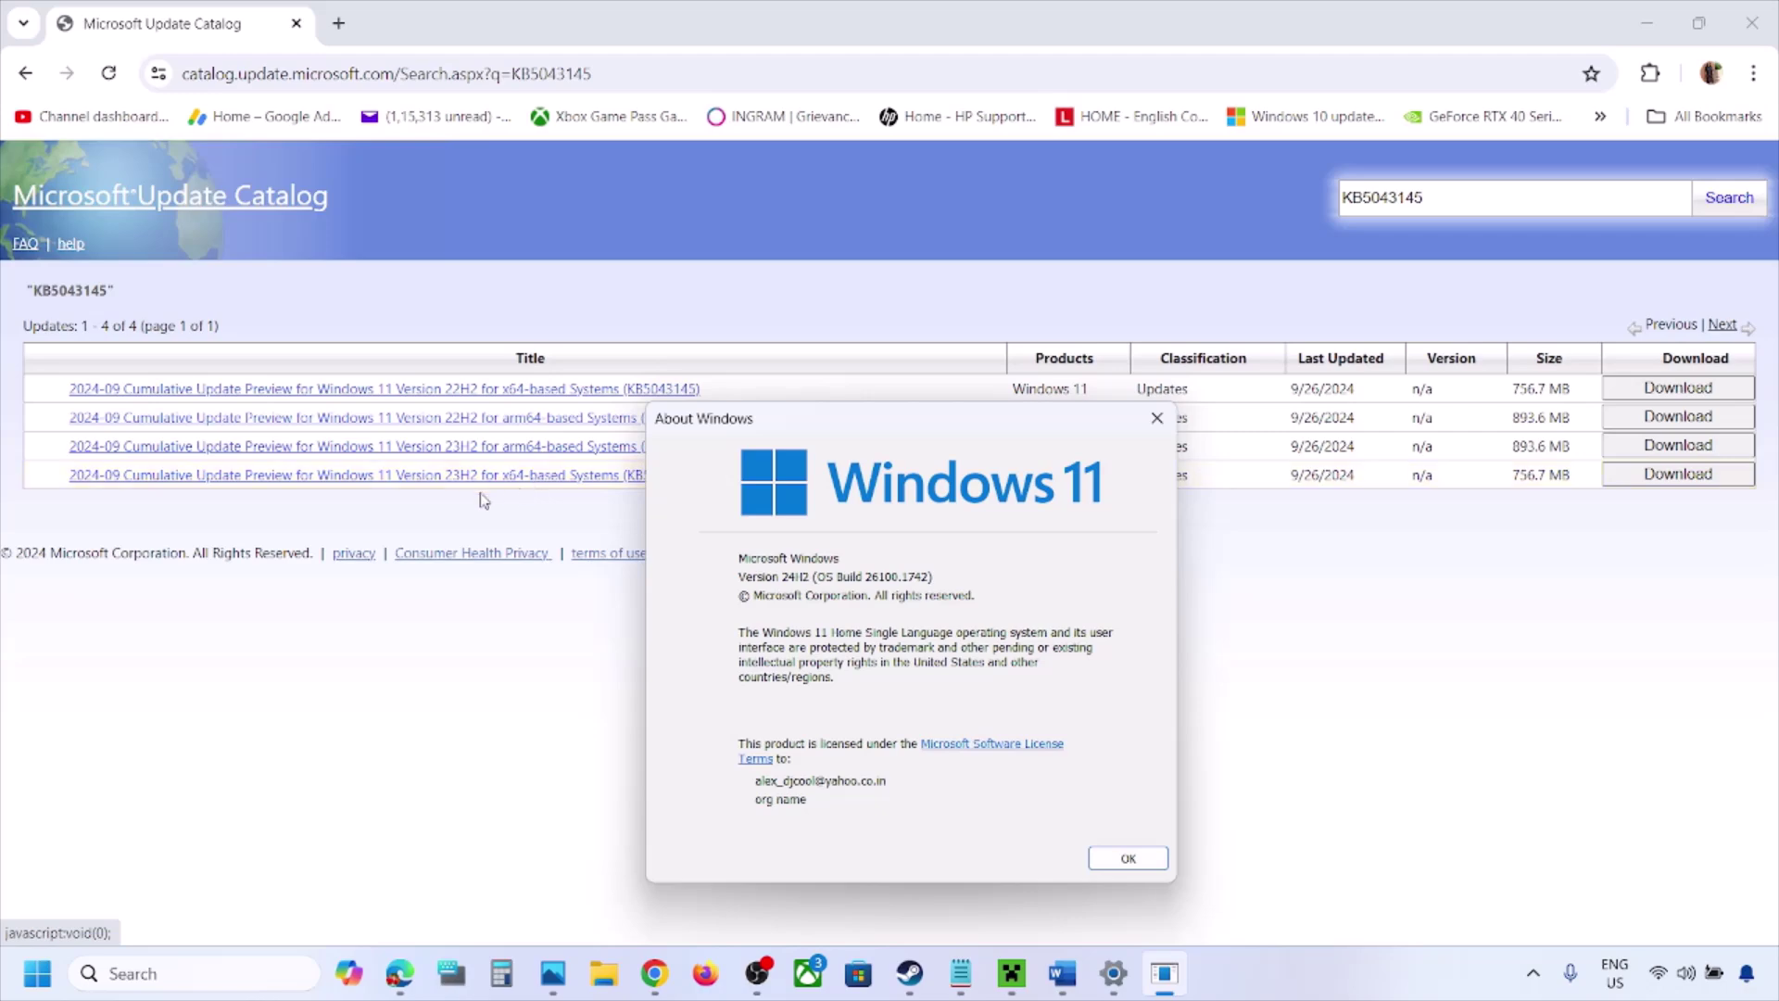
key("Escape")
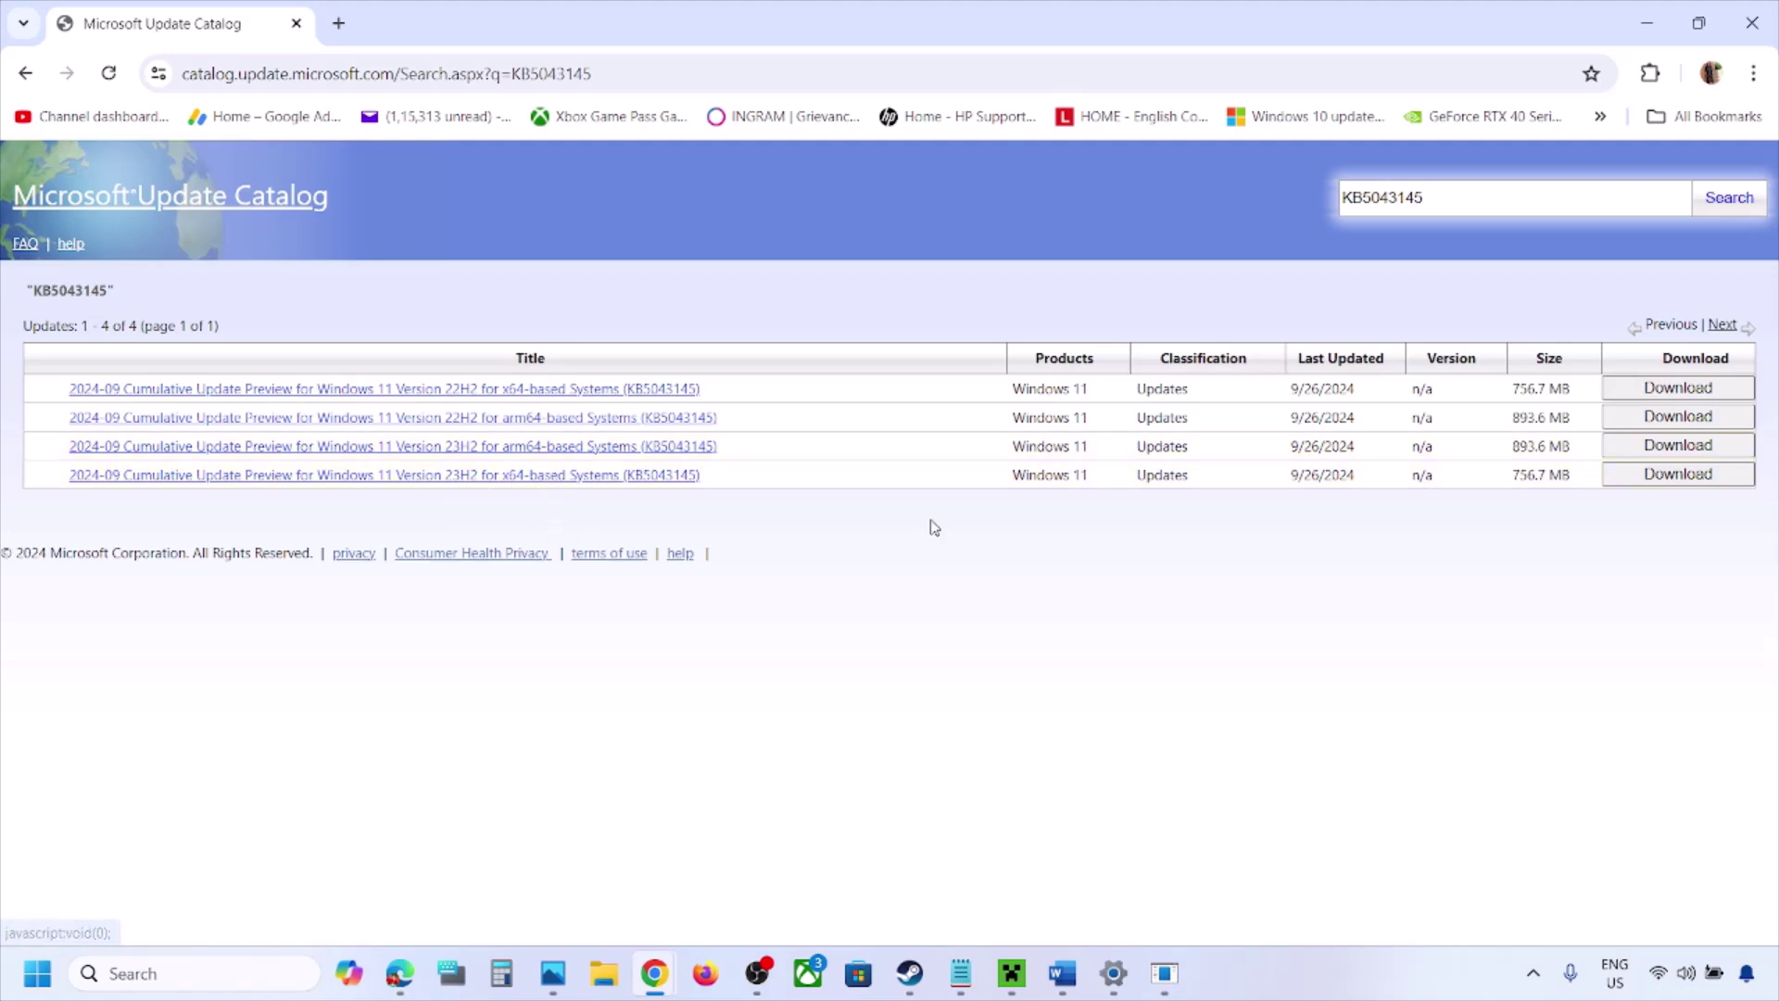
Download the KB5043145 .msu file for Windows 11 Version 23H2 x64-based systems and check its download progress.
left_click(1679, 474)
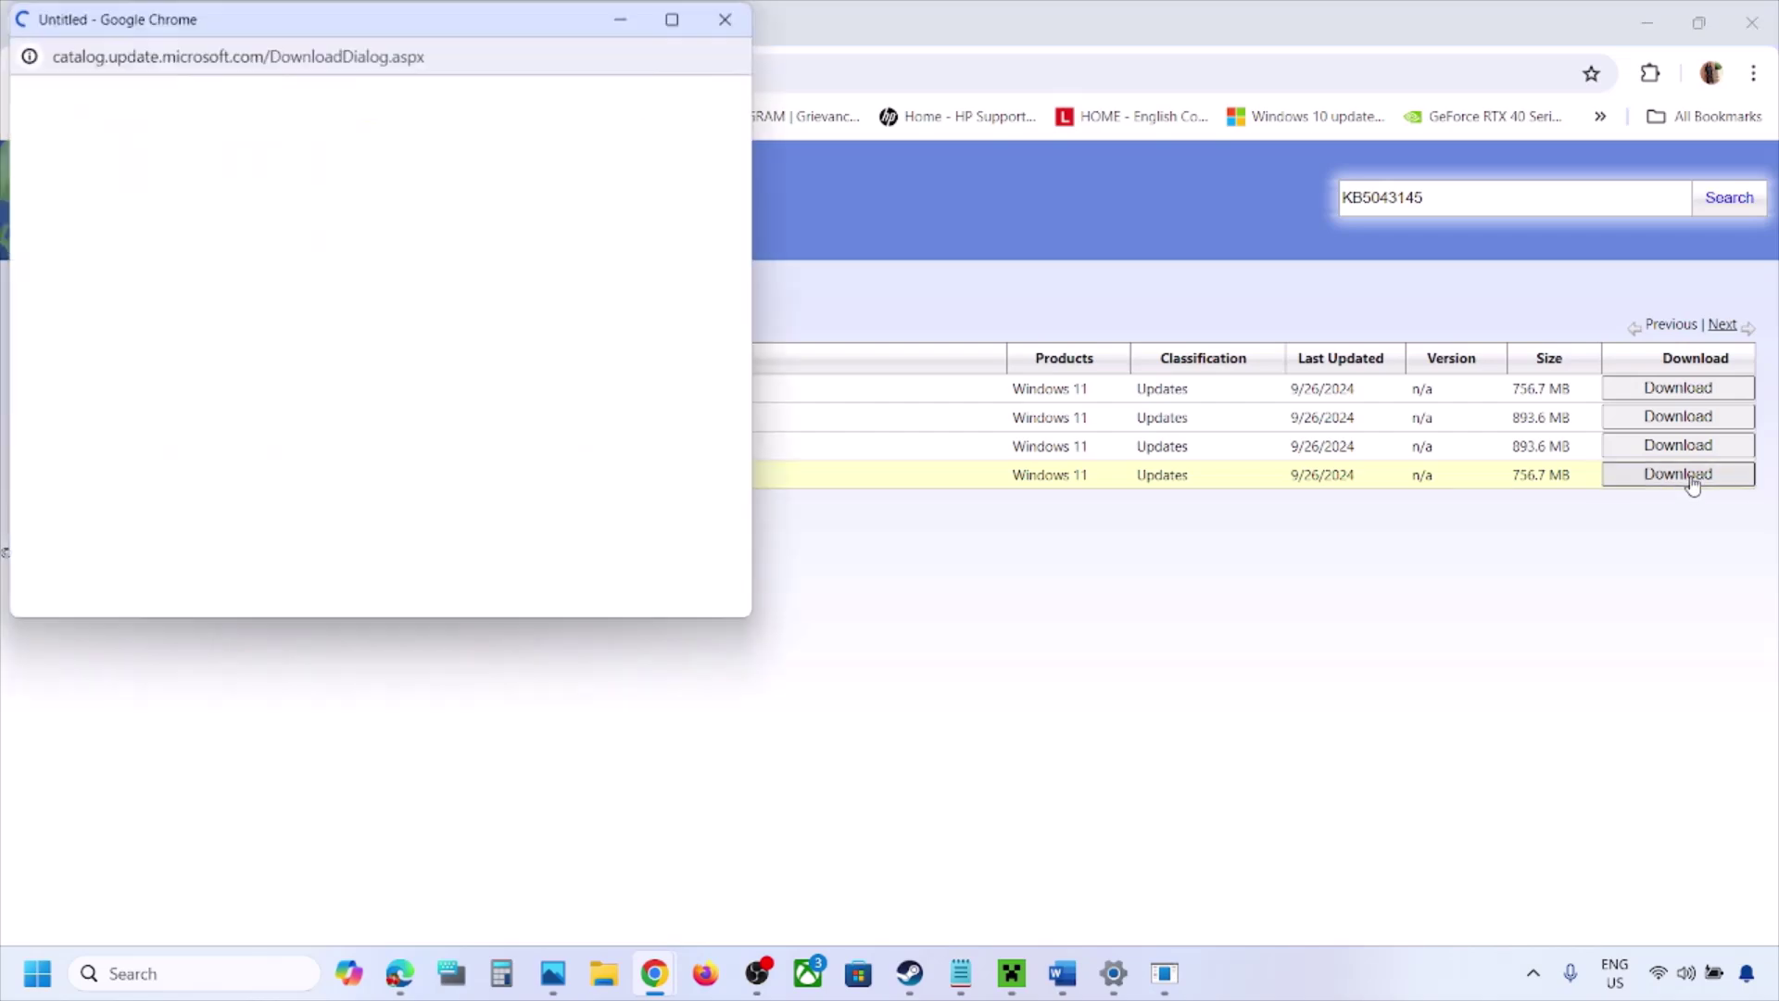
left_click_drag(473, 31, 910, 174)
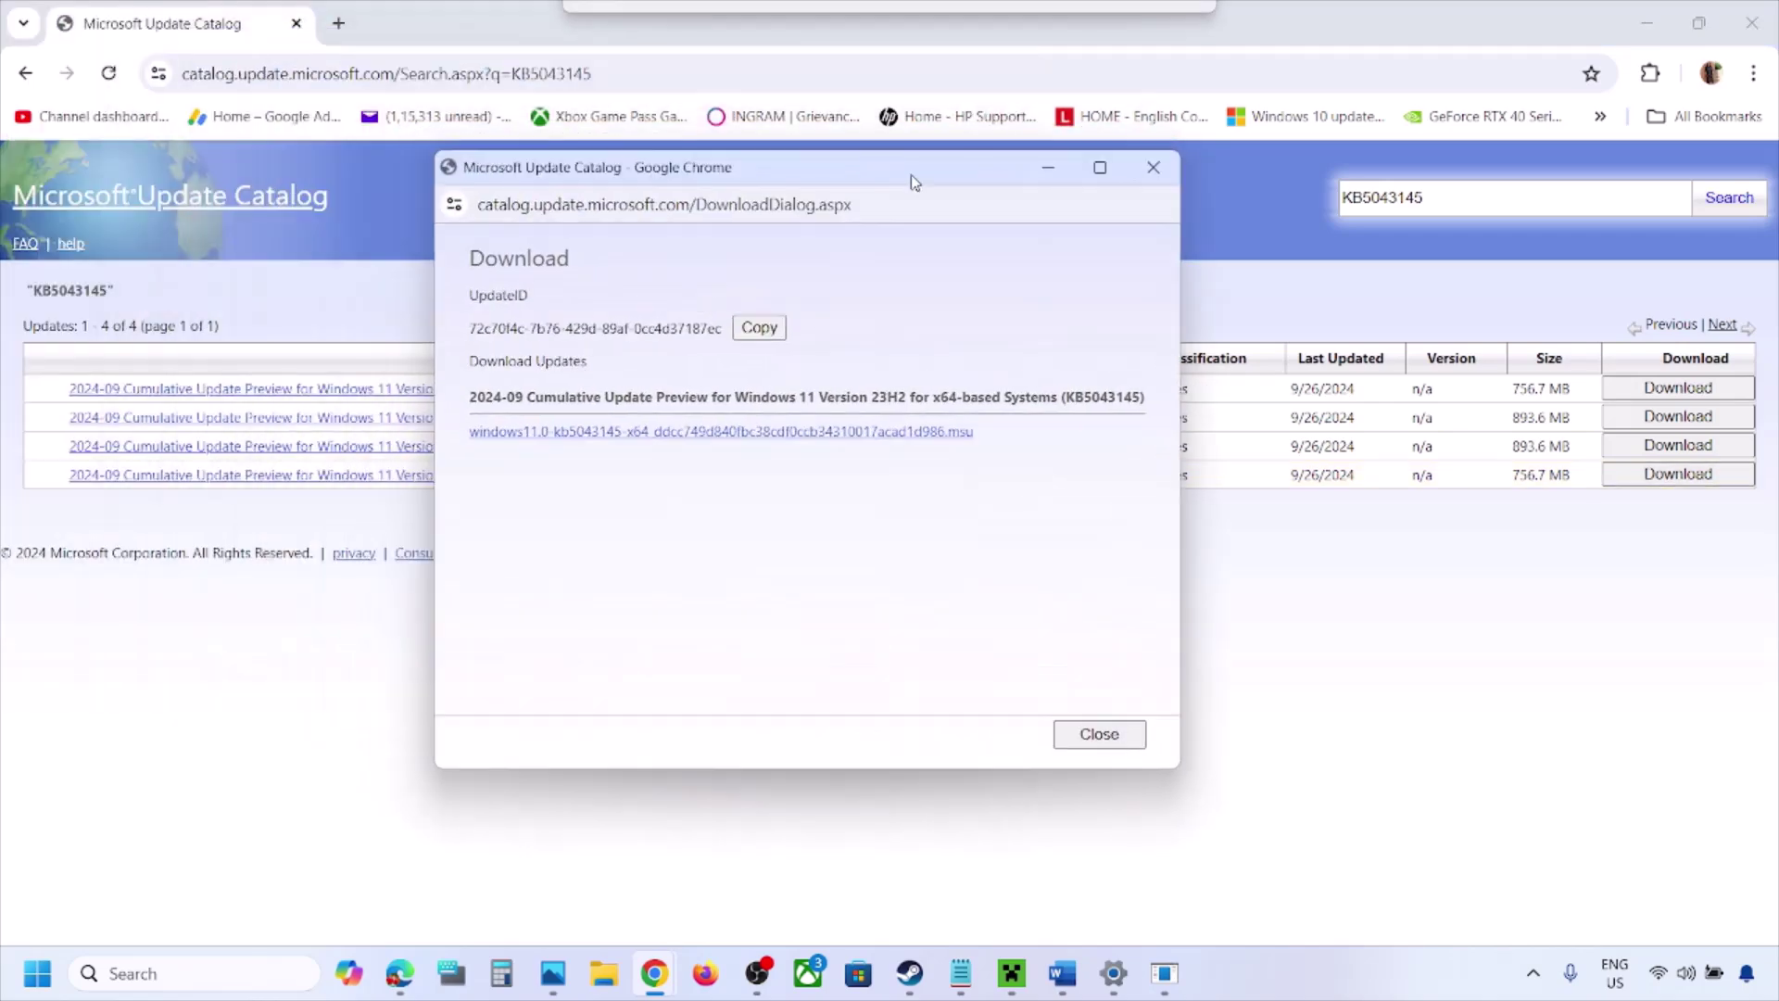
left_click(799, 434)
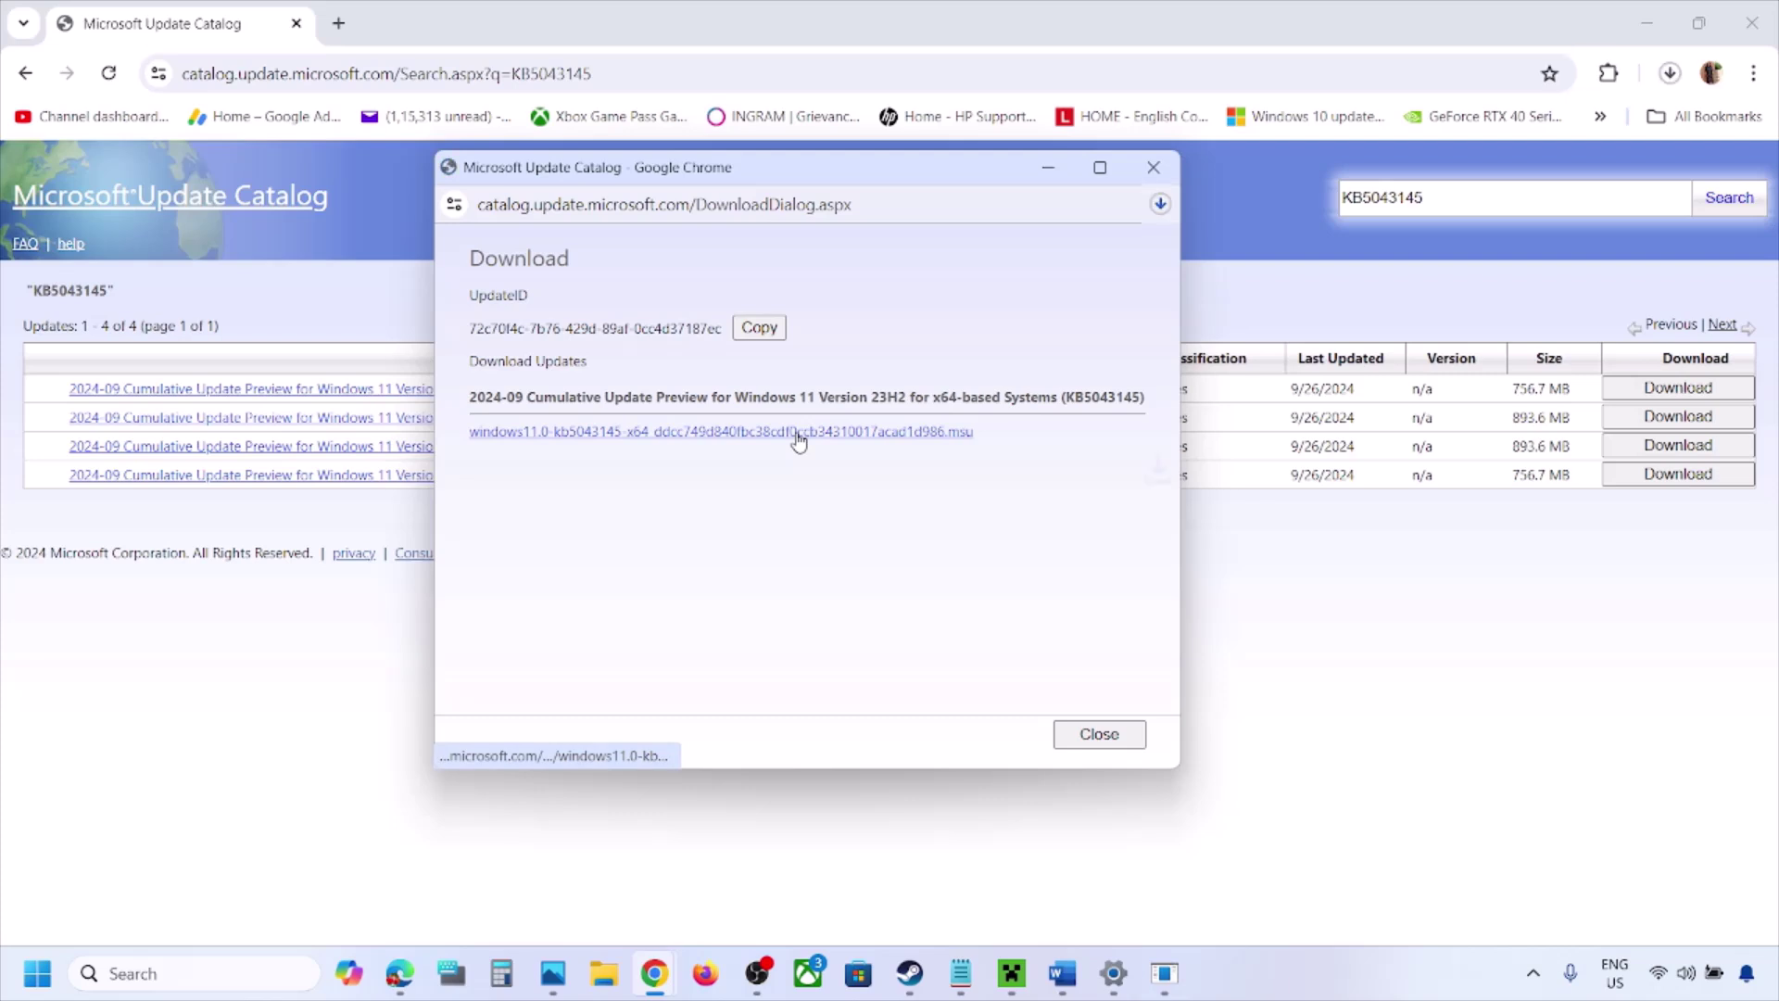
left_click(1162, 206)
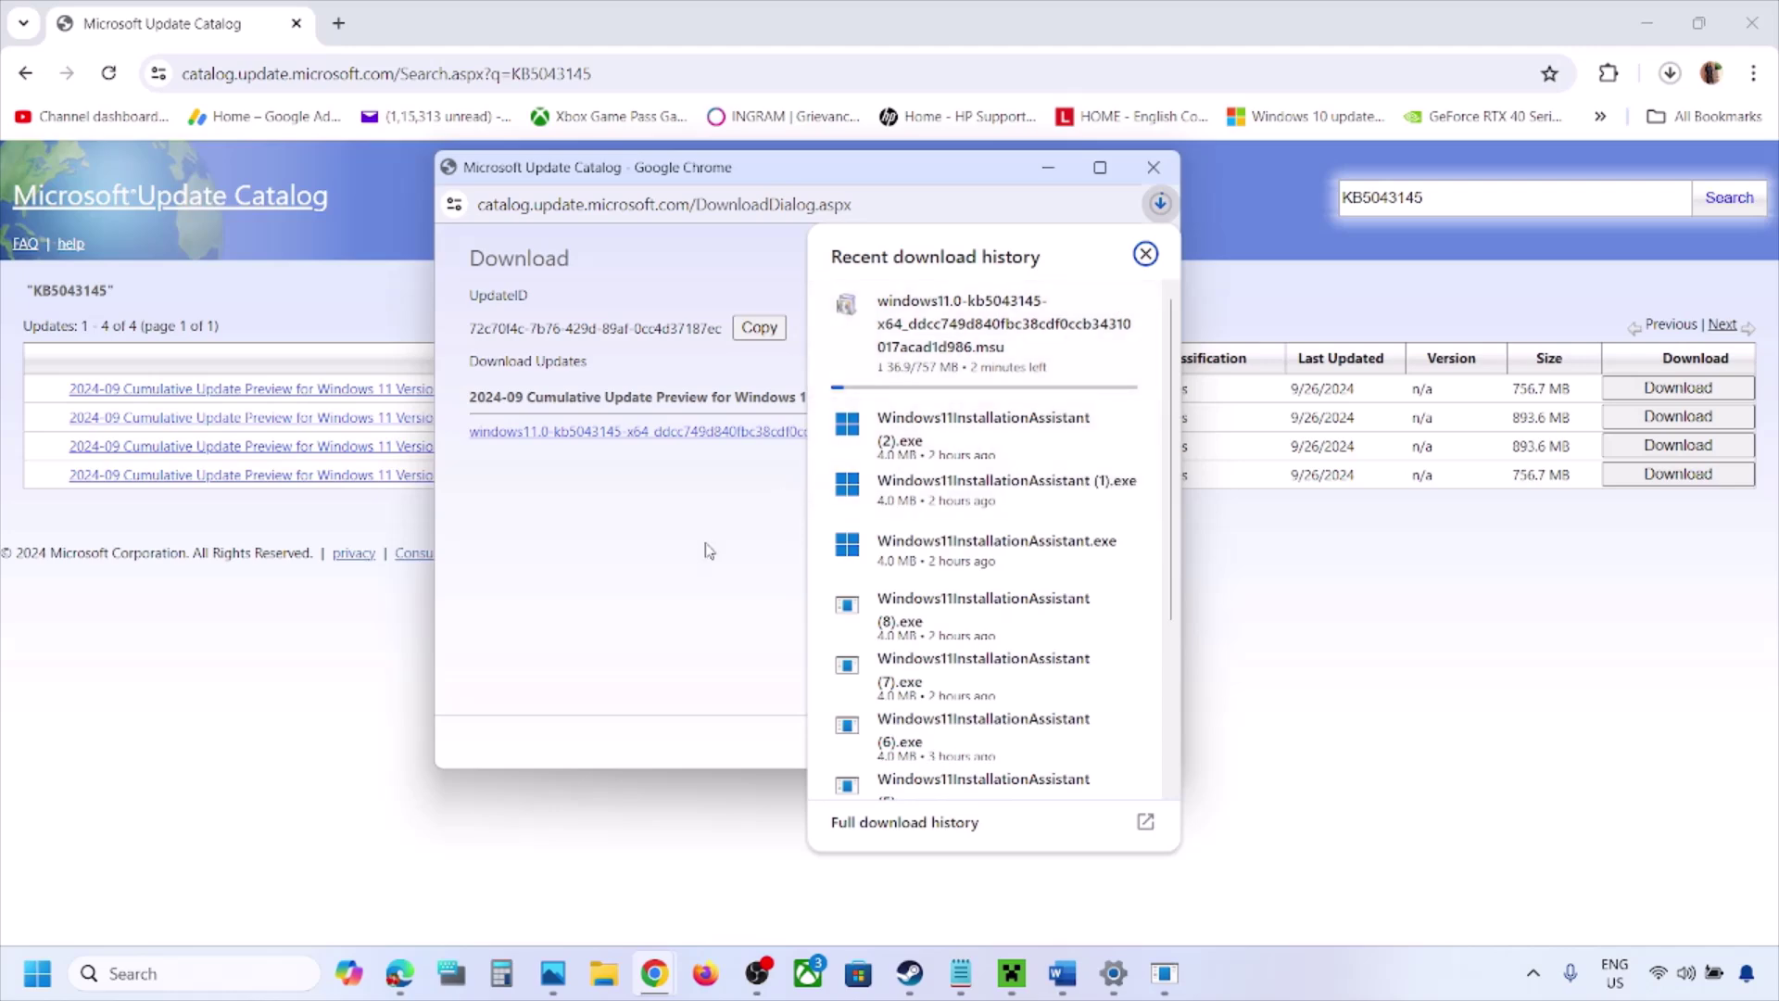
left_click(1344, 799)
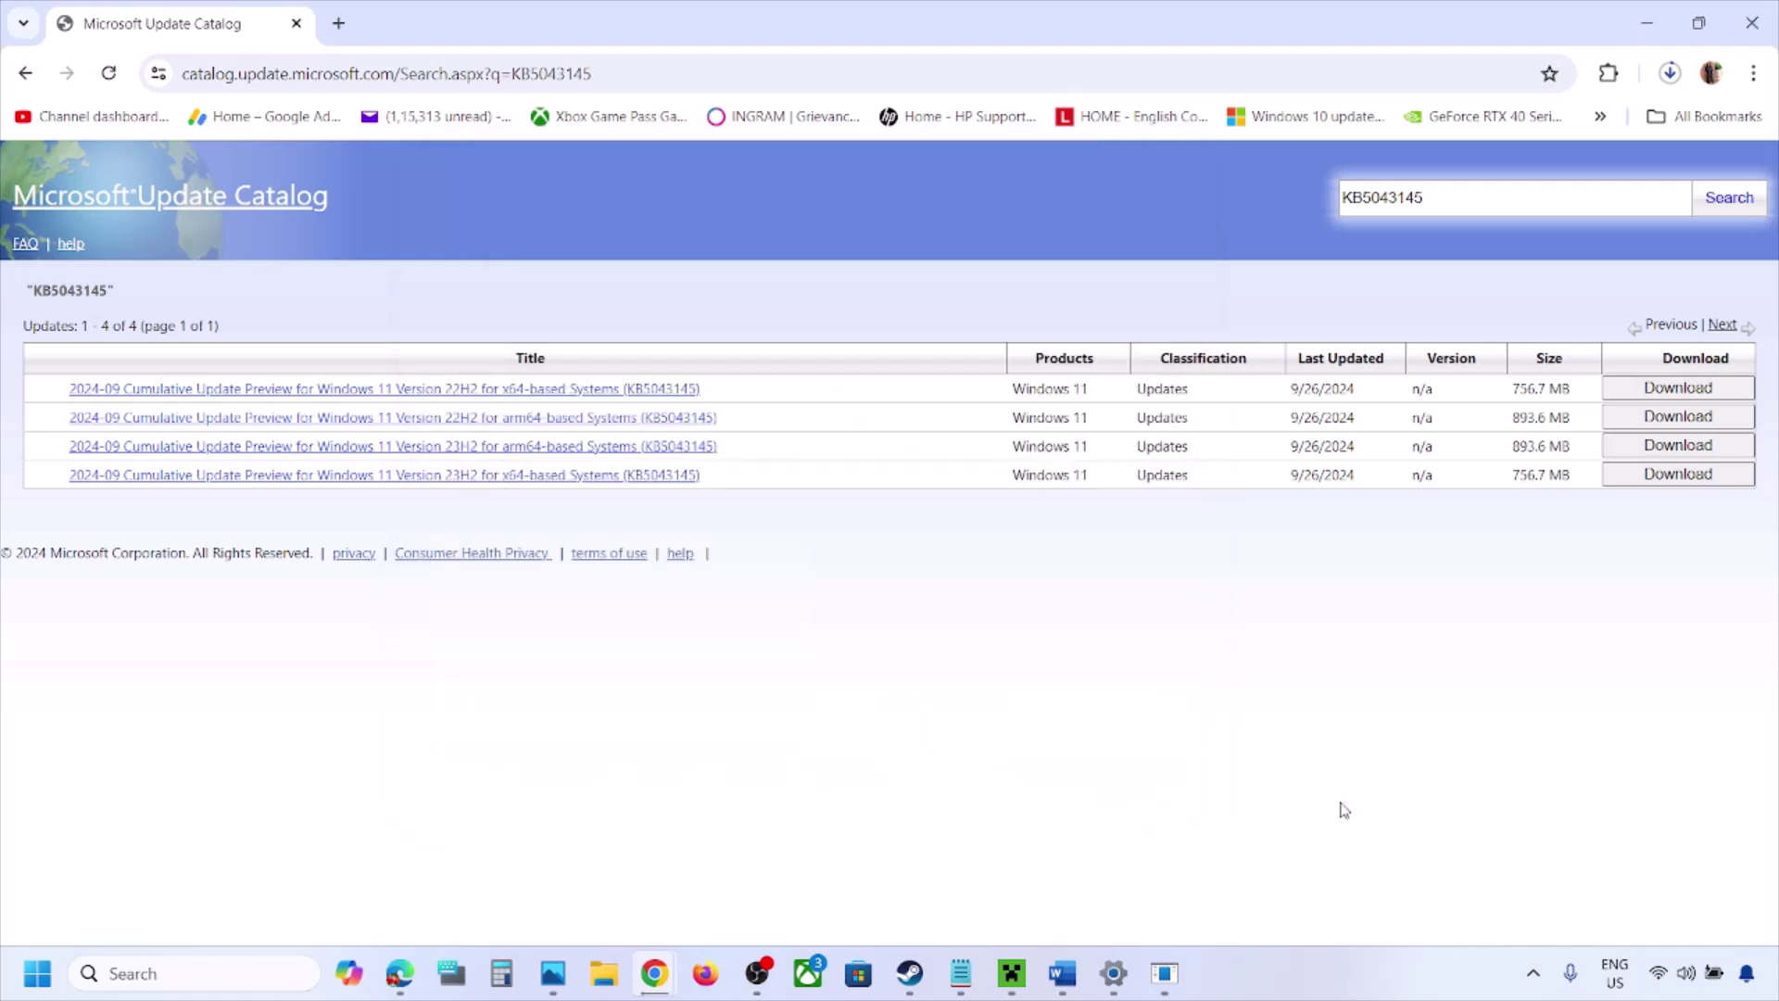
left_click(1256, 977)
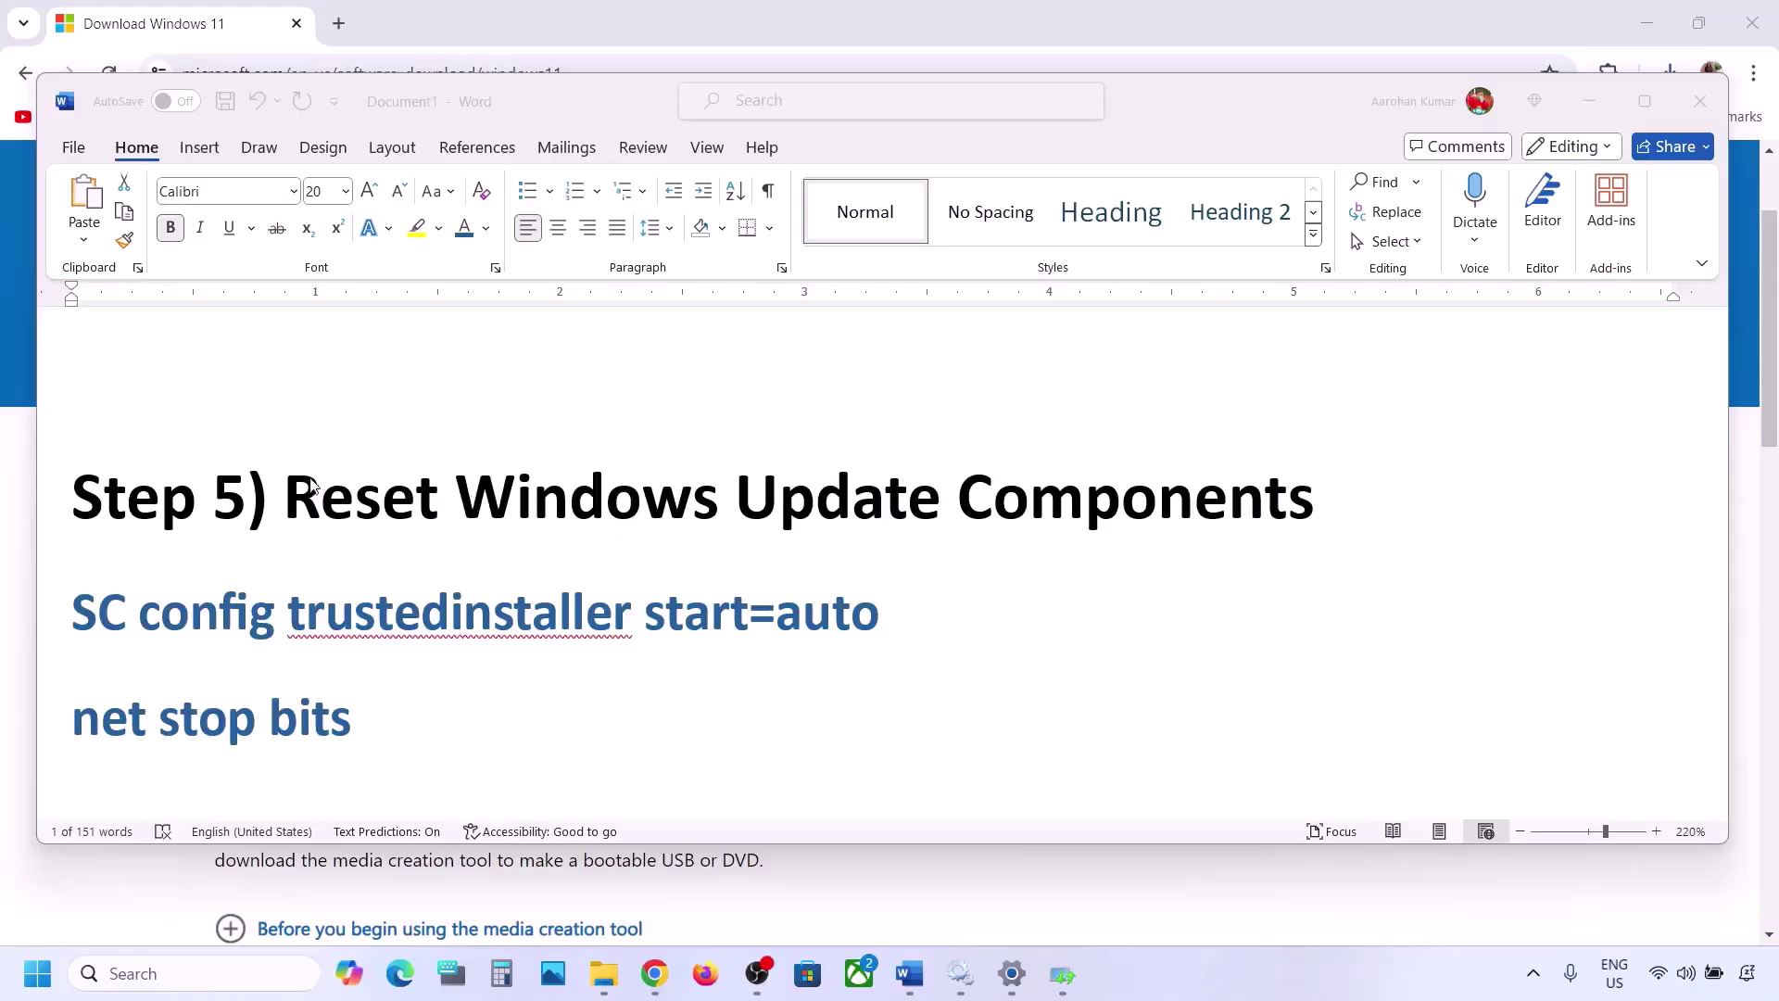
In Word, highlight the Reset Windows Update Components heading, and copy the commands from "SC config trustedinstaller start=auto" through "net start appidsvc".
left_click(293, 485)
left_click_drag(301, 488, 1316, 505)
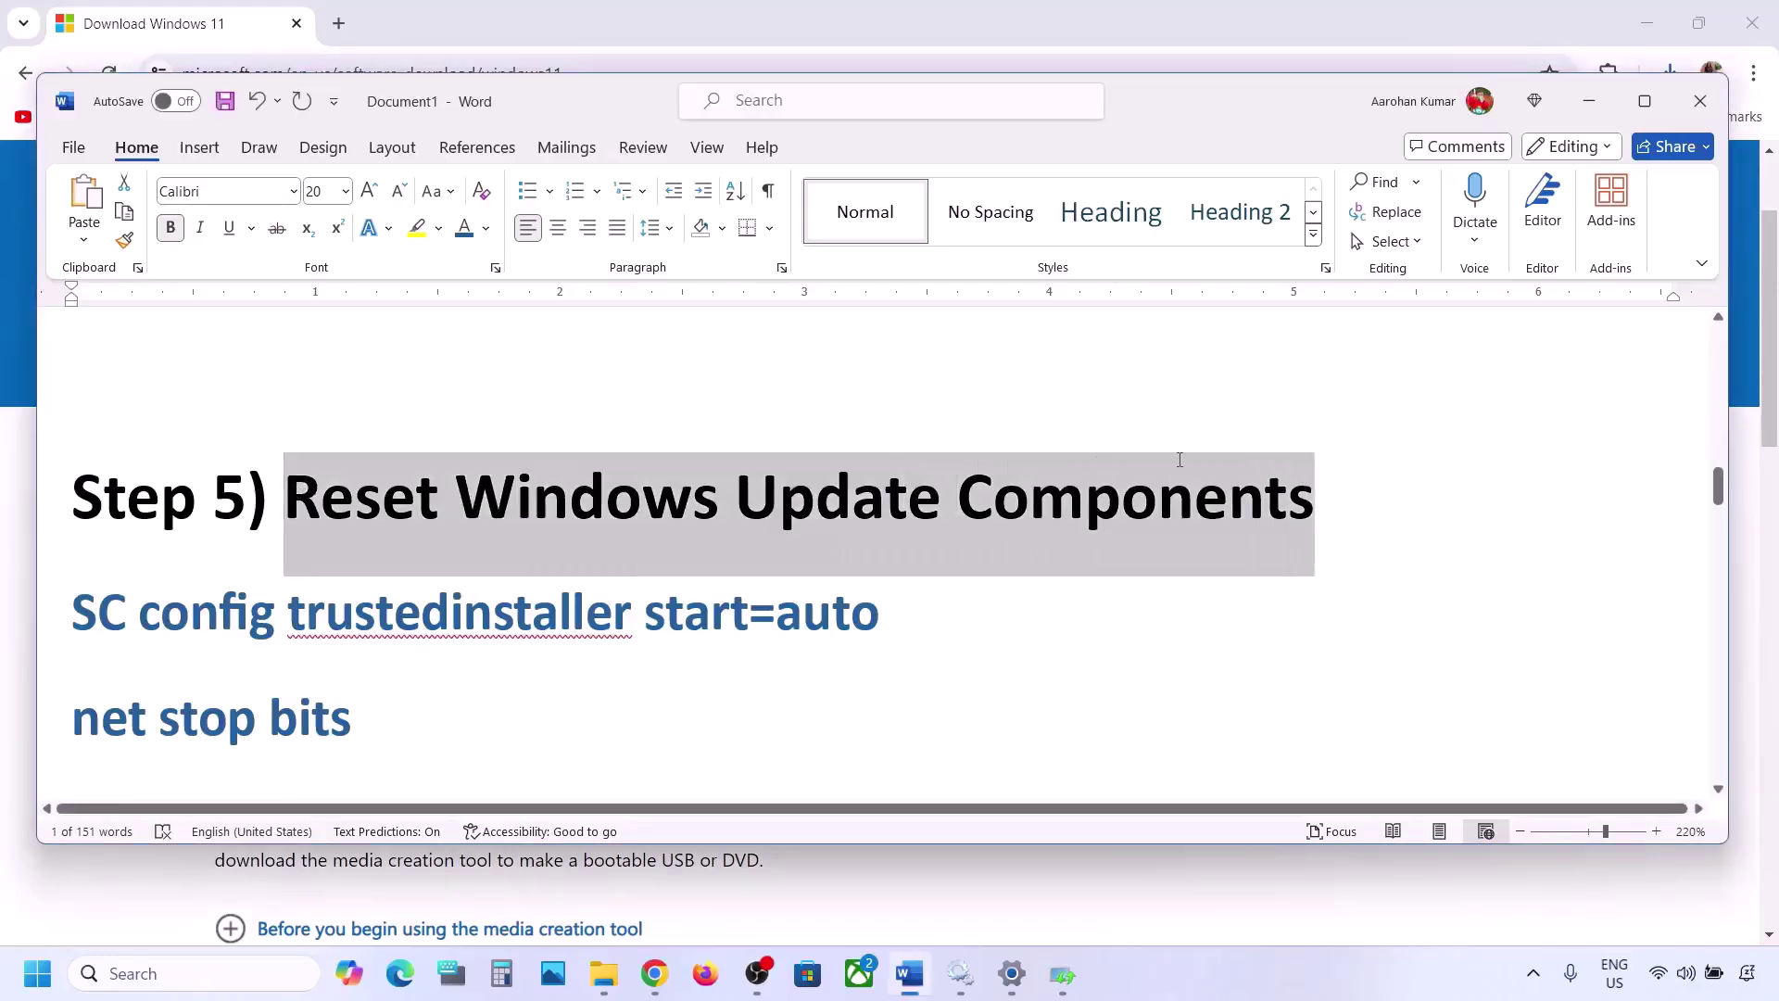
left_click(74, 608)
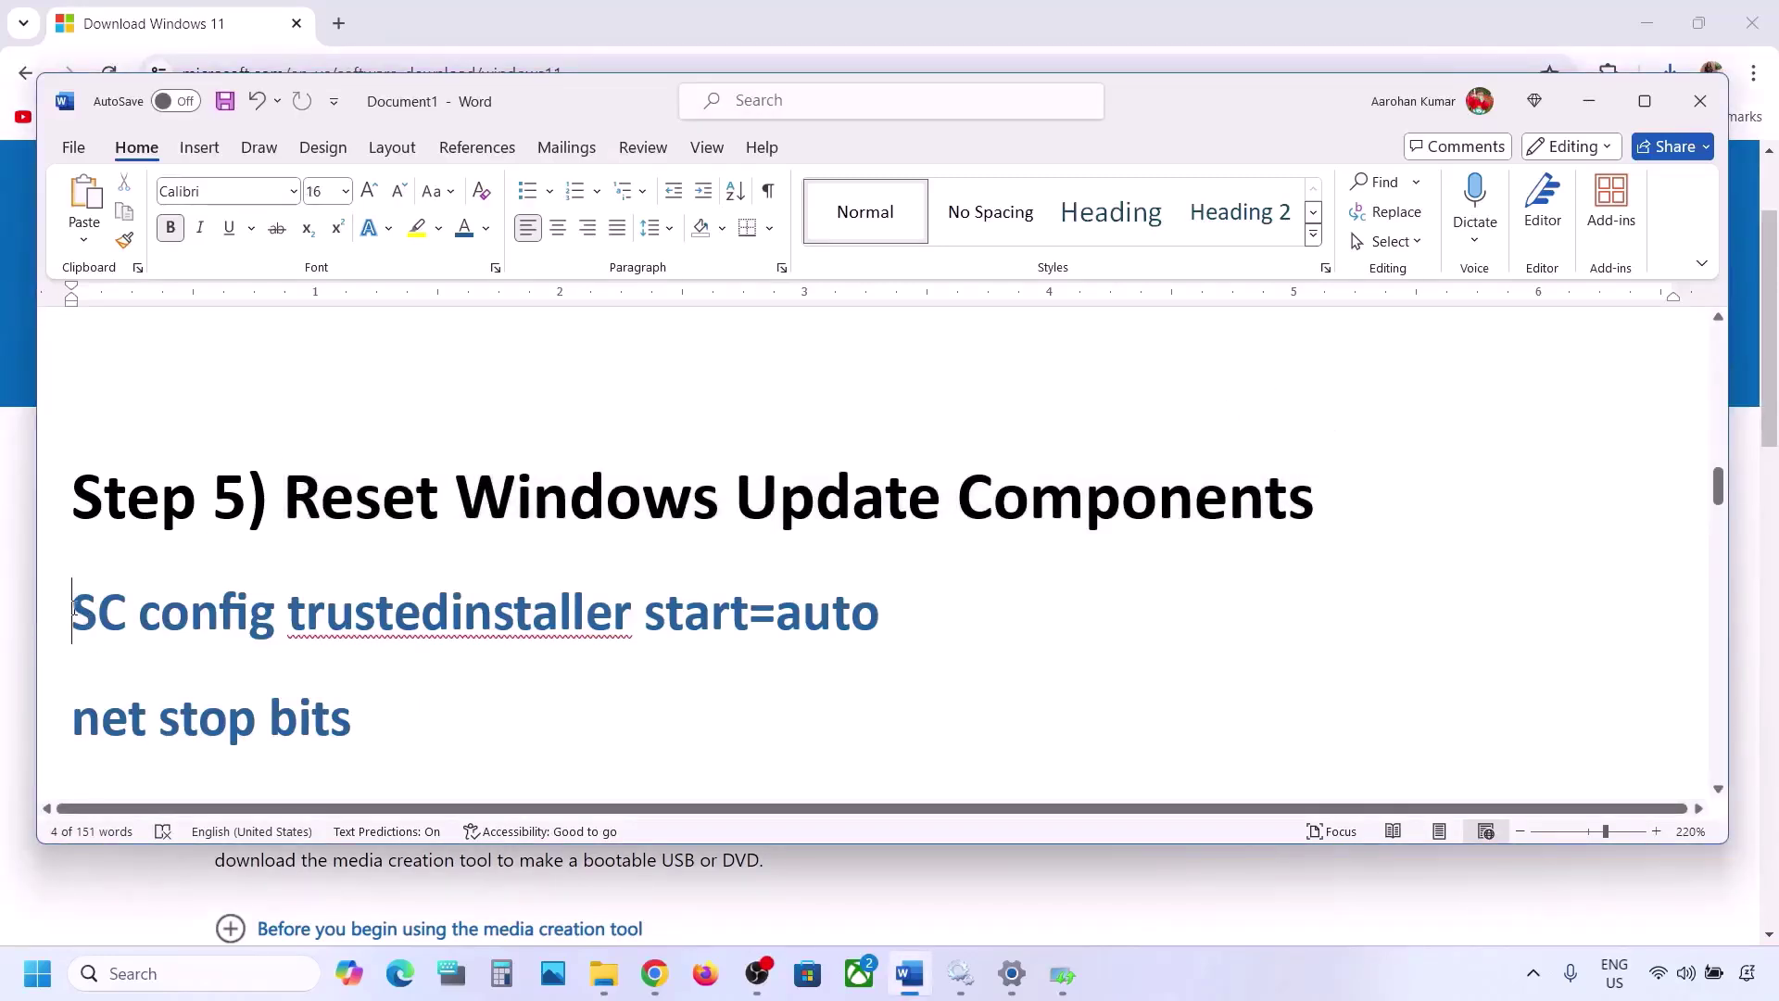
key("shift+Down")
key("shift+Down")
key("shift+Down")
key("shift+Down")
key("shift+Down")
key("shift+Down")
key("shift+Down")
key("shift+Down")
key("shift+Down")
key("shift+Down")
key("shift+Down")
key("shift+Down")
key("shift+Down")
key("shift+Down")
key("shift+Down")
key("shift+Down")
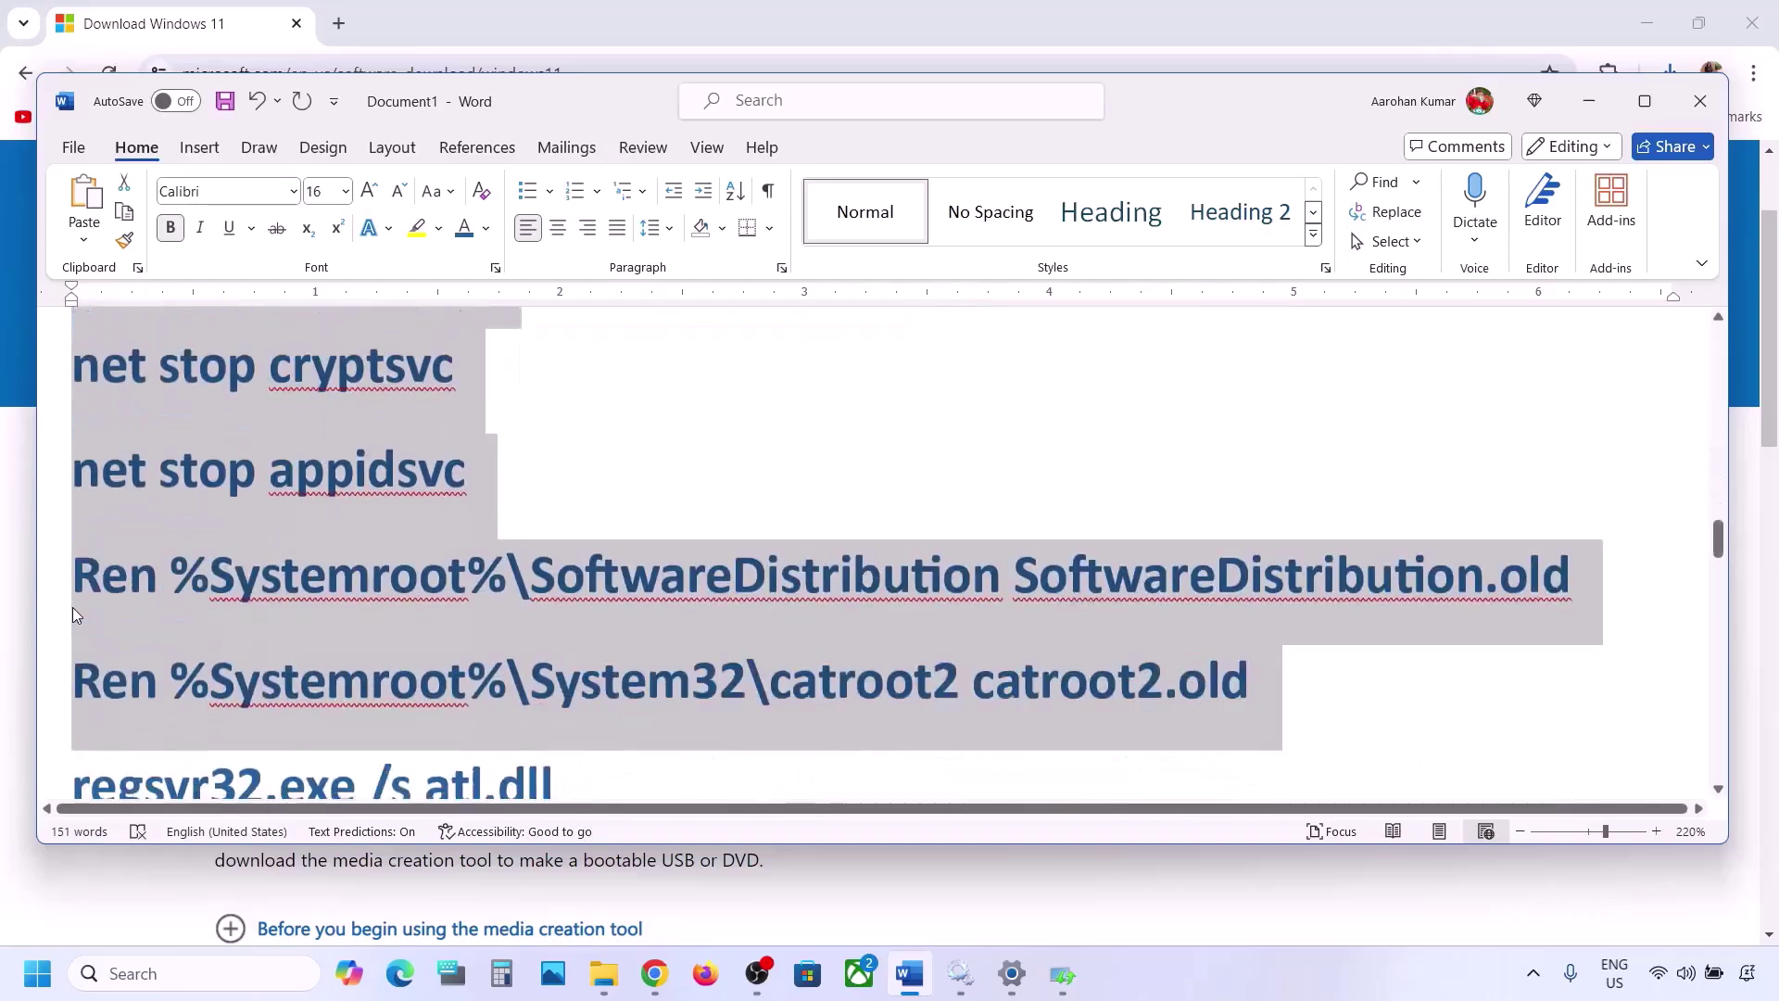
key("shift+Down")
key("shift+Down")
key("shift+Down")
key("shift+Down")
key("shift+Down")
key("shift+Down")
key("shift+Down")
key("shift+Down")
key("shift+Down")
key("shift+Down")
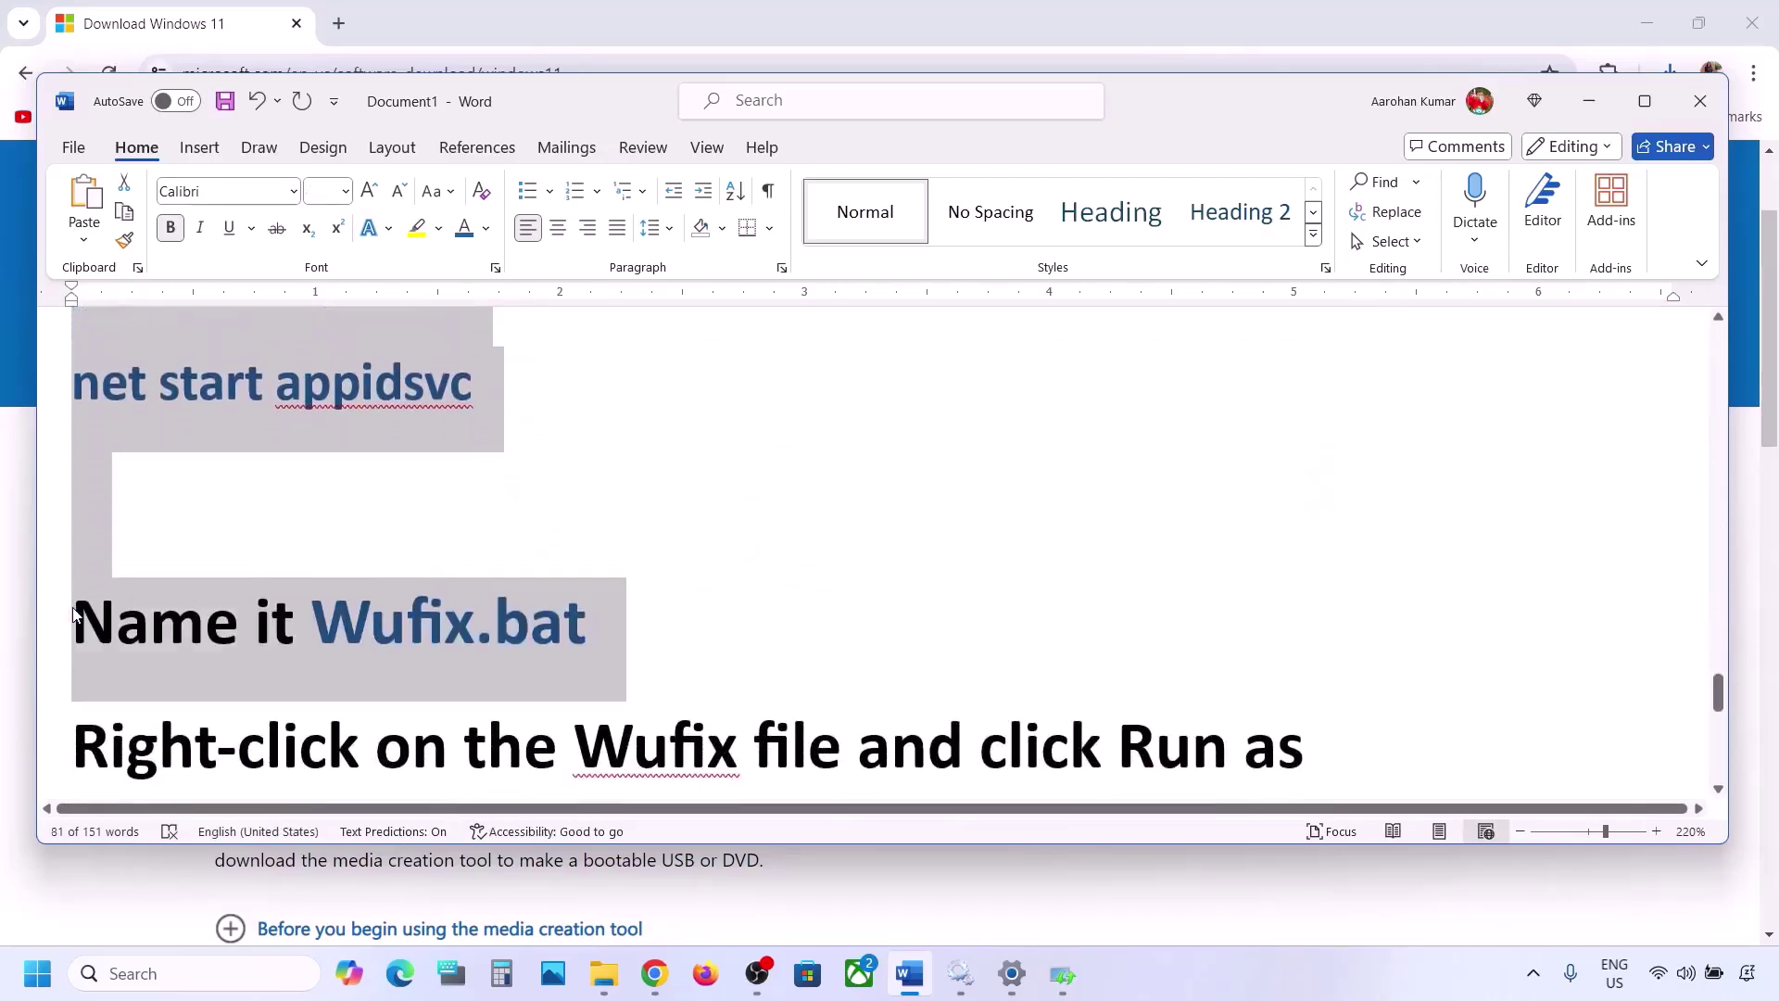
key("shift+Up")
key("shift+Up")
scroll(269, 528, "up", 2)
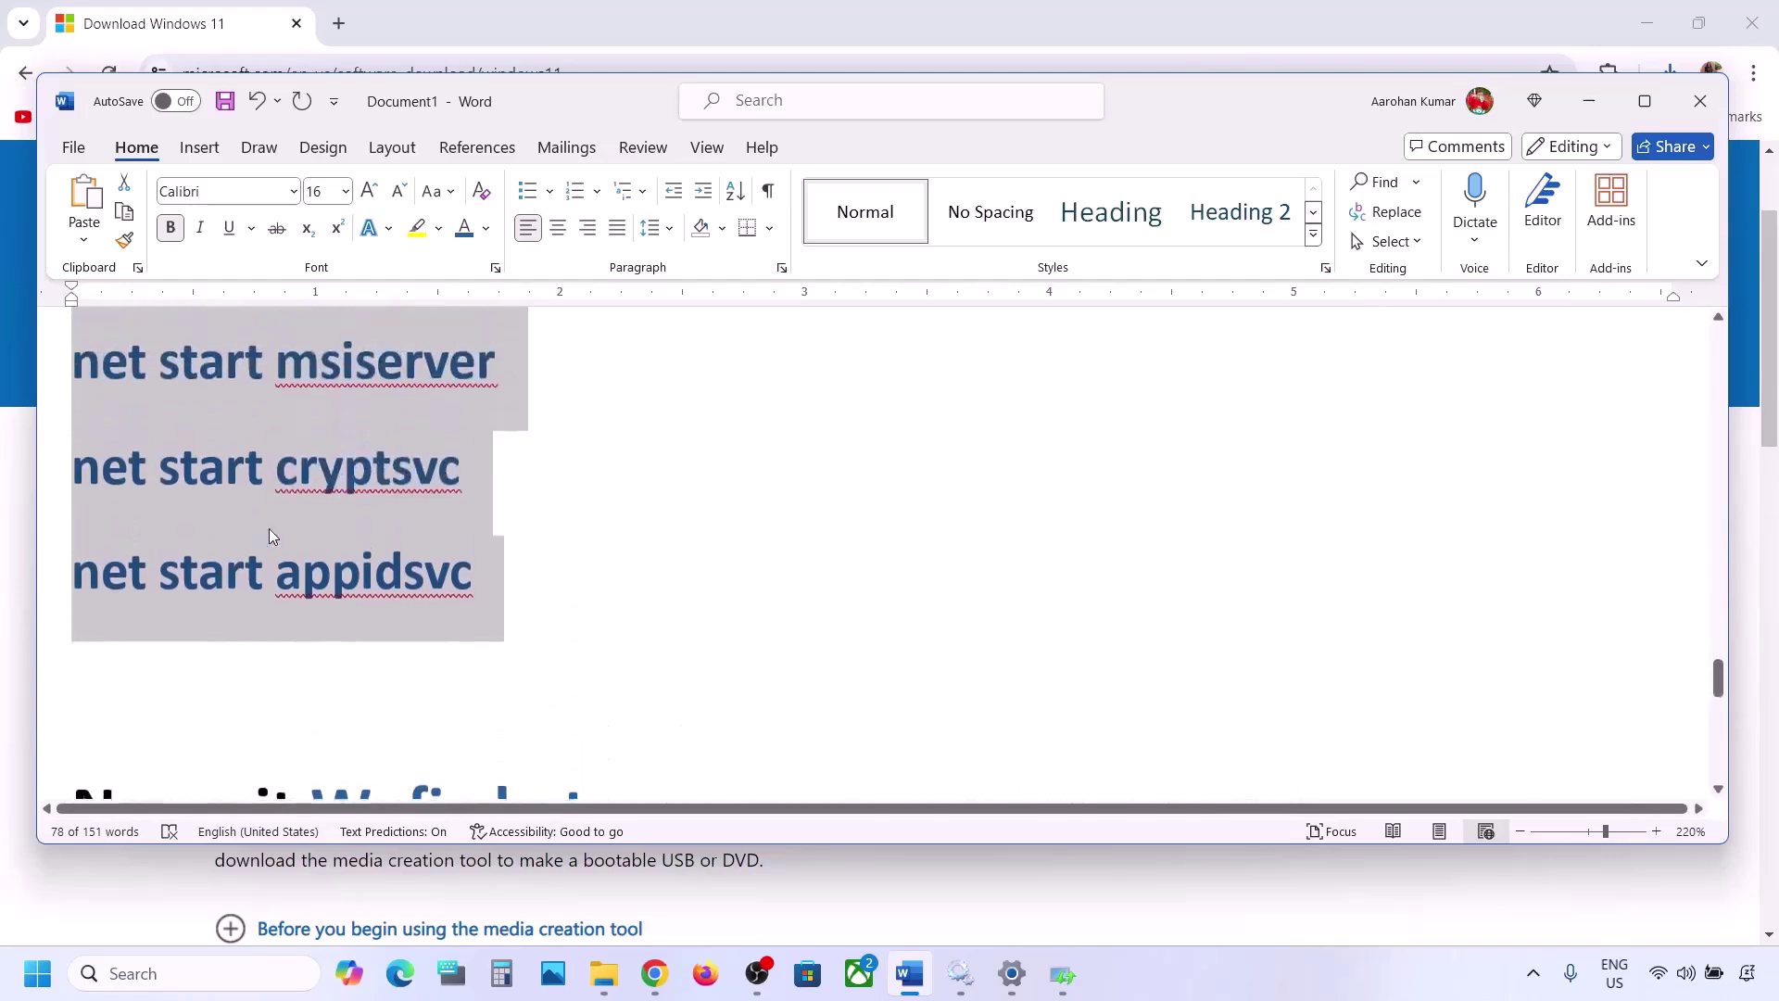
right_click(276, 468)
left_click(371, 572)
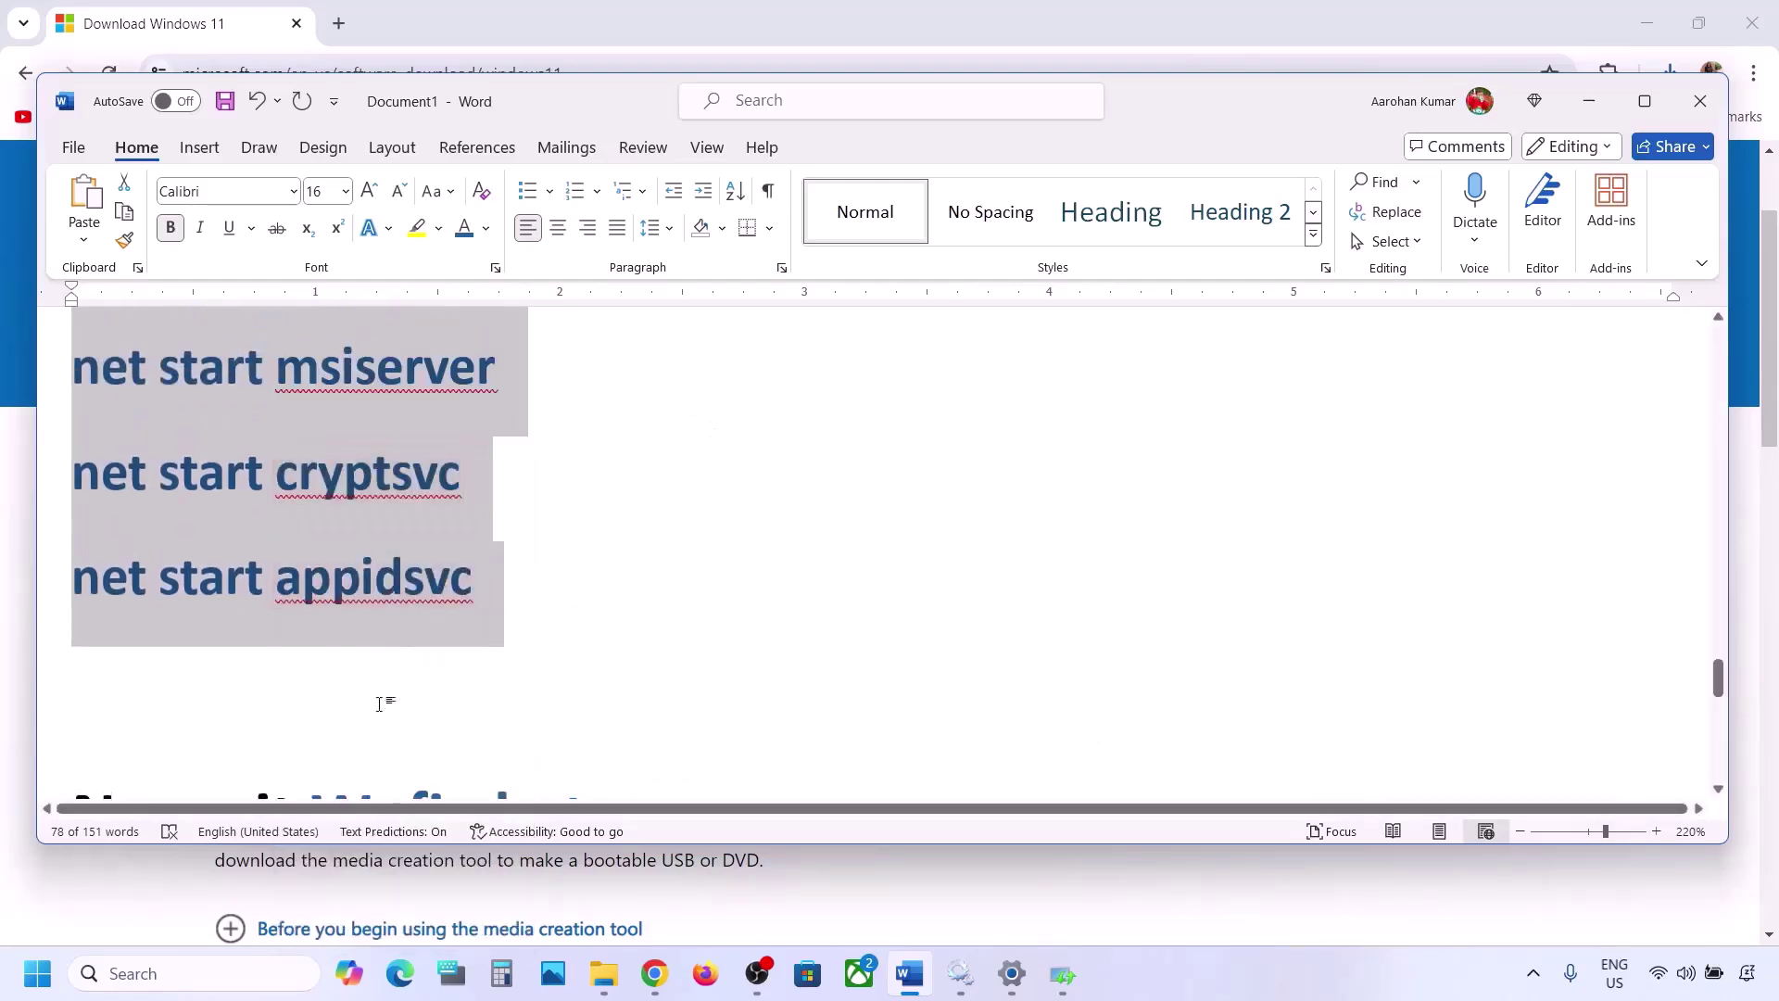
Open Notepad and paste the copied Windows Update reset commands into the blank document.
left_click(149, 973)
type("note")
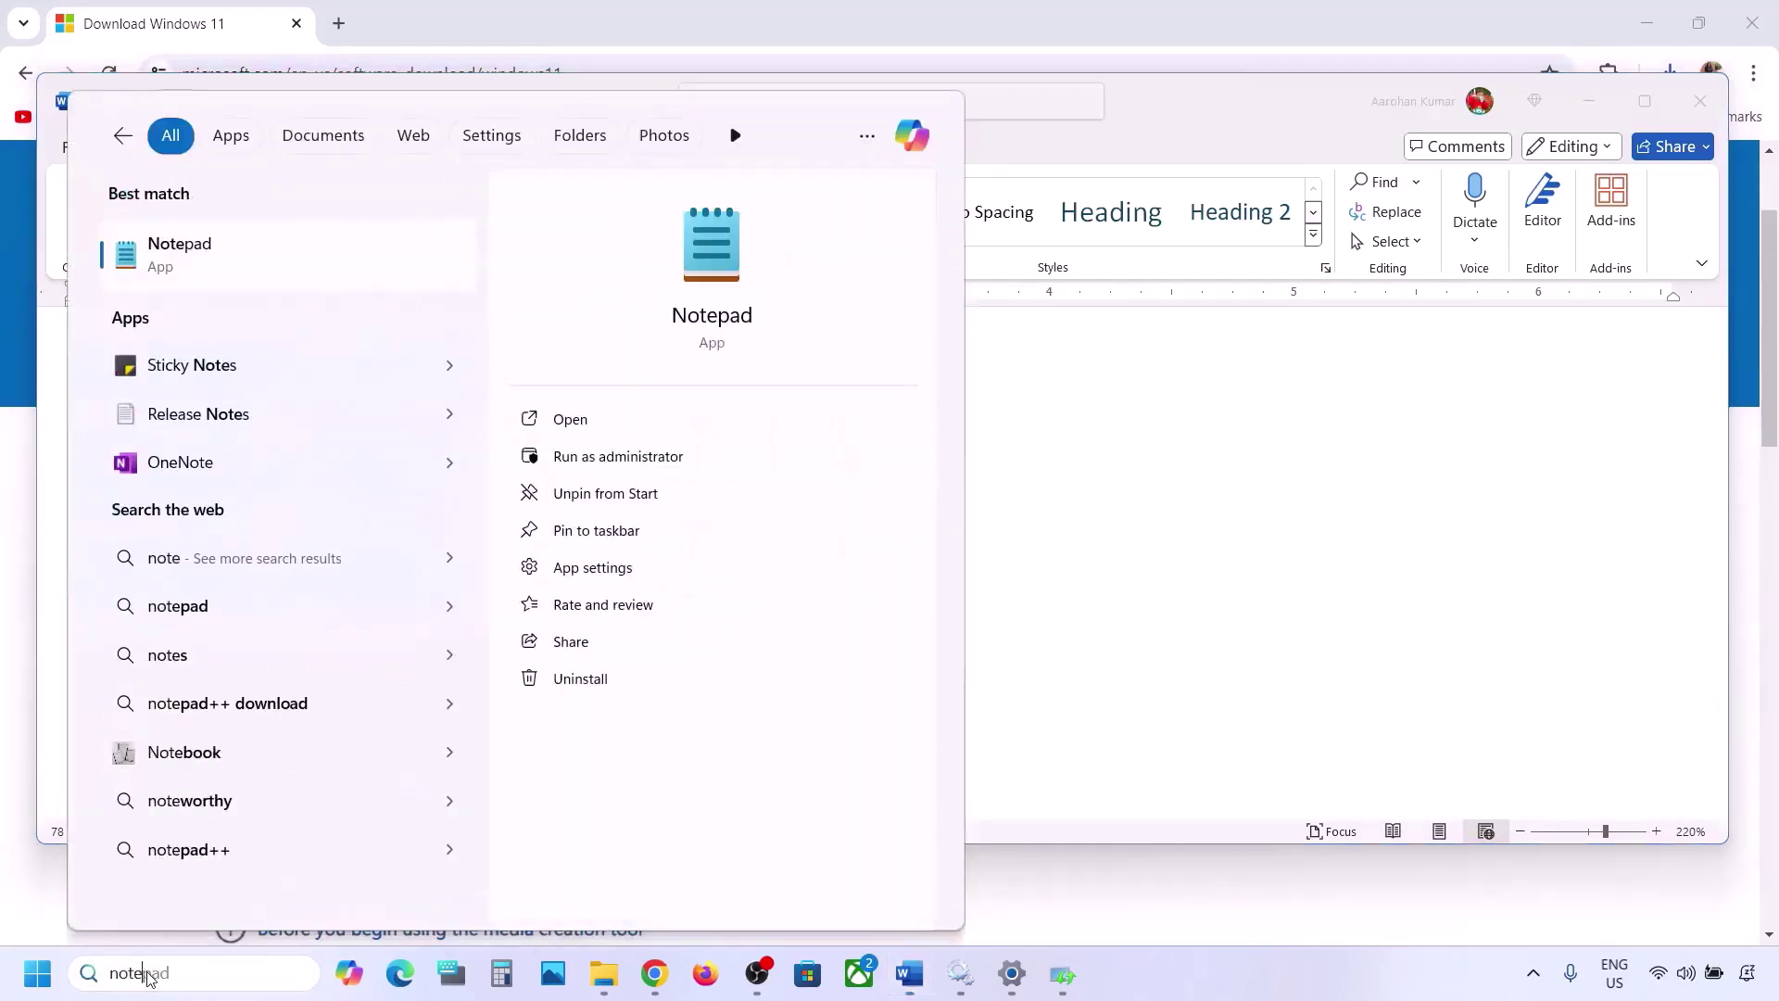
key("Return")
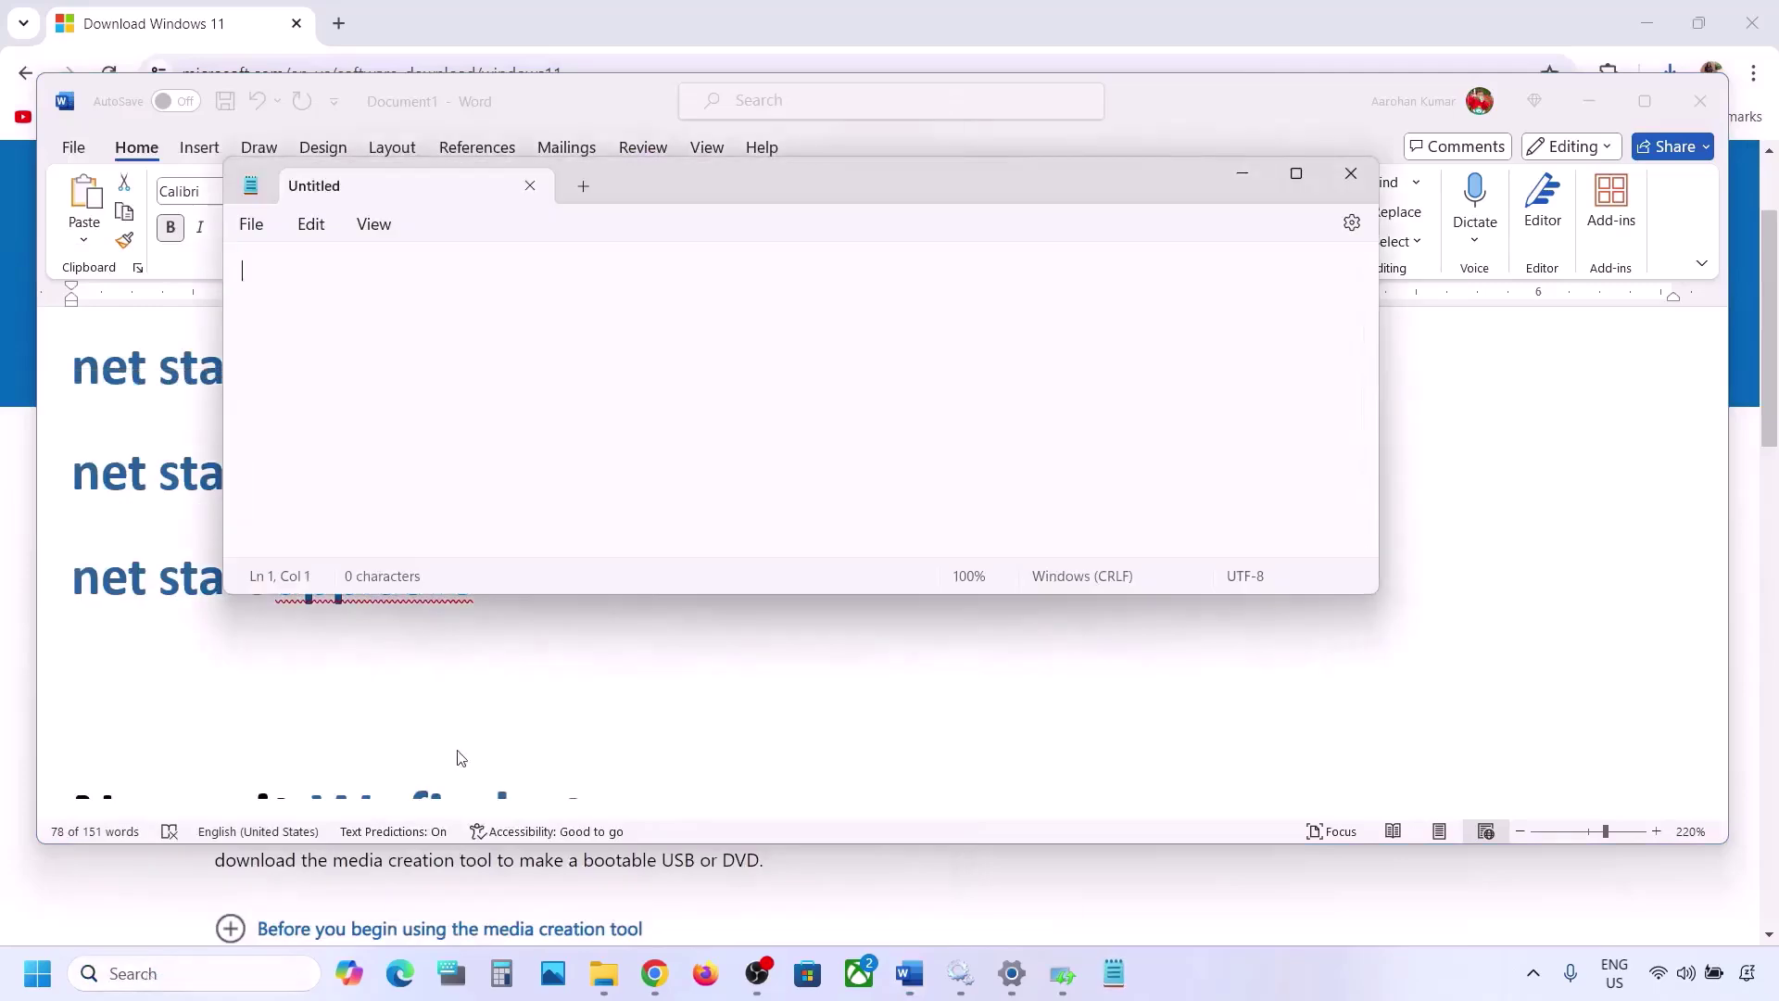
key("ctrl+v")
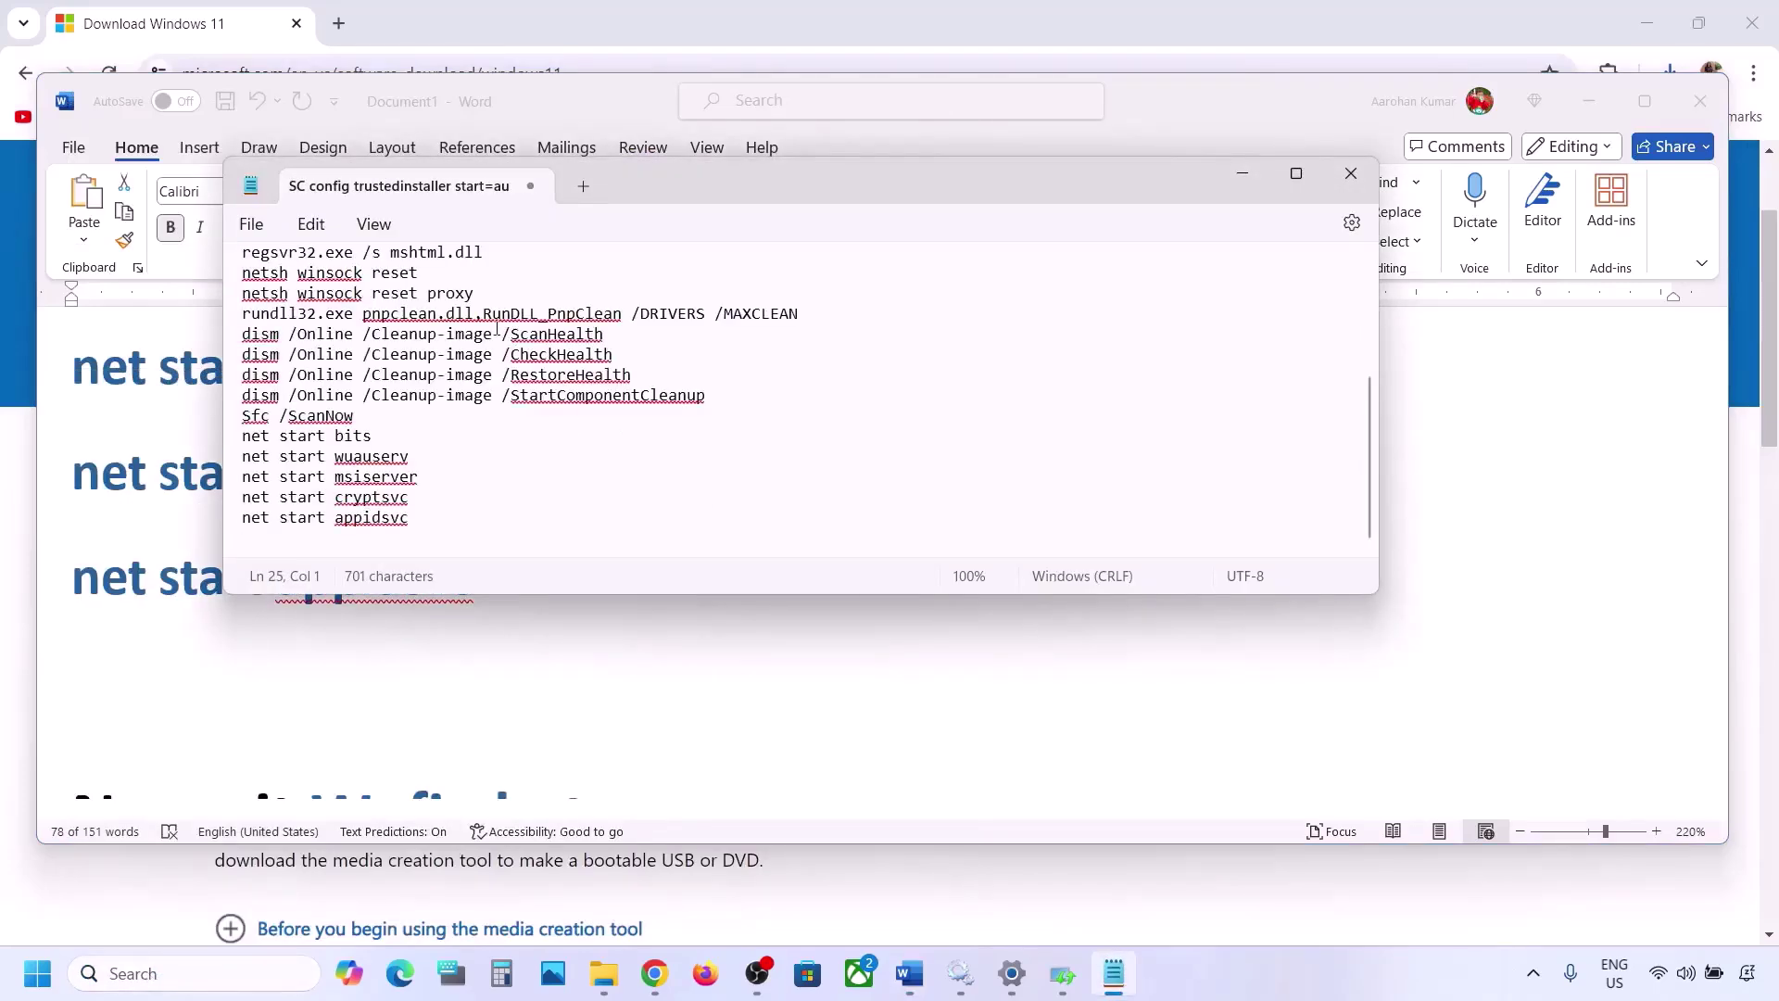
scroll(495, 329, "up", 4)
Start saving the commands under a new name, and copy the file name Wufix.bat from the Word document.
left_click(251, 225)
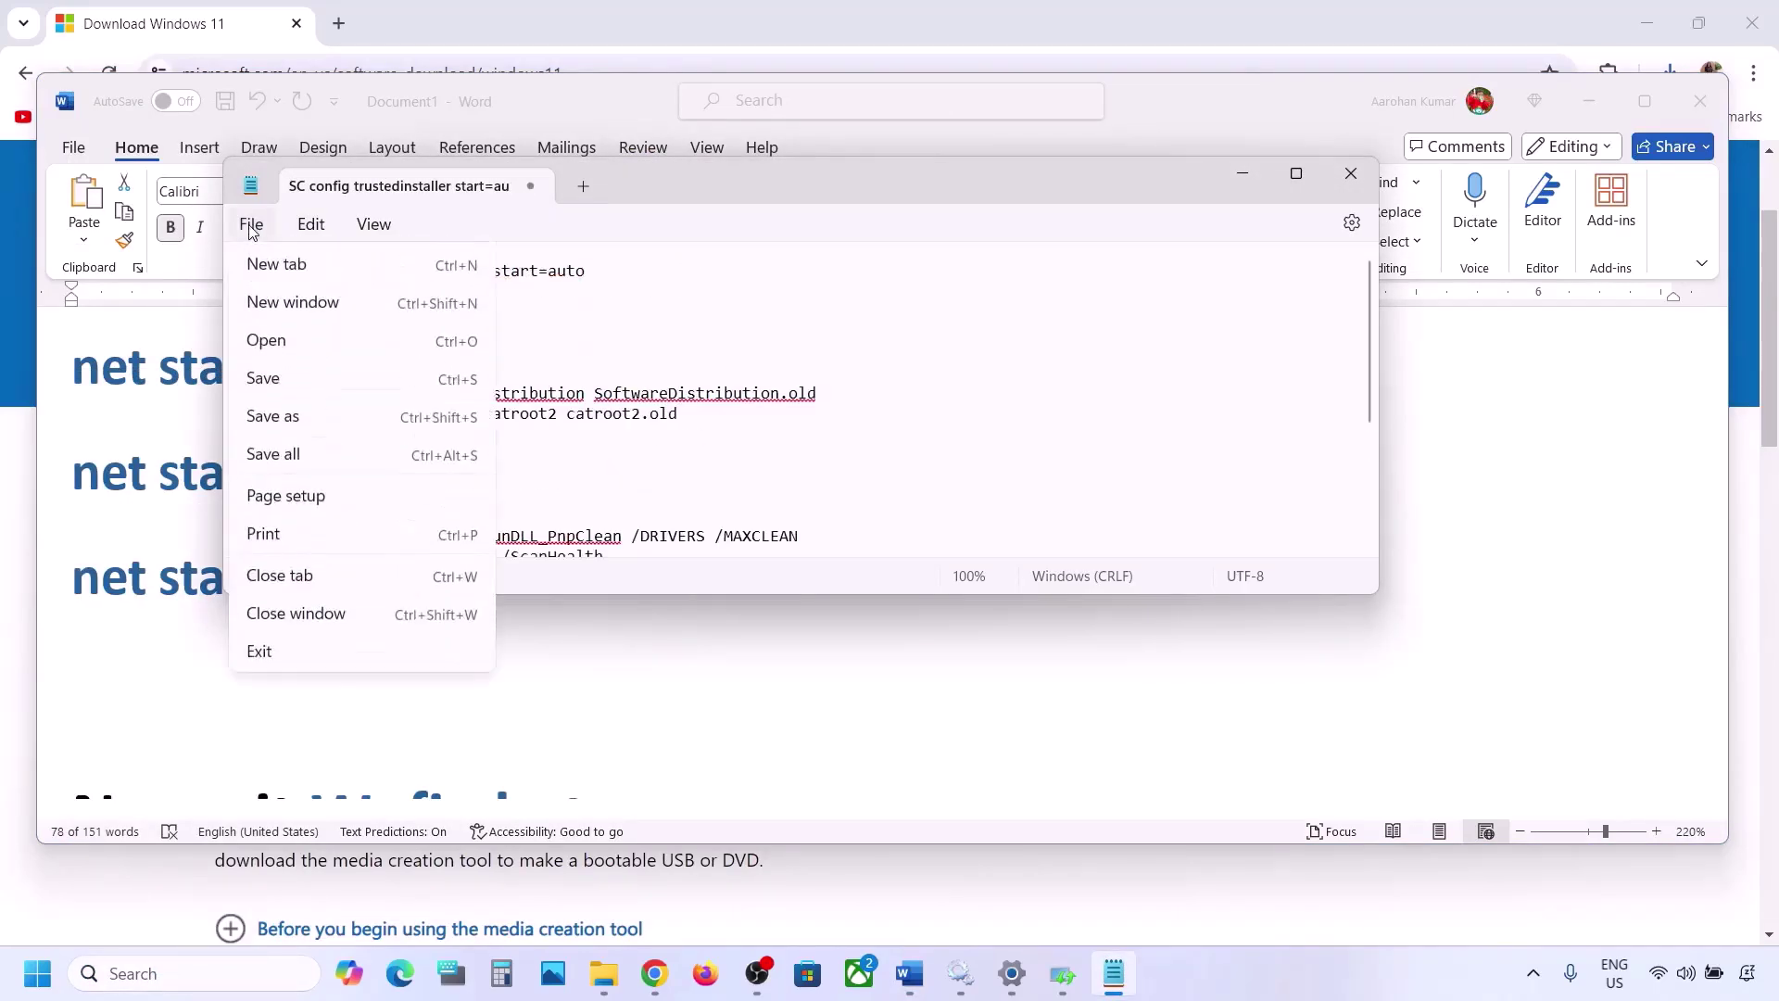
left_click(277, 417)
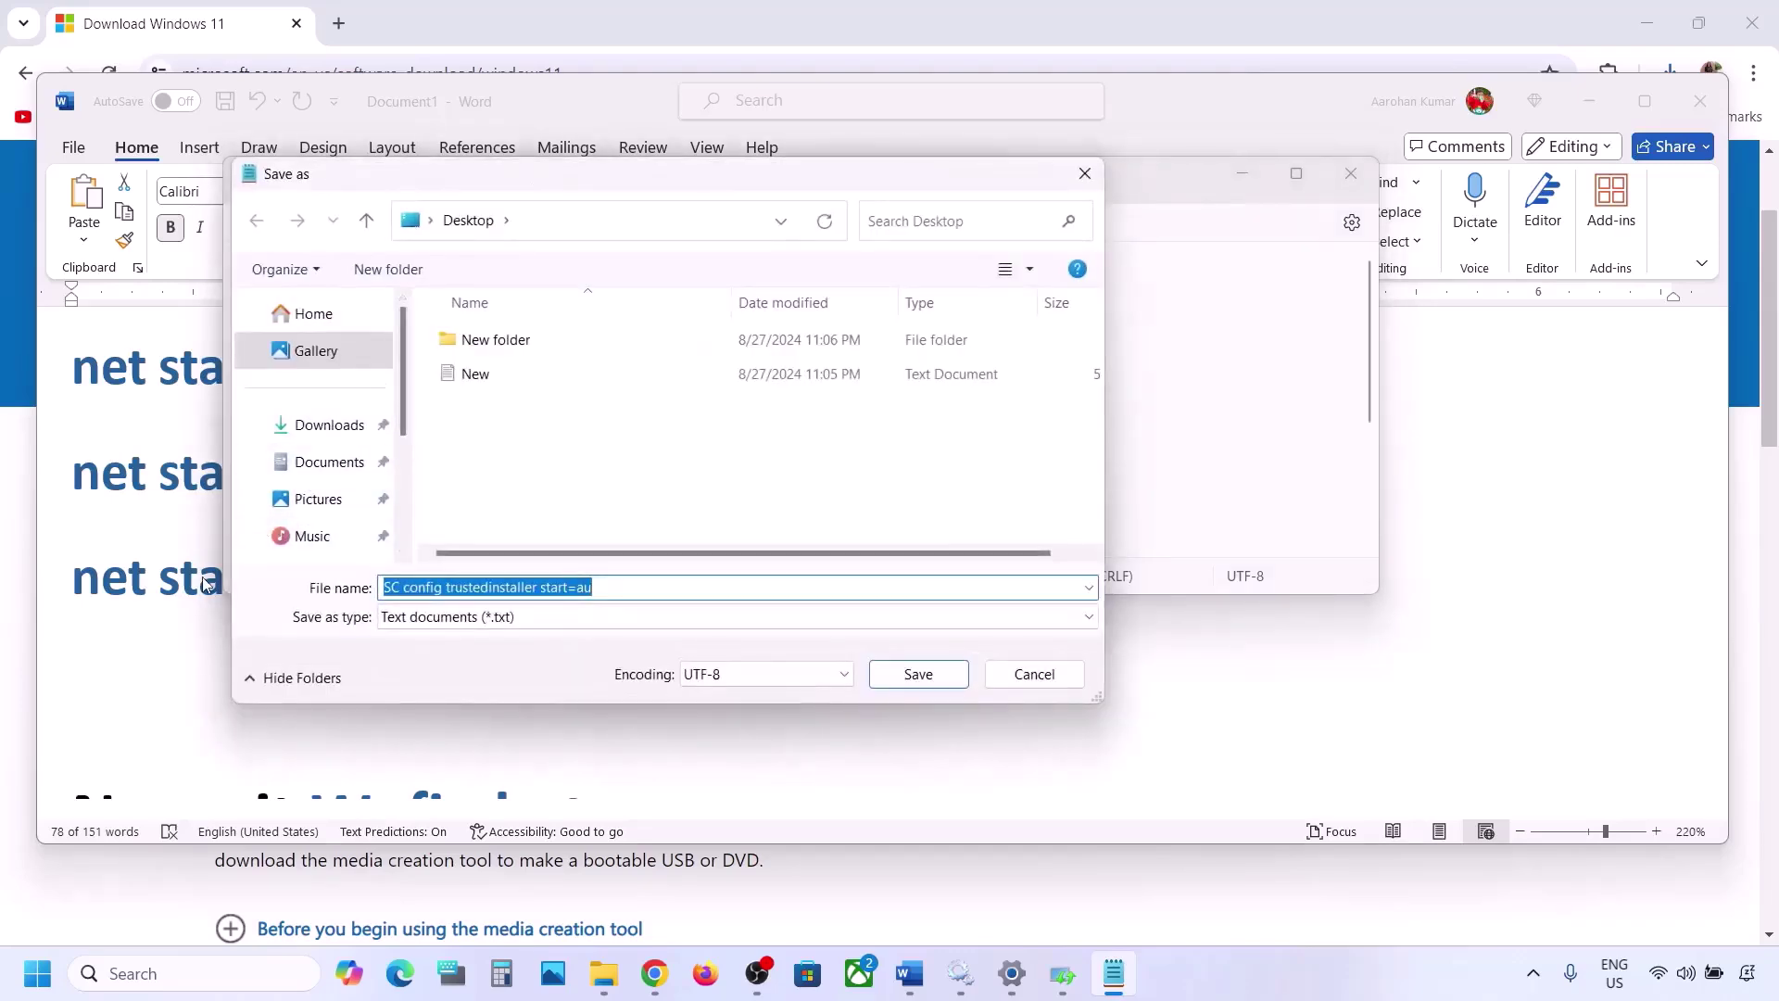
left_click(192, 593)
scroll(192, 593, "down", 4)
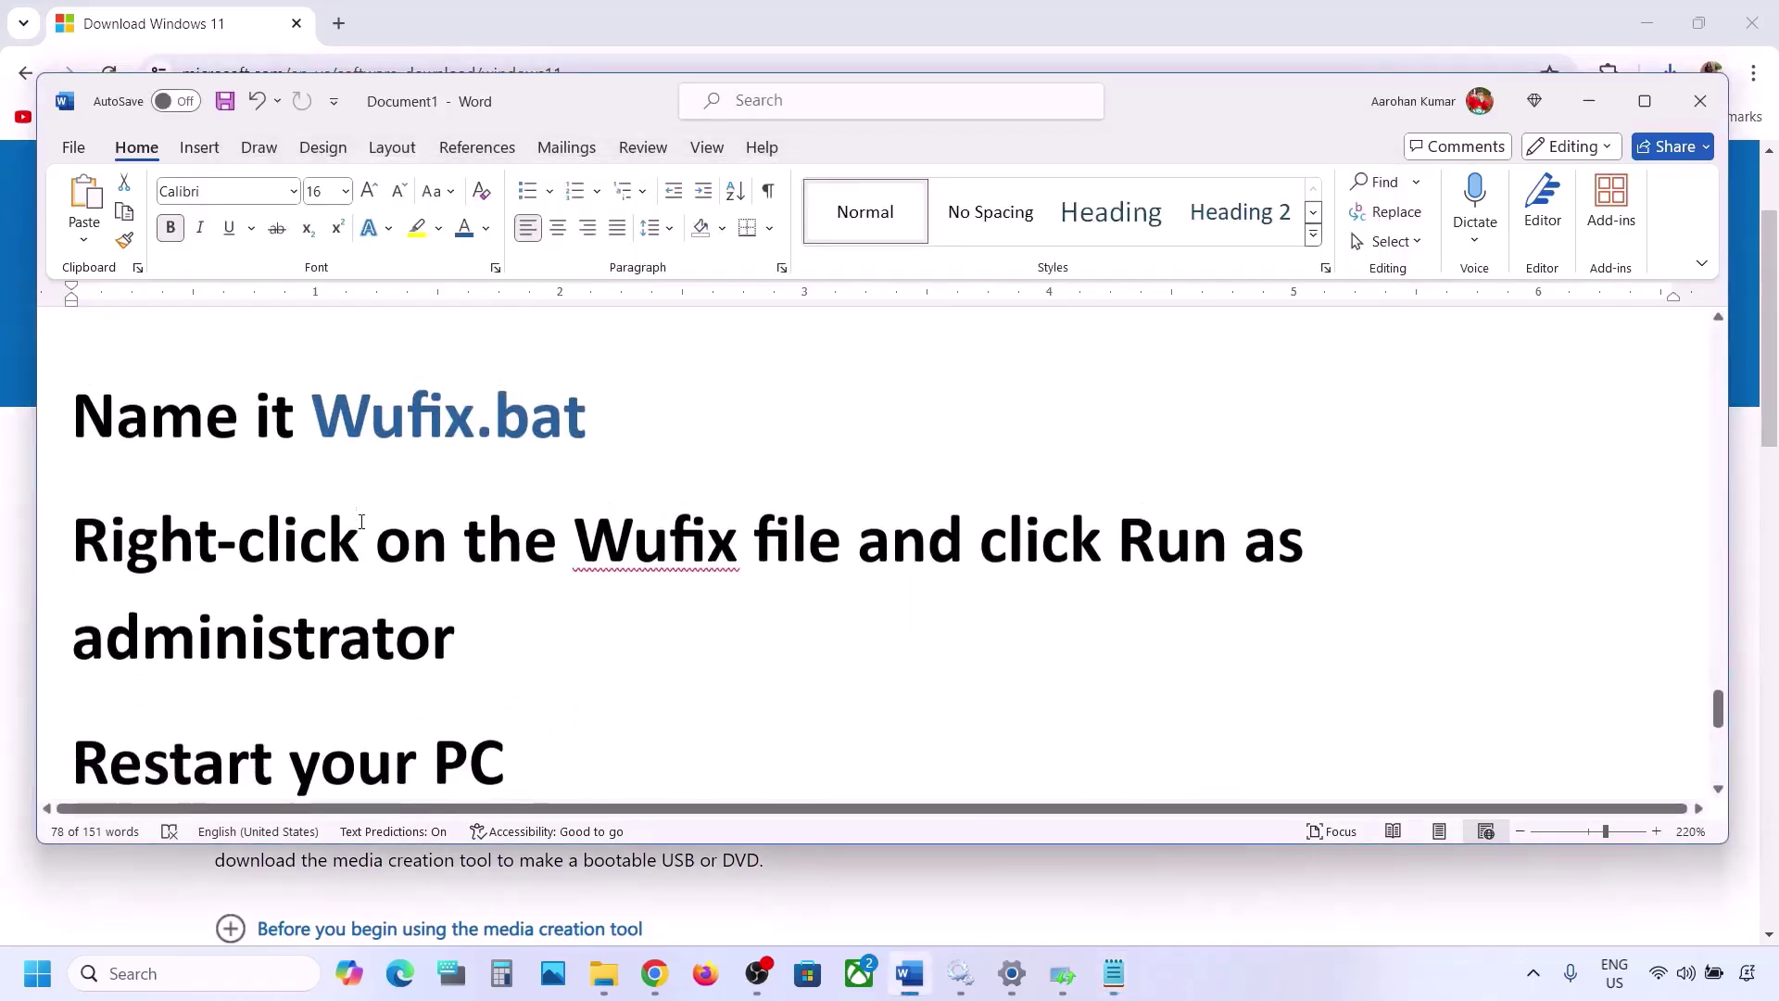
left_click_drag(600, 418, 386, 425)
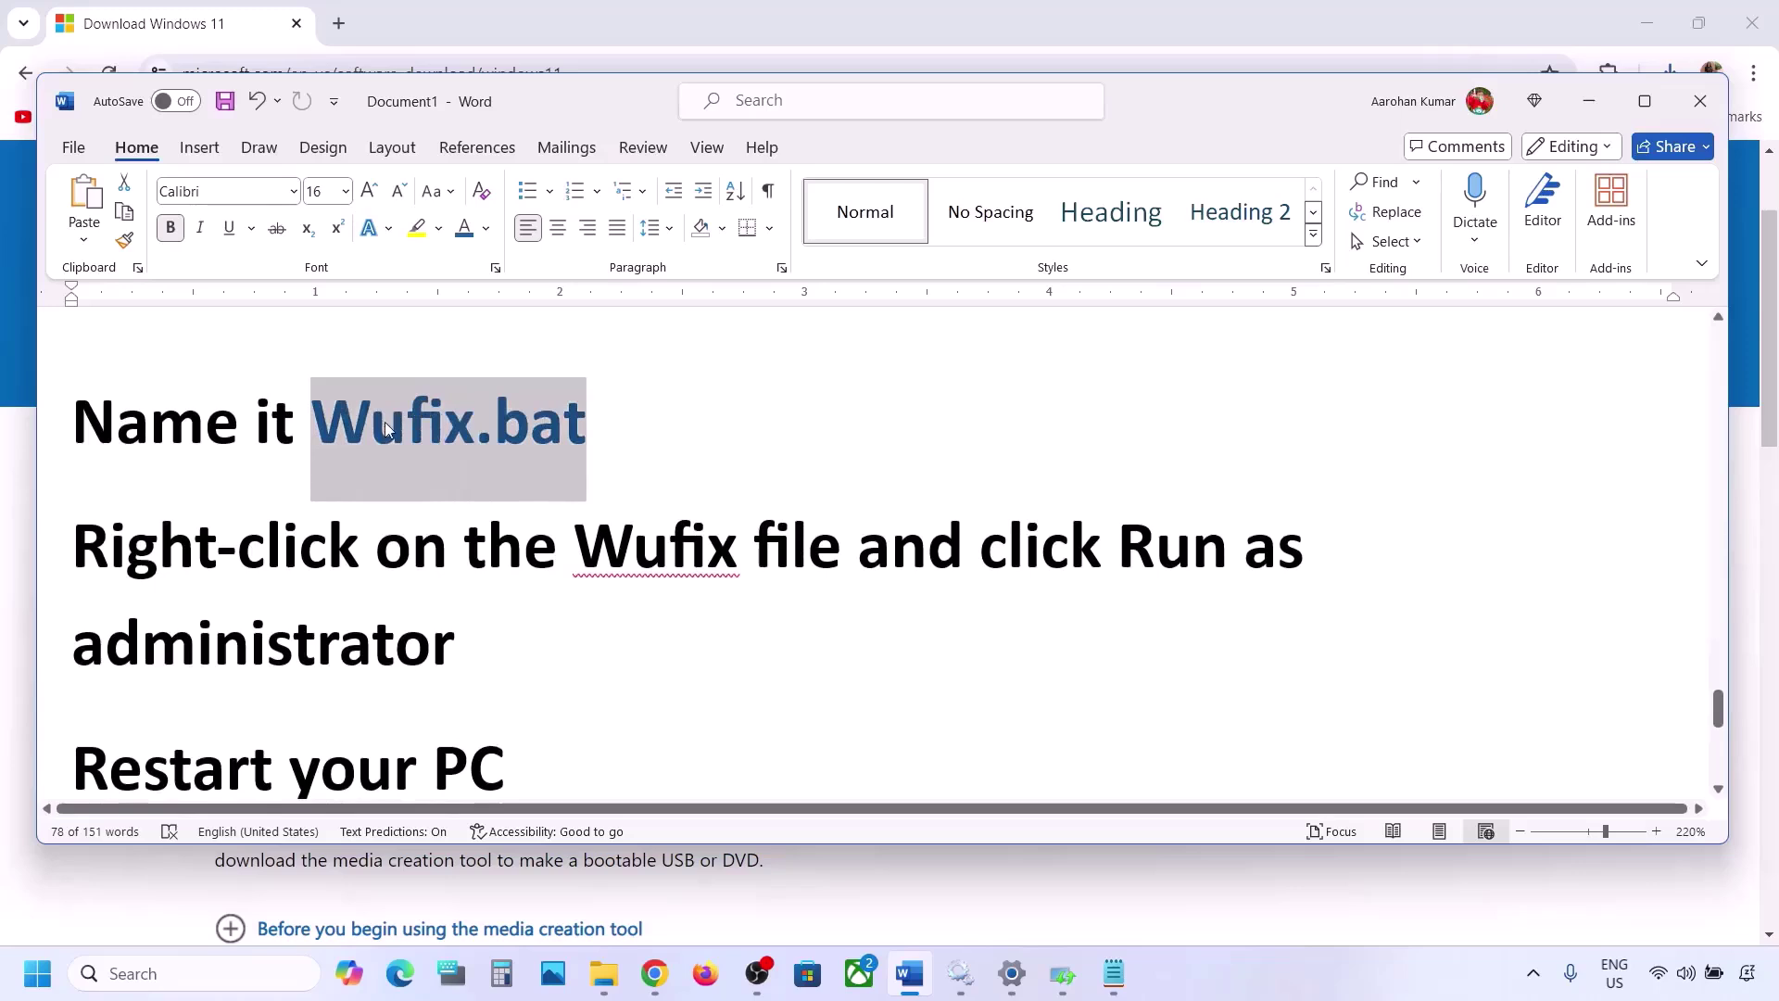
key("ctrl+c")
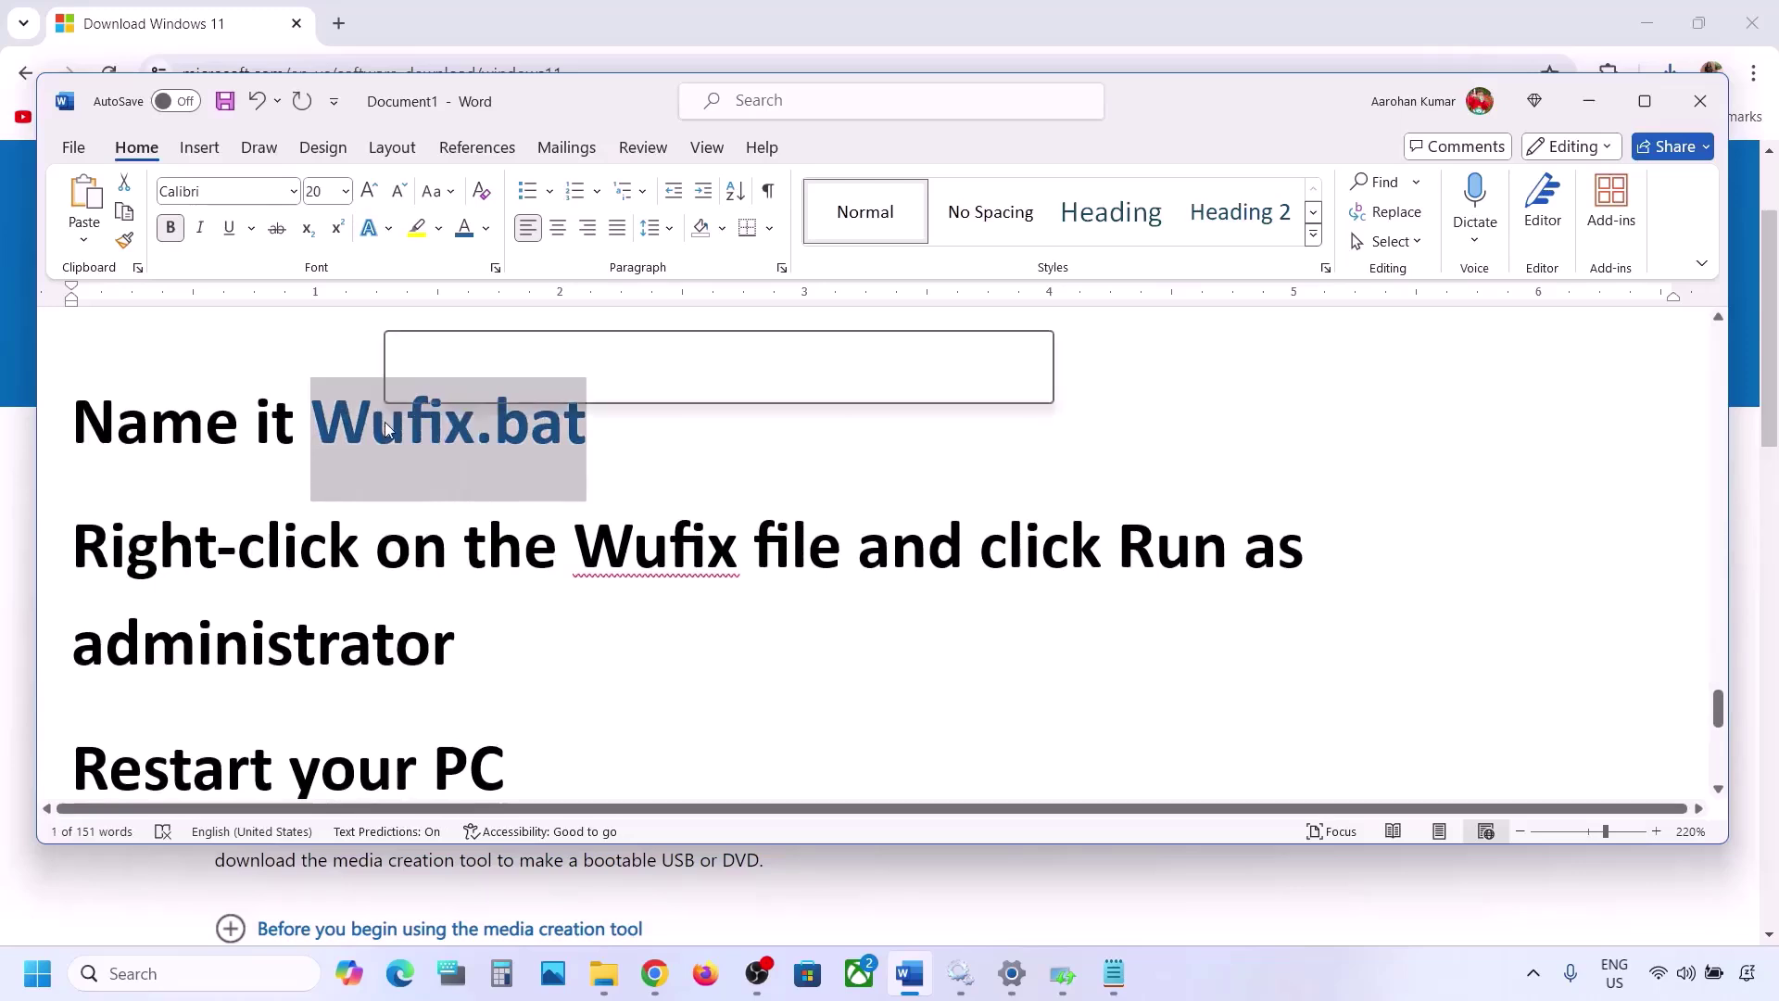
Save the commands to the Desktop as Wufix.bat with the file type All files, and close Notepad.
left_click(1115, 972)
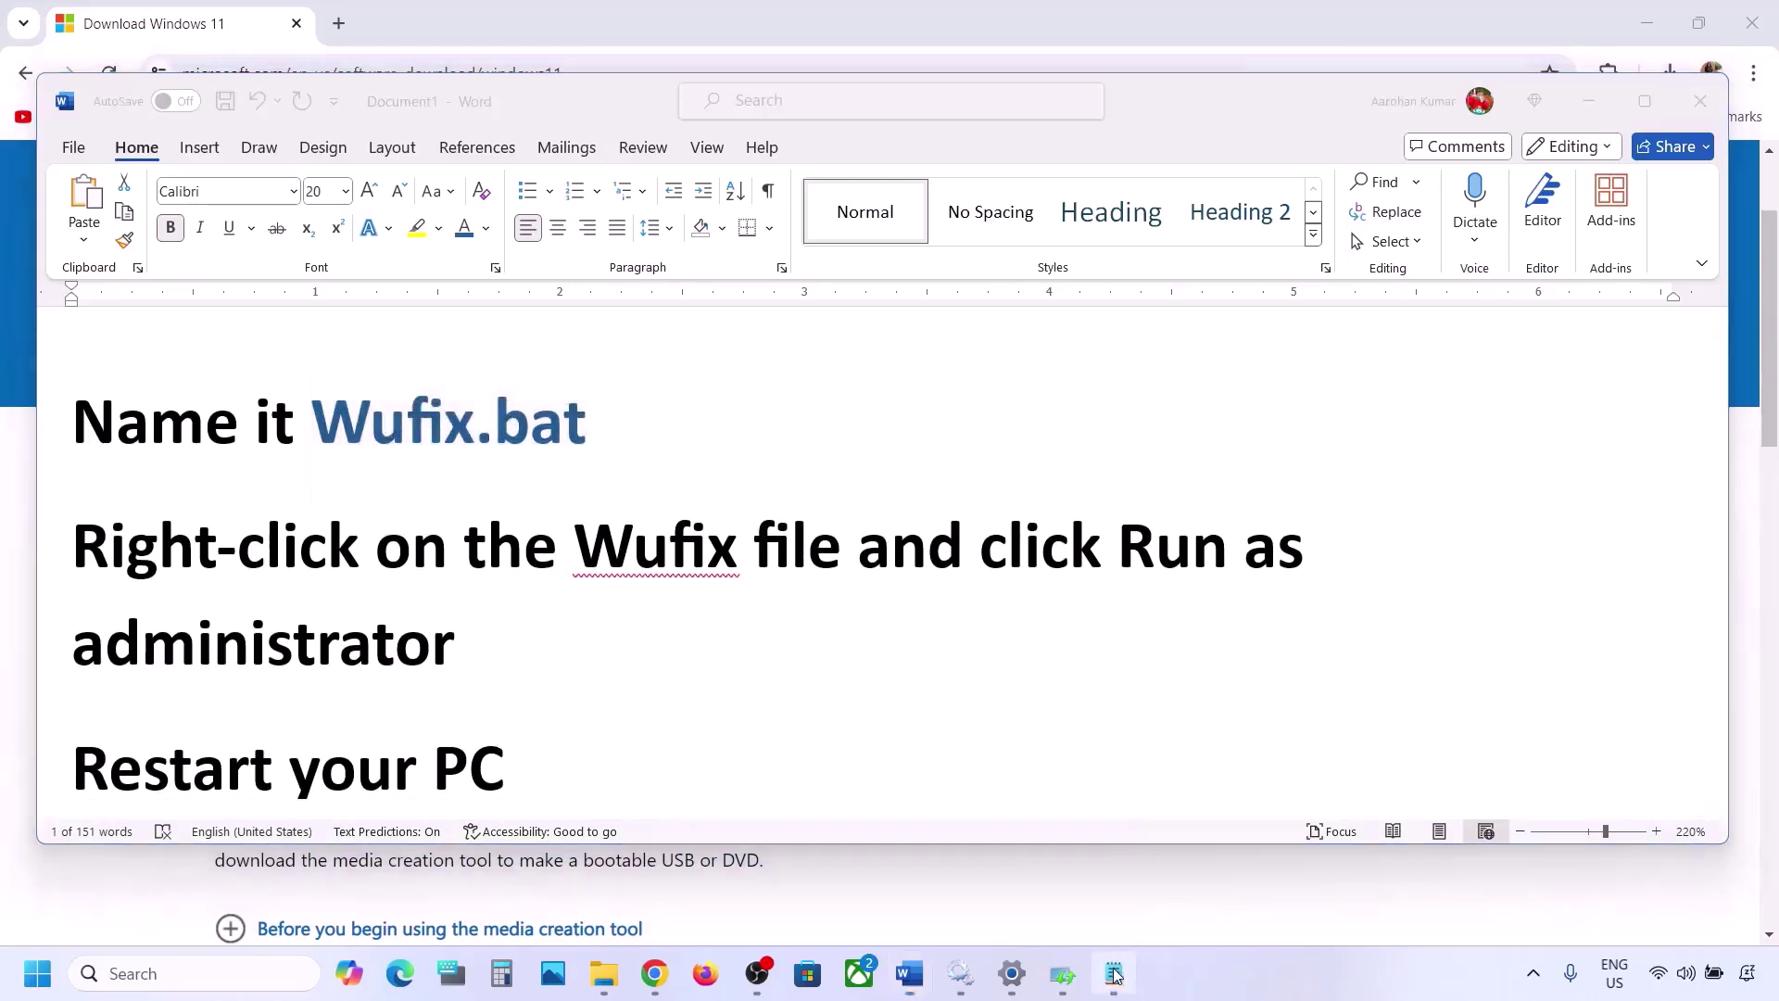
key("ctrl+s")
key("ctrl+v")
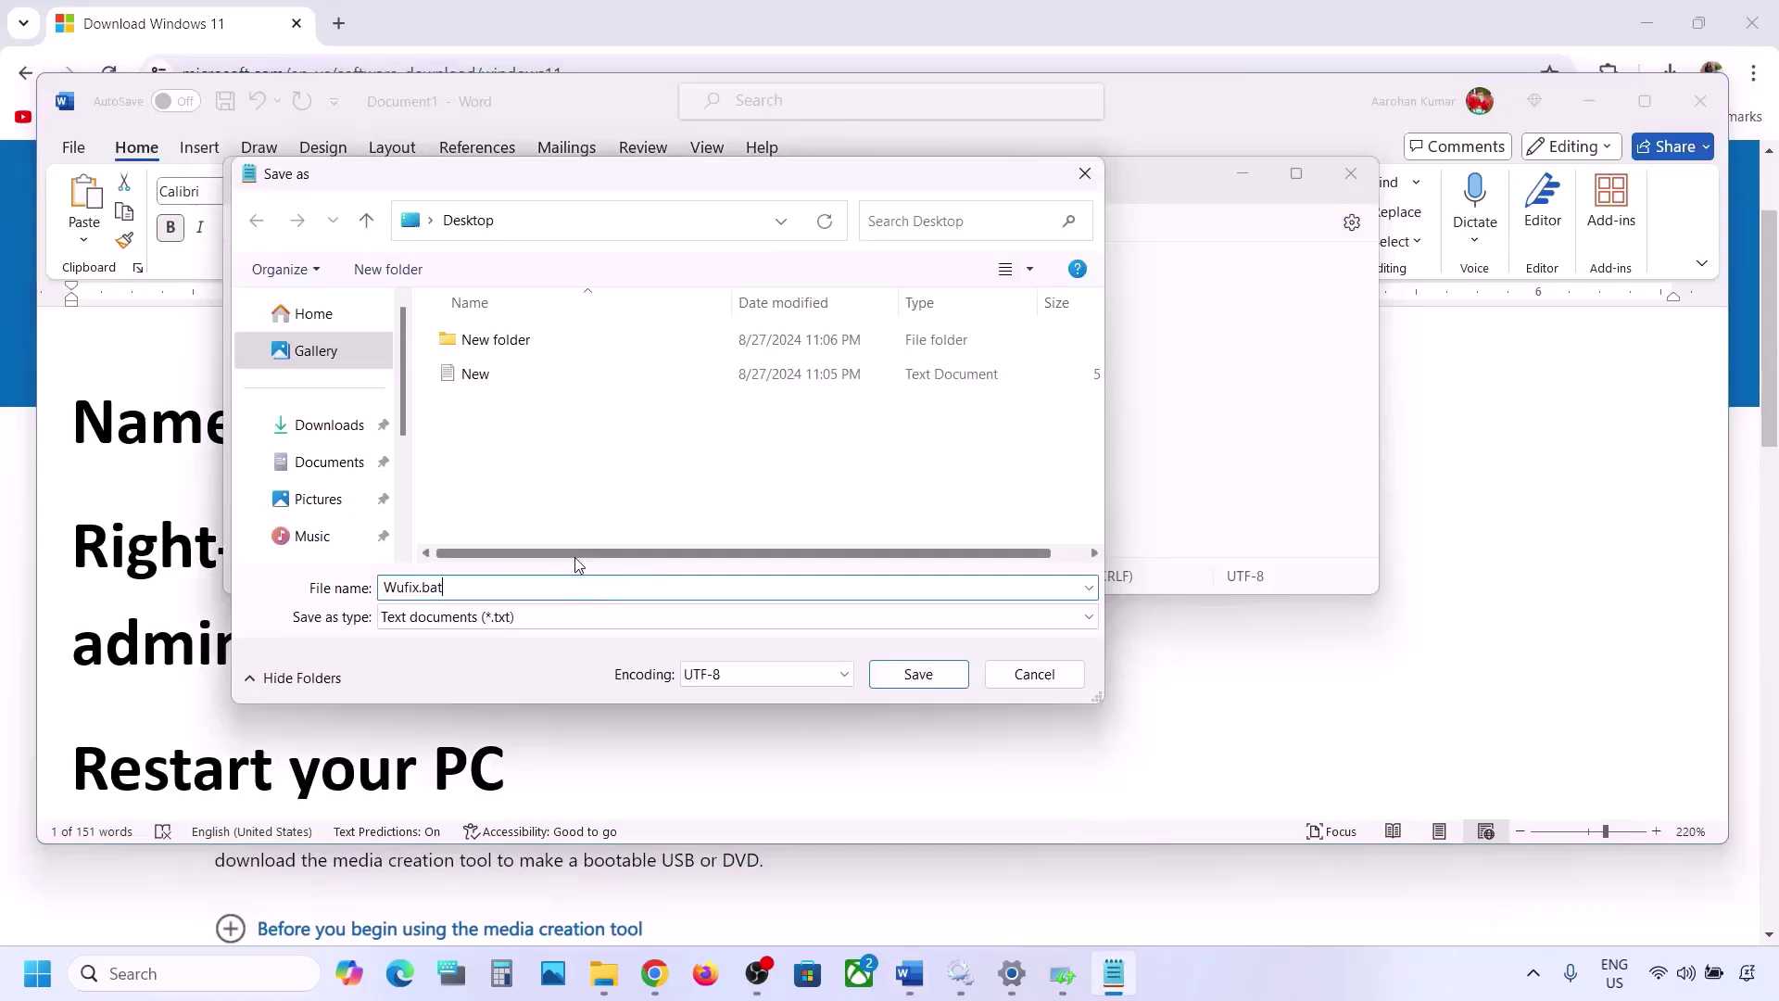
left_click(527, 628)
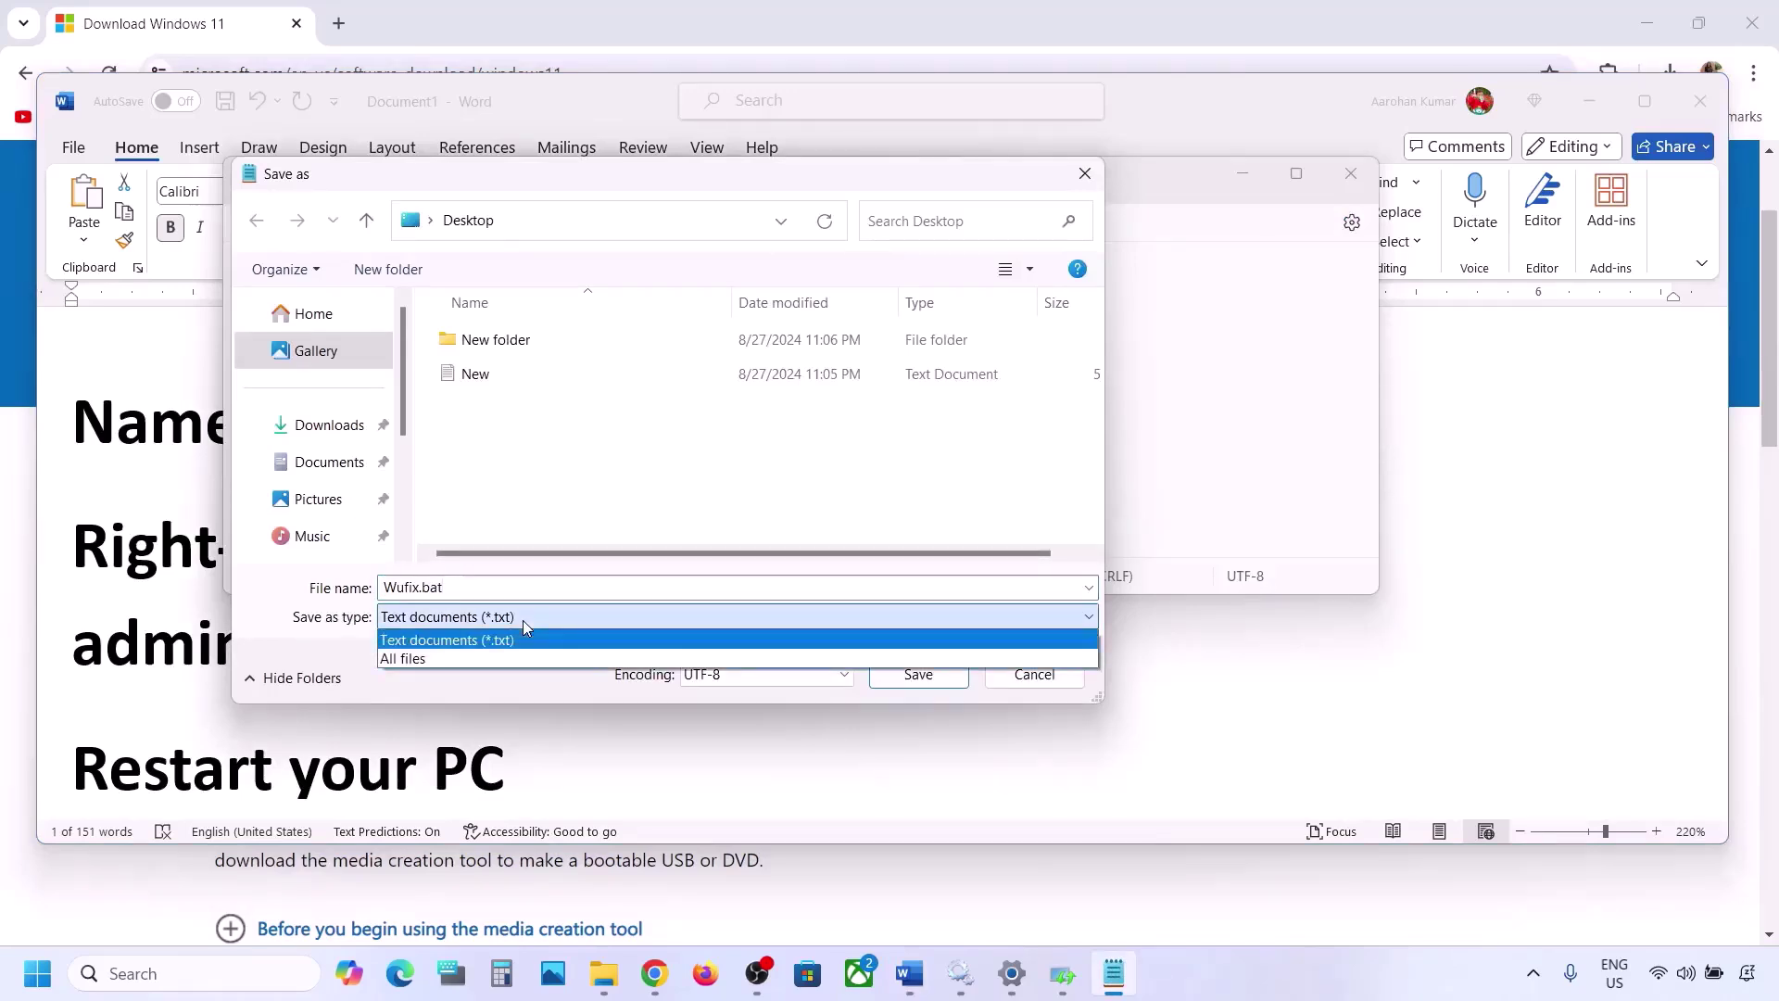
left_click(461, 661)
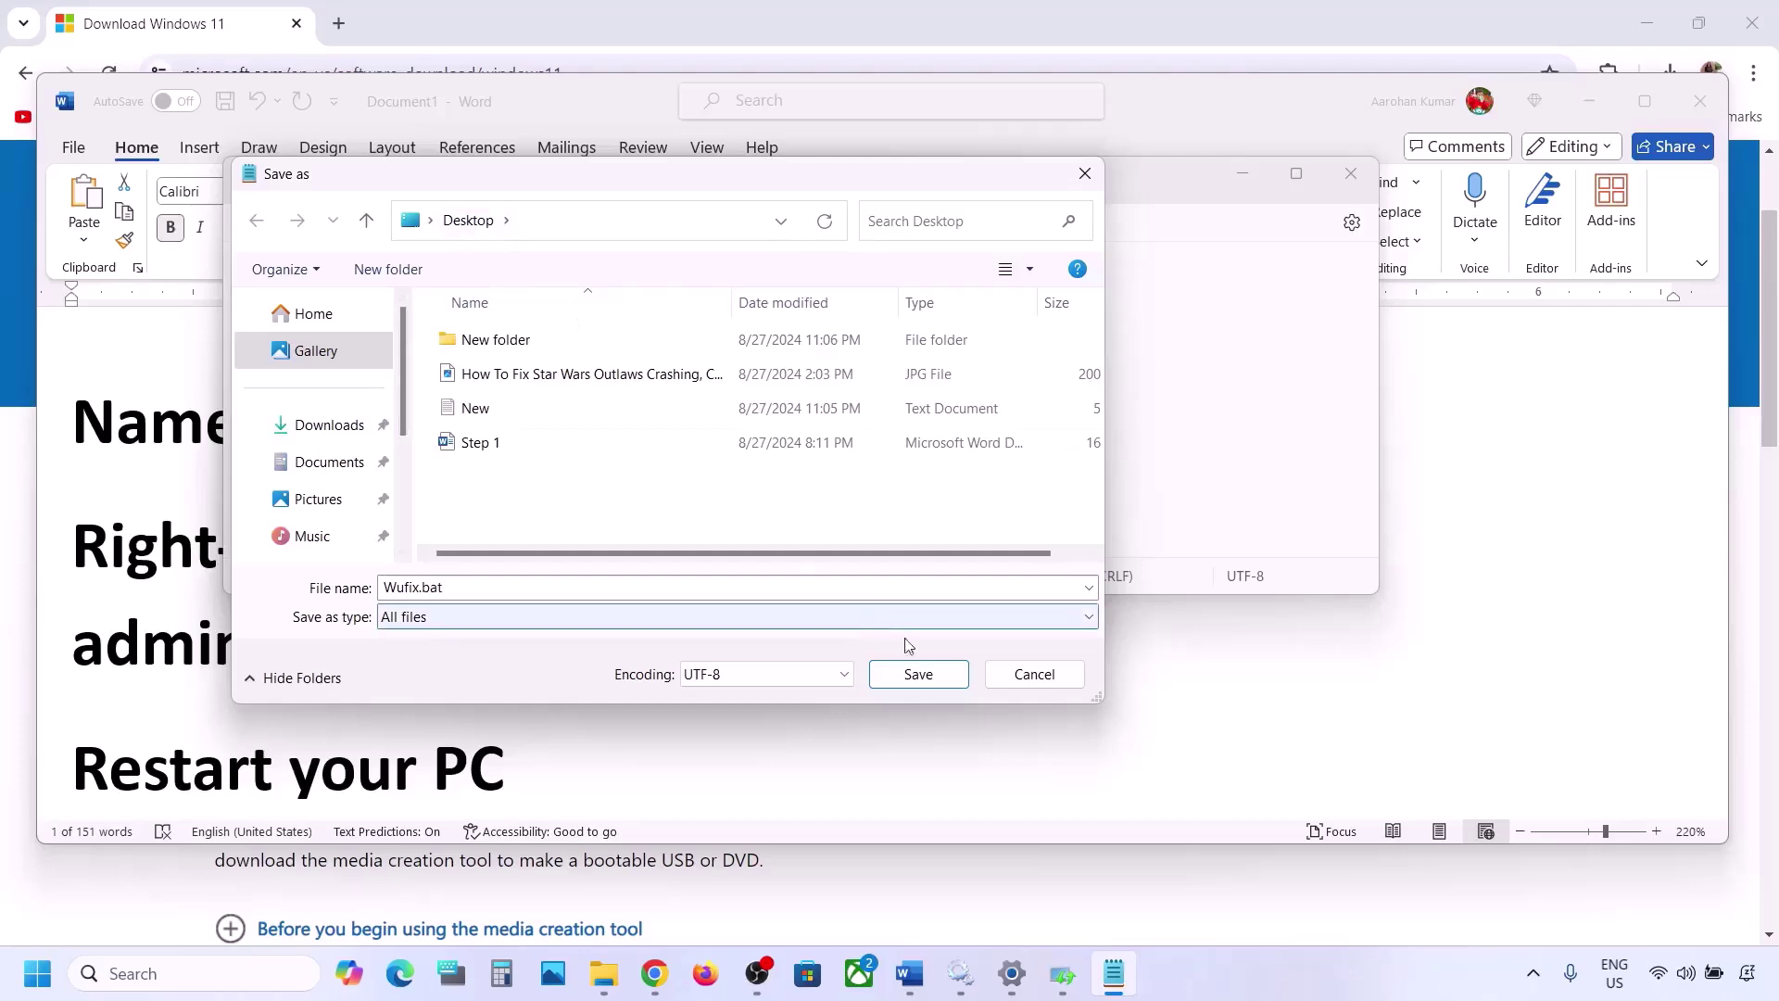
left_click(927, 674)
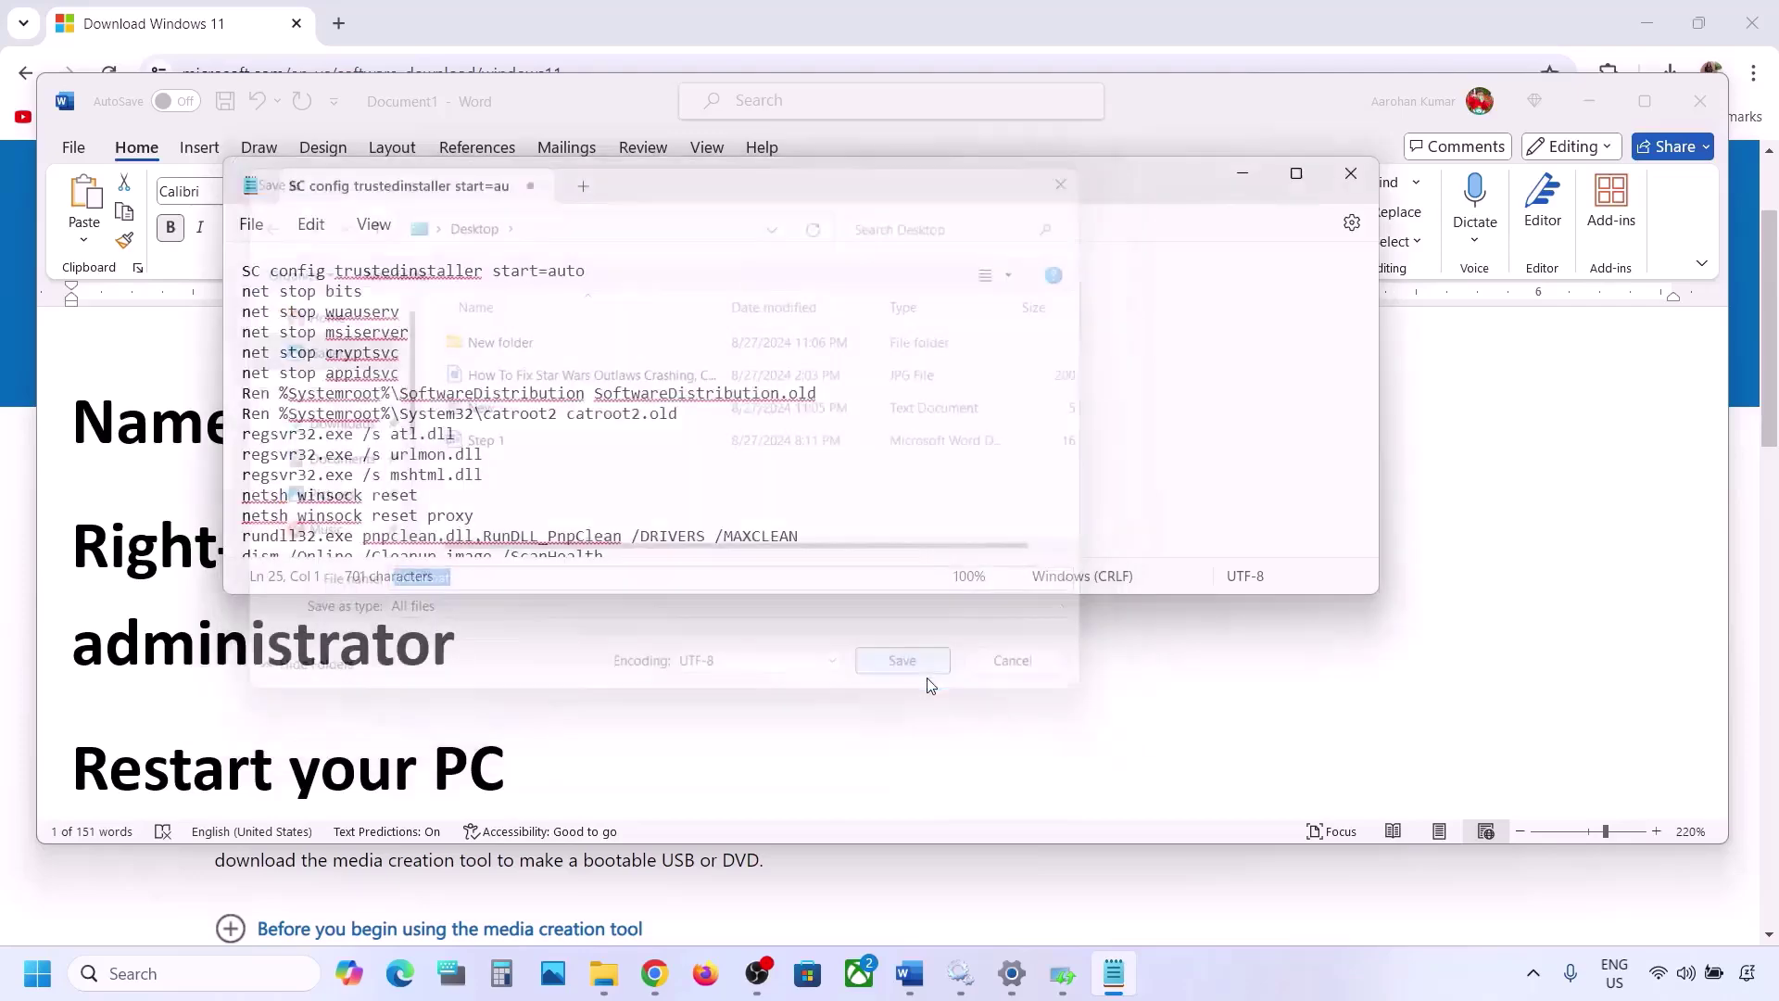
left_click(1353, 177)
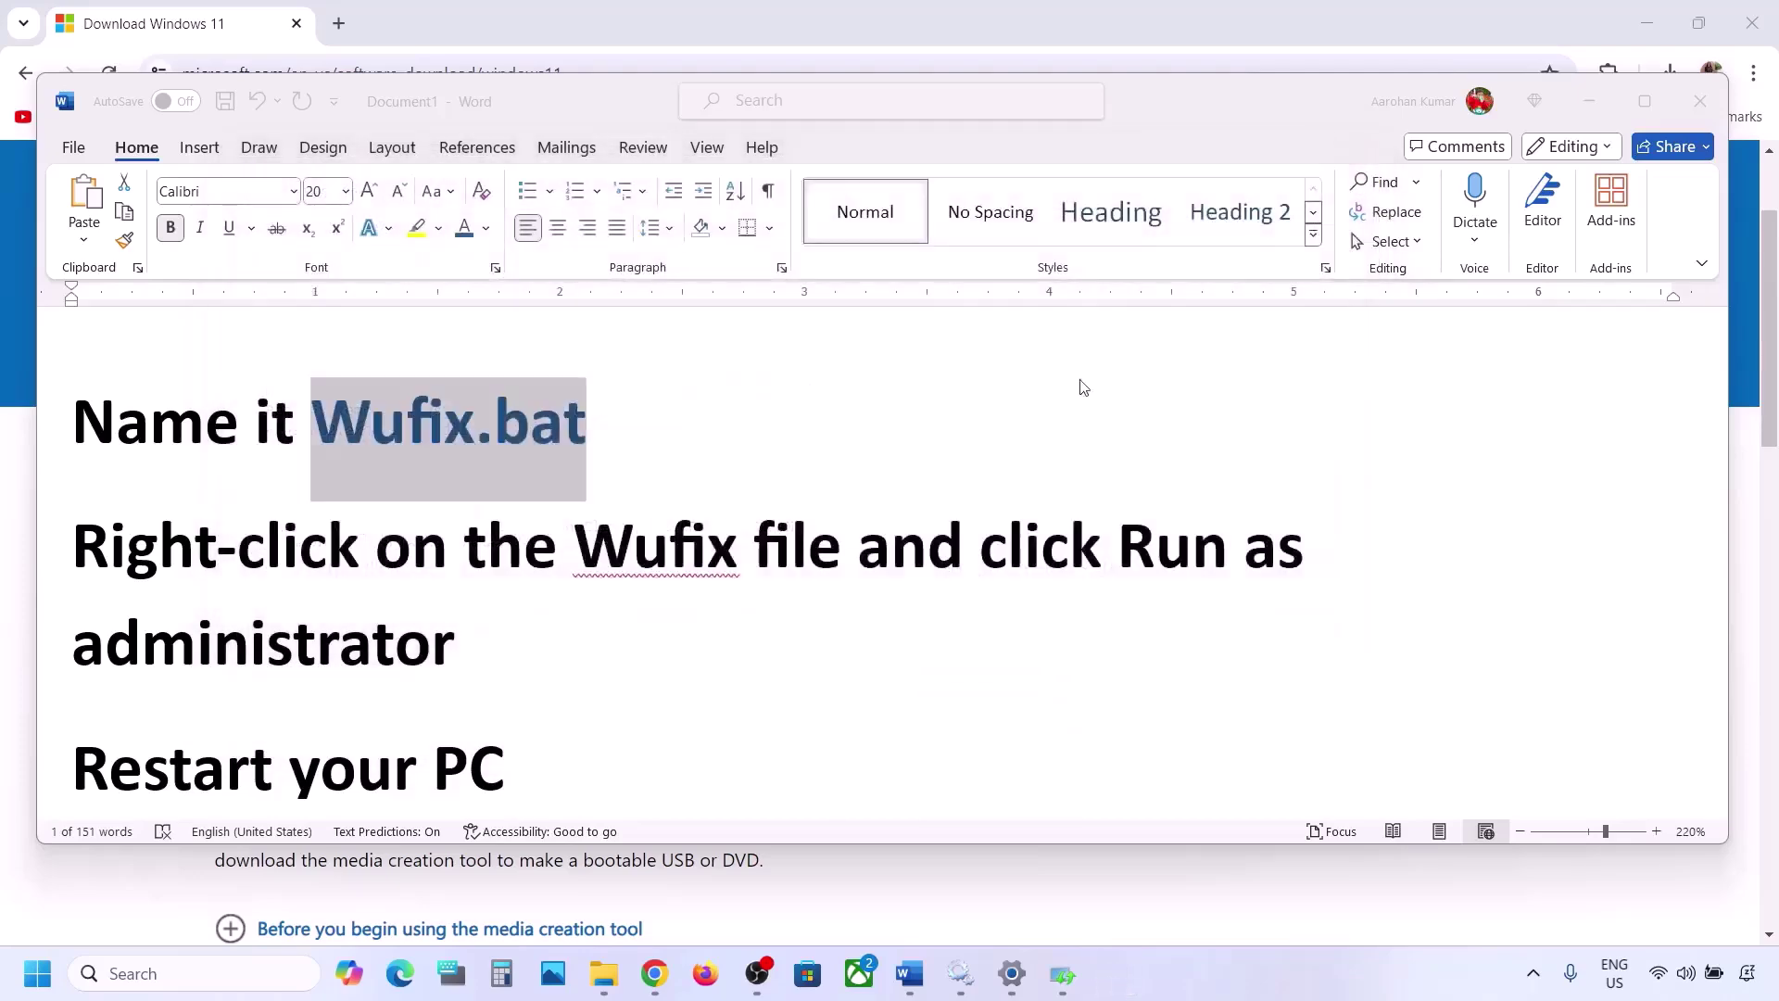
Show the desktop, close the Windows Update troubleshooter, and run the Wufix file as administrator.
key("super+d")
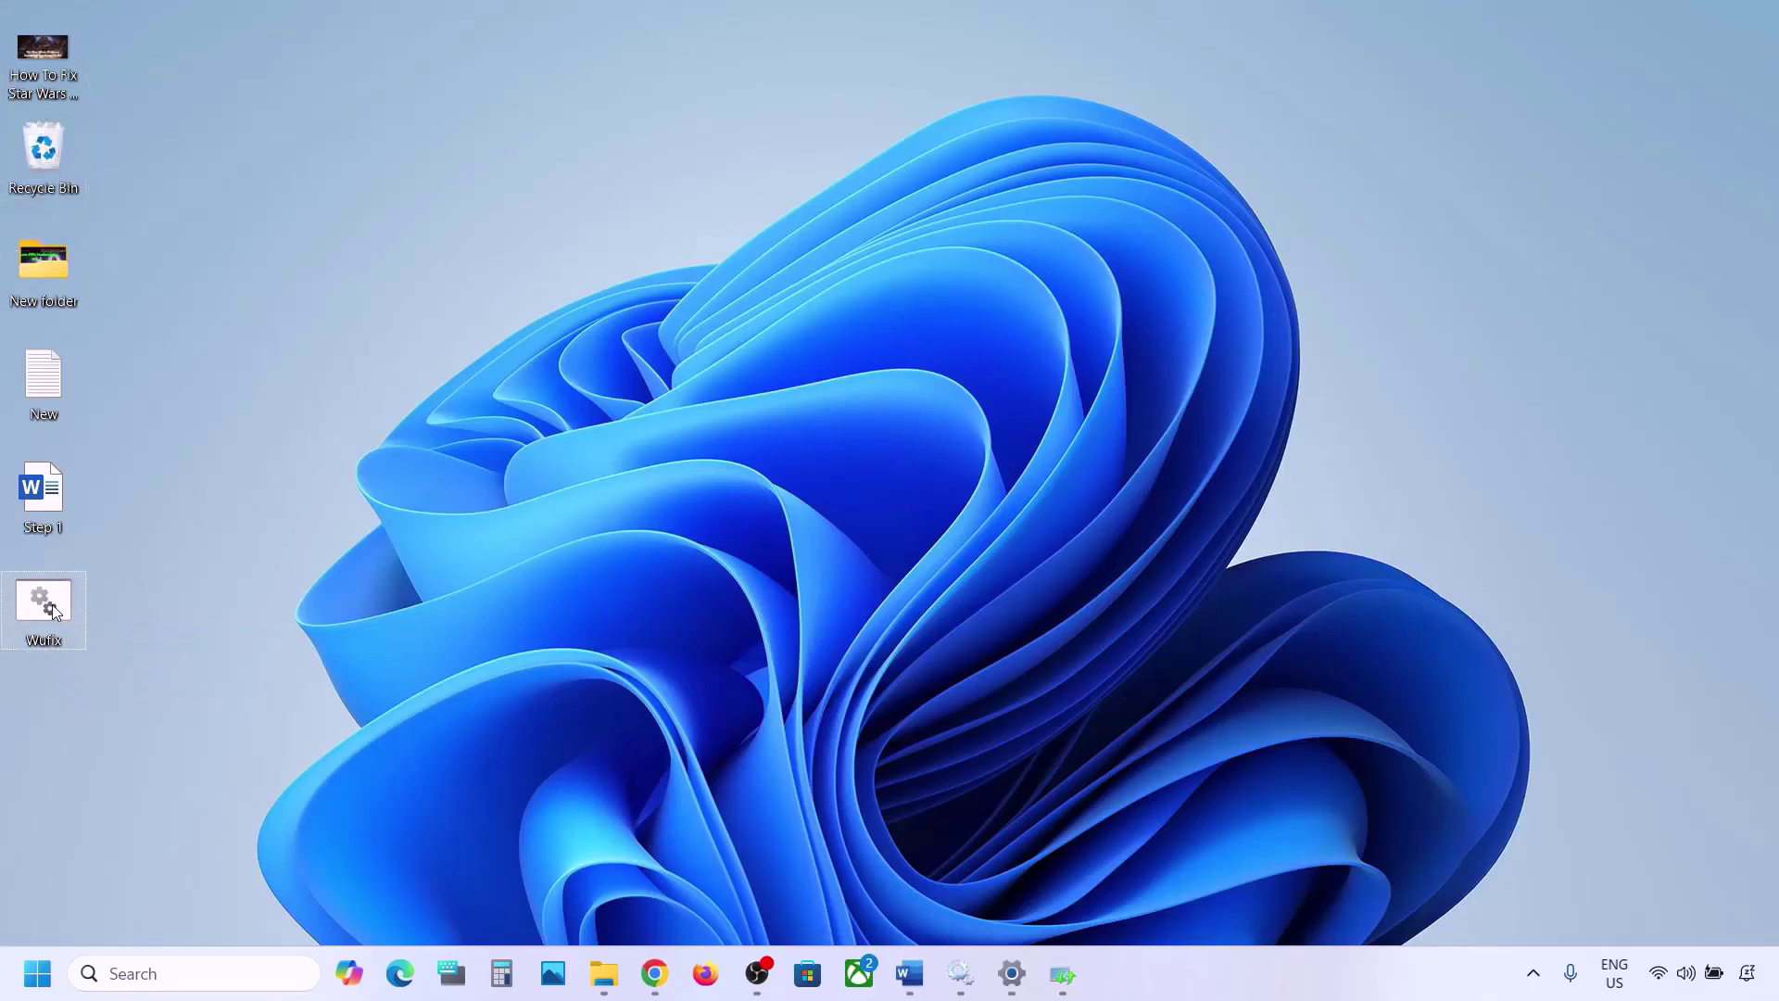
double_click(52, 604)
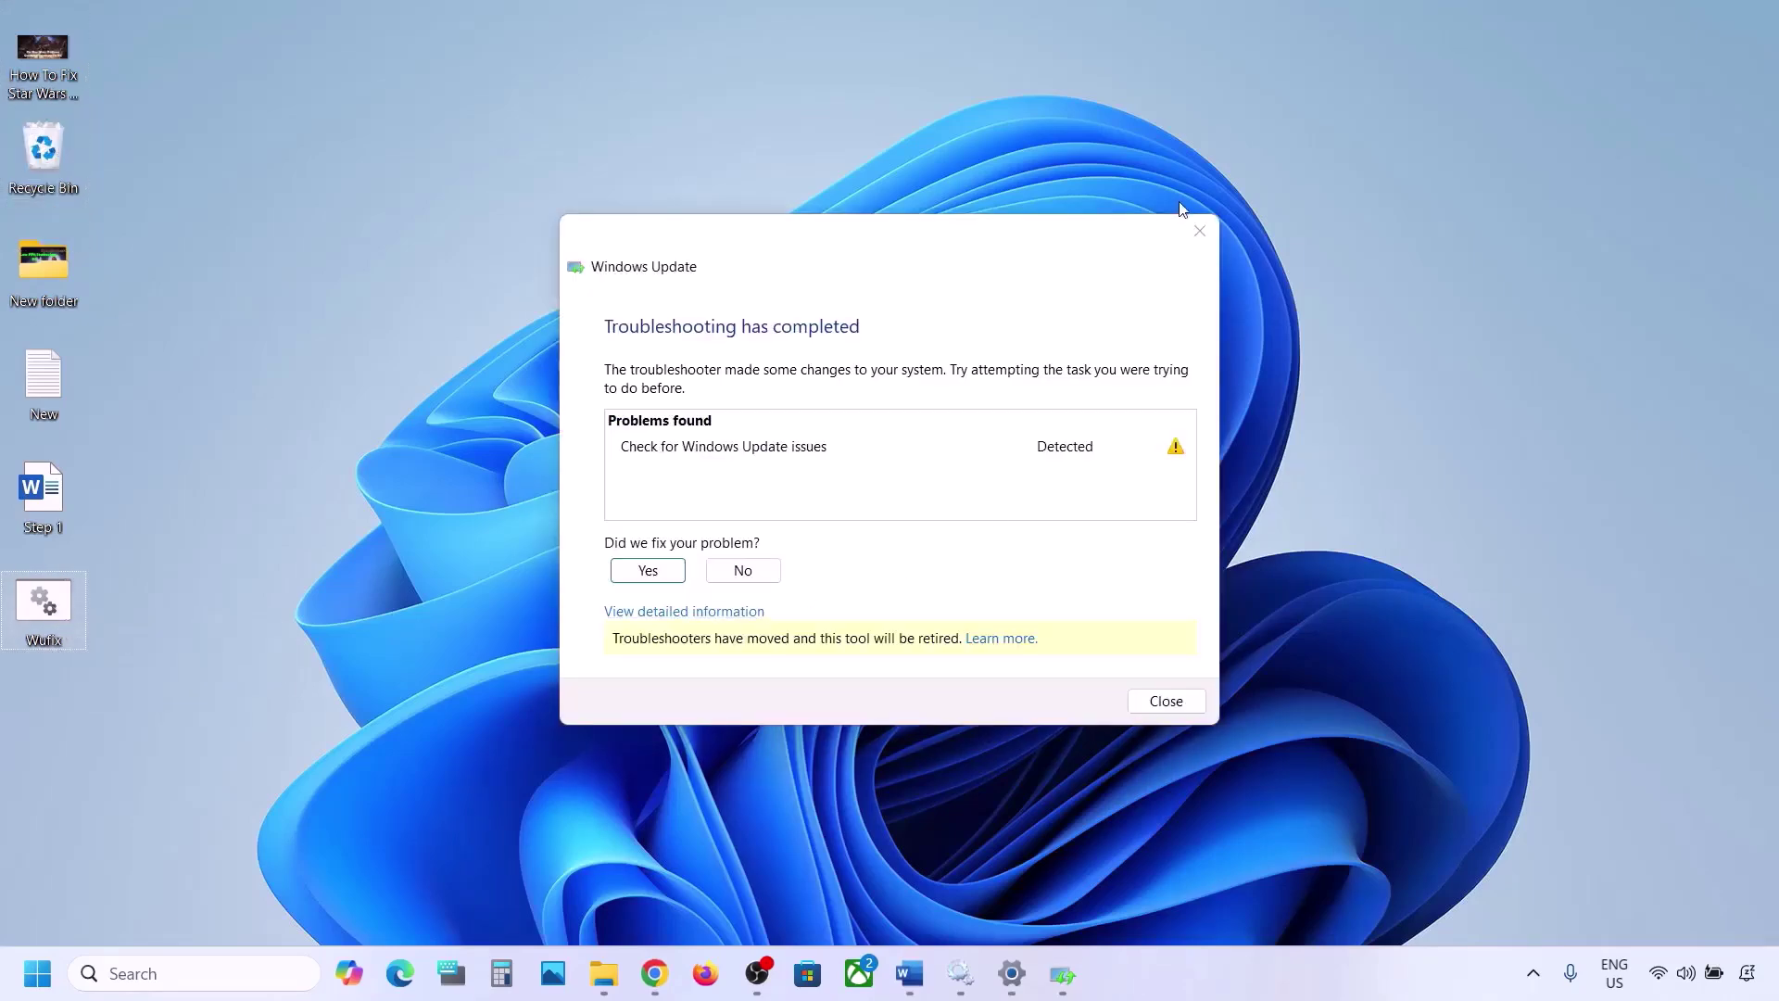
left_click(1197, 231)
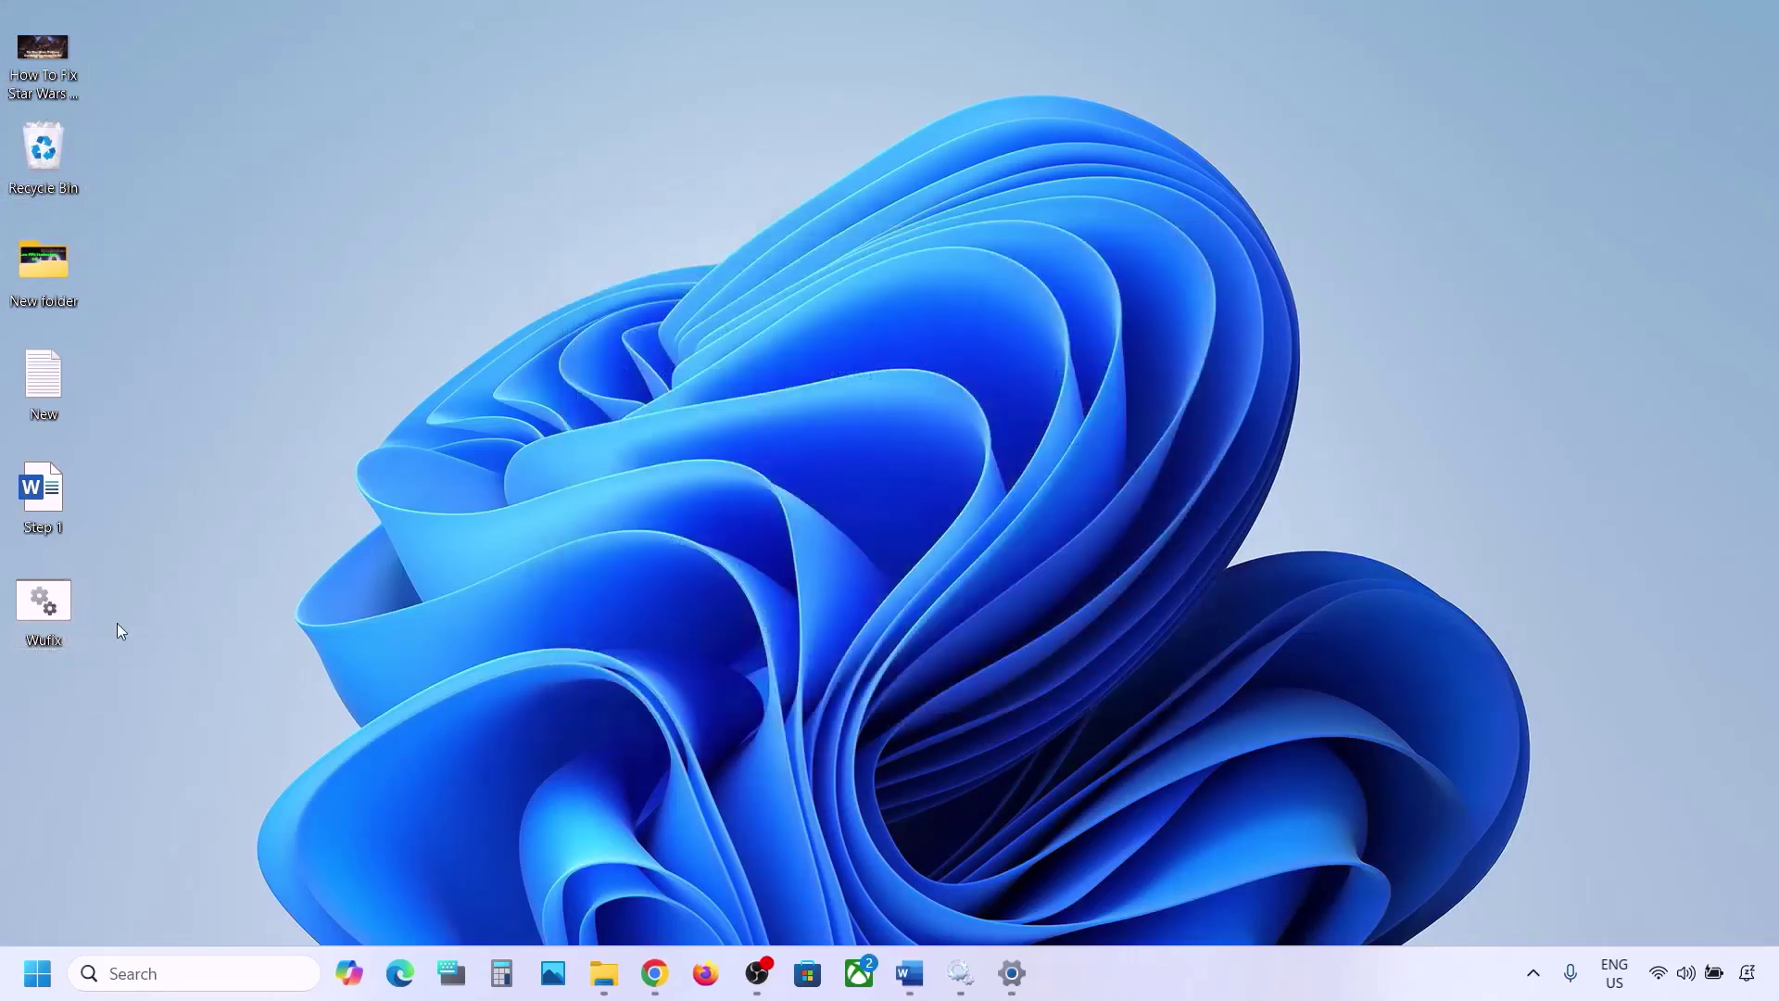
right_click(51, 605)
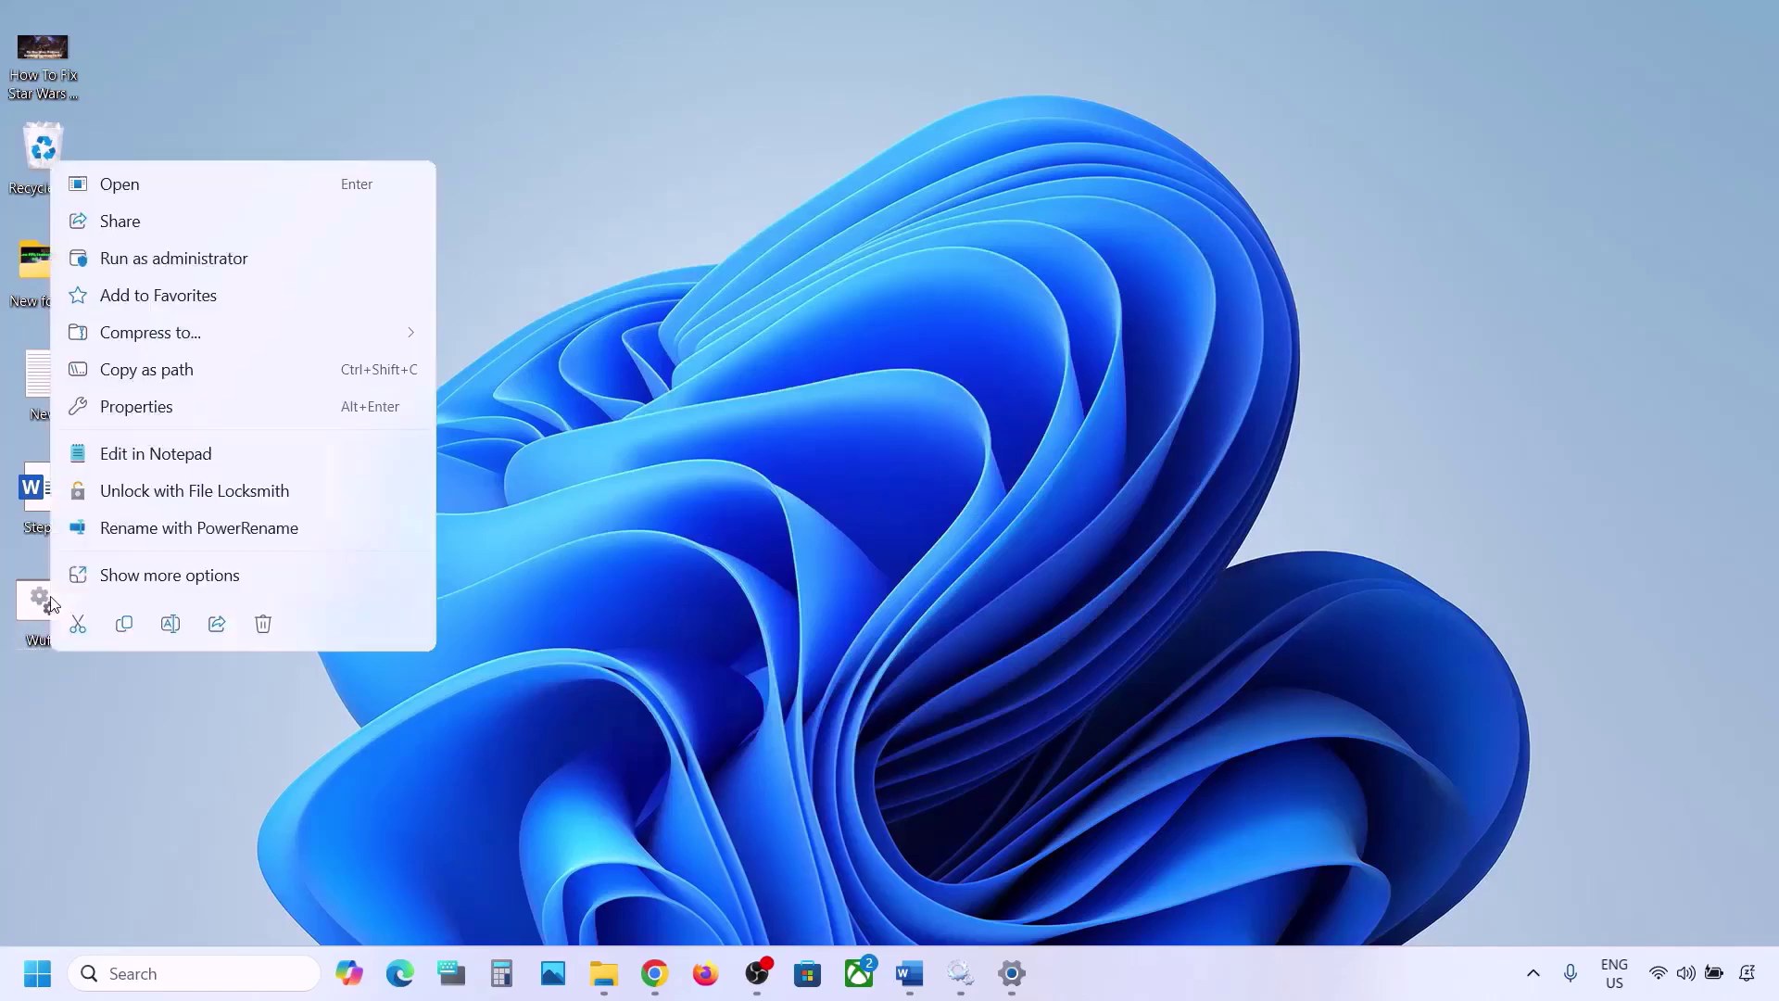
left_click(225, 260)
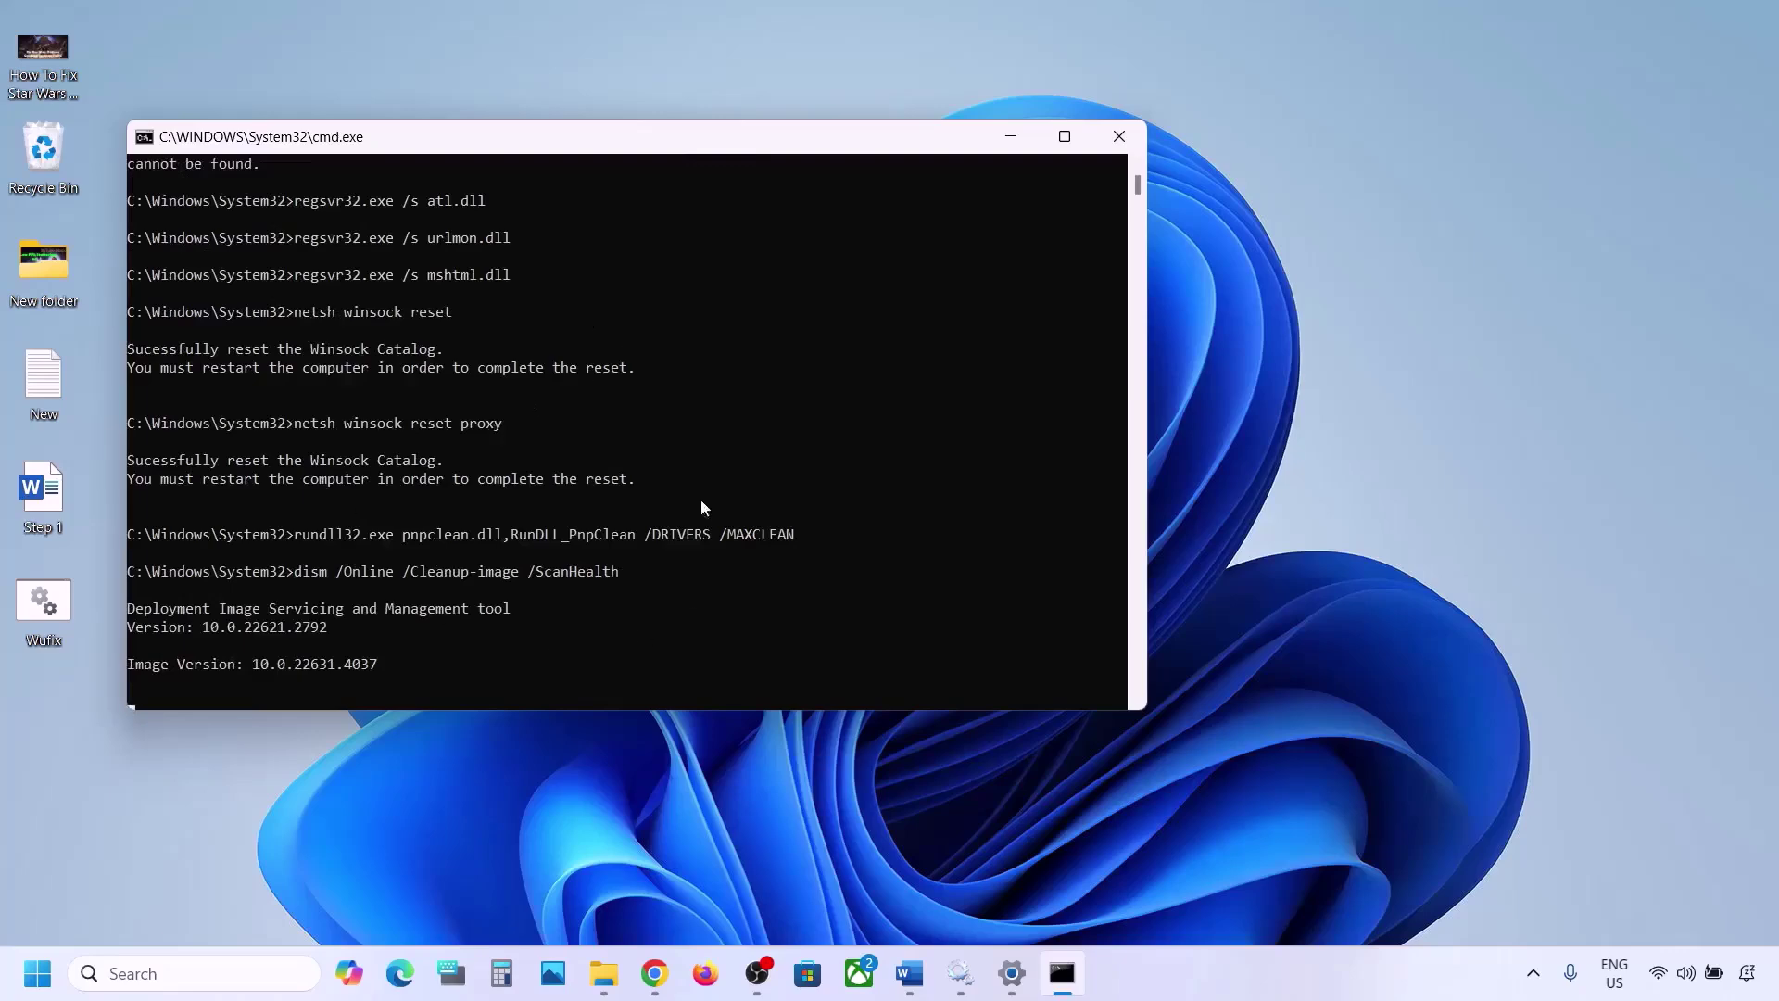
View the power options that include Restart, and return to the command window without restarting.
left_click(35, 973)
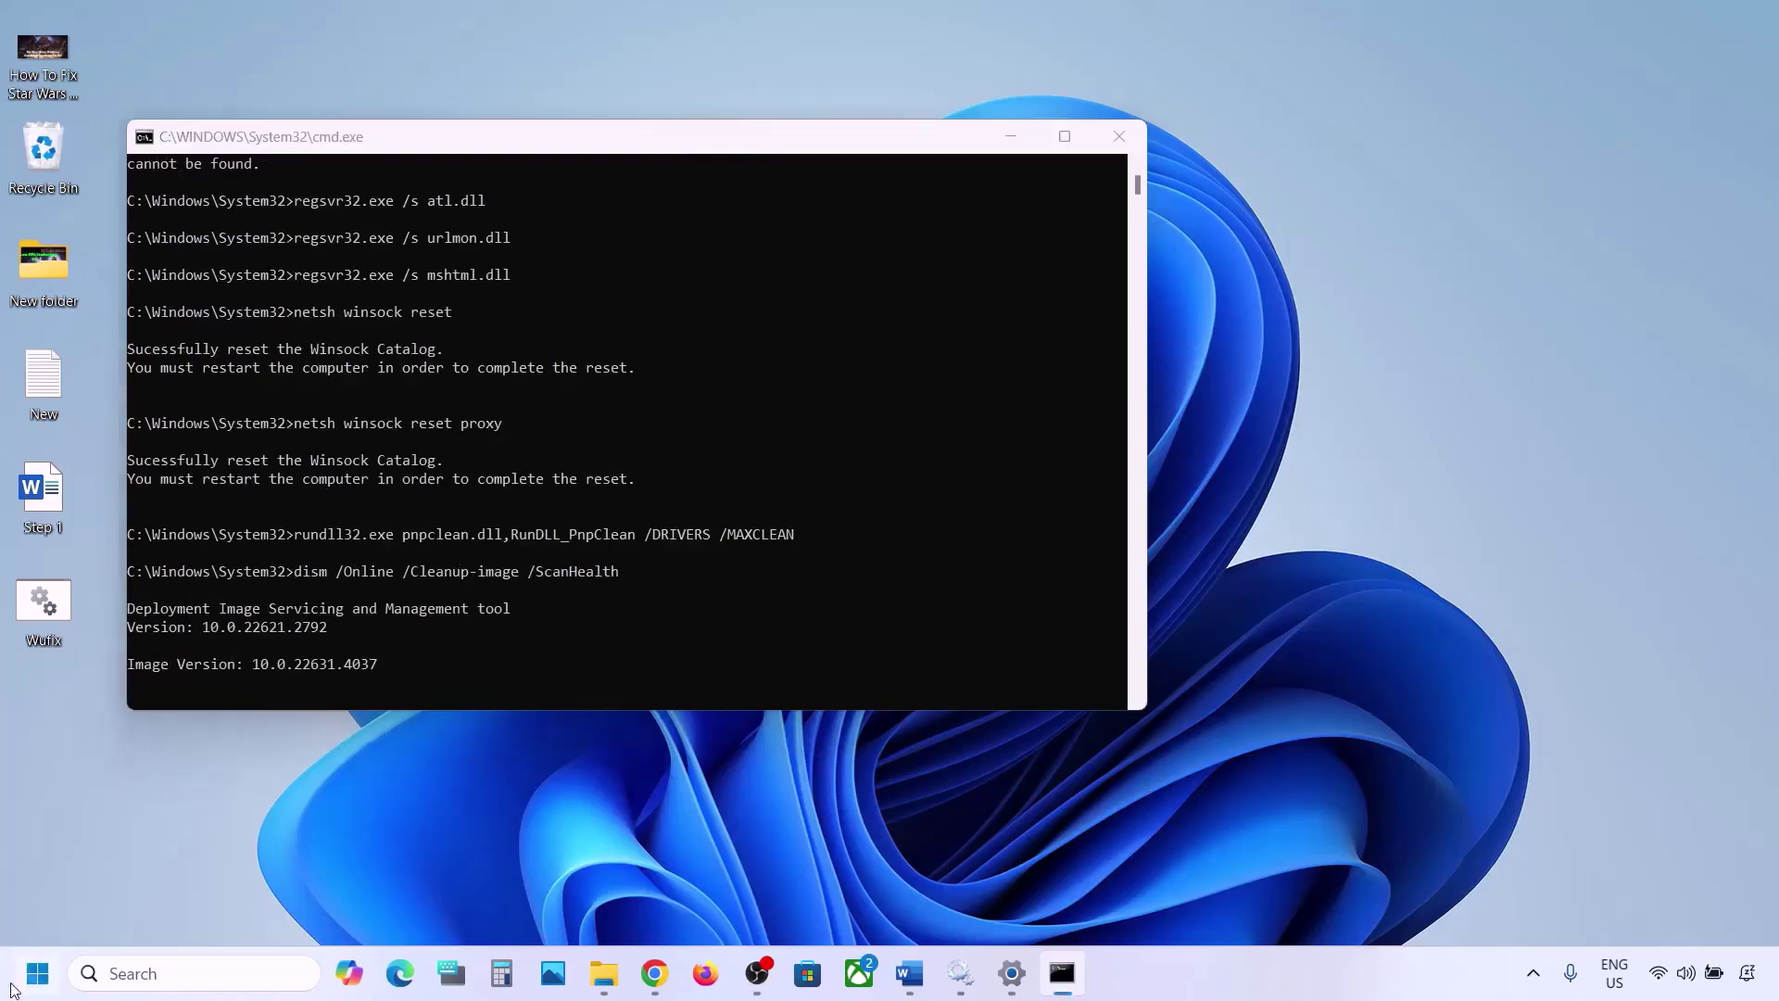
left_click(674, 895)
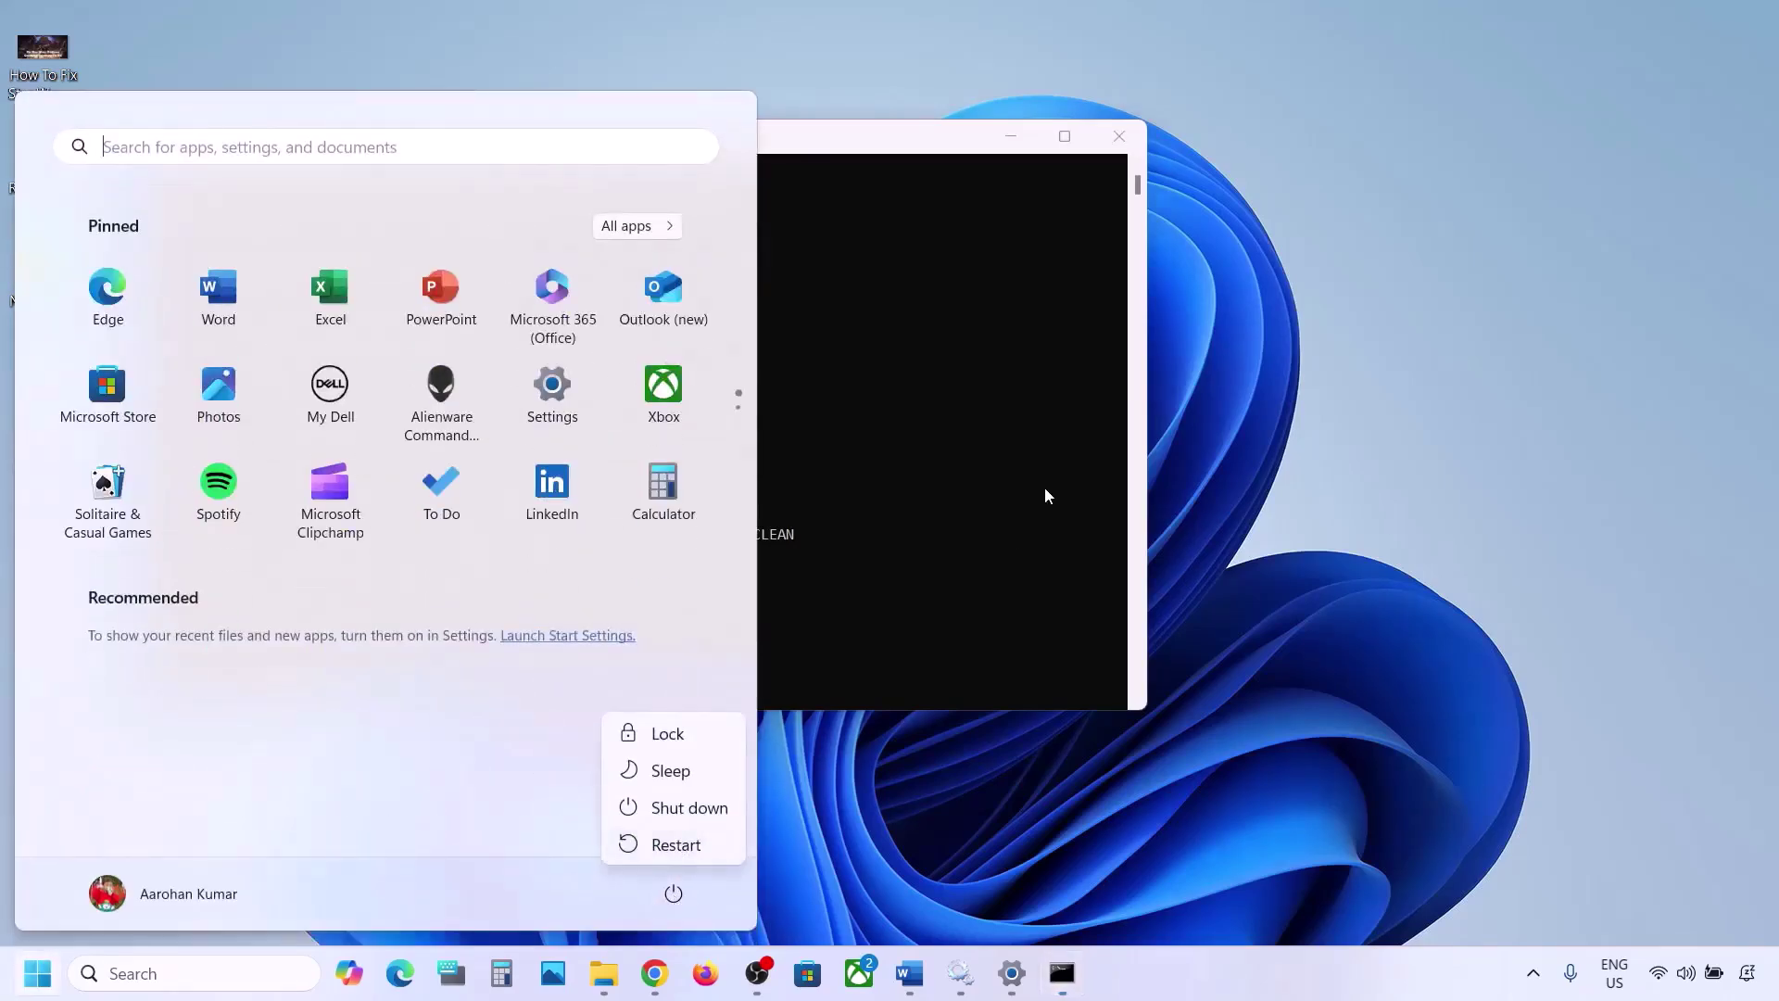
key("Escape")
left_click(942, 469)
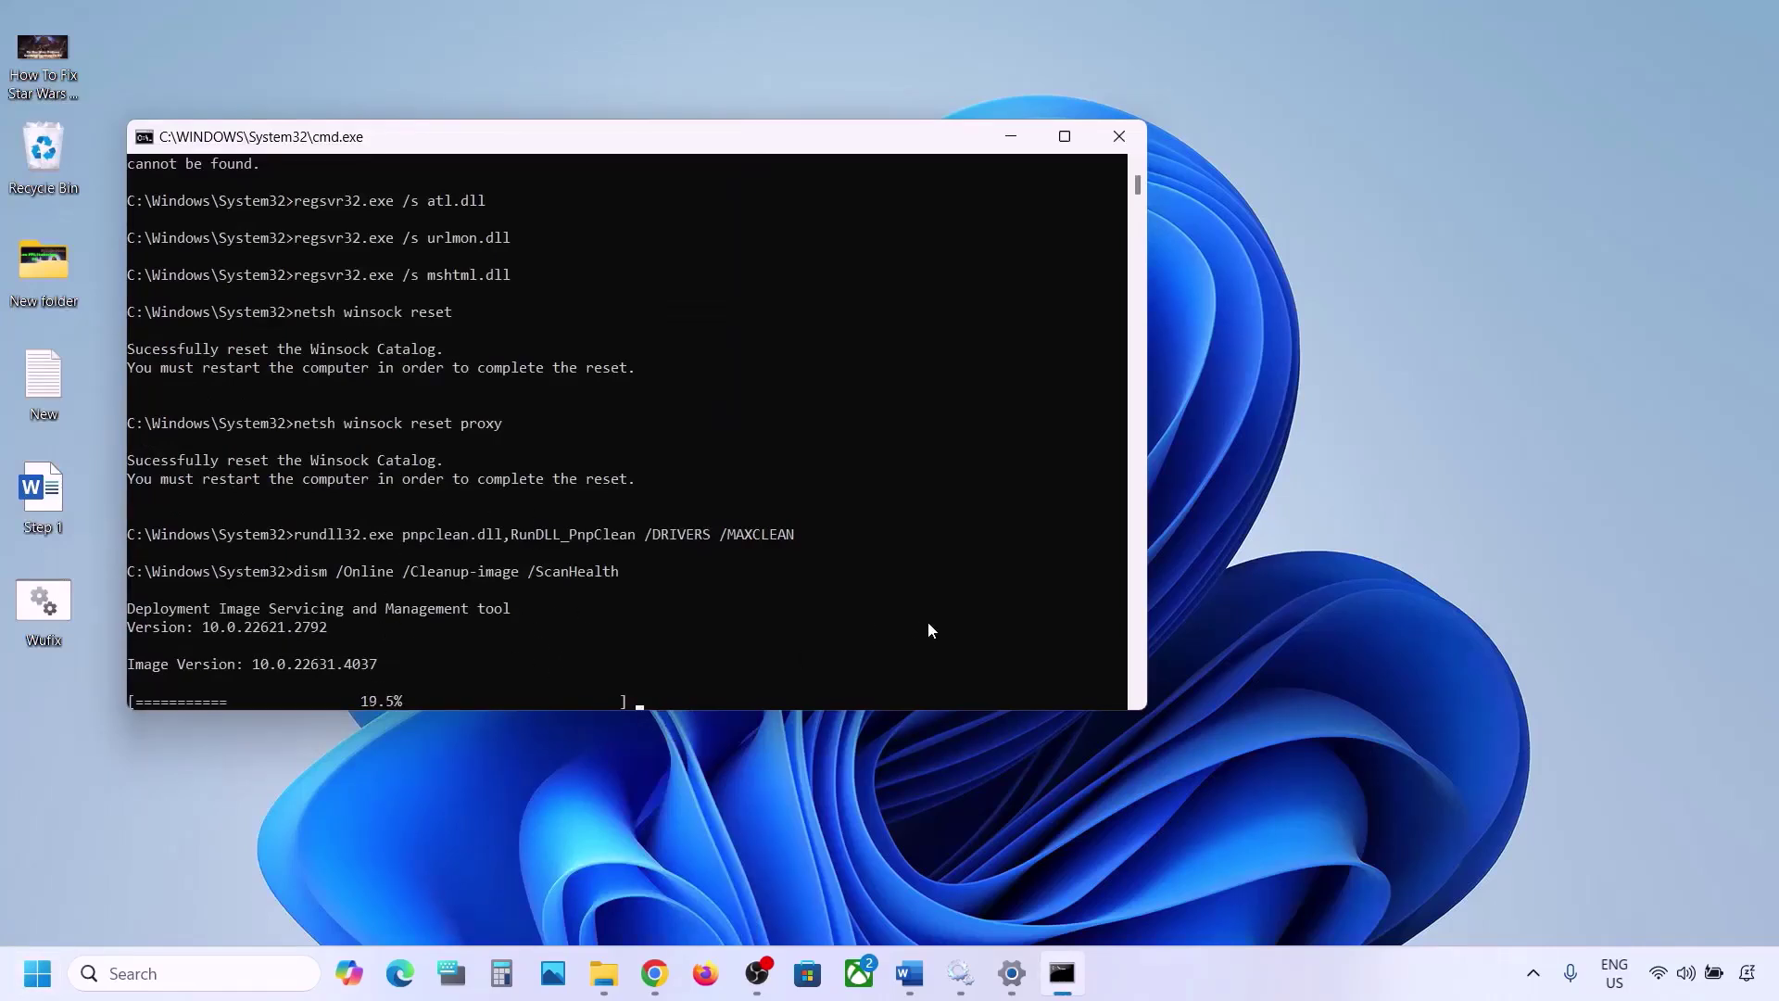
Clear the desktop, switch to the Word document, and highlight "Use Media Creation Tool" in the Step 6 heading.
left_click(1179, 993)
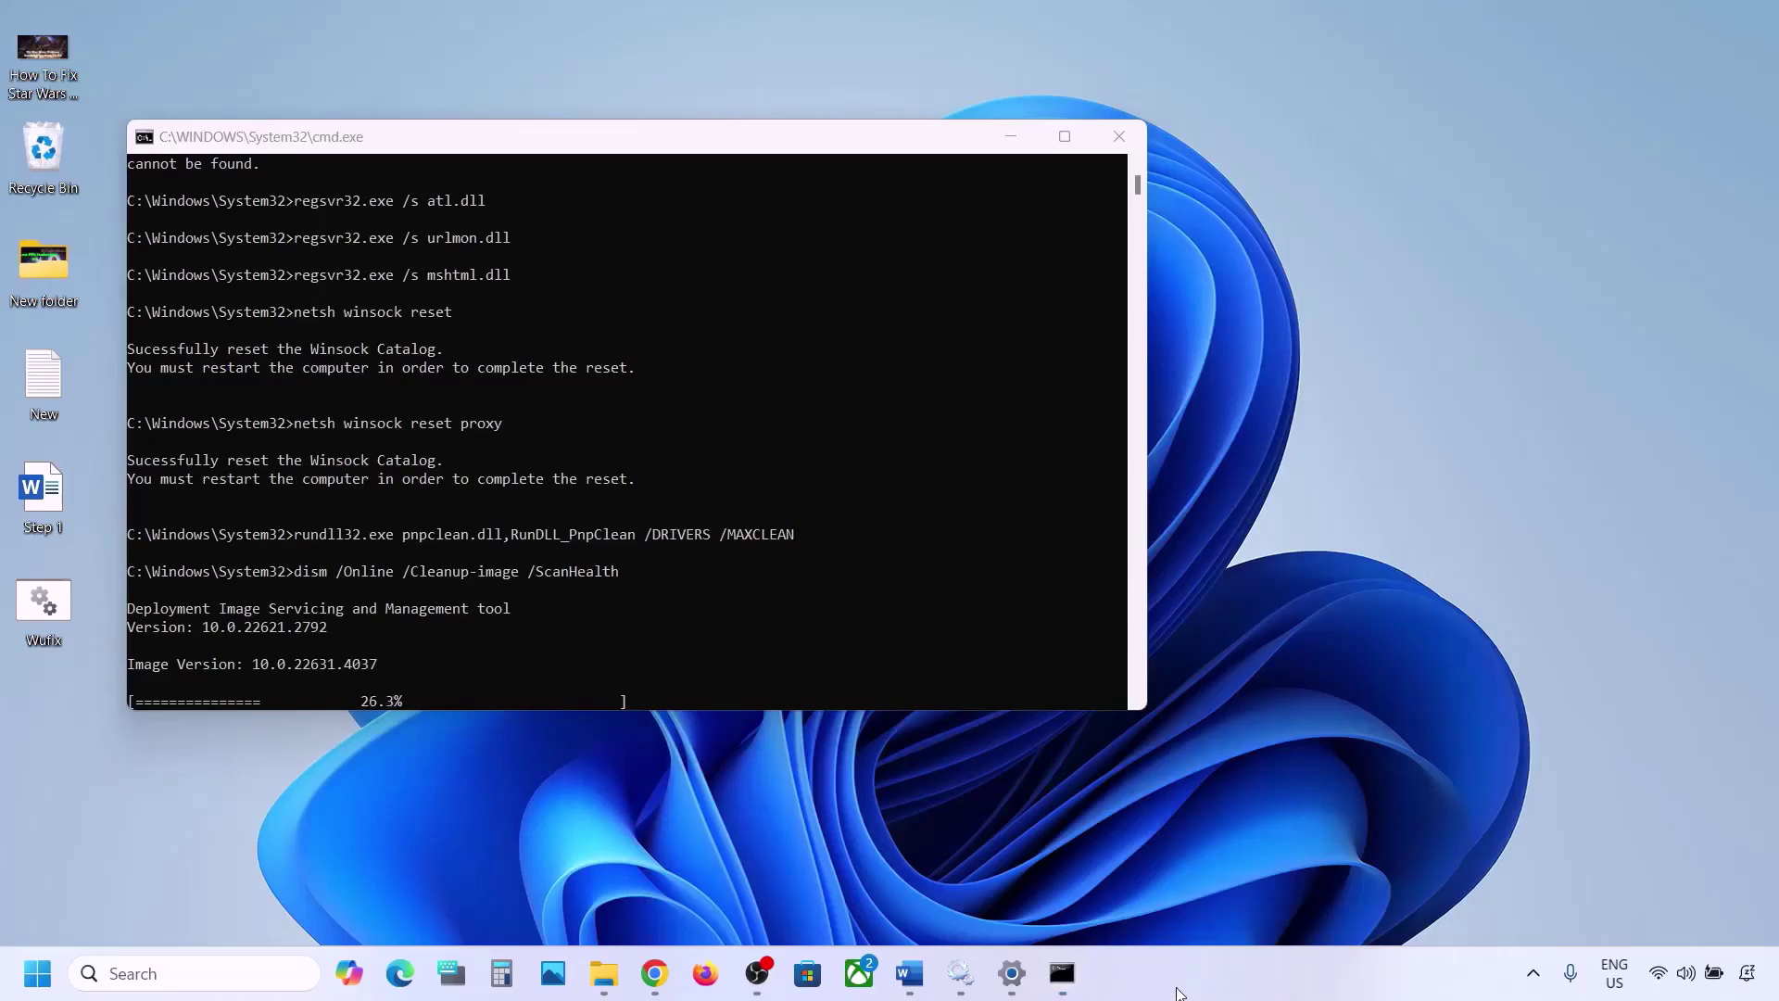
key("super+d")
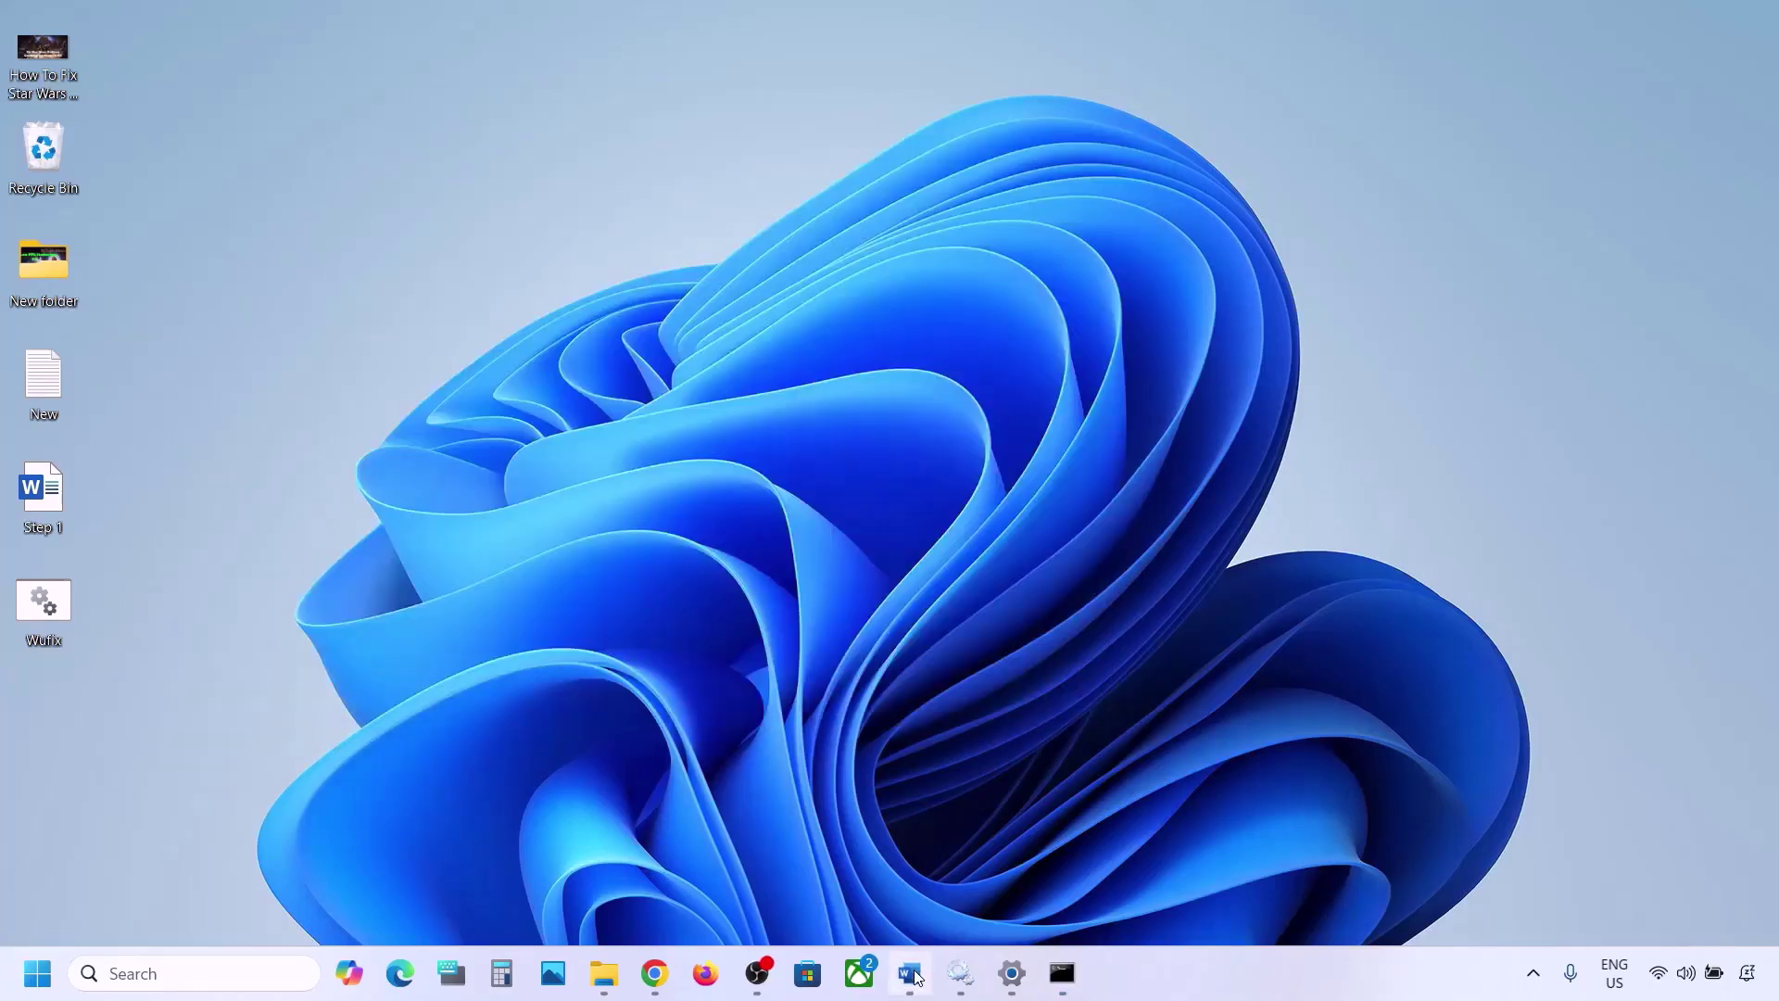
left_click(911, 973)
scroll(556, 702, "down", 2)
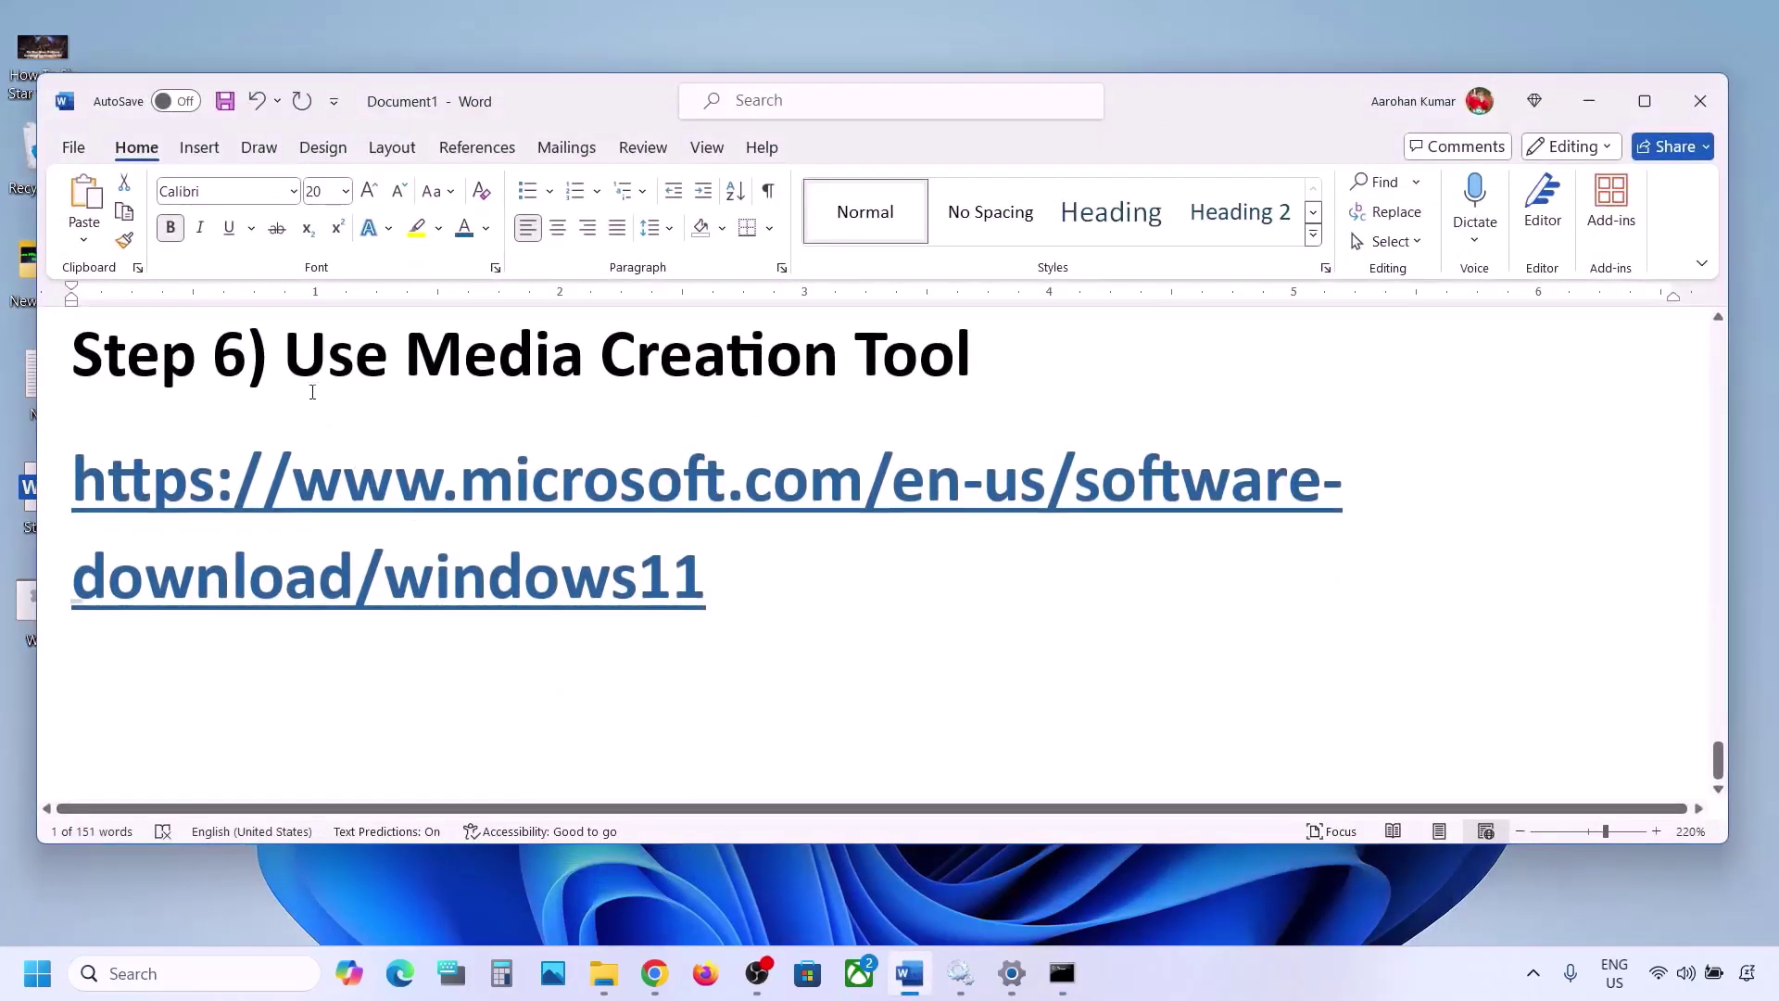
left_click_drag(290, 367, 986, 370)
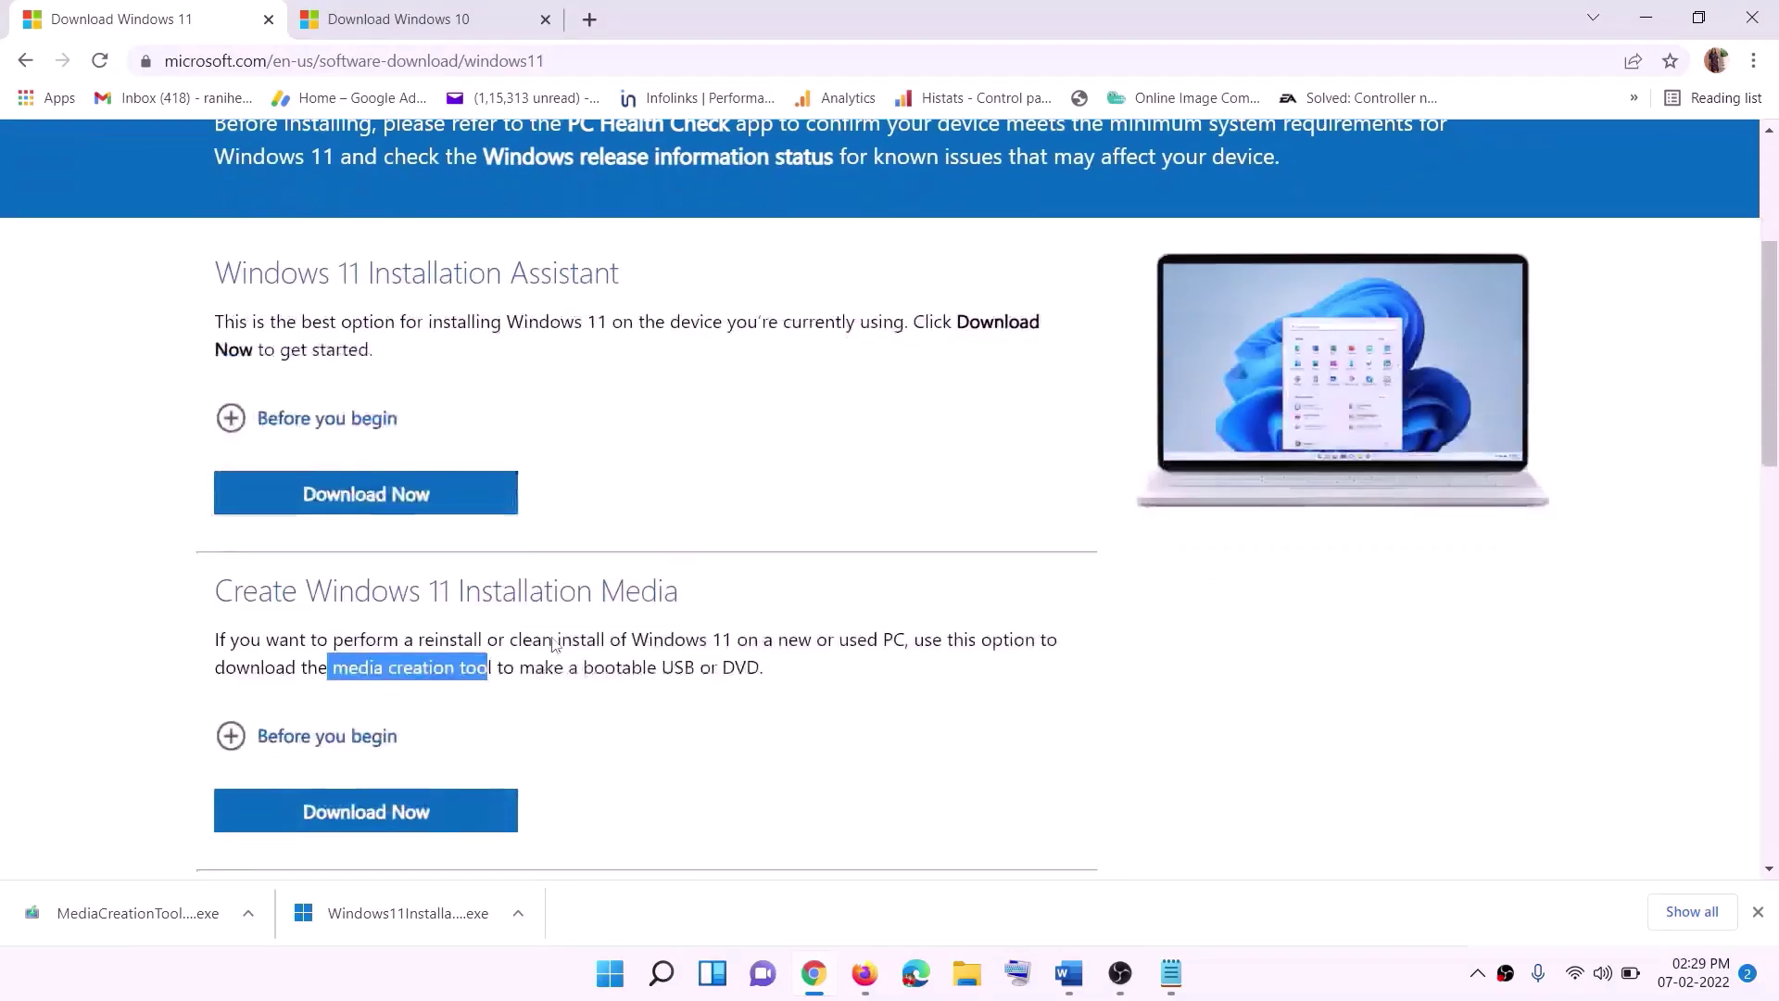
On the Windows 11 download page, highlight the media creation tool mention and download the tool under Create Windows 11 Installation Media.
scroll(553, 644, "down", 1)
left_click_drag(332, 549, 515, 550)
left_click(353, 704)
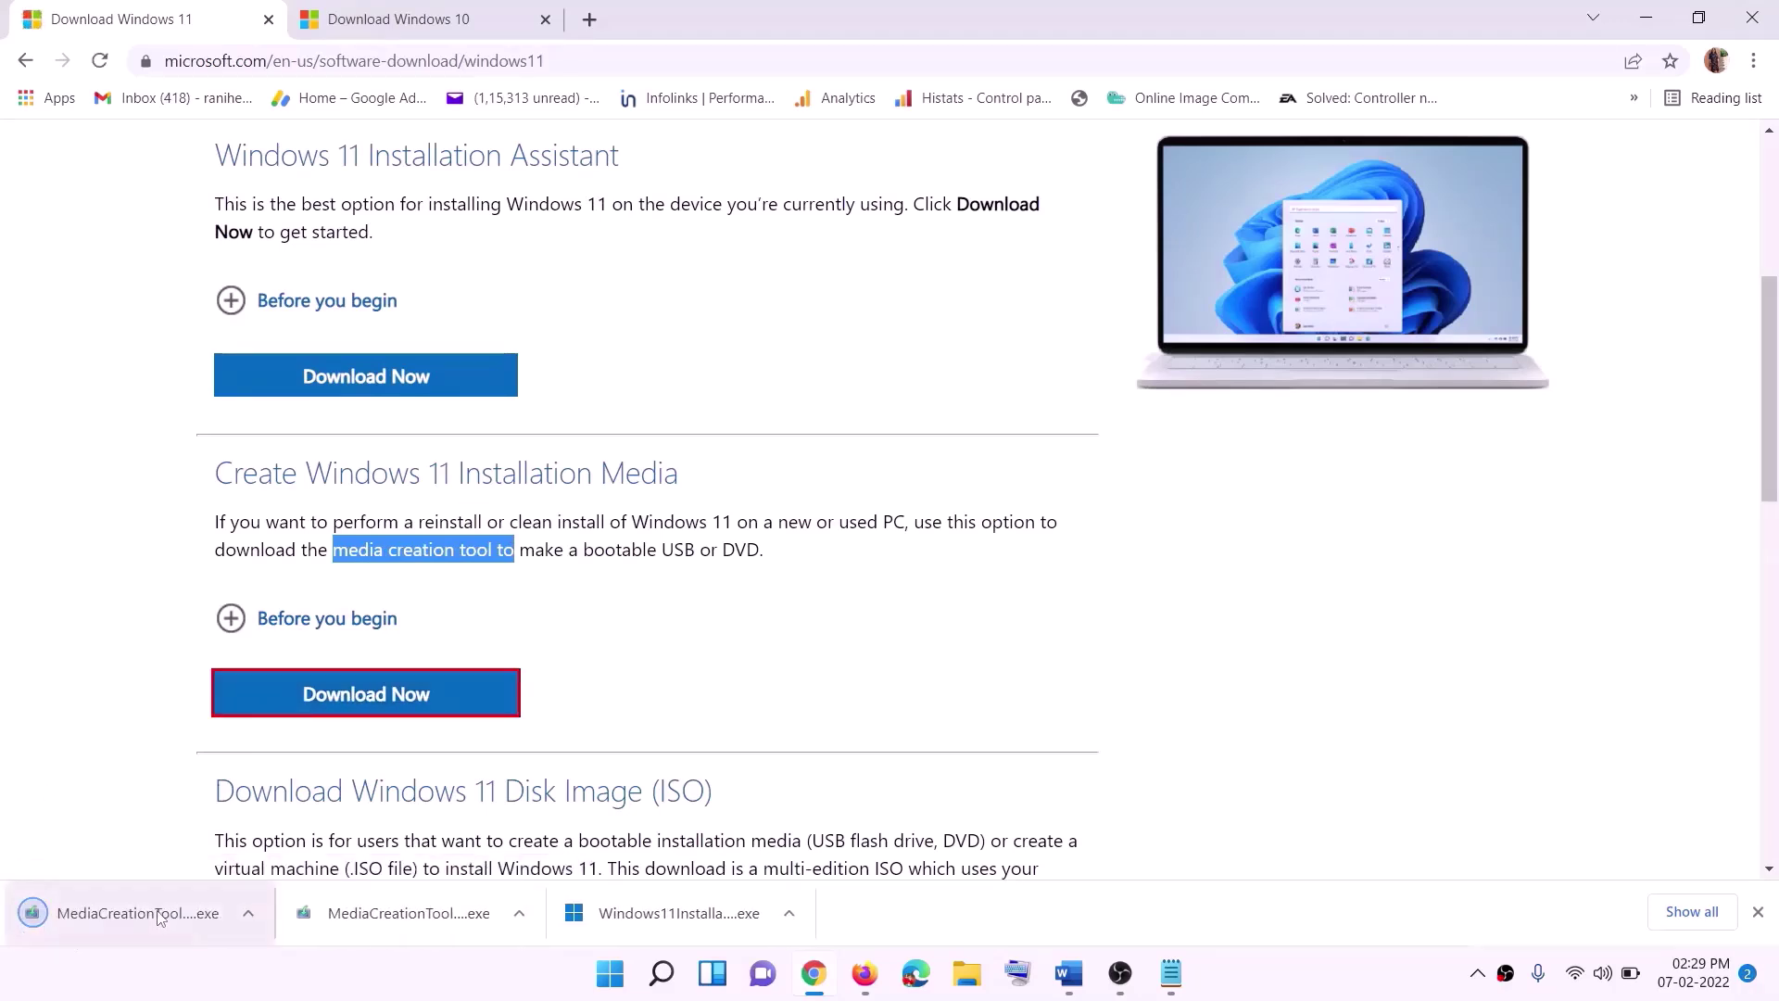
Run the downloaded MediaCreationTool, allow it to make changes to the device, and accept the license terms.
left_click(120, 920)
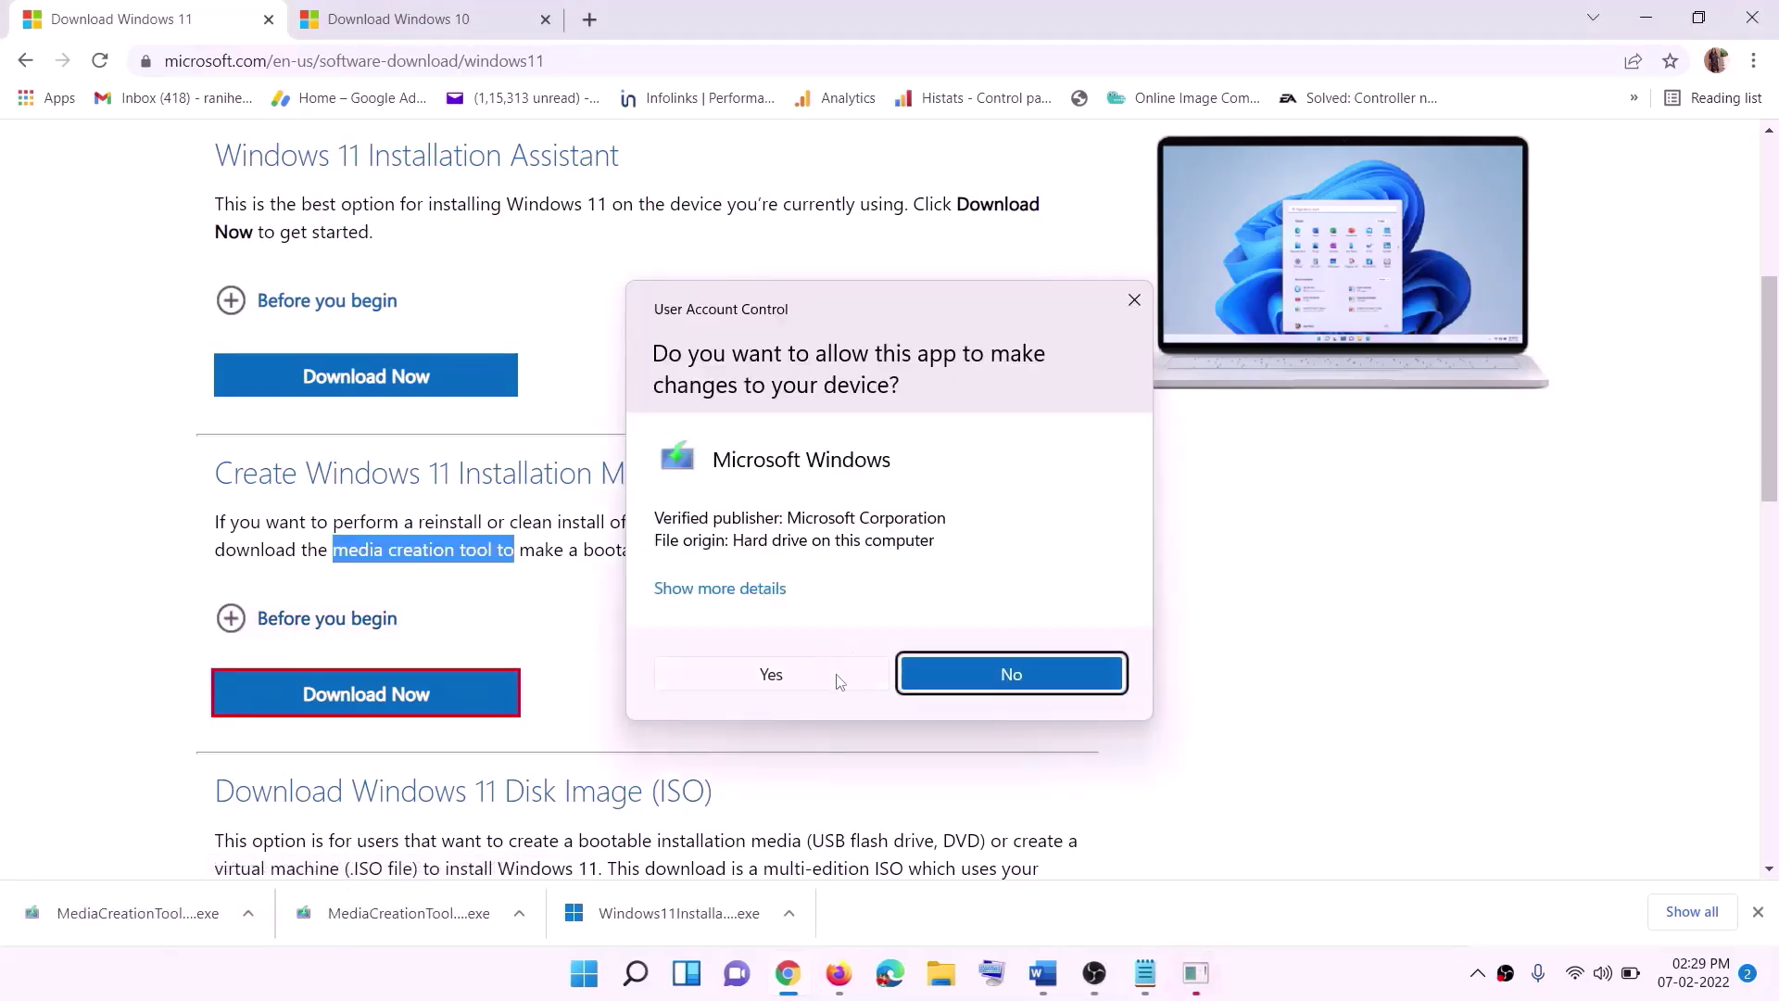
left_click(785, 682)
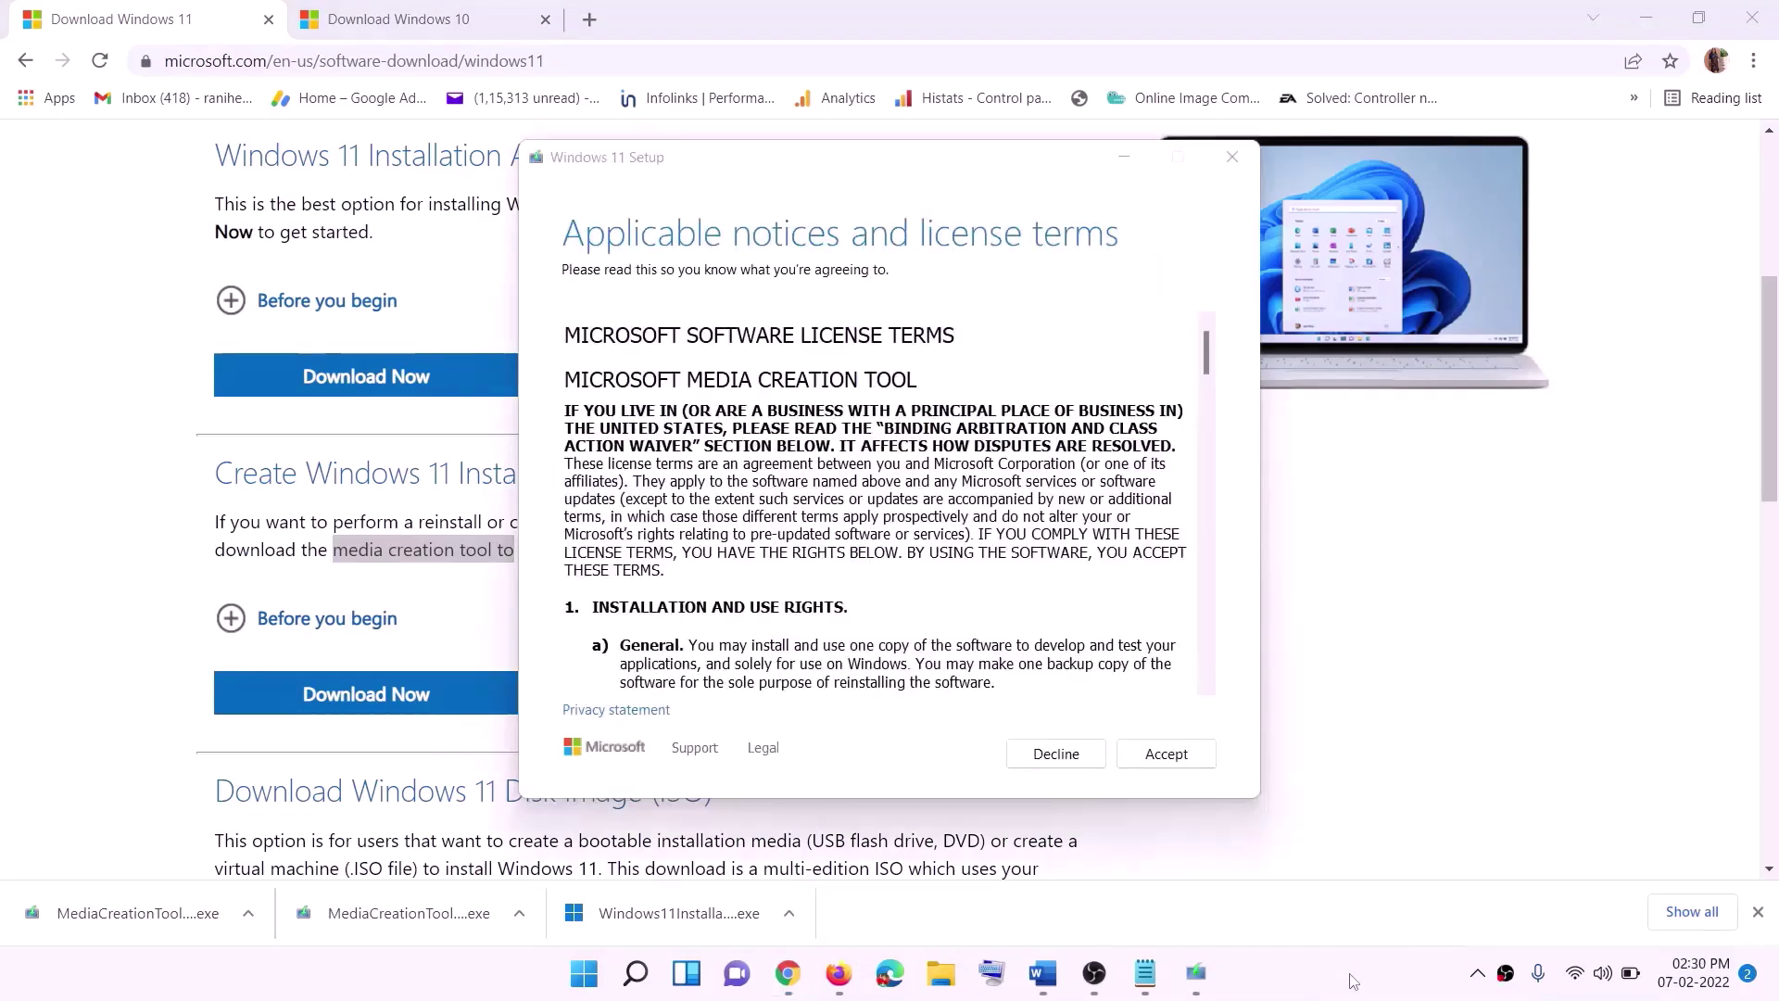
left_click(1147, 754)
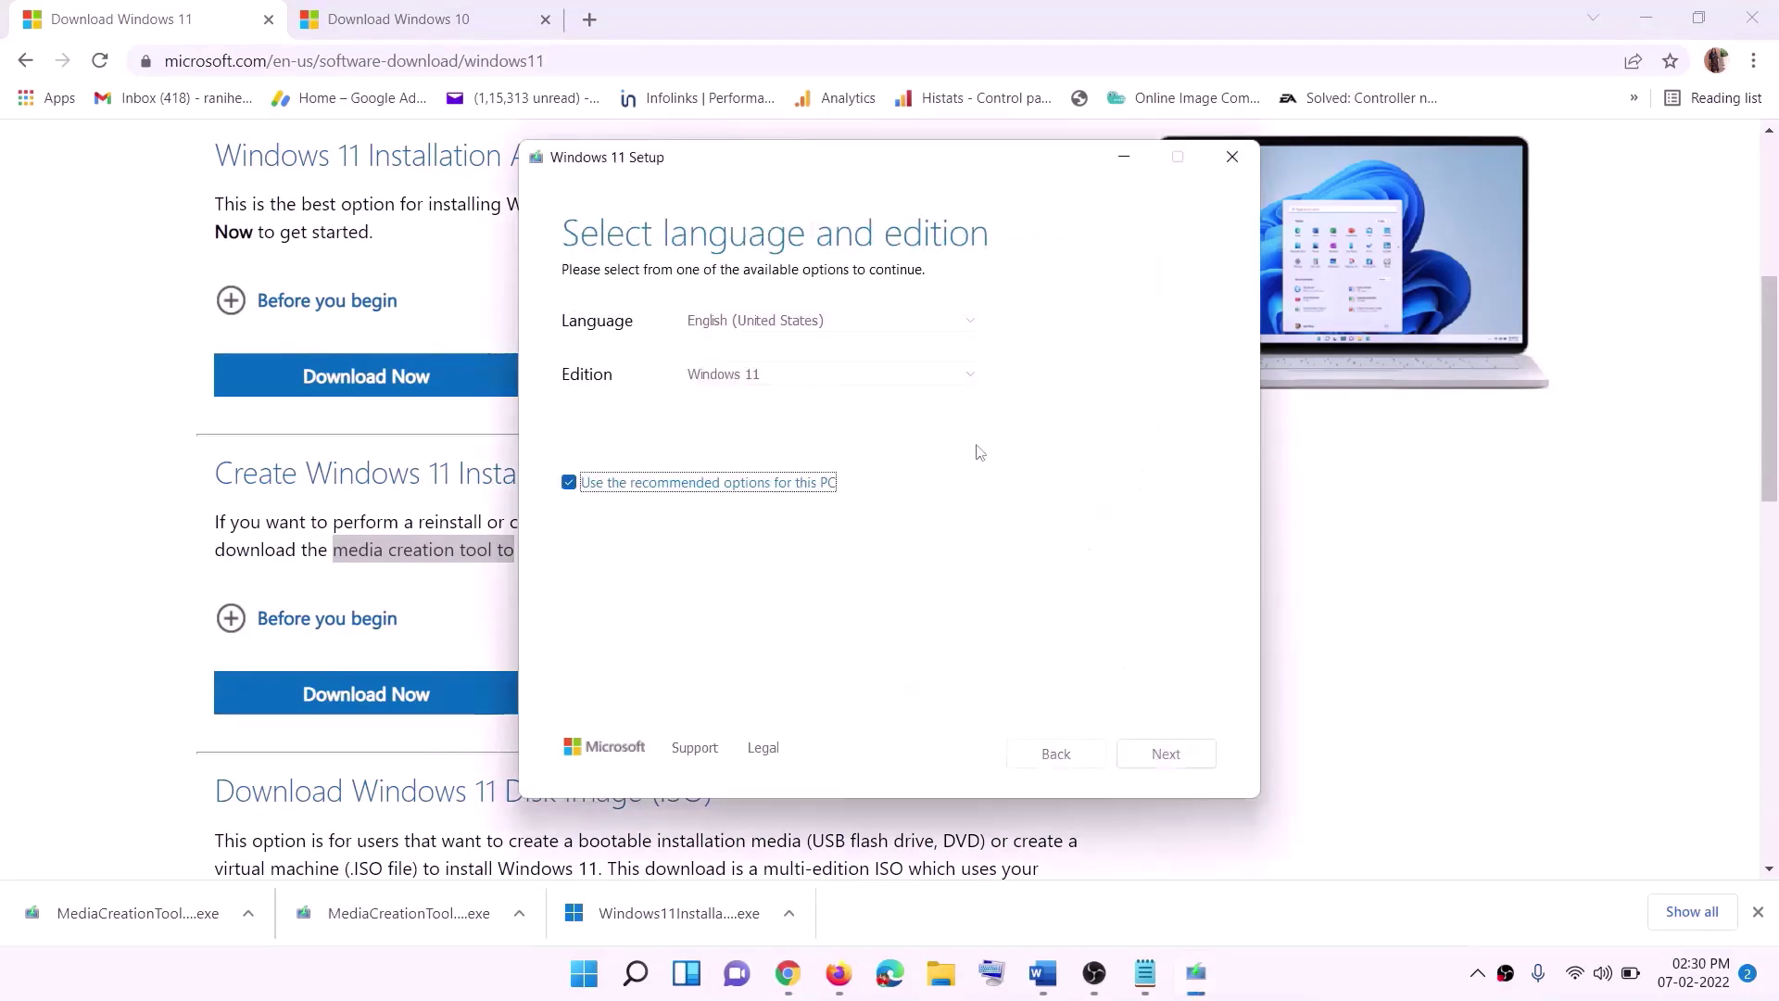